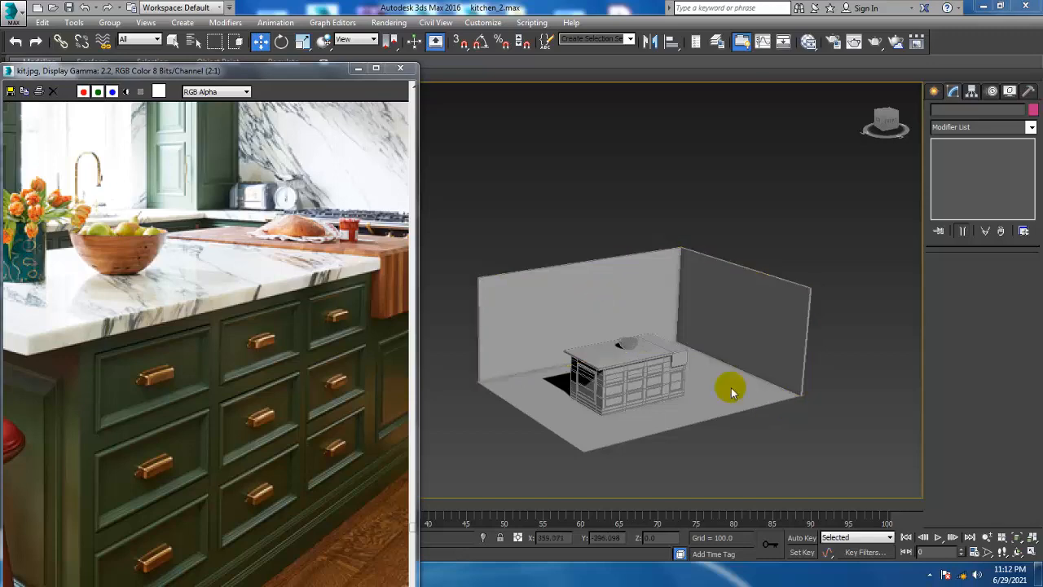
Step: Examine the island's drawer fronts and the brass handle in the reference photo, ending on the model's Front view
scroll(673, 326, "up", 6)
scroll(693, 349, "up", 3)
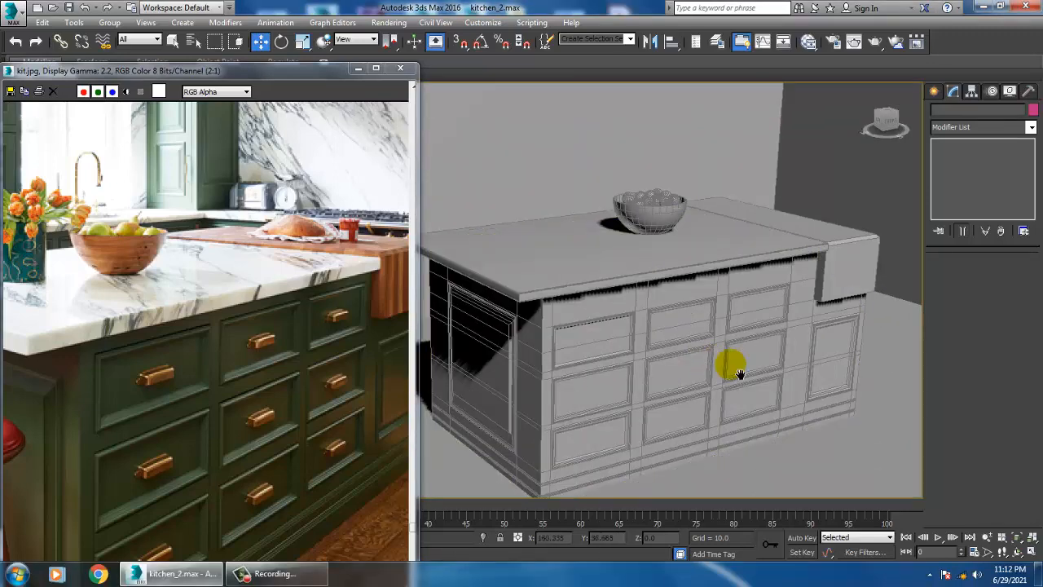
scroll(728, 366, "up", 6)
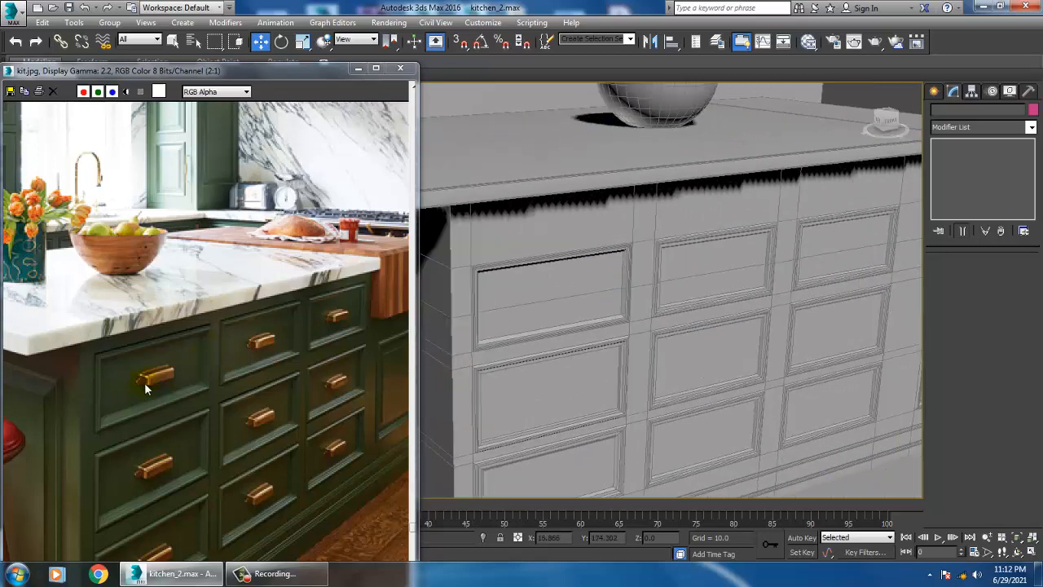
scroll(145, 378, "up", 2)
scroll(153, 380, "down", 1)
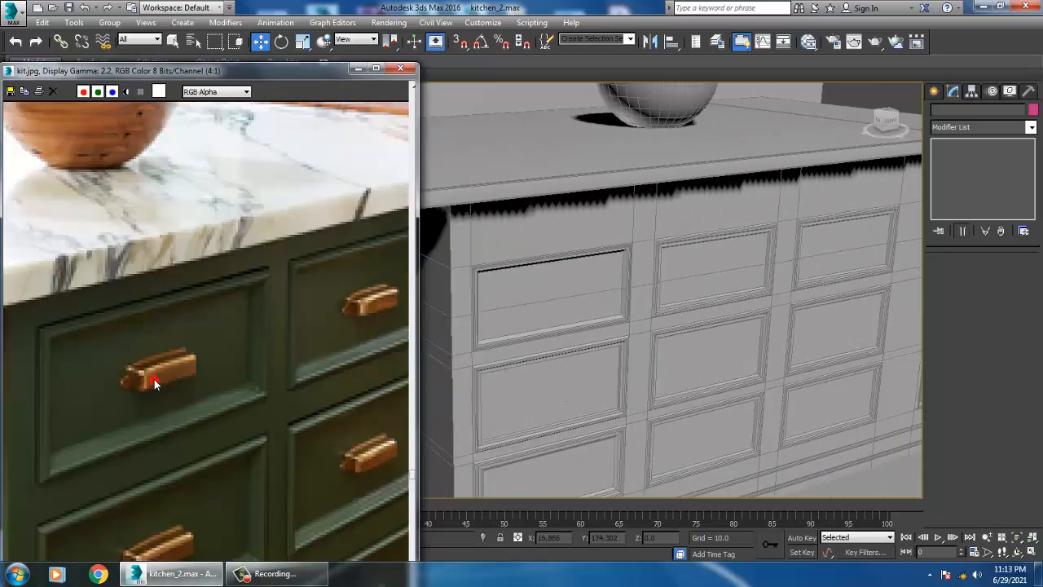
key("alt+w")
middle_click(760, 169)
key("alt+w")
middle_click_drag(761, 170, 818, 185)
scroll(654, 281, "up", 6)
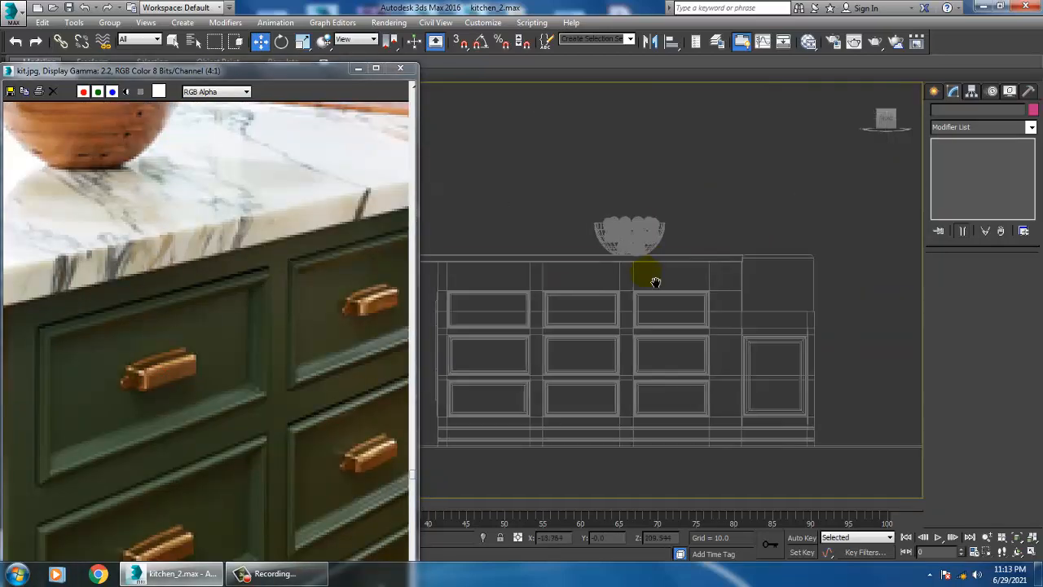
Step: Draw a small circle spline on the island's upper-left drawer front as the rounded end of a handle plate
left_click(935, 92)
left_click(945, 198)
scroll(635, 244, "up", 5)
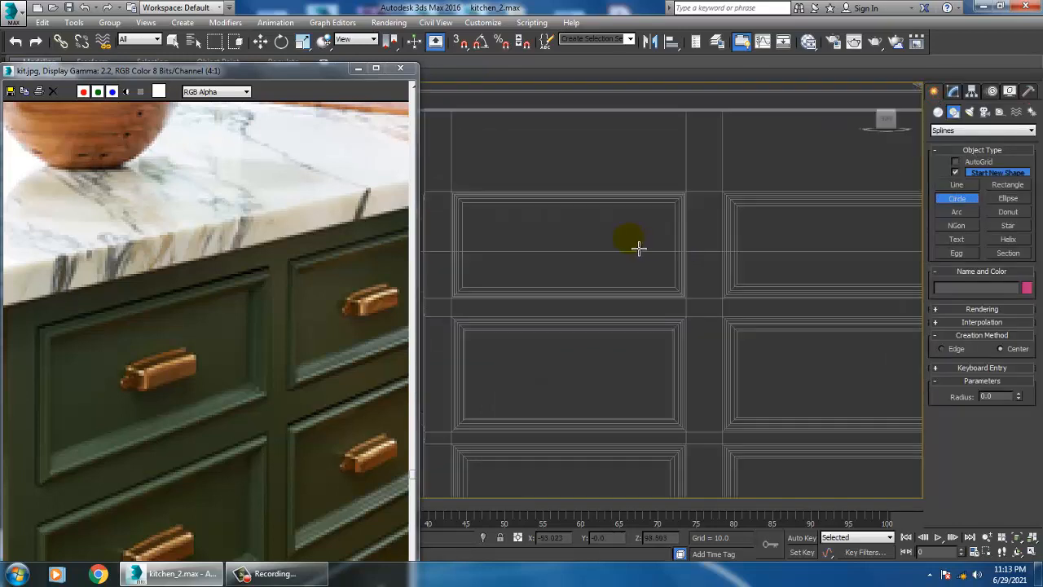
left_click_drag(581, 273, 615, 259)
right_click(583, 274)
scroll(651, 277, "up", 3)
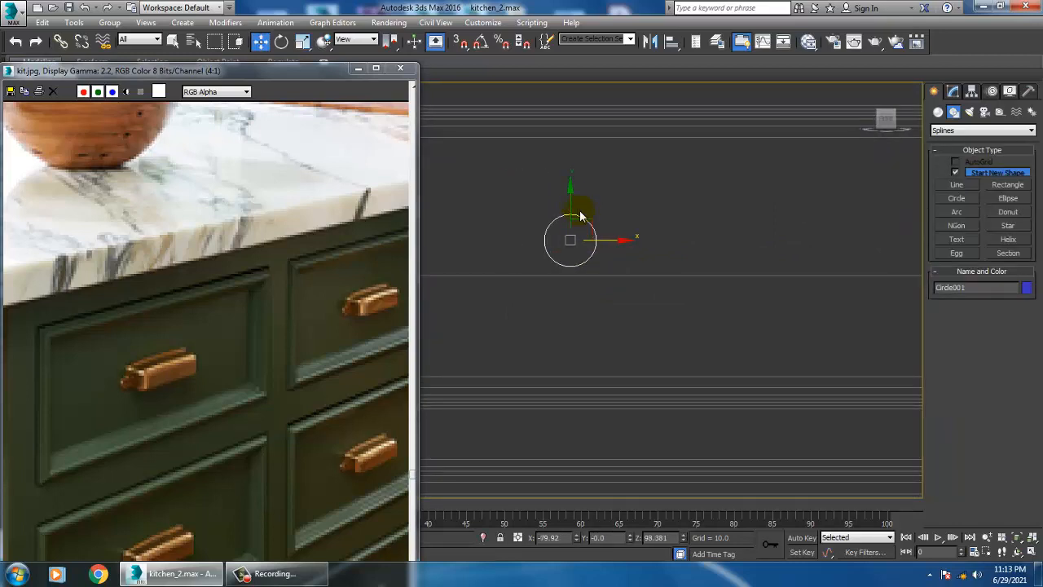
Step: Move the circle down and slightly left on the drawer front, to about X -81.3 and Z 96.1
left_click_drag(578, 218, 577, 247)
middle_click_drag(602, 242, 538, 223)
key("r")
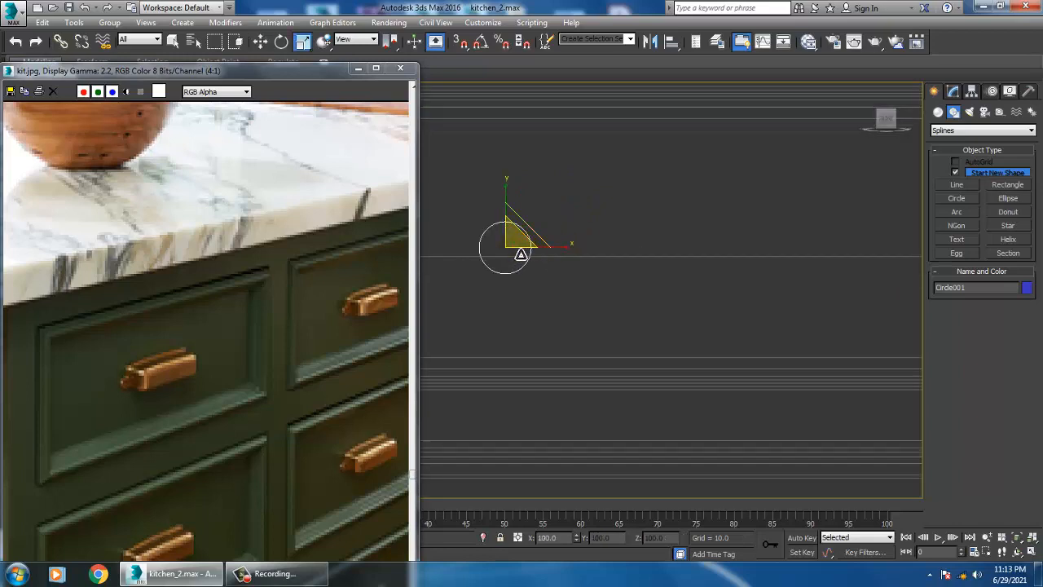
scroll(574, 254, "down", 2)
middle_click_drag(577, 255, 548, 259)
key("w")
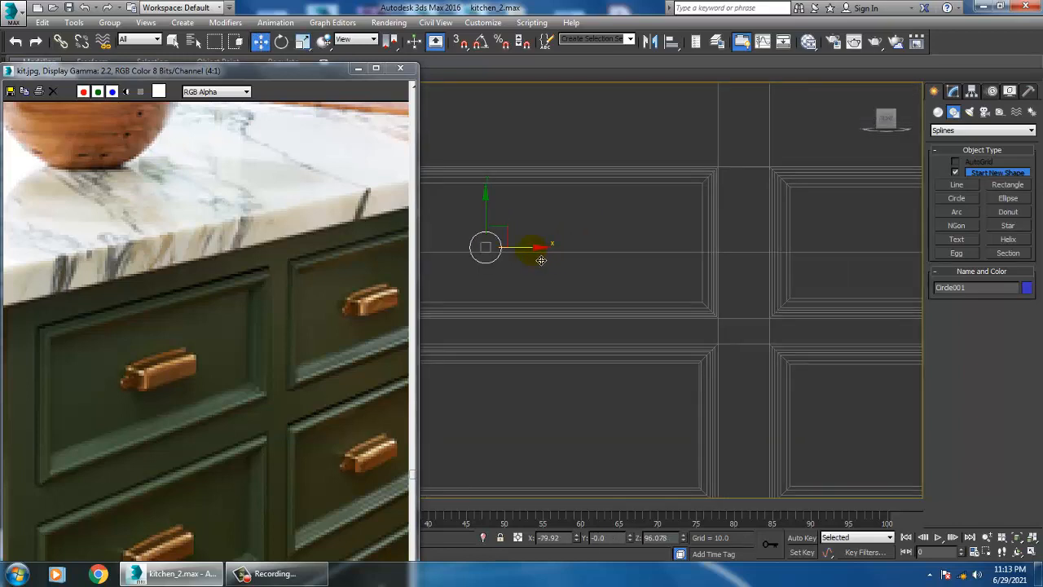
left_click_drag(536, 258, 527, 257)
middle_click_drag(541, 257, 650, 265)
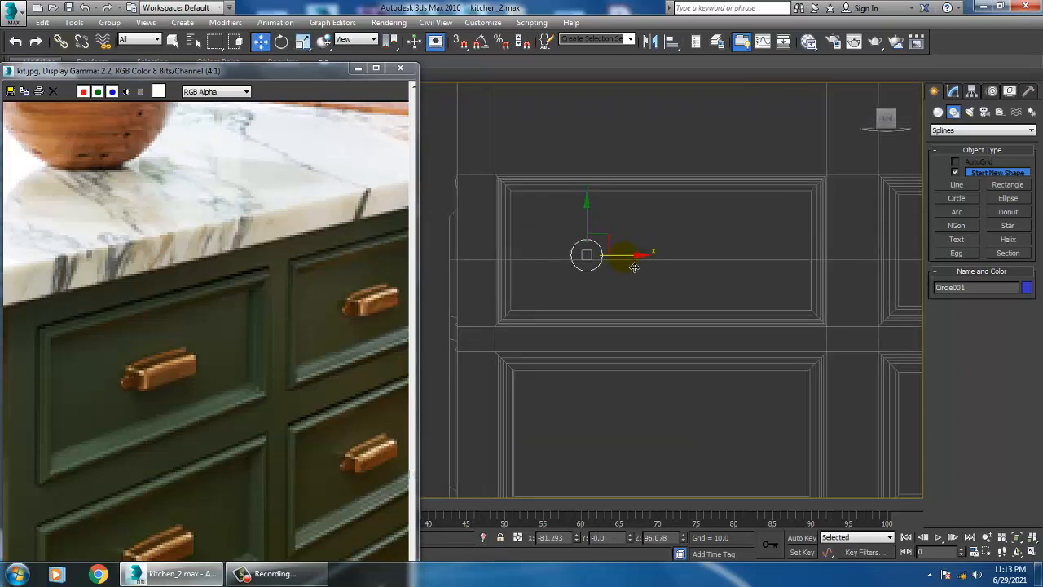
Step: Clone the circle sideways as one independent copy and place it at about X -64.9 on the same drawer front
left_click_drag(634, 263, 744, 263, "shift")
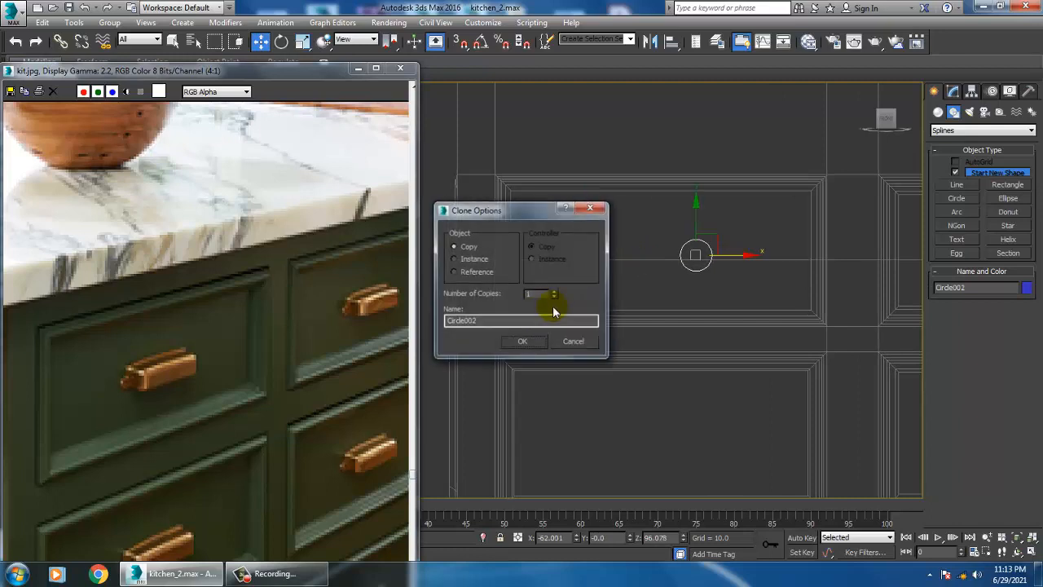
left_click(524, 346)
scroll(733, 295, "down", 2)
scroll(693, 288, "up", 2)
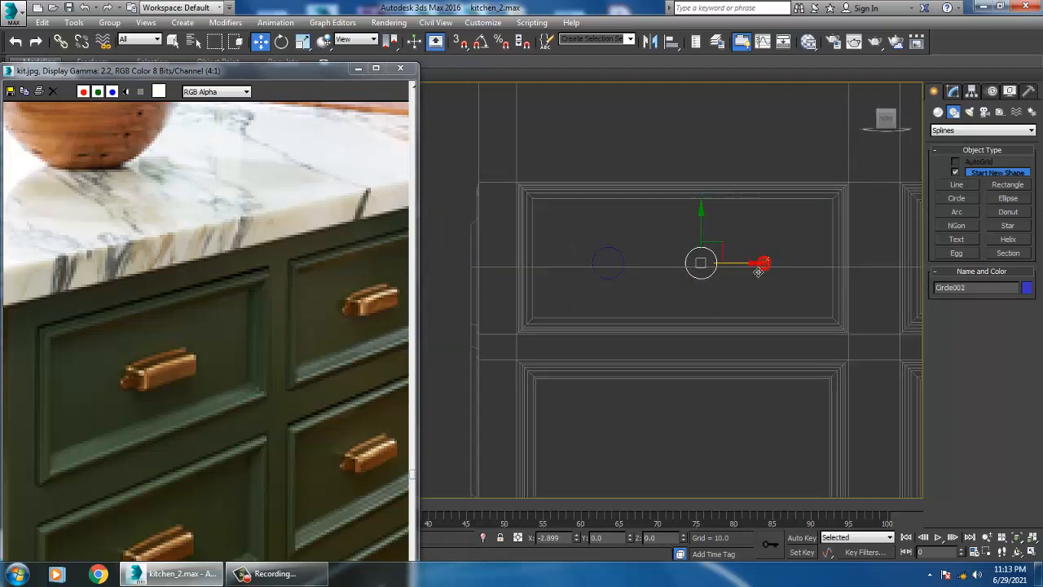
scroll(745, 269, "up", 2)
Step: Draw a rectangle about 15.5 wide and 6.3 long spanning the two circles, and center it vertically on them
left_click(1008, 185)
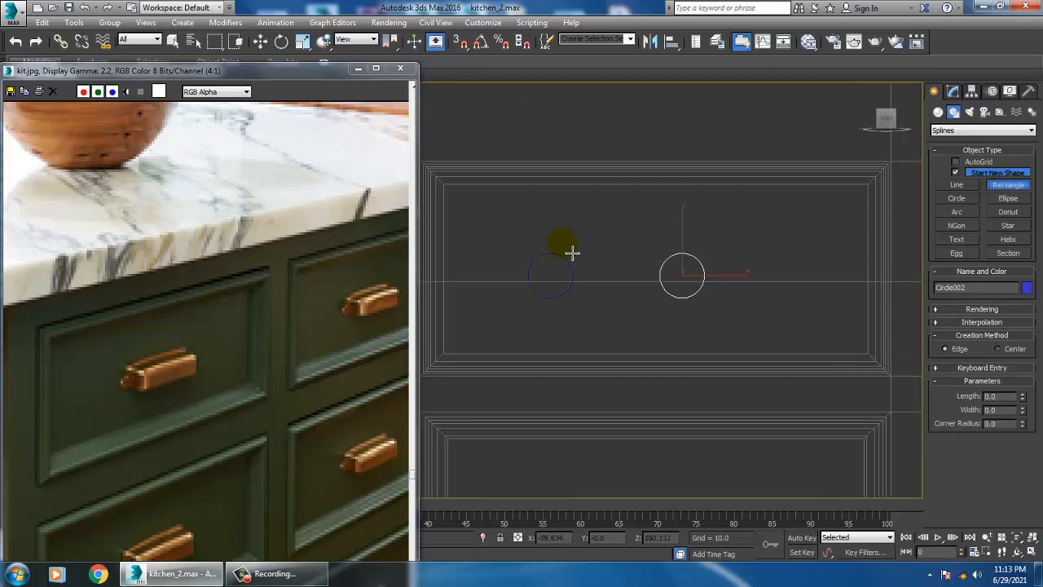
left_click_drag(555, 239, 690, 292)
key("w")
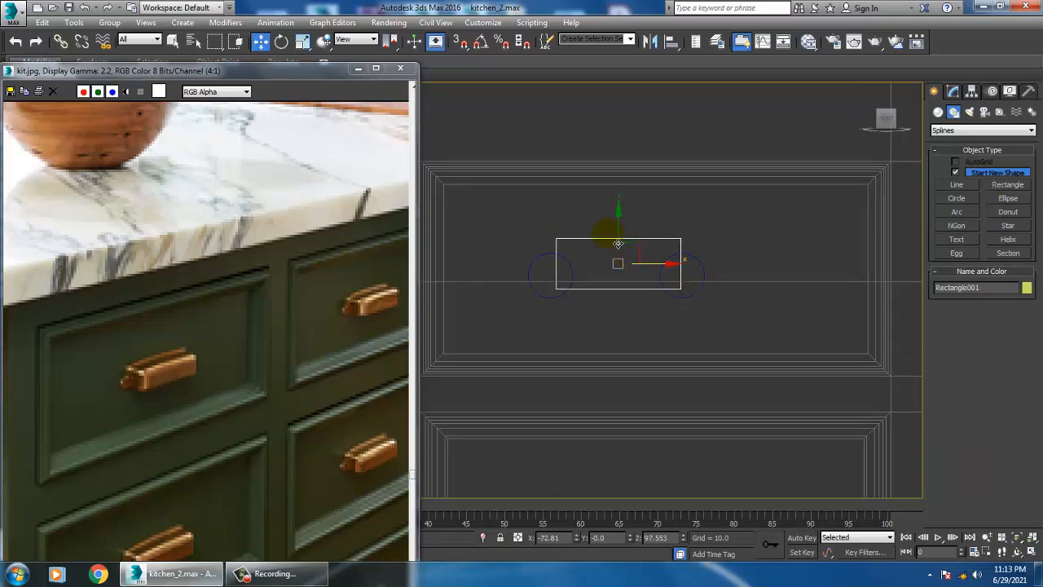
left_click_drag(626, 244, 630, 251)
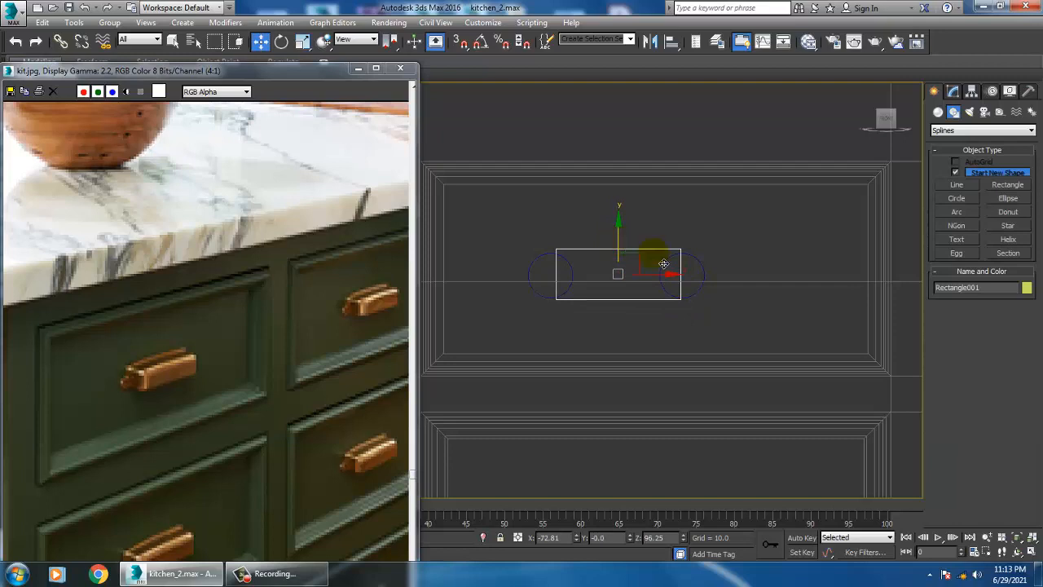
Step: Select the rectangle together with both circles and convert all three shapes to editable splines
left_click(952, 92)
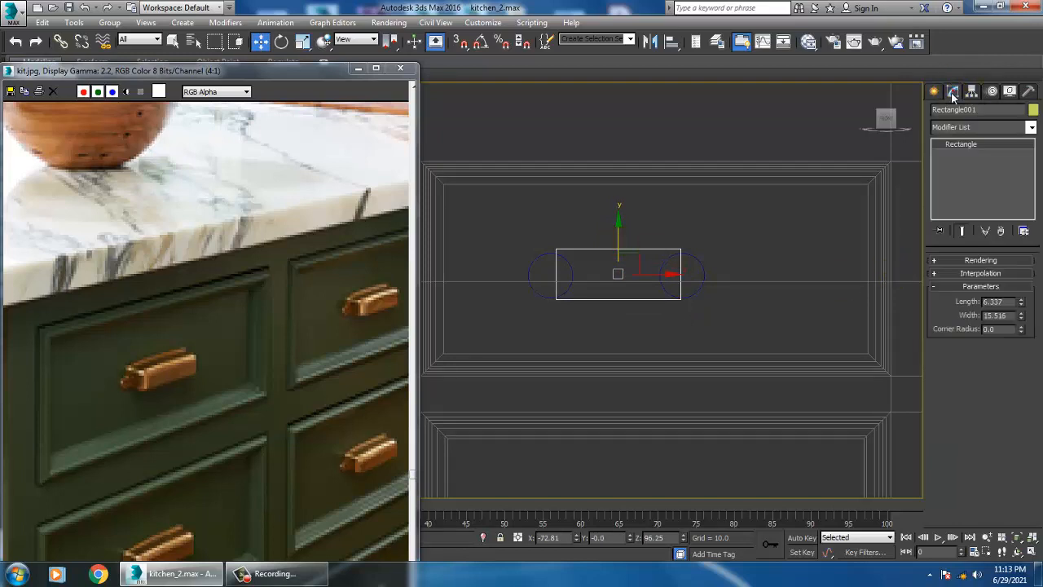
left_click(706, 296, "ctrl")
right_click(544, 293)
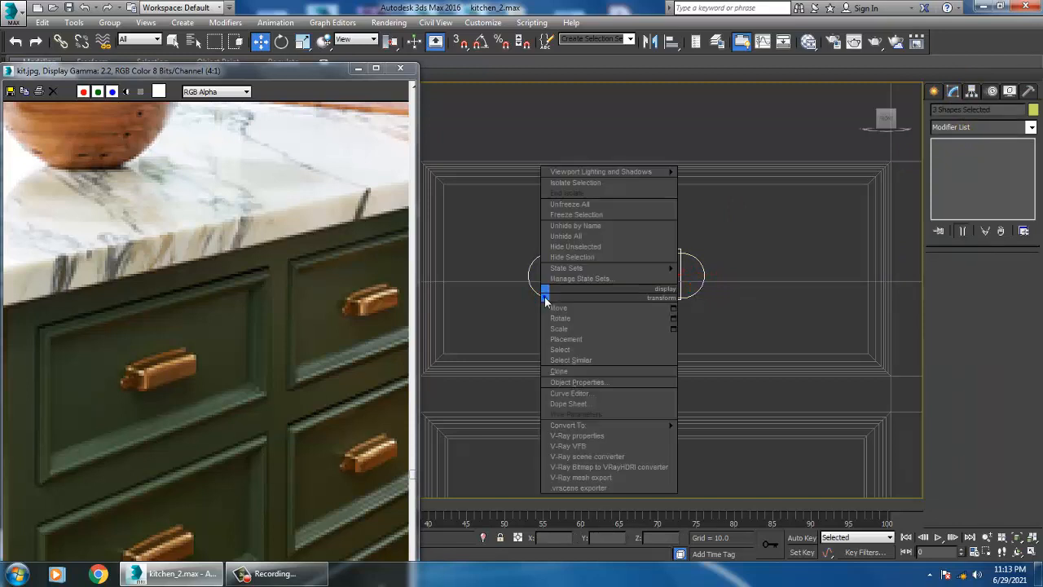
mouse_move(611, 425)
left_click(753, 426)
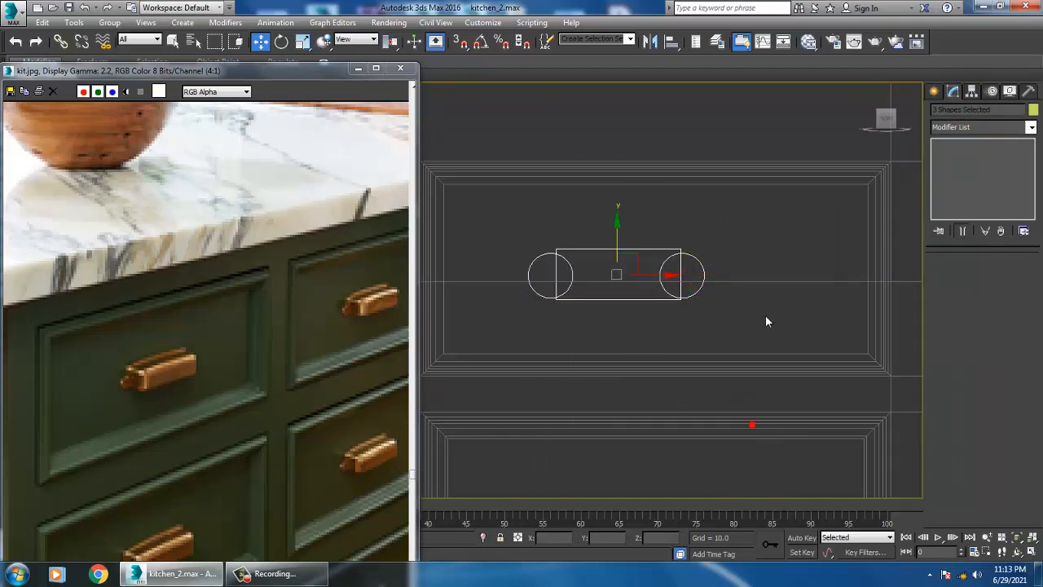
Step: Attach the rectangle and the left circle to the right circle so they form one spline object
left_click(699, 302)
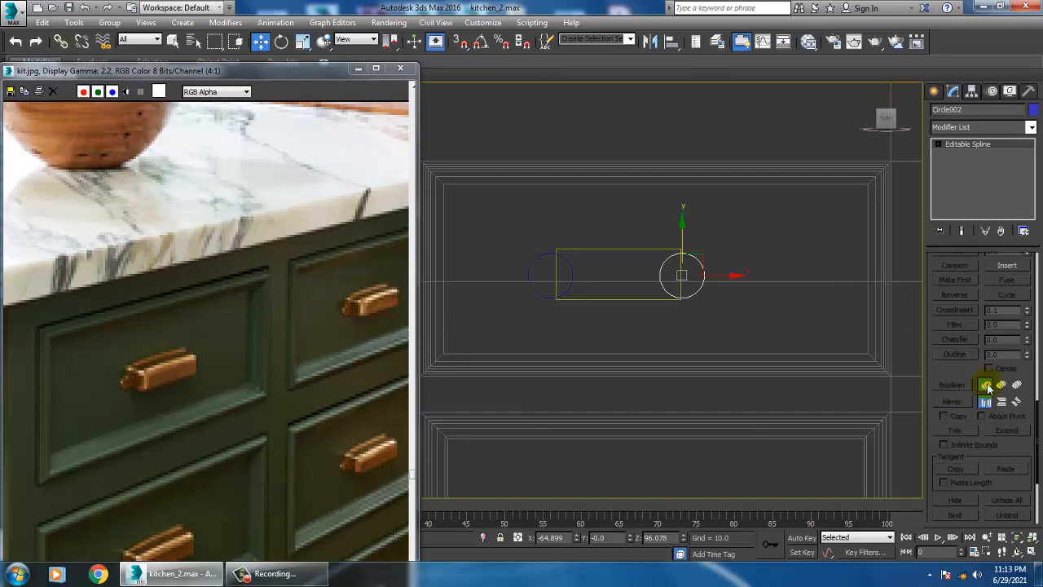
scroll(981, 384, "up", 5)
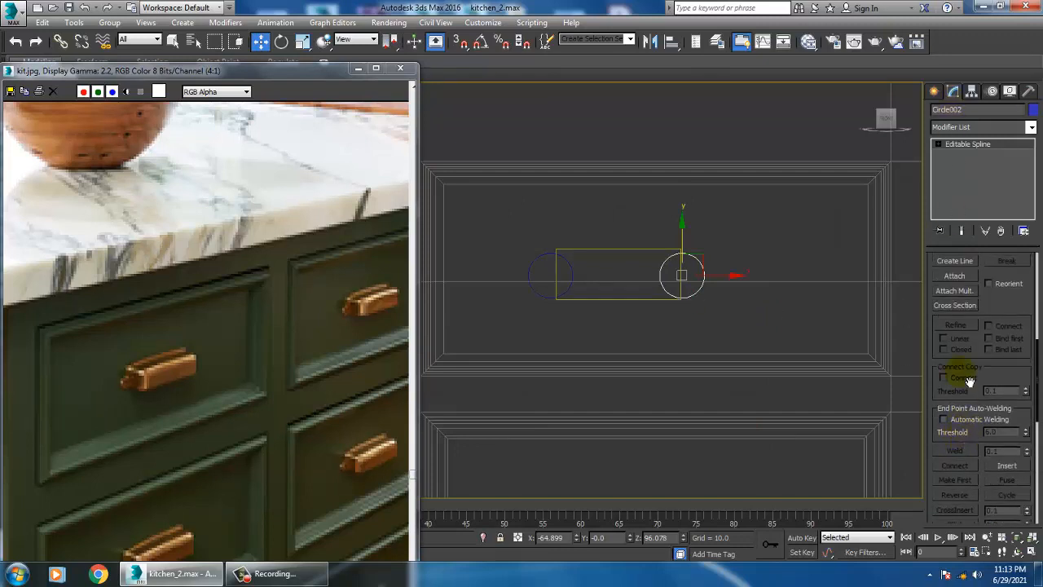
left_click(954, 276)
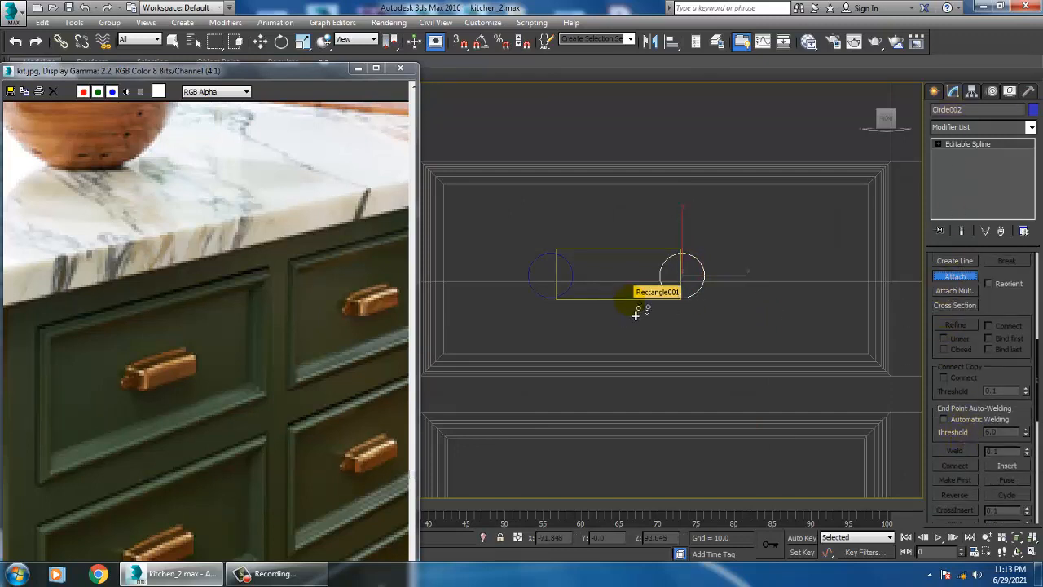
left_click(636, 314)
left_click(548, 308)
right_click(725, 314)
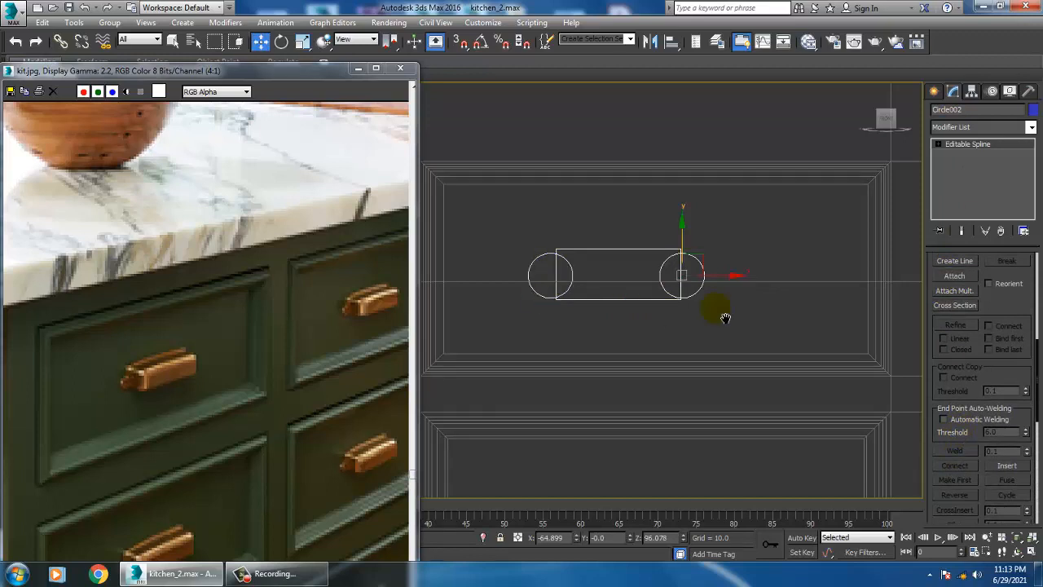
Step: Merge the right circle, the rectangle and the left circle into one outline with a Boolean union at spline level
scroll(733, 309, "up", 4)
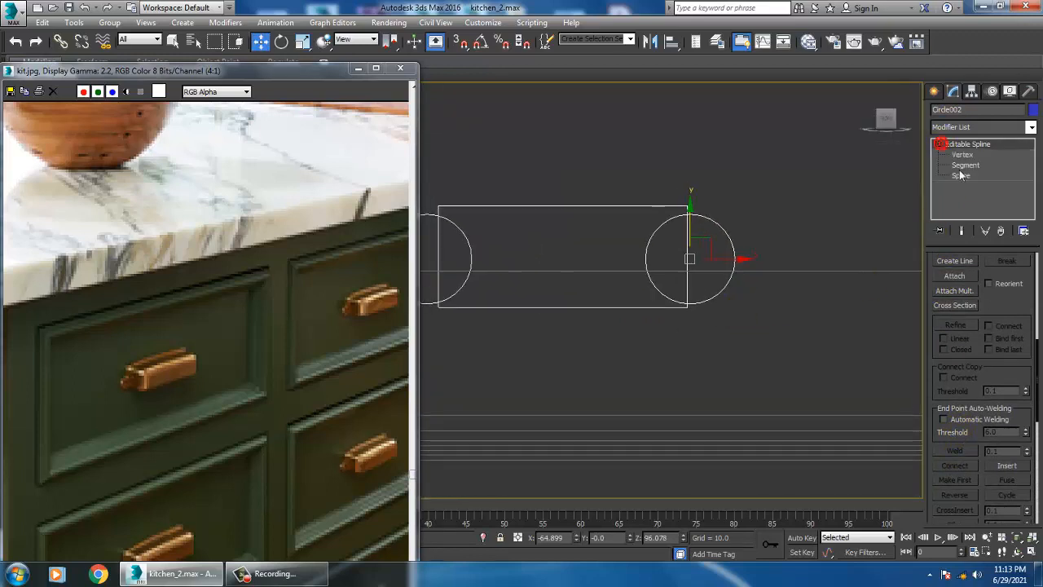
left_click(961, 175)
left_click(726, 303)
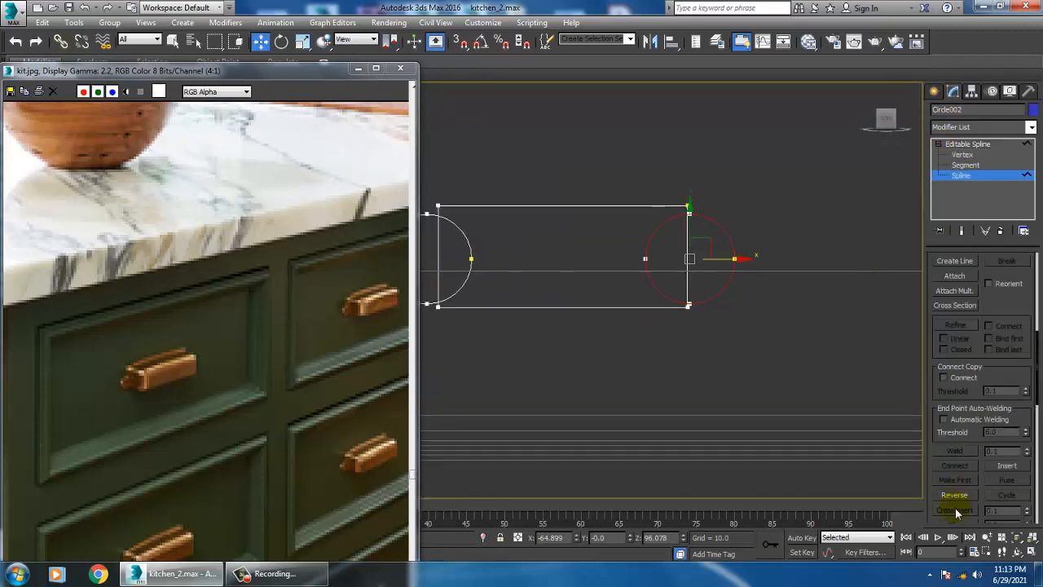
left_click_drag(988, 496, 988, 291)
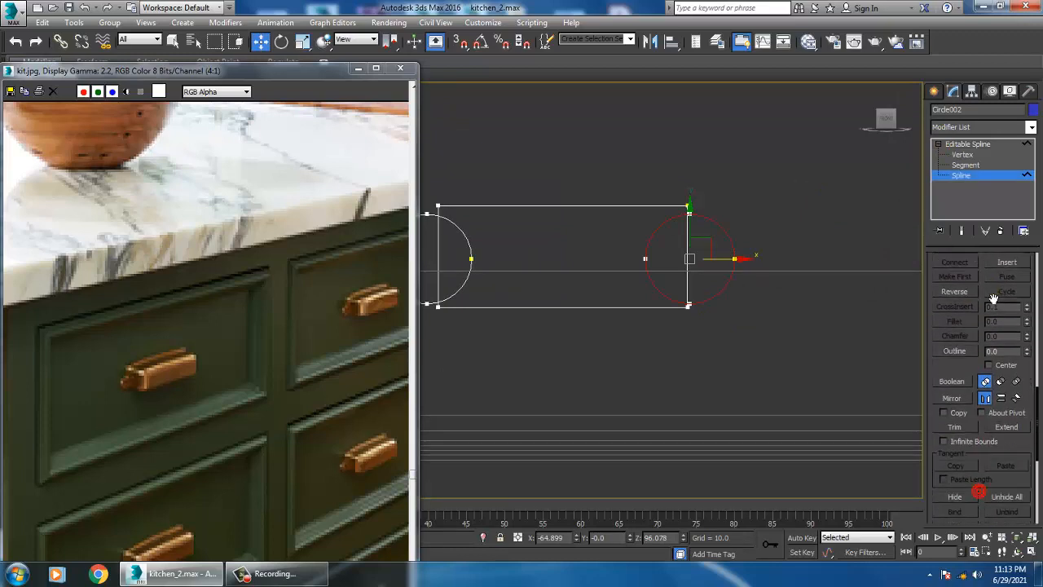
left_click(952, 380)
left_click(614, 308)
middle_click_drag(615, 309, 710, 334)
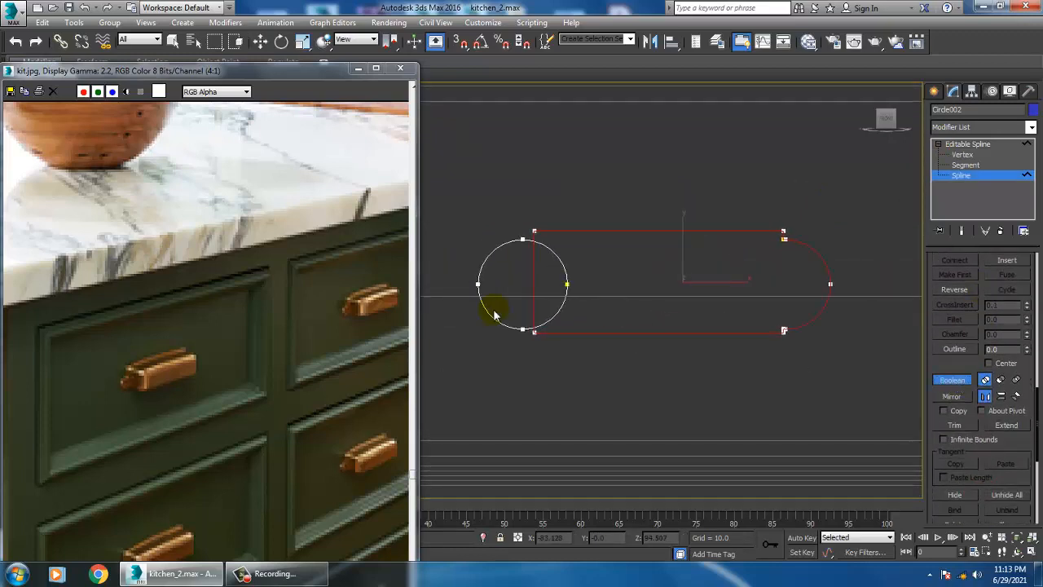
left_click(506, 339)
key("w")
Step: Lower the two top corner vertices of the outline's rectangular section slightly
scroll(762, 244, "up", 3)
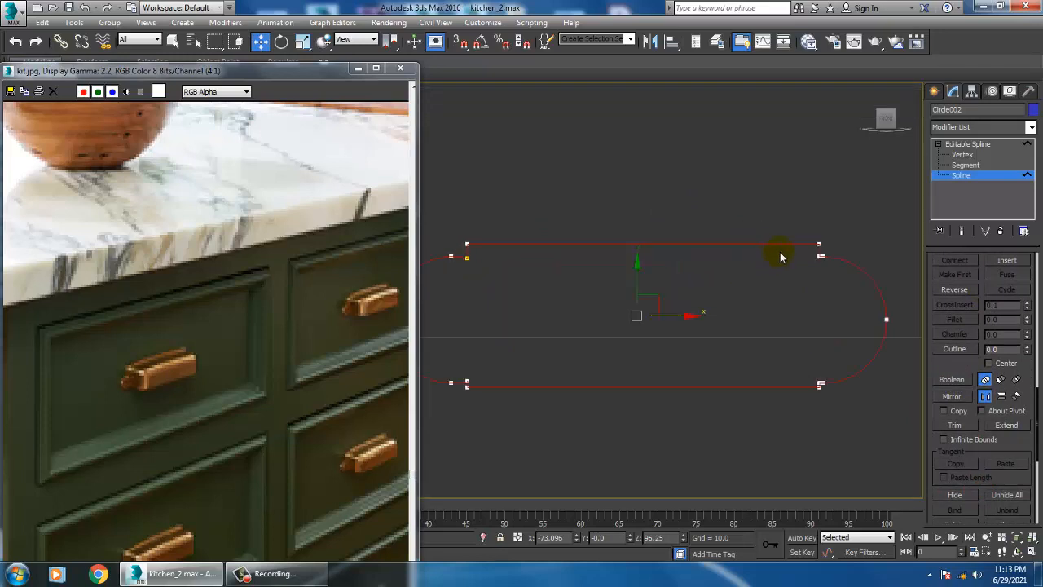
middle_click_drag(835, 279, 795, 288)
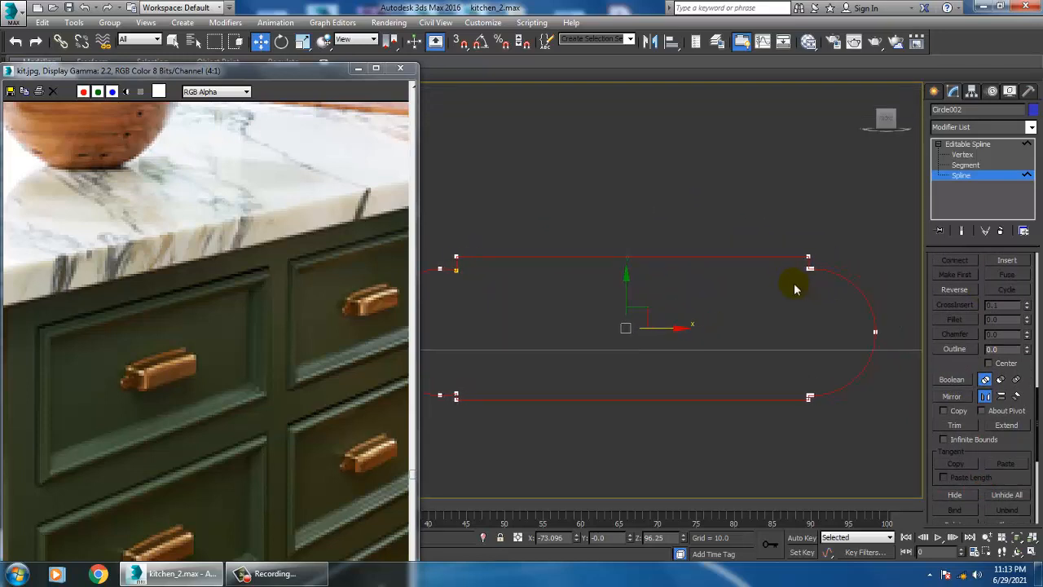
left_click(973, 145)
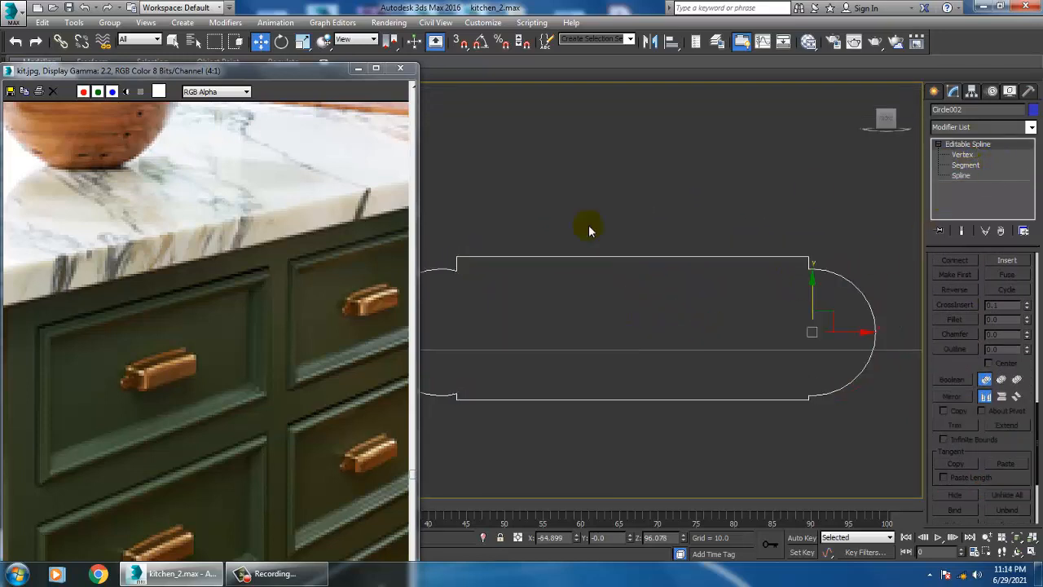
key("1")
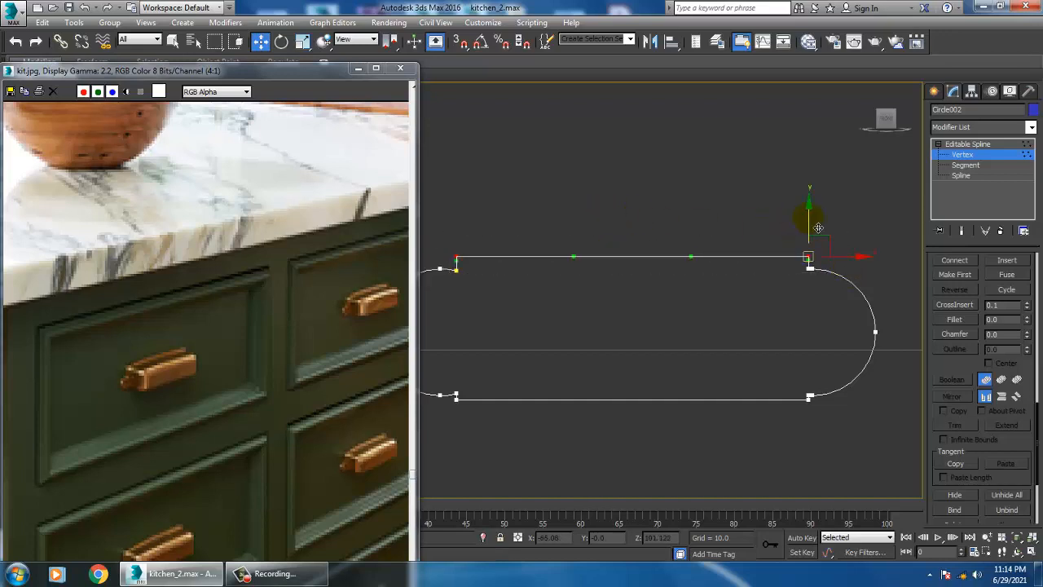
left_click(973, 144)
Step: Add an Extrude modifier to the handle plate outline with an amount of 0.5
left_click(980, 127)
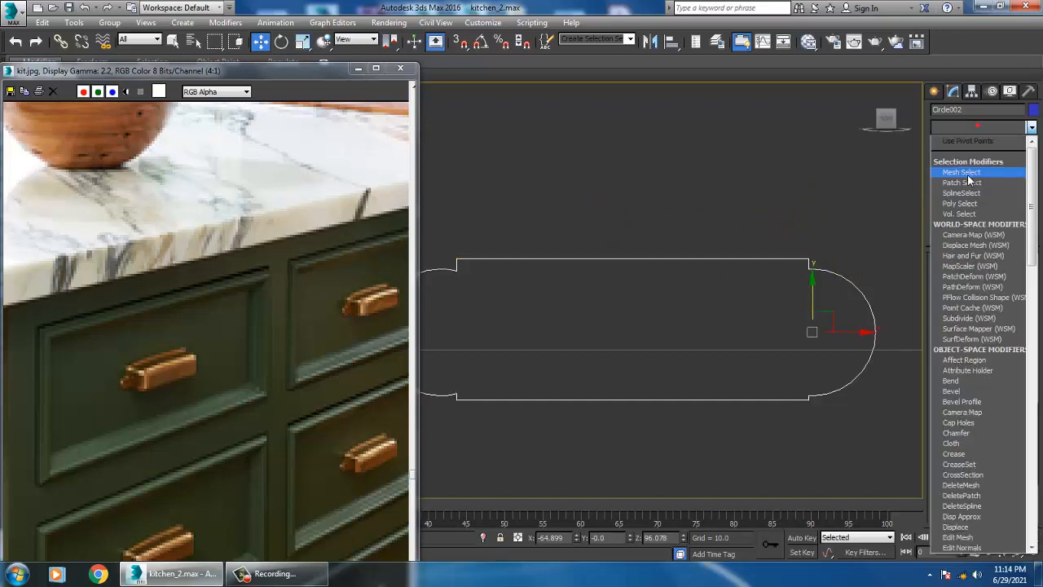
type("ex")
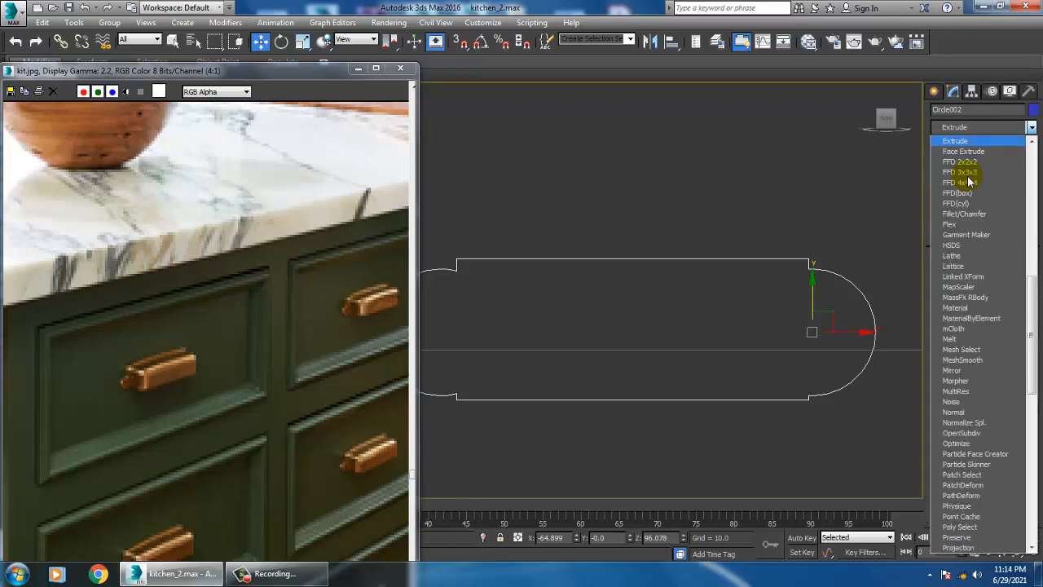
key("Return")
key("alt+w")
middle_click(786, 344)
key("z")
key("alt+w")
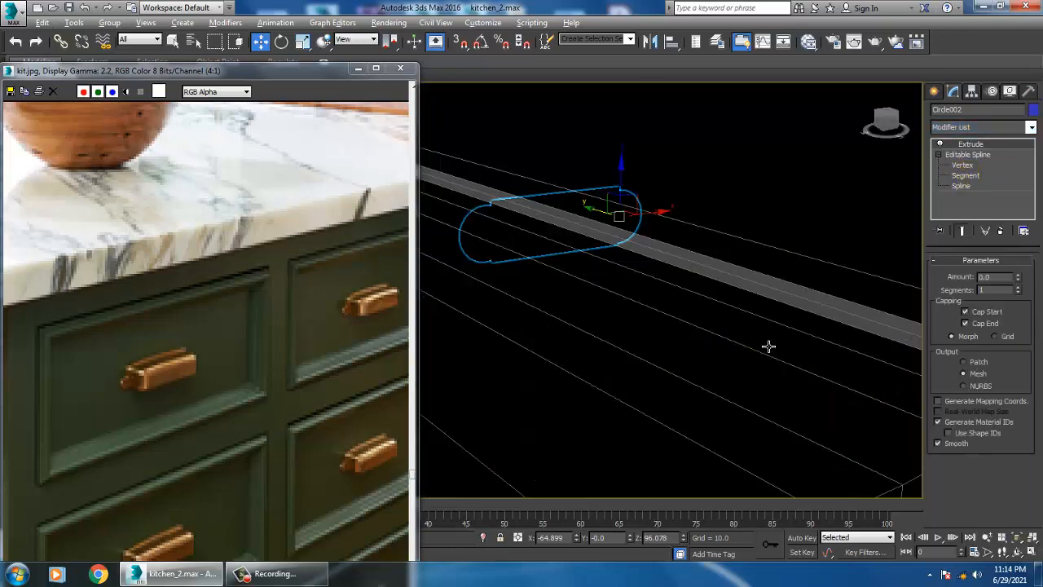
scroll(768, 345, "down", 5)
left_click_drag(613, 288, 732, 326)
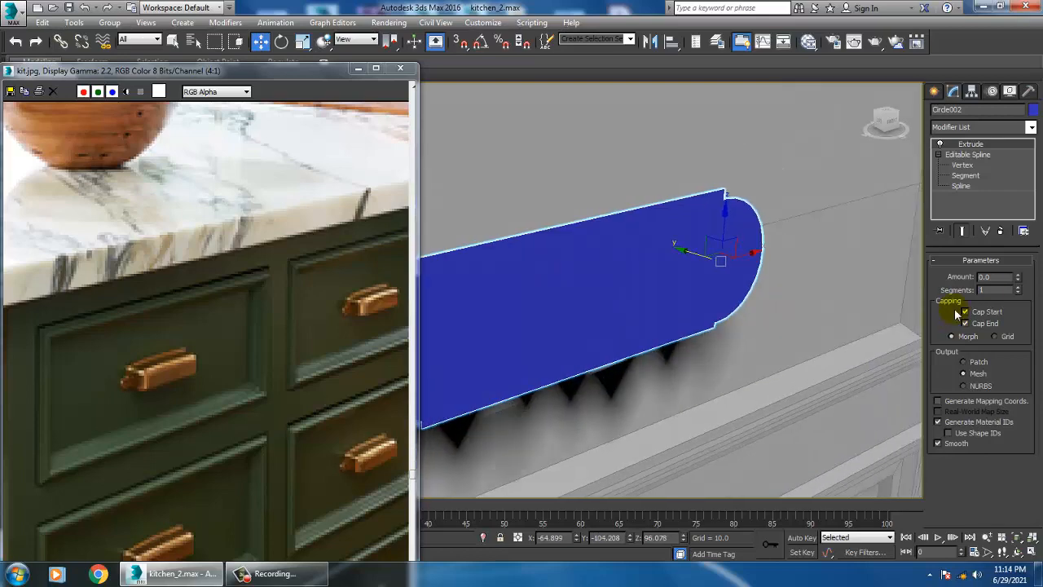
left_click(1018, 277)
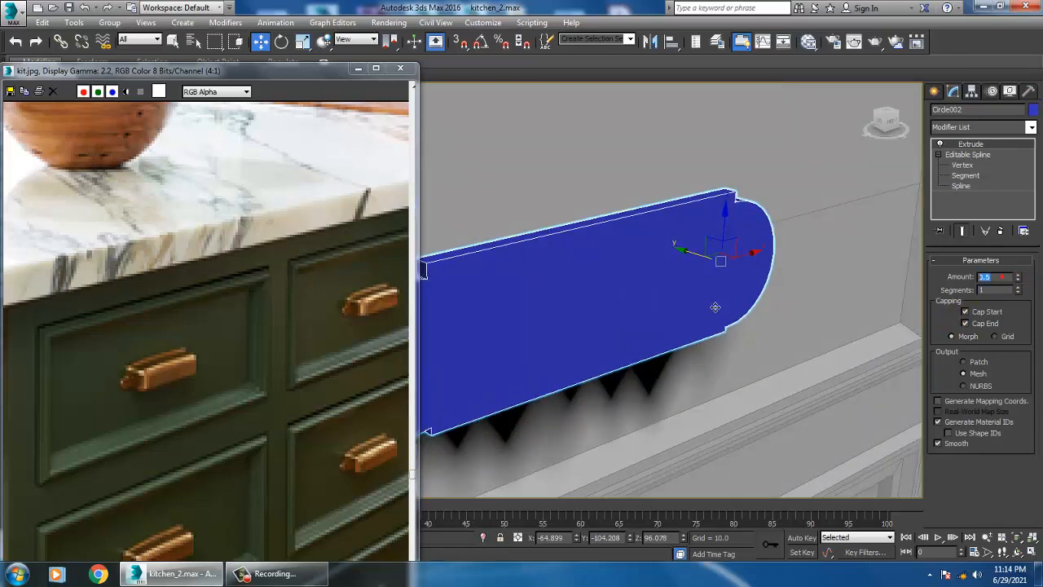
scroll(770, 280, "down", 6)
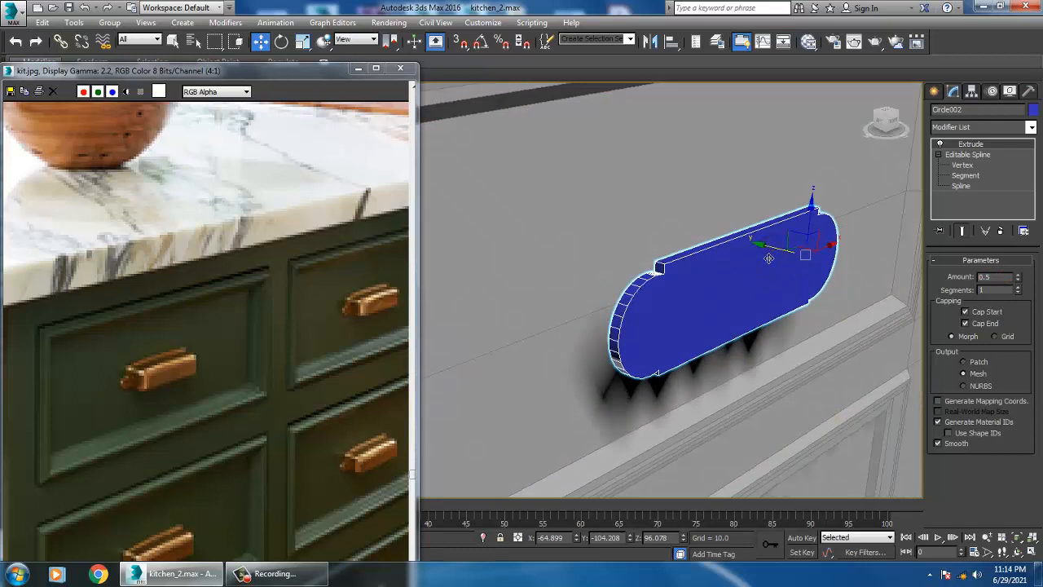
Step: Move the extruded handle plate back along the Y axis against the drawer front
mouse_move(768, 258)
left_mouse_down()
mouse_move(714, 247)
mouse_move(723, 247)
left_mouse_up()
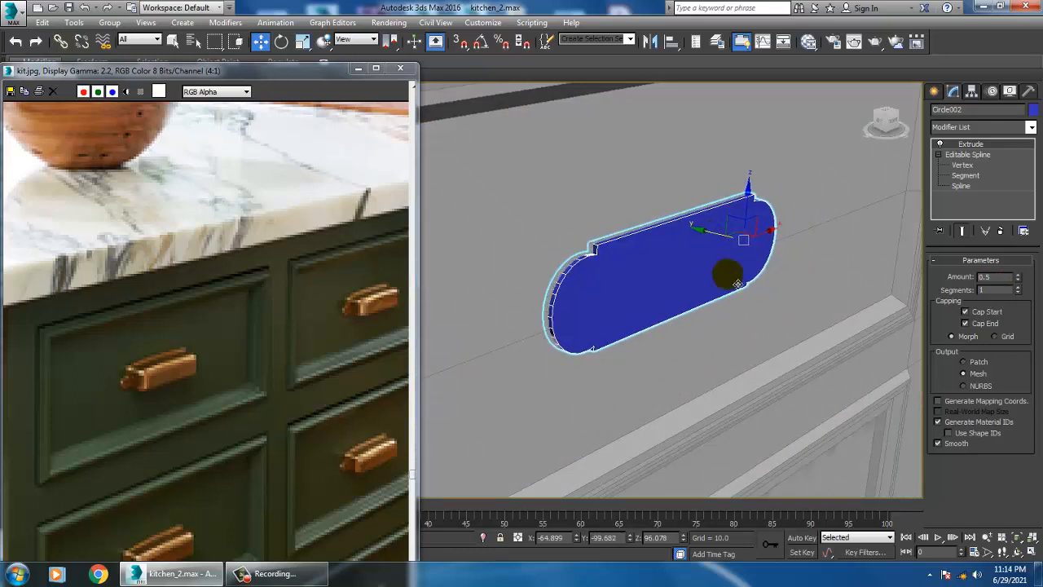
middle_click_drag(807, 310, 721, 278, "alt")
Step: Draw an open U-shaped line in the Top view, projecting forward from the plate's two ends
key("alt+w")
middle_click_drag(465, 238, 463, 216)
key("alt+w")
middle_click_drag(756, 261, 735, 256)
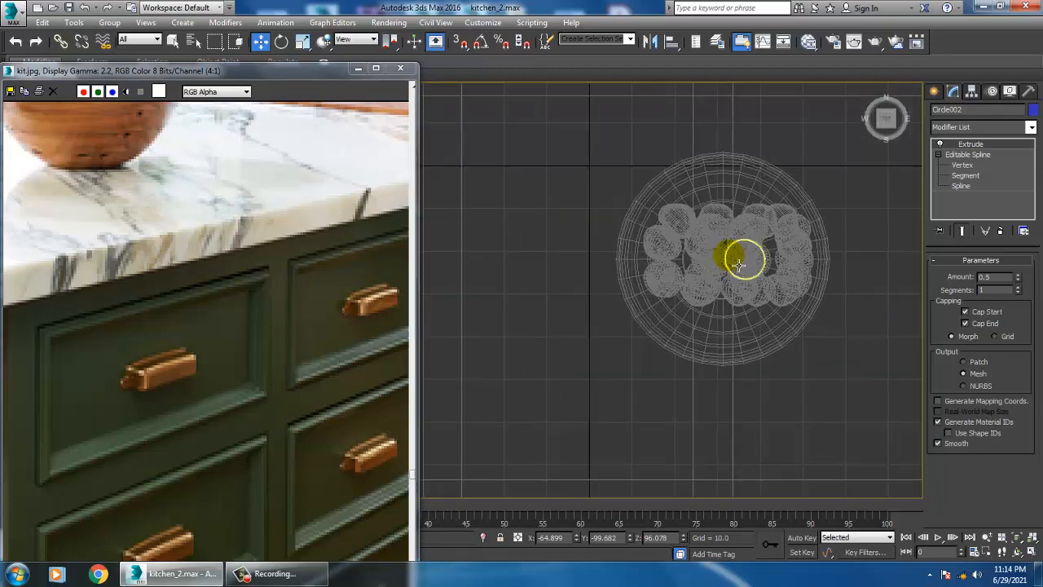
key("z")
scroll(505, 270, "down", 3)
middle_click_drag(505, 270, 635, 233)
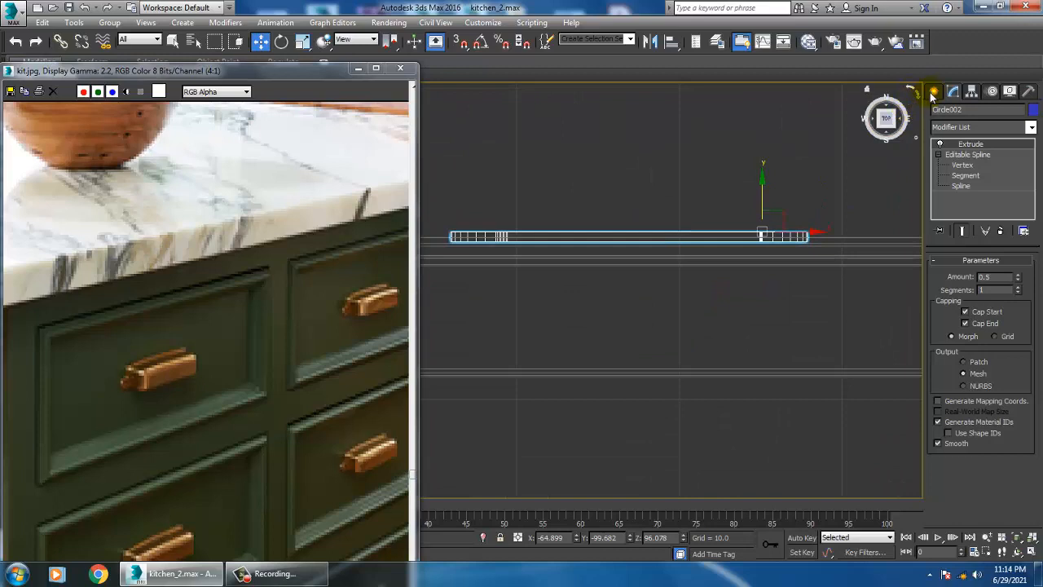
left_click(933, 92)
left_click(939, 112)
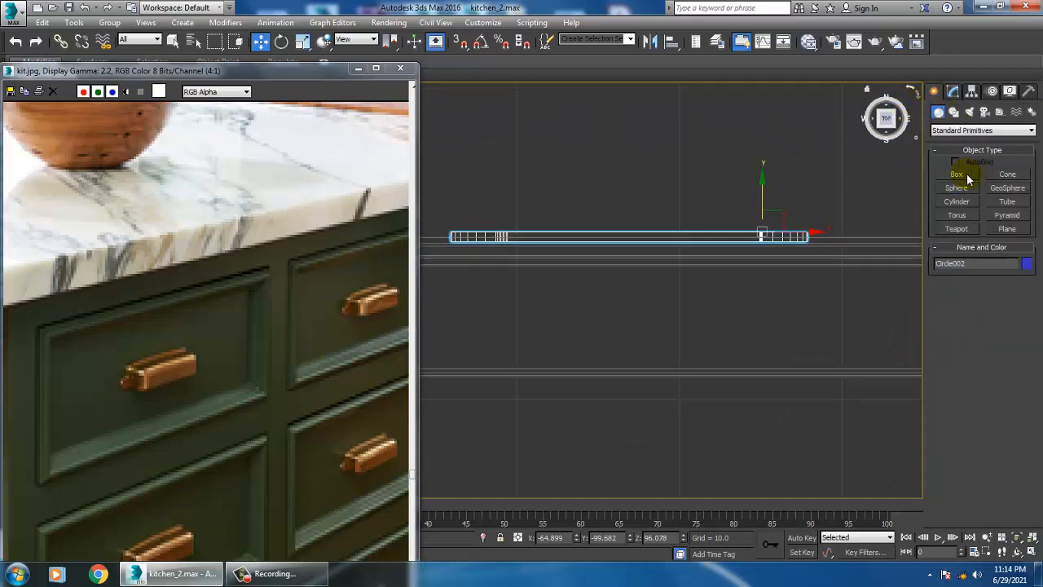
left_click(954, 113)
left_click(956, 184)
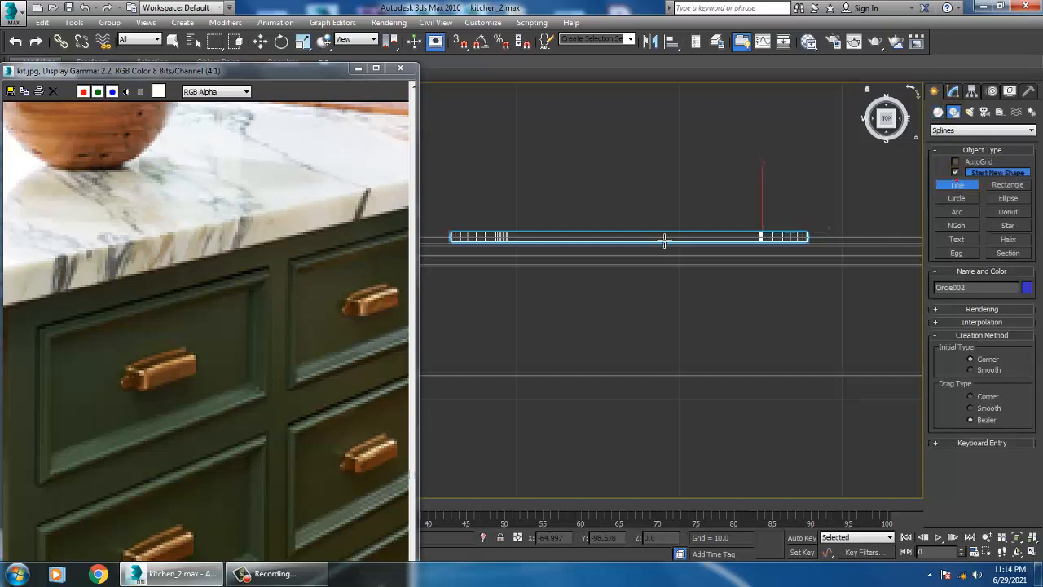
left_click(510, 251)
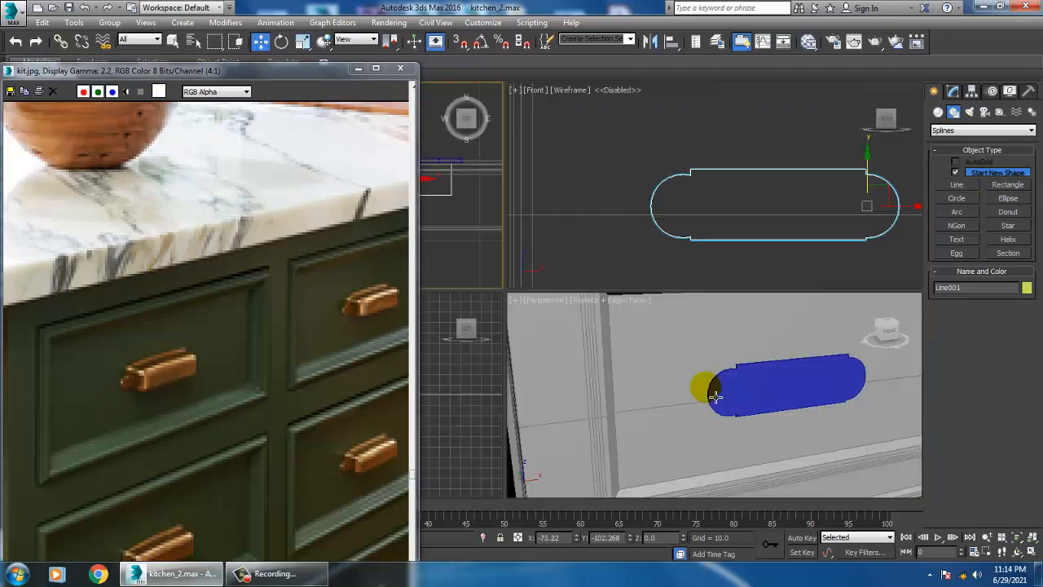
Step: Raise the U-shaped line along the Z axis to the height of the handle plate, at about Z 95.8
scroll(733, 371, "up", 3)
key("alt+w")
key("alt+w")
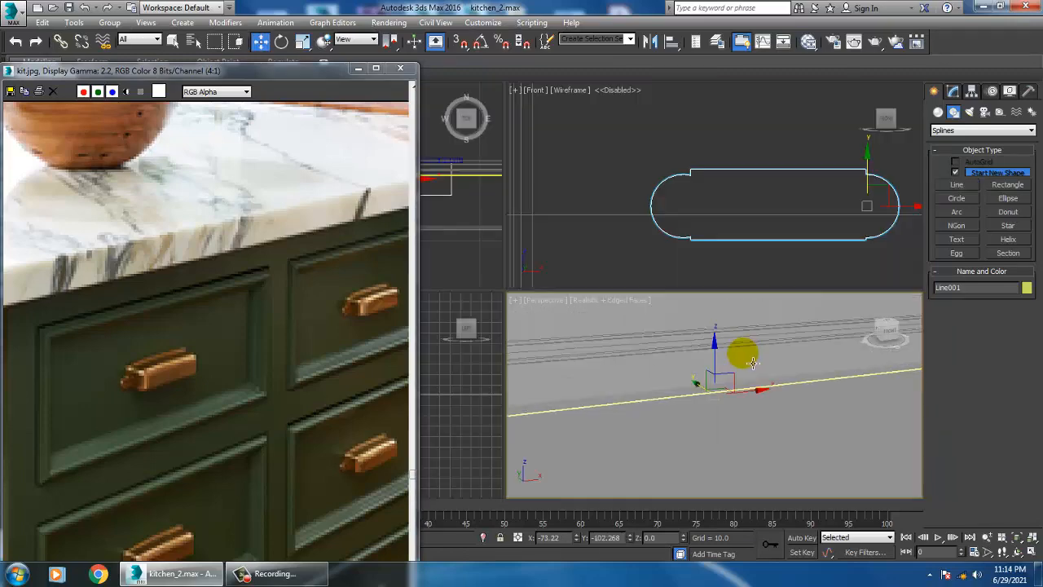
key("alt+w")
scroll(726, 392, "down", 3)
middle_click_drag(726, 392, 658, 432, "alt")
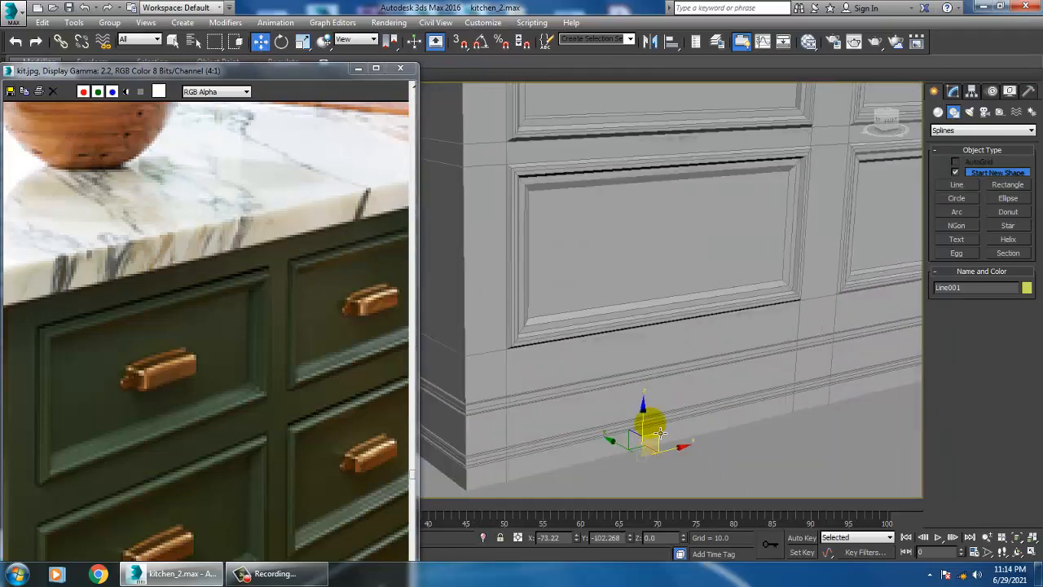
left_click_drag(650, 424, 660, 143)
middle_click_drag(707, 257, 696, 481)
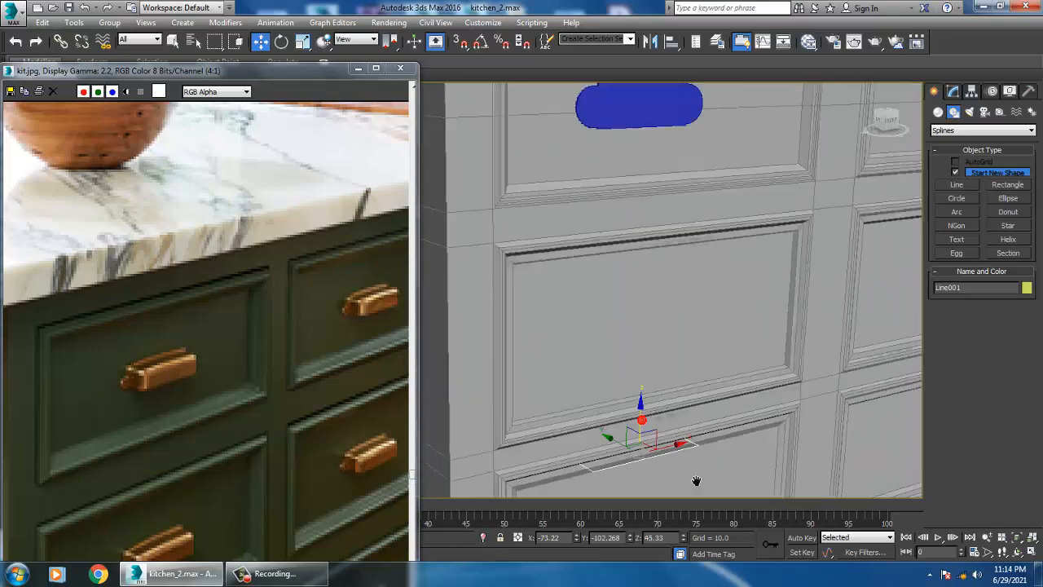
left_click_drag(641, 420, 655, 87)
middle_click_drag(655, 86, 672, 244, "alt")
scroll(680, 282, "up", 4)
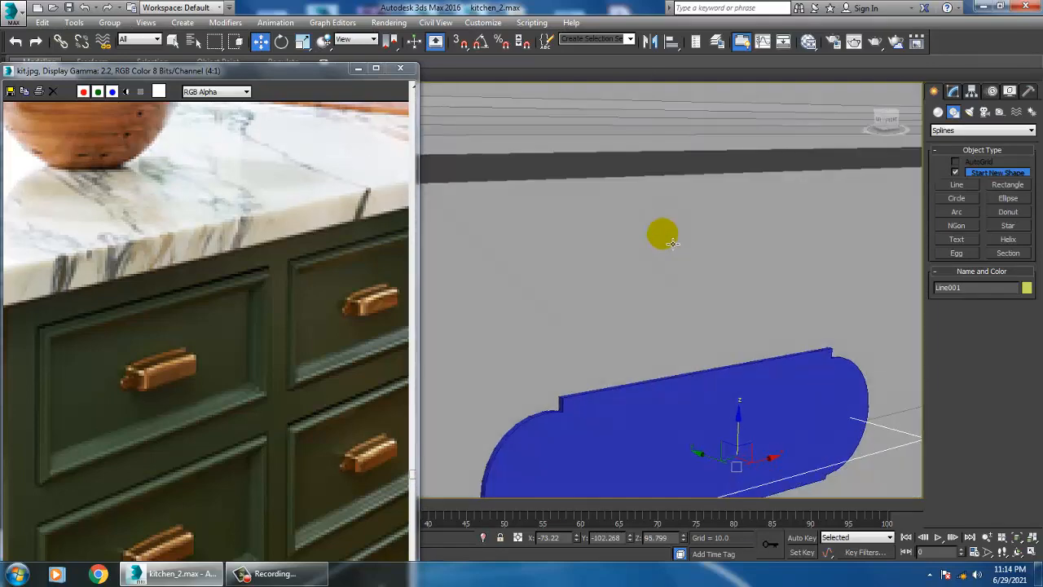
Step: Enable the U-shaped line's thickness display in the viewport
middle_click_drag(748, 392, 730, 286)
left_click(954, 93)
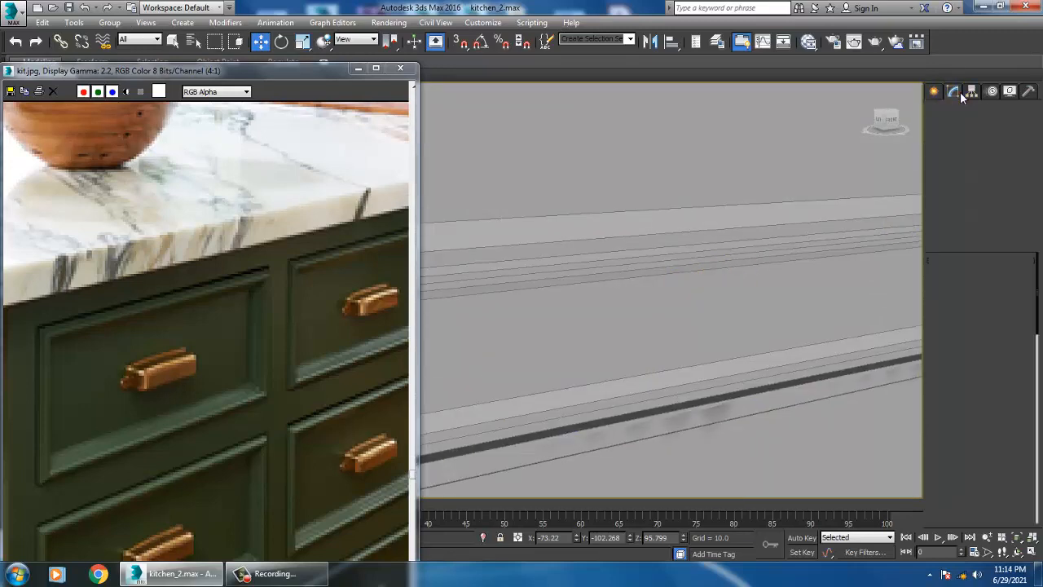
scroll(804, 244, "down", 6)
middle_click_drag(803, 245, 769, 300)
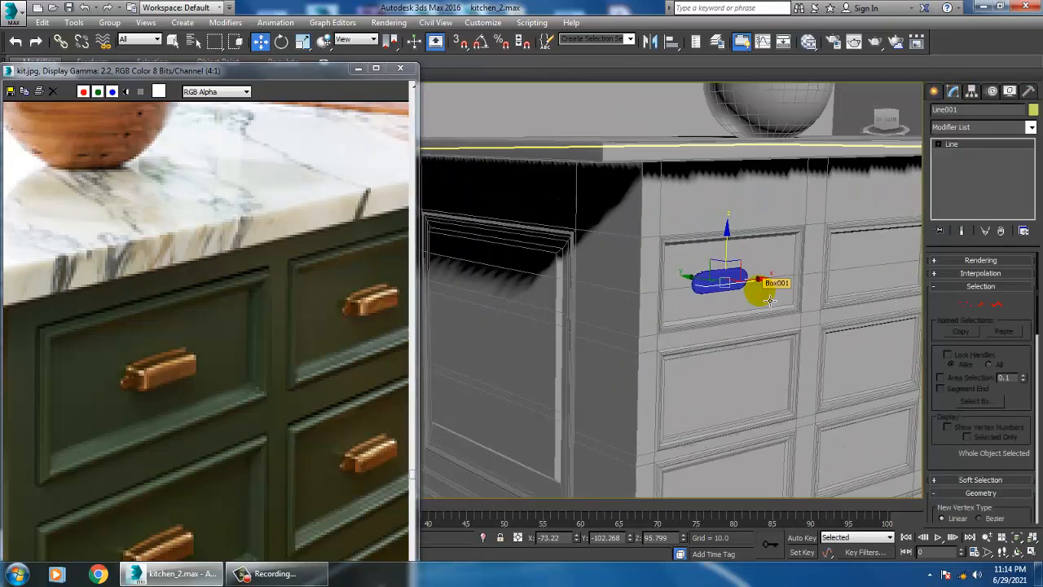
left_click(939, 260)
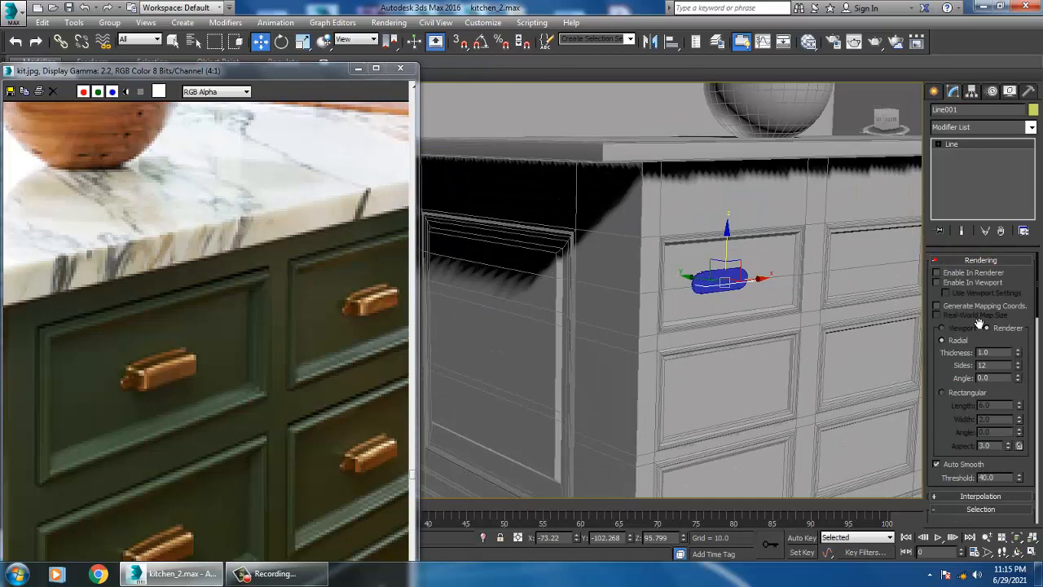
left_click(949, 282)
key("z")
middle_click_drag(727, 309, 913, 349, "alt")
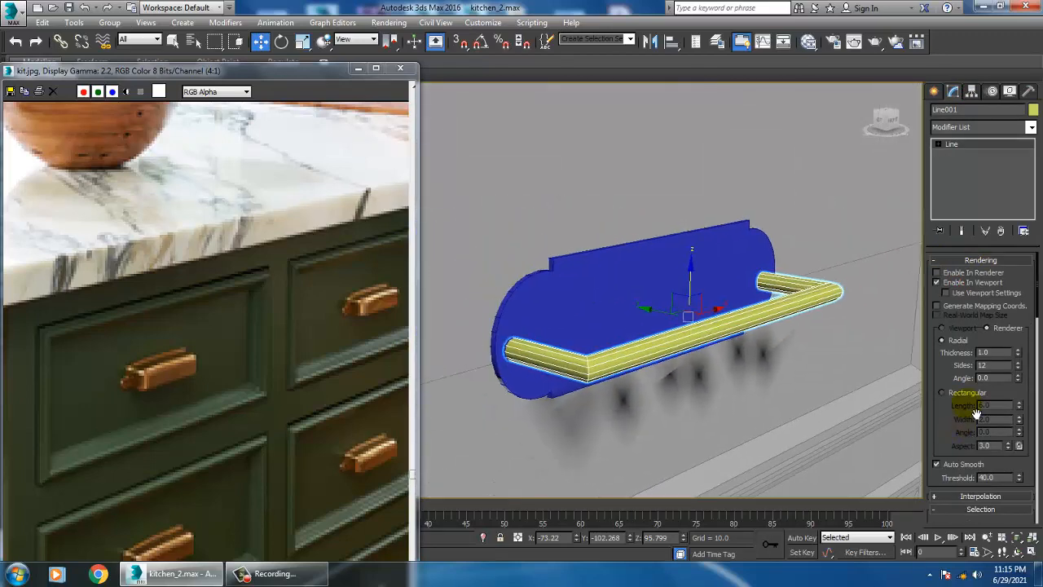
Step: Give the line a rectangular rendering section with a length of 5.04 and a width of 0.64
left_click(943, 392)
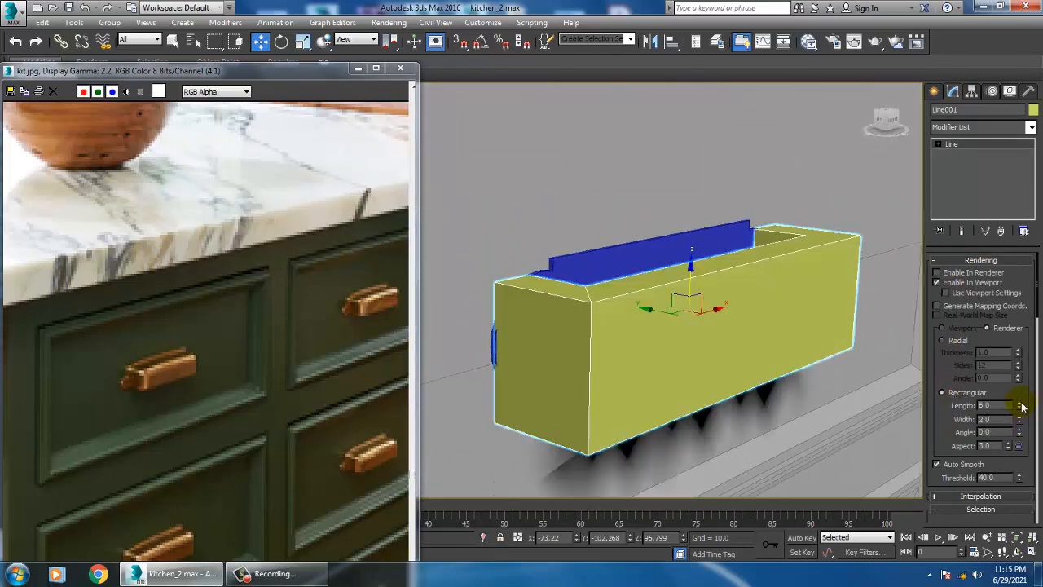
left_click_drag(1019, 405, 17, 469)
middle_click_drag(591, 330, 618, 284, "alt")
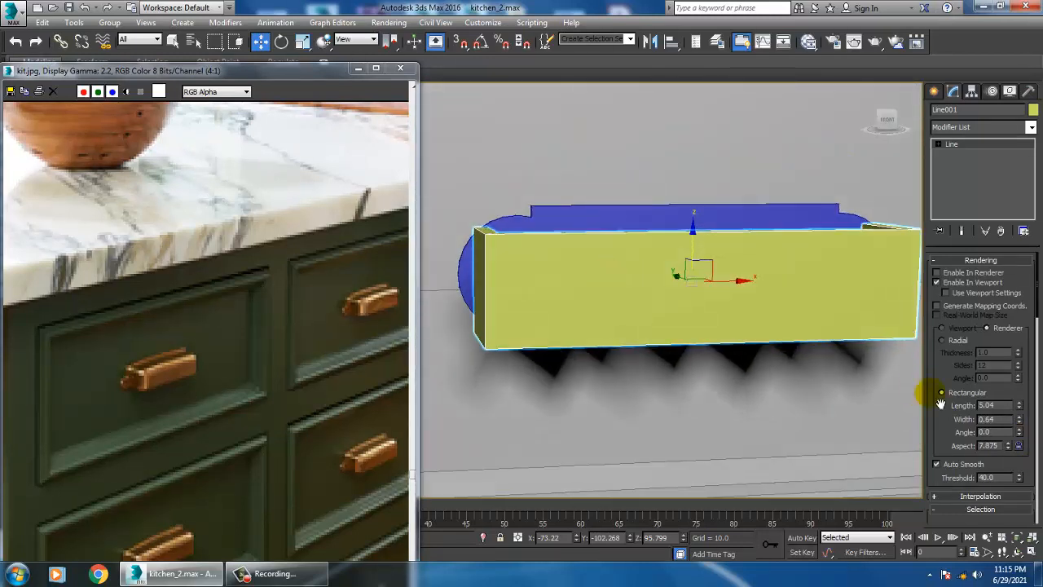
Step: Move the line's two left vertices inward along X to the left notch of the plate's outline
middle_click_drag(708, 365, 647, 326, "alt")
key("1")
left_click_drag(456, 158, 628, 440)
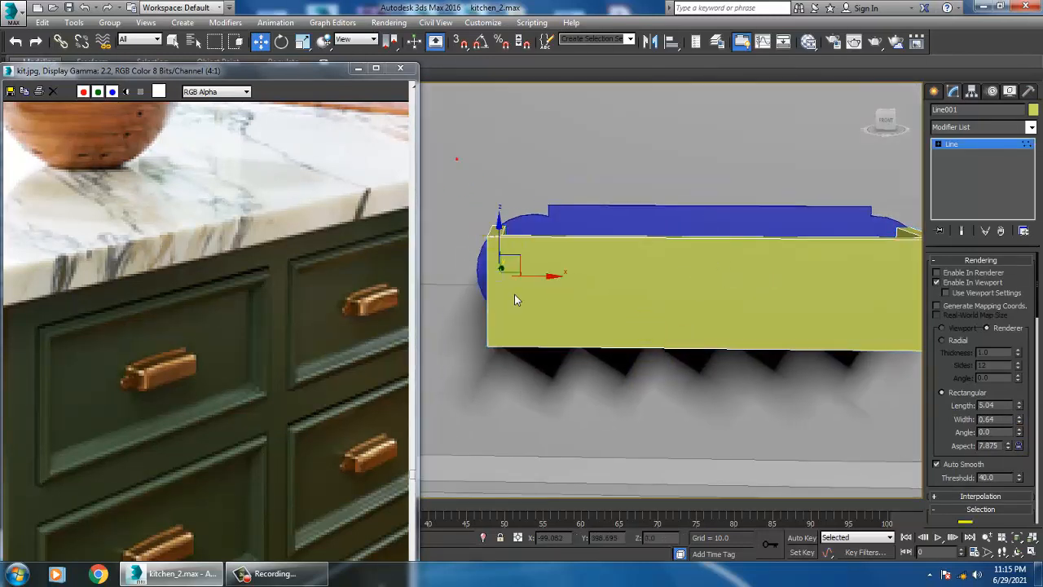
left_click_drag(602, 287, 587, 275)
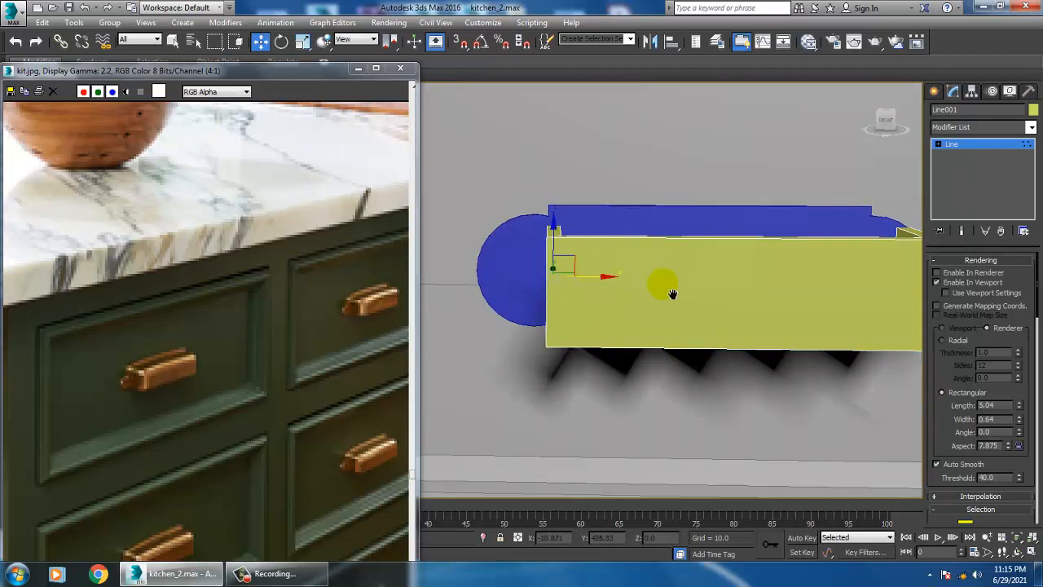
Step: Move the line's two right vertices inward along X to the right notch of the plate's outline
middle_click_drag(663, 284, 544, 319)
scroll(576, 277, "down", 3)
scroll(608, 307, "down", 2)
scroll(692, 308, "down", 3)
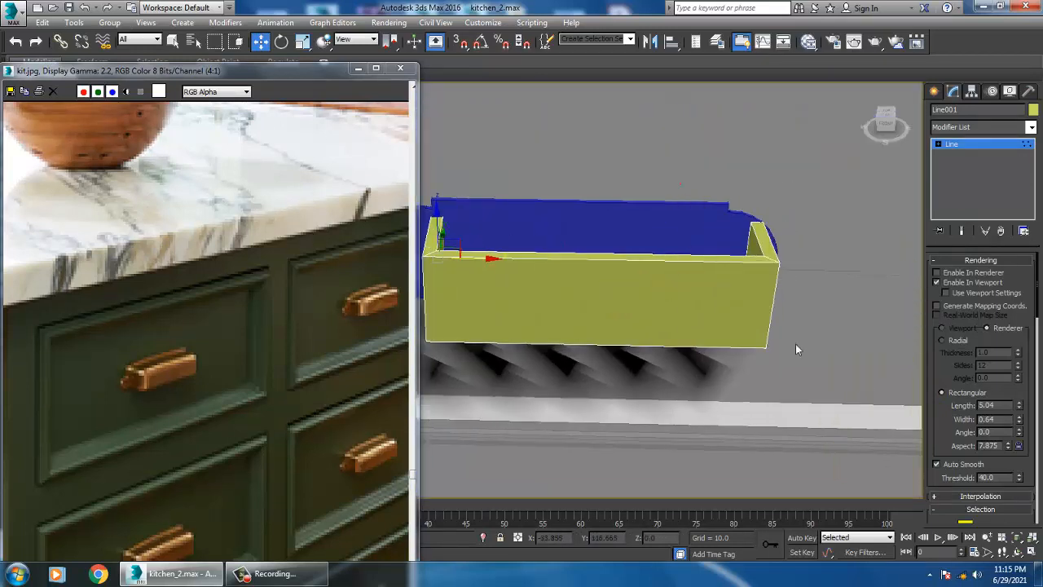
left_click_drag(680, 184, 795, 349)
left_click_drag(819, 307, 774, 303)
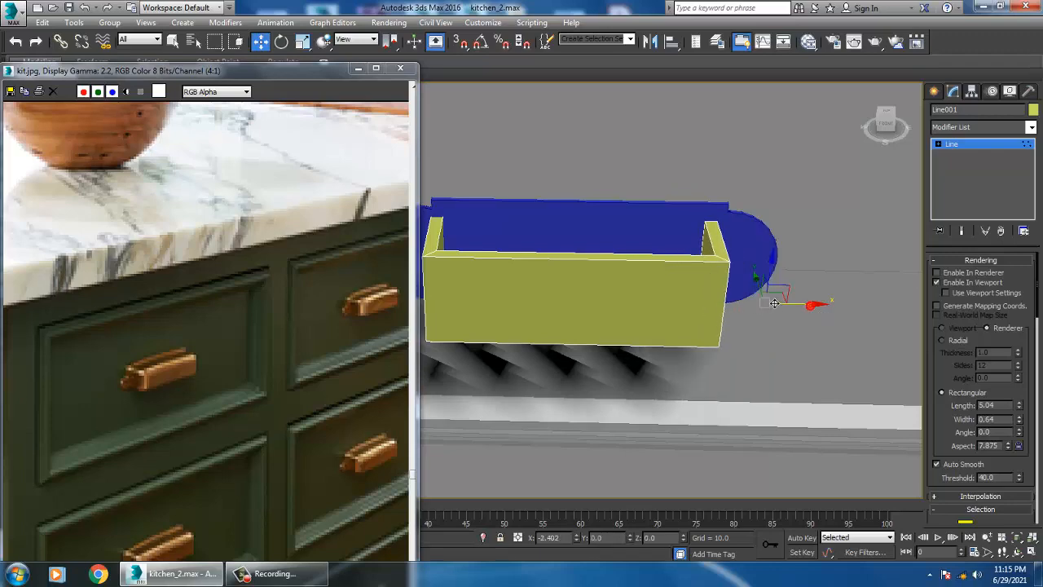
Step: Raise the whole handle bar slightly in the side view to centre it vertically on the back plate
middle_click_drag(774, 303, 685, 304, "alt")
key("alt+w")
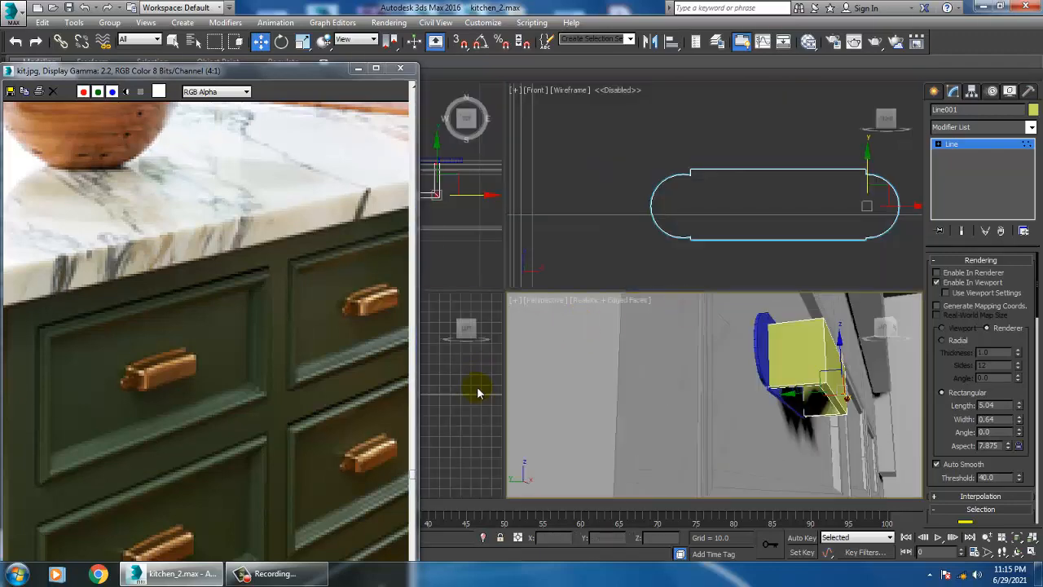
key("alt+w")
scroll(537, 326, "down", 3)
key("r")
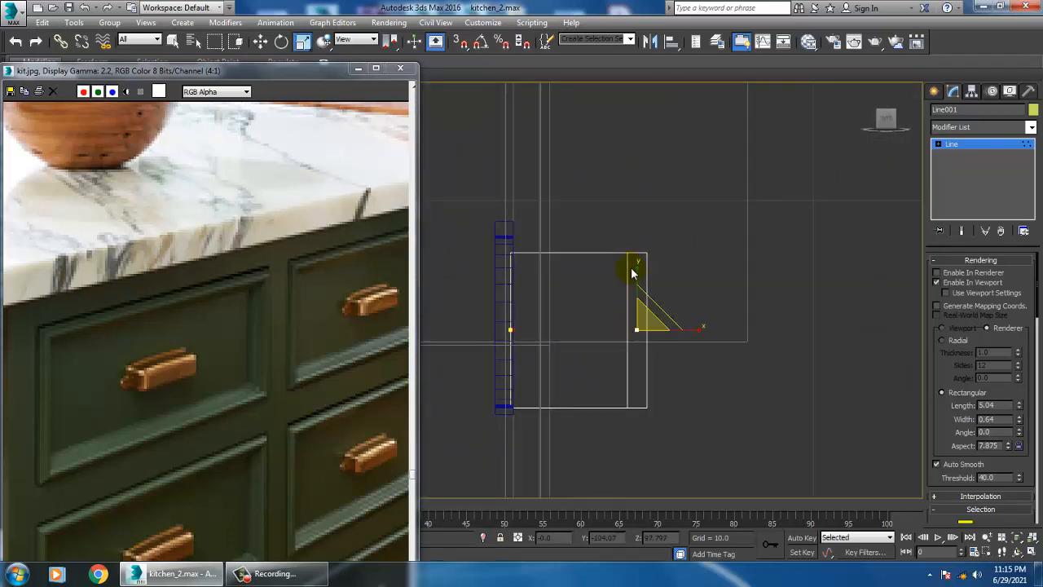
left_click(949, 143)
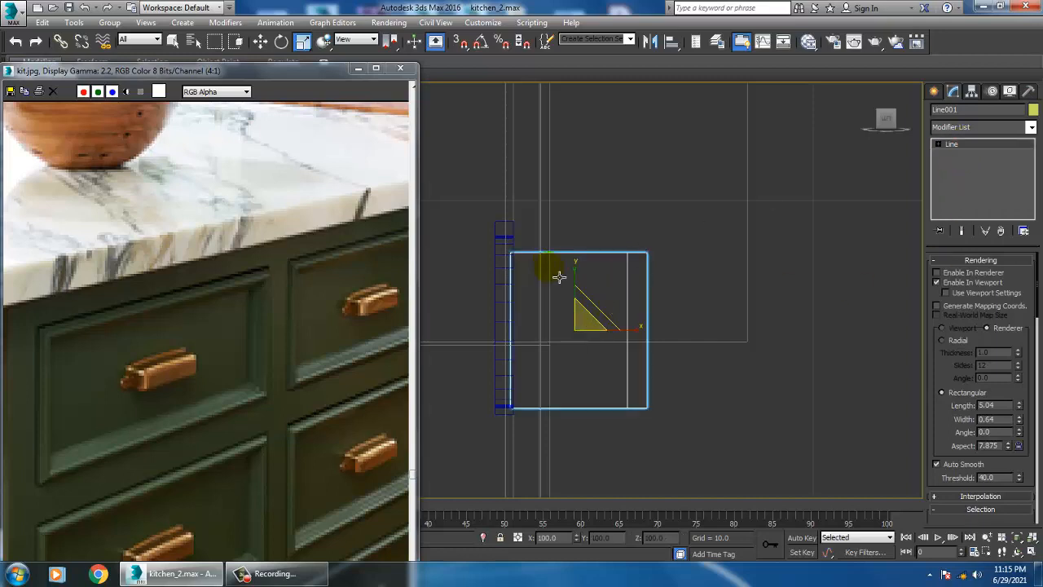
left_click_drag(558, 277, 581, 284)
key("w")
Step: Fillet the two front corner vertices of the handle line so the bar's outer corners are rounded
key("alt+w")
middle_click(717, 371)
key("alt+w")
mouse_move(740, 377)
middle_mouse_down("alt")
mouse_move(660, 386)
mouse_move(620, 337)
mouse_move(769, 356)
middle_mouse_up("alt")
key("F3")
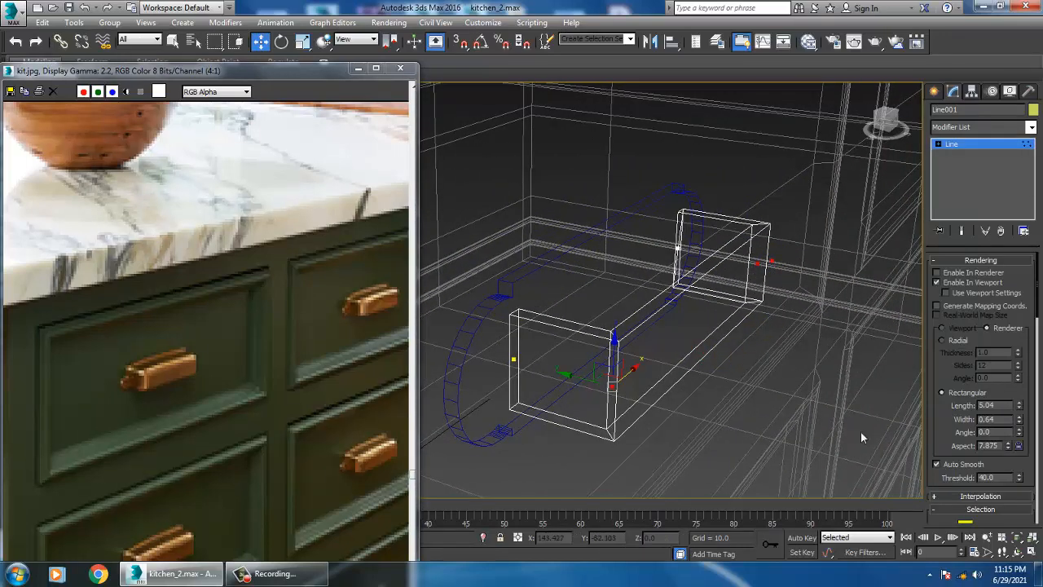
key("F3")
scroll(957, 456, "down", 5)
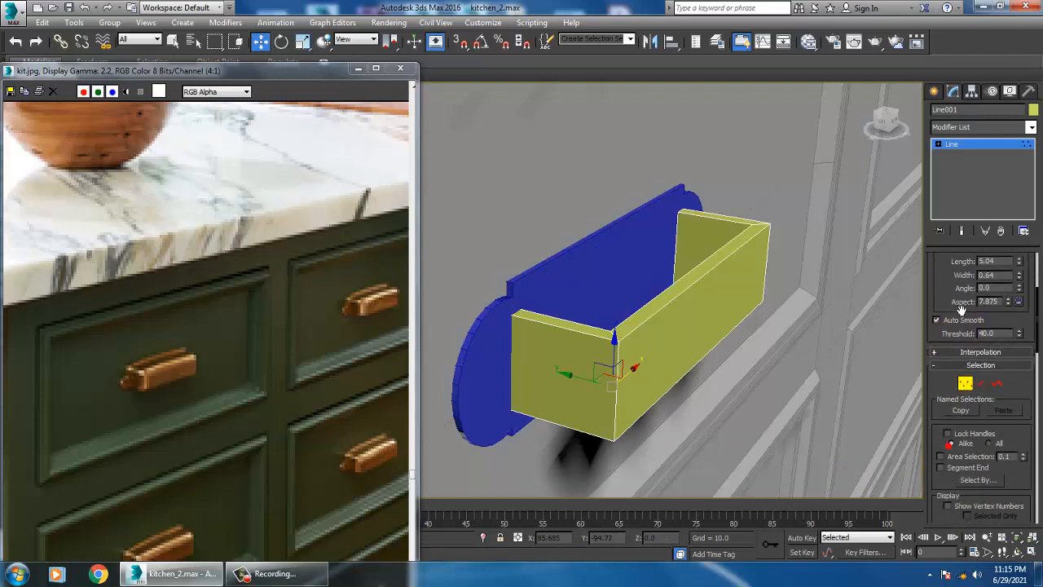
scroll(960, 433, "down", 6)
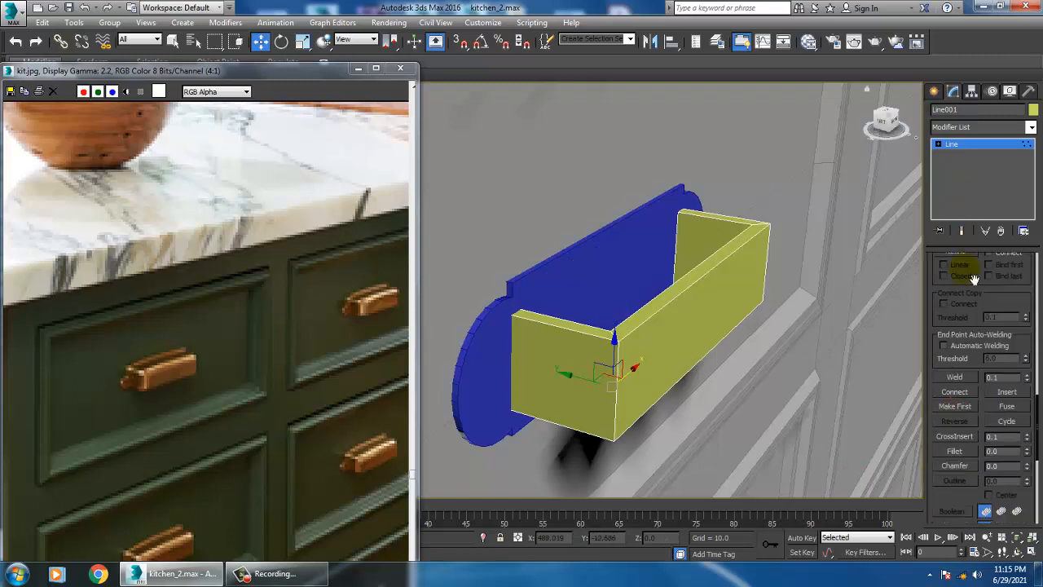
left_click(955, 451)
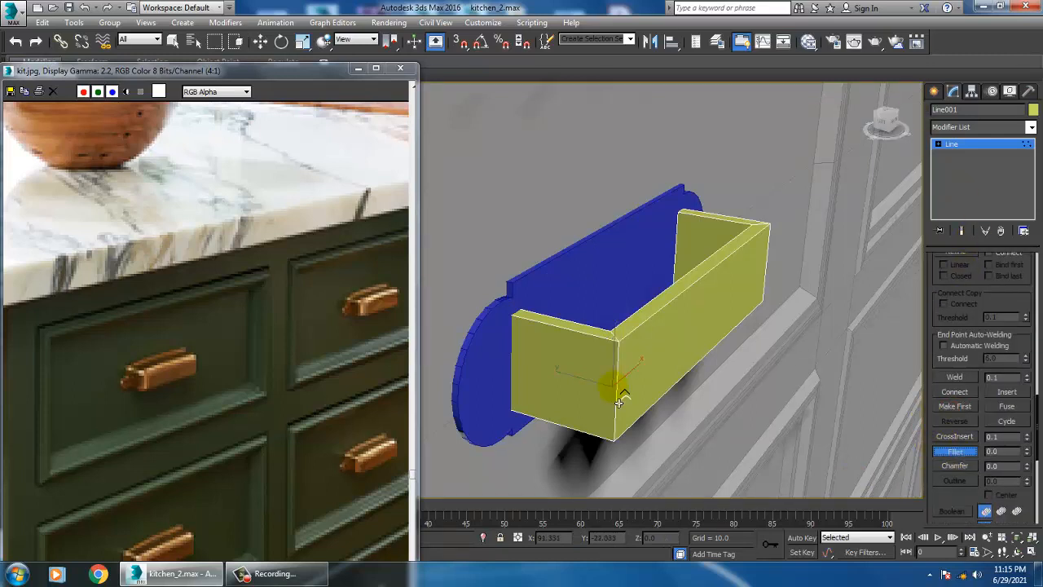
left_click_drag(619, 401, 652, 397)
key("f")
scroll(709, 379, "down", 2)
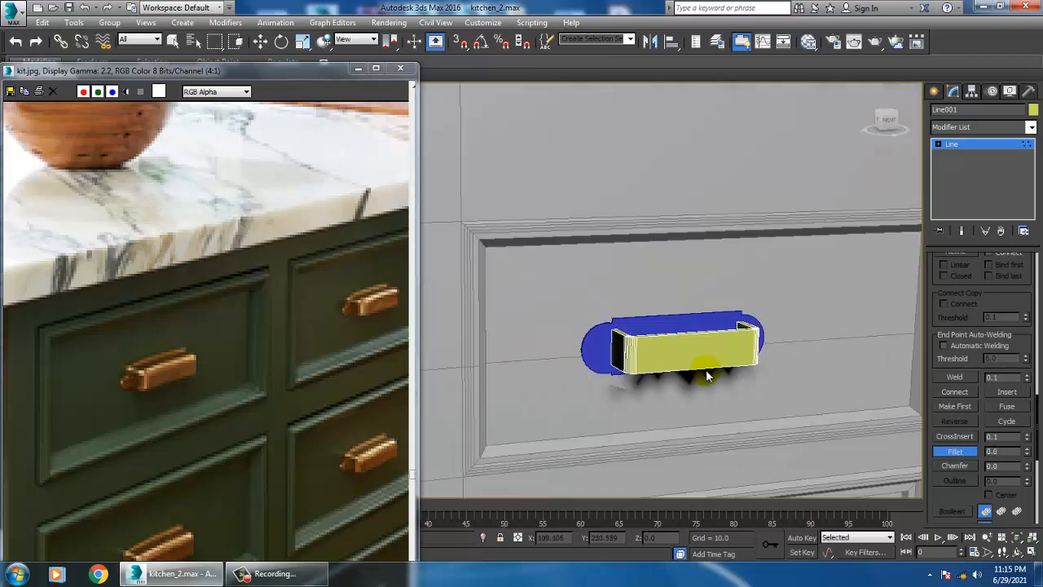
middle_click_drag(719, 359, 730, 352, "alt")
scroll(731, 352, "up", 3)
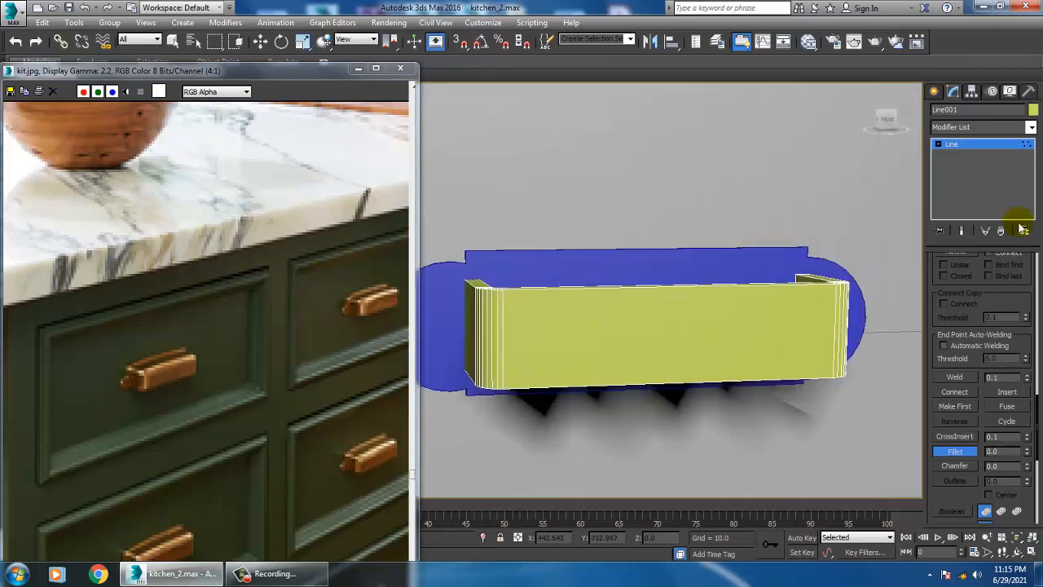
left_click(971, 146)
middle_click_drag(612, 298, 682, 296, "alt")
scroll(622, 312, "up", 2)
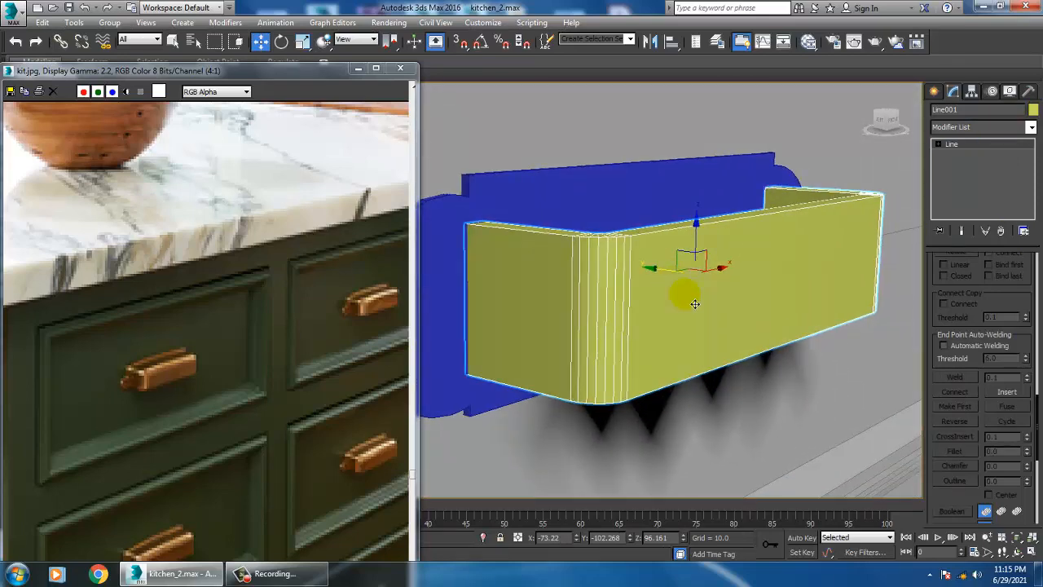
right_click(717, 274)
mouse_move(800, 407)
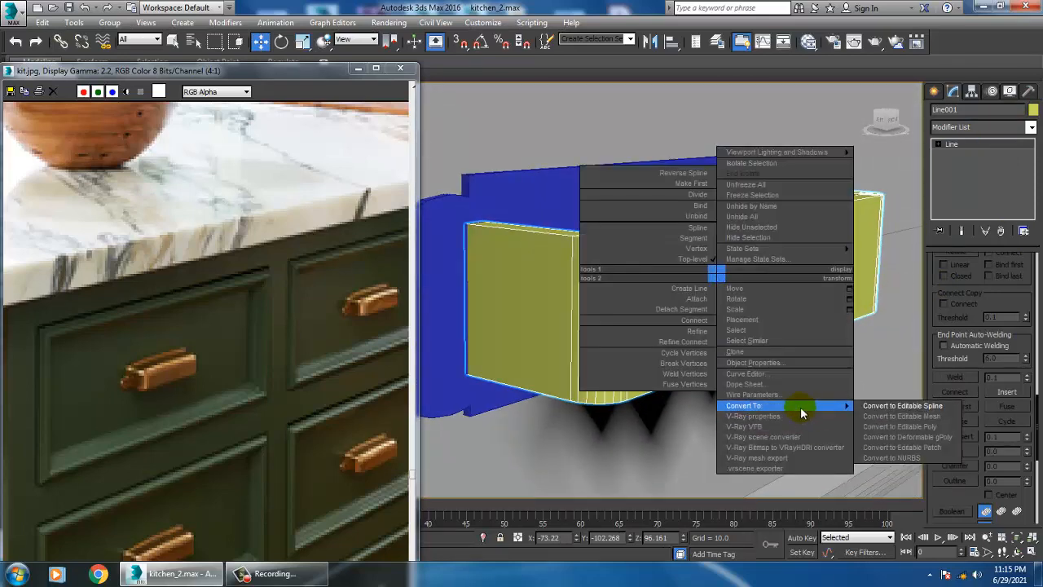
left_click(904, 418)
key("ctrl+z")
Step: Convert the rounded handle bar to an Editable Poly
right_click(652, 300)
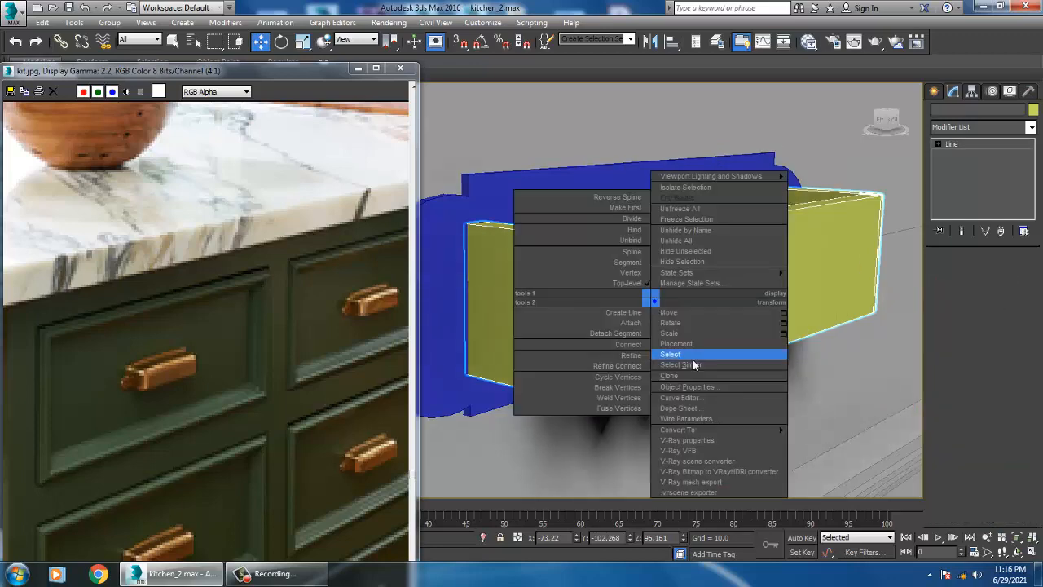
mouse_move(746, 430)
left_click(840, 450)
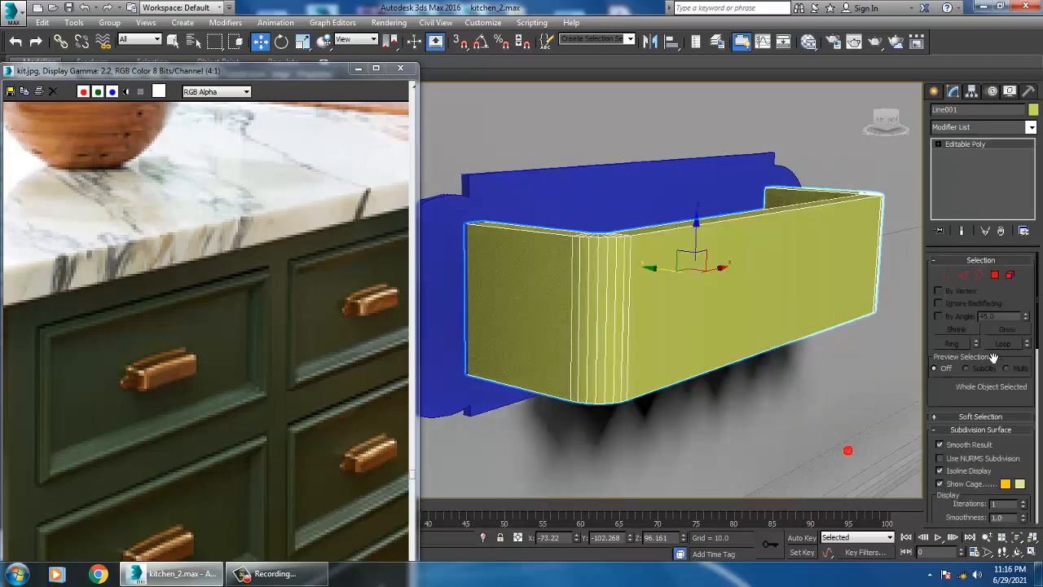
Step: Connect all the vertical edges of the handle bar with 2 segments and a pinch of 69
left_click(963, 276)
key("F3")
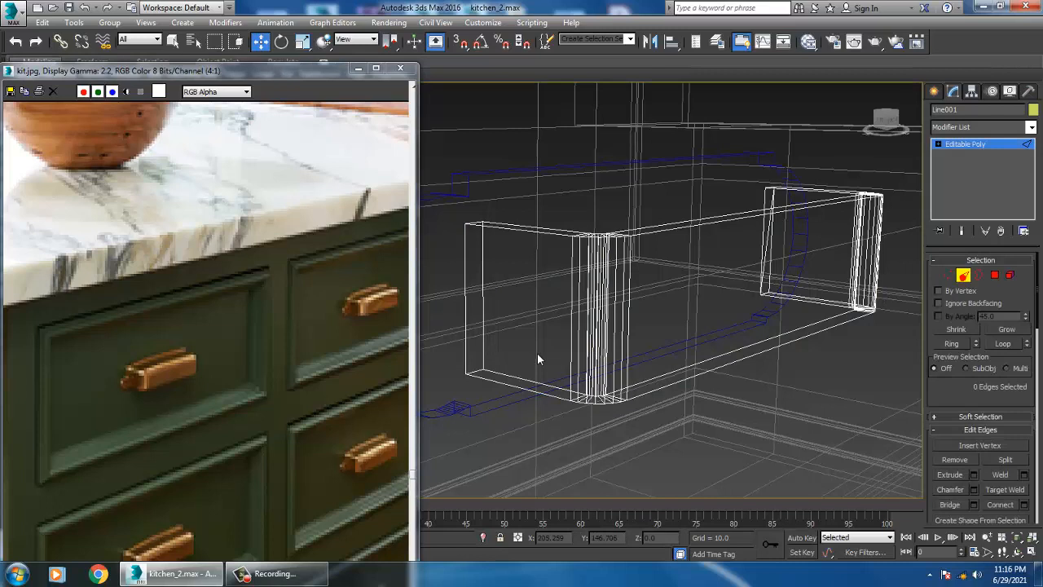
left_click(776, 253)
left_click(776, 253)
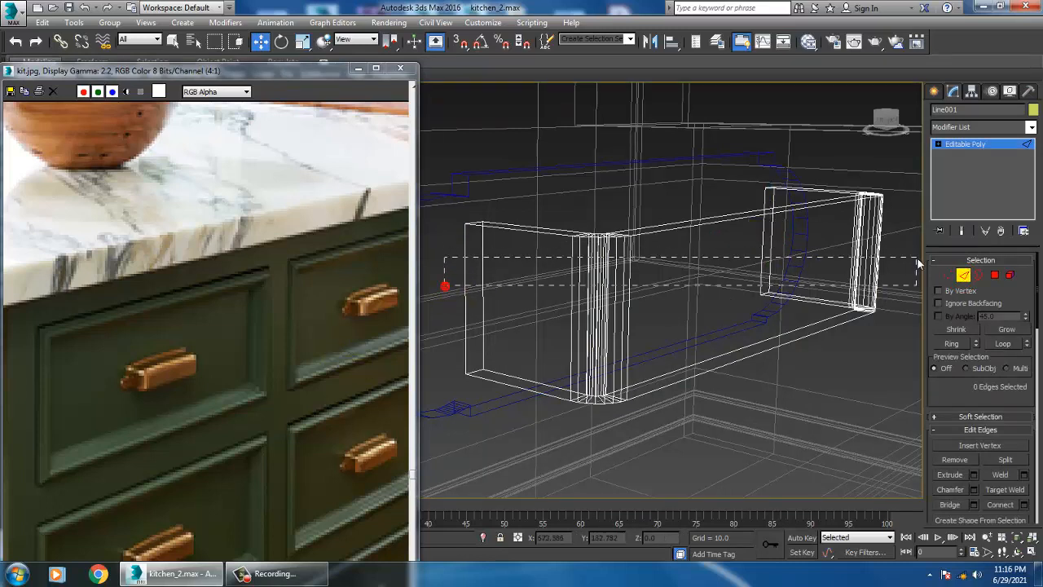
left_click_drag(917, 262, 918, 262)
left_click(1024, 505)
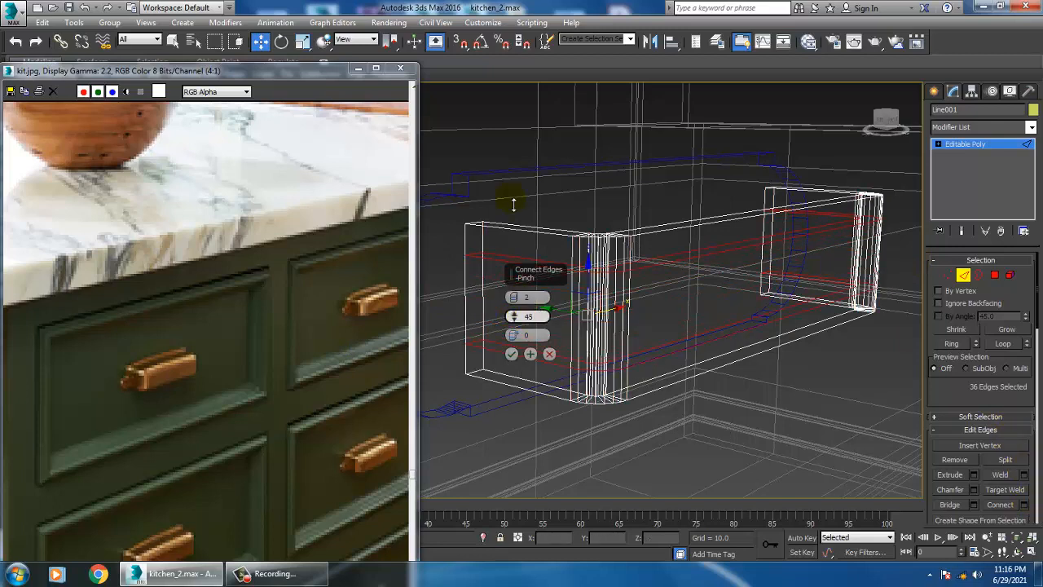
left_click_drag(511, 192, 508, 142)
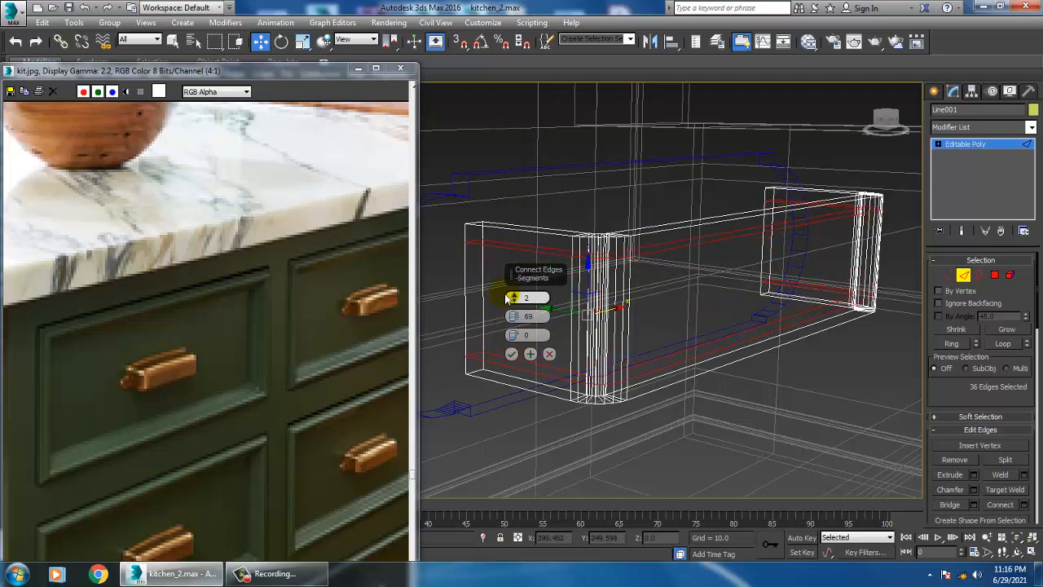
left_click(510, 354)
key("F3")
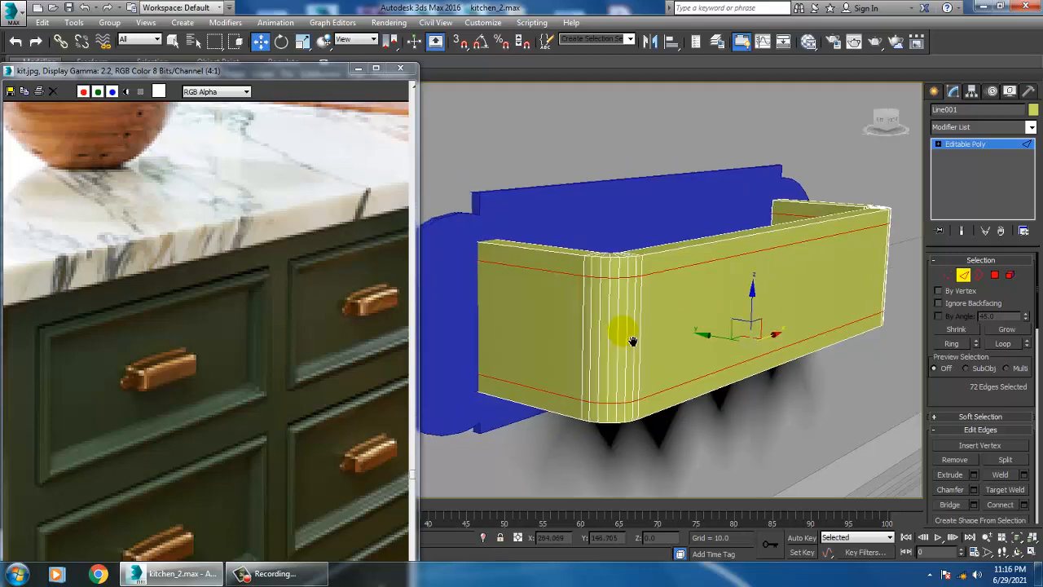
Step: Inset the upper strip polygons on the outer and inner faces of the bar's left arm by 0.094
left_click(545, 269)
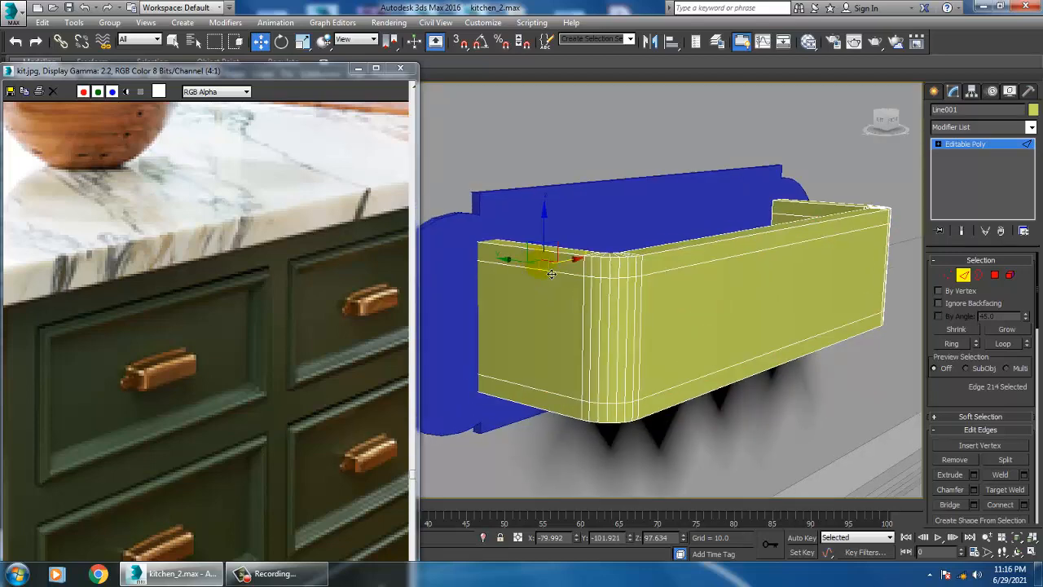
key("4")
left_click(551, 274)
middle_click_drag(555, 274, 543, 301, "alt")
left_click(588, 269, "ctrl")
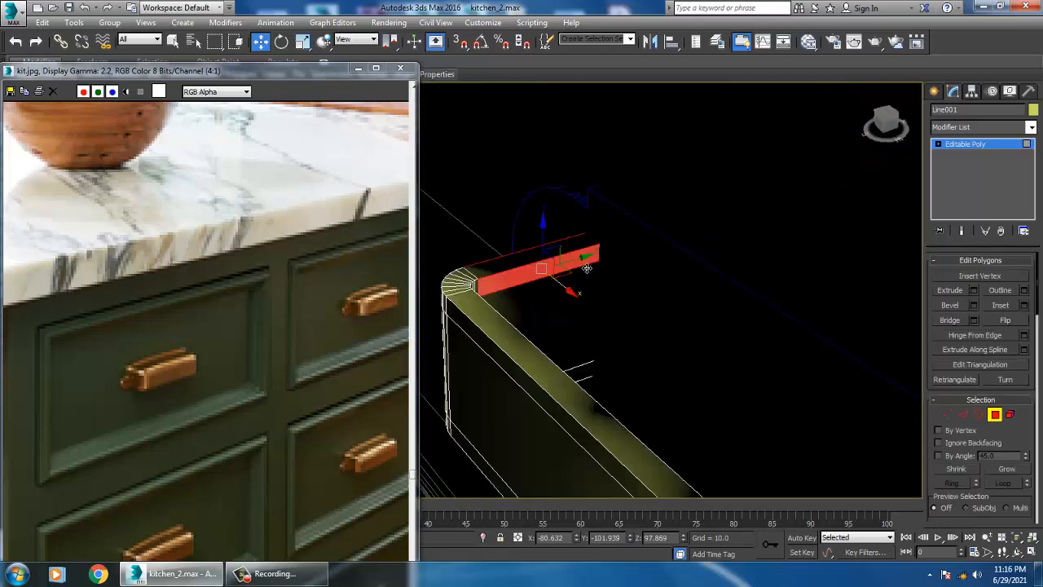
middle_click_drag(648, 272, 663, 251, "alt")
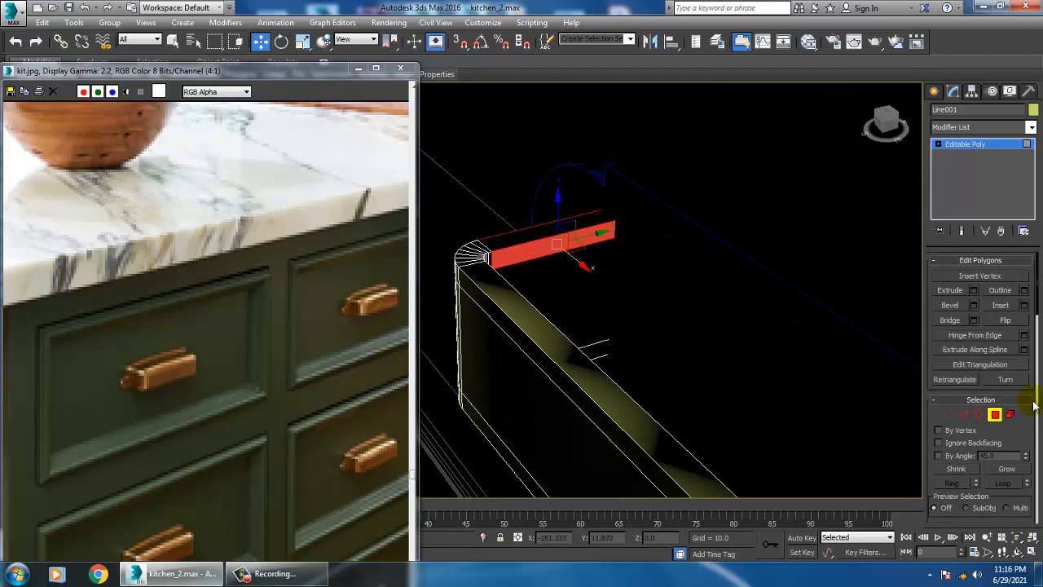
left_click(1023, 305)
mouse_move(520, 323)
left_mouse_down()
mouse_move(526, 343)
mouse_move(531, 335)
left_mouse_up()
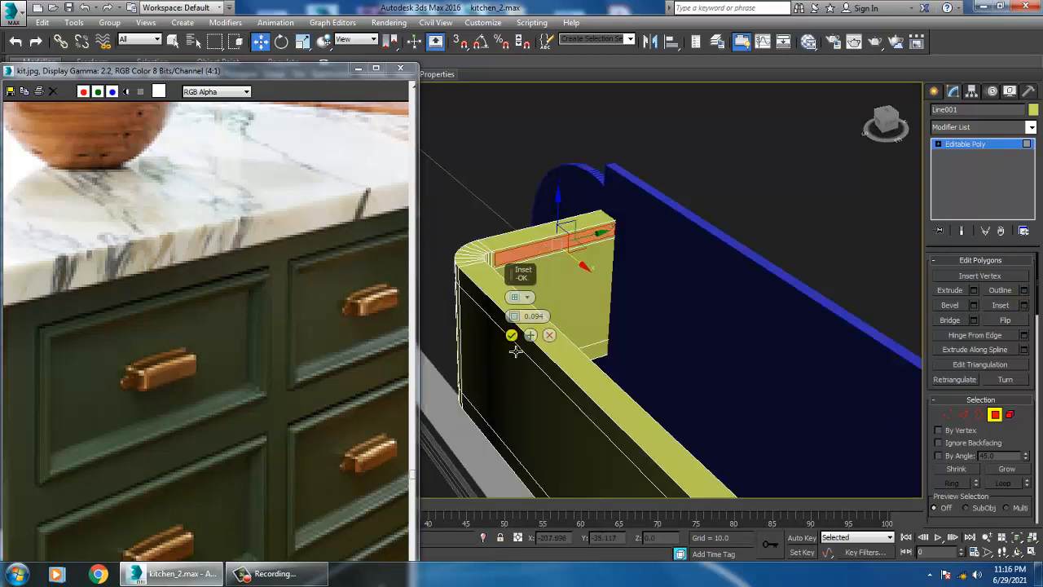
left_click(512, 335)
Step: Bridge the two inset upper polygons to open a slot through the left arm
middle_click_drag(524, 339, 717, 303, "alt")
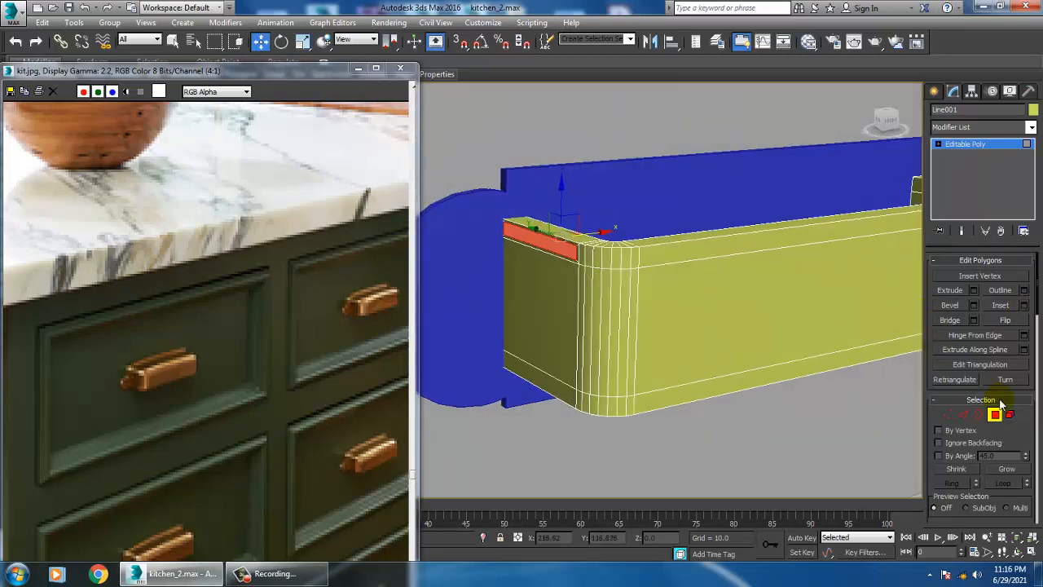
left_click(950, 321)
middle_click_drag(603, 337, 657, 372, "alt")
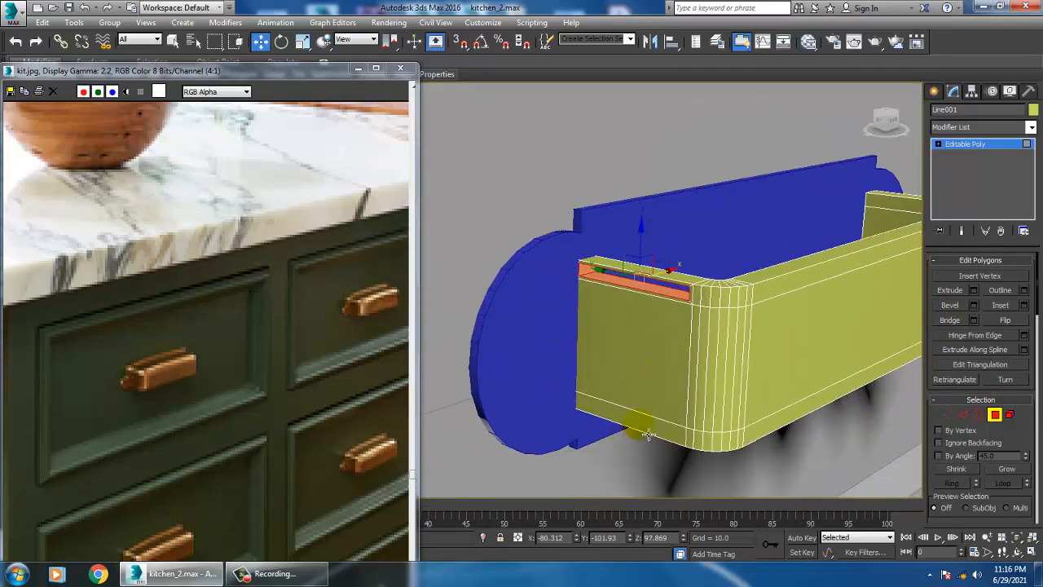
Step: Inset the lower strip polygons on both faces of the left arm by the same amount
middle_click_drag(647, 434, 564, 299, "alt")
left_click(538, 169)
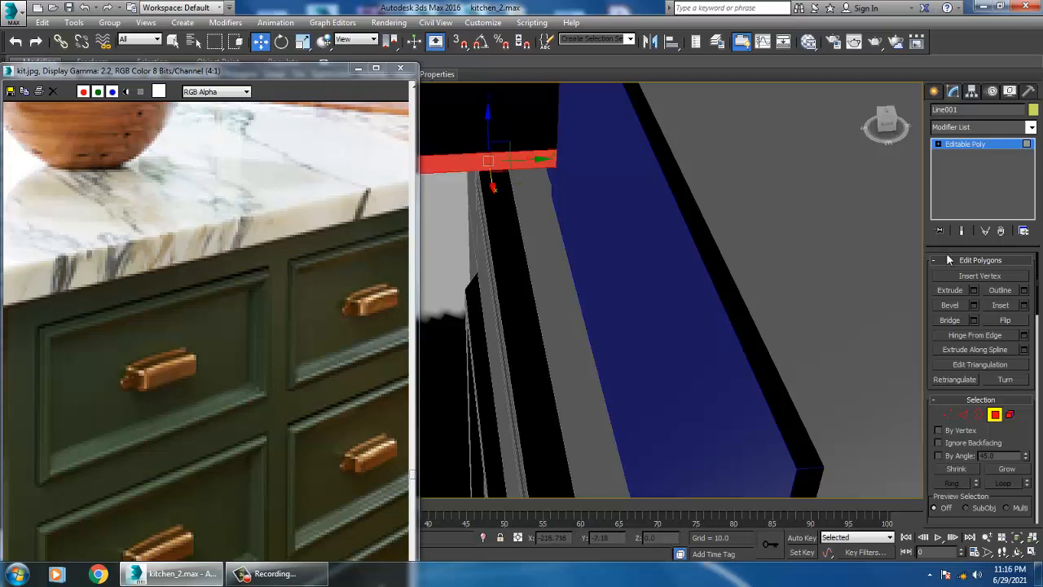
left_click(1024, 304)
left_click(508, 334)
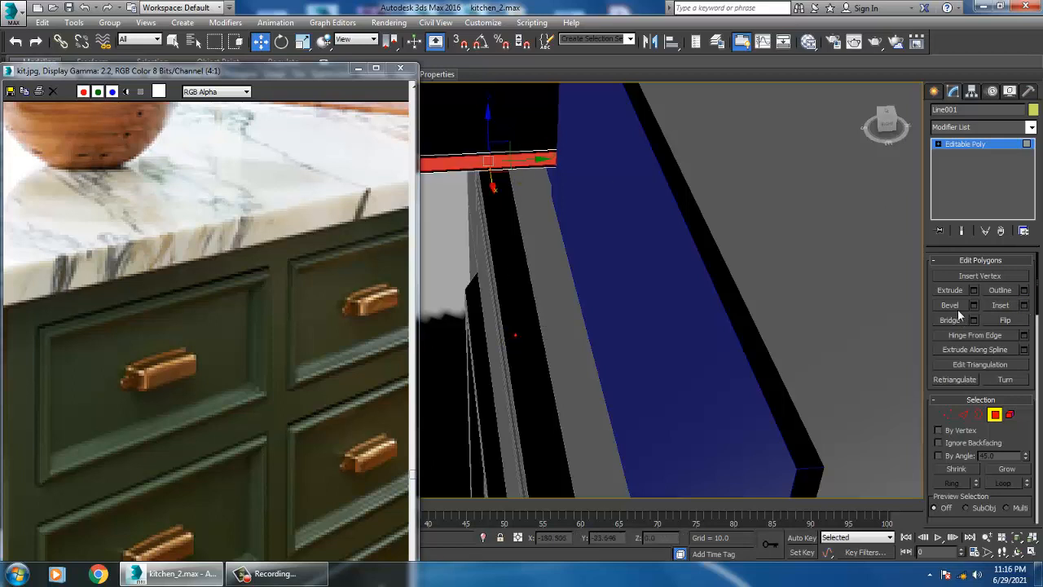
Step: Bridge the two inset lower polygons to open a second slot through the left arm
left_click(952, 317)
scroll(652, 312, "down", 2)
scroll(654, 319, "up", 2)
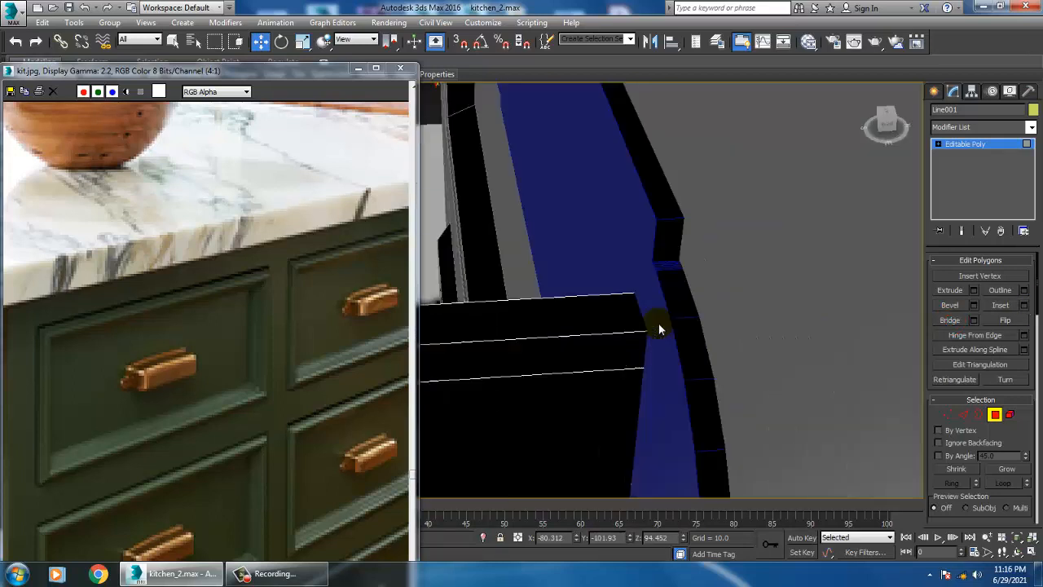
middle_click_drag(653, 316, 570, 270)
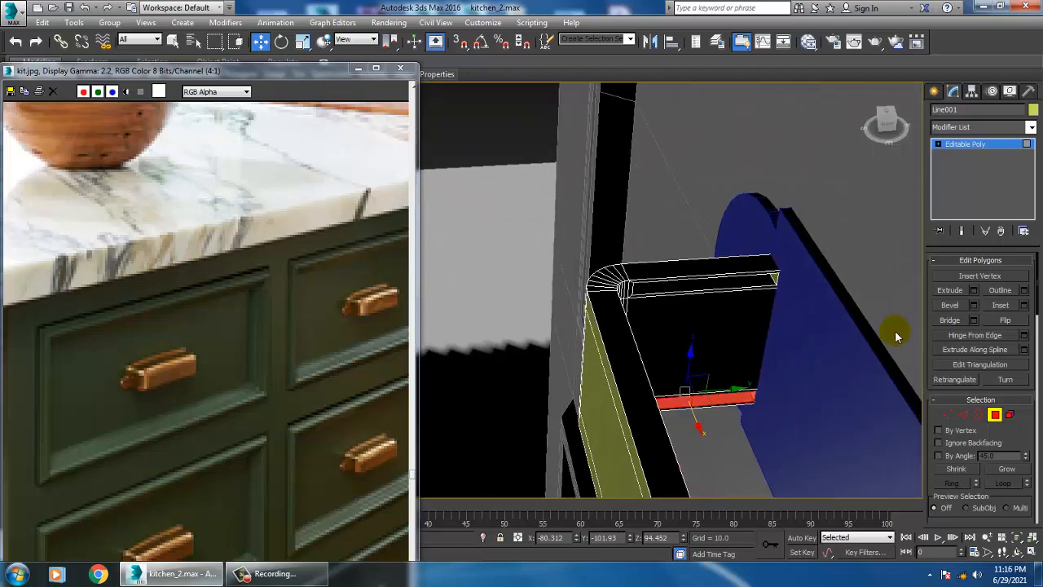
left_click(949, 320)
scroll(715, 347, "up", 3)
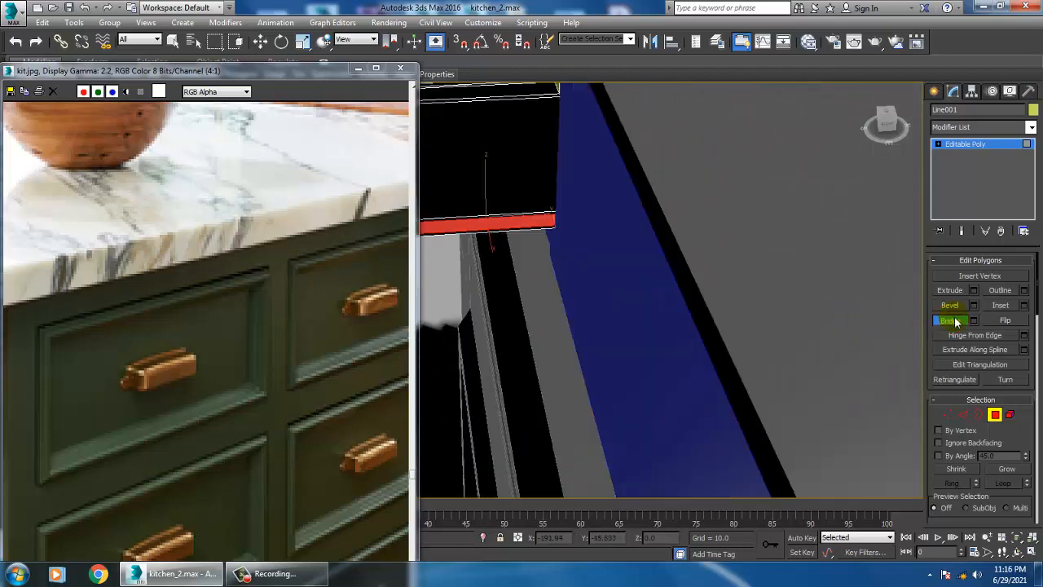
left_click(954, 319)
middle_click_drag(606, 296, 909, 333, "alt")
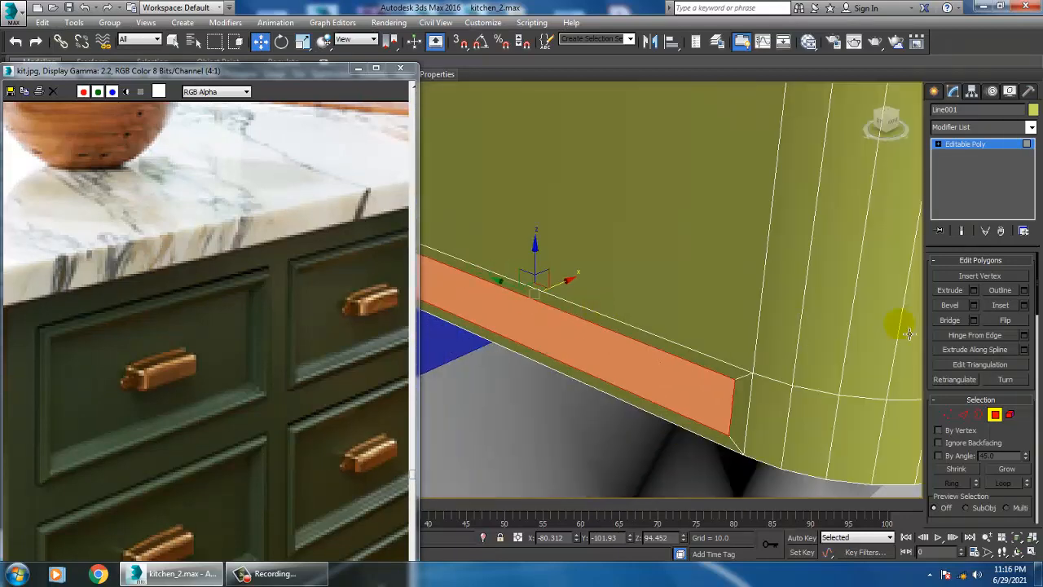
left_click(946, 321)
left_click(973, 318)
left_click(550, 374)
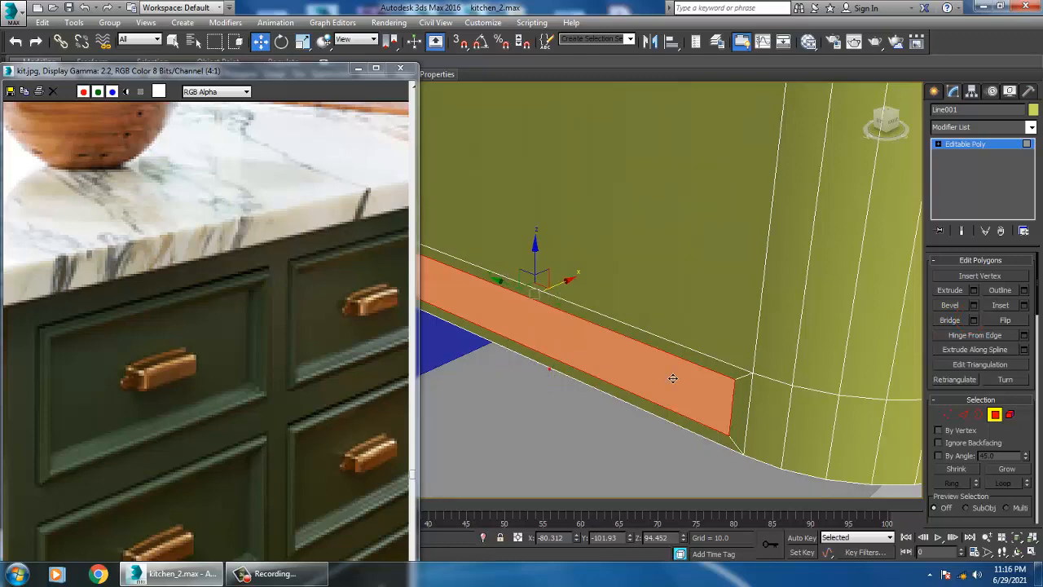
scroll(665, 374, "down", 8)
left_click(728, 325)
scroll(708, 372, "up", 10)
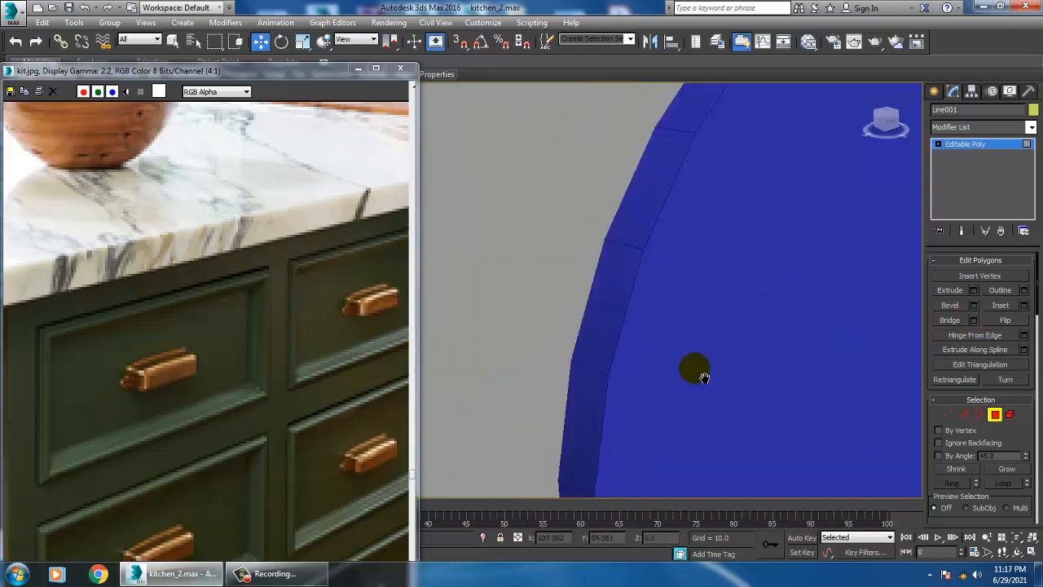
scroll(713, 373, "down", 6)
middle_click_drag(715, 366, 595, 366, "alt")
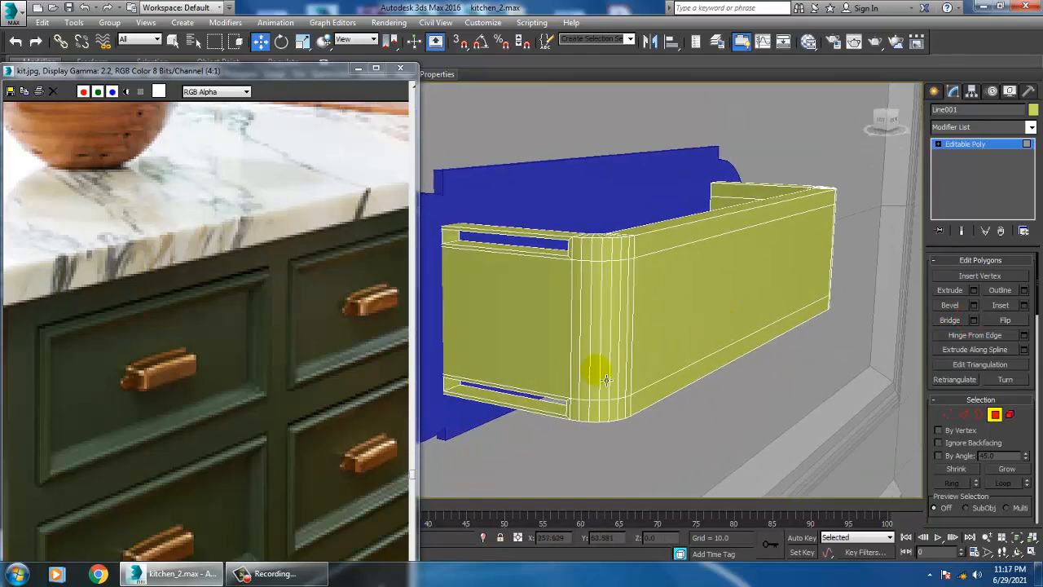
Step: Inset the lower strip polygons on both faces of the right arm and bridge them into a slot
scroll(827, 320, "up", 3)
middle_click_drag(827, 320, 632, 453, "alt")
left_click(632, 453)
middle_click_drag(606, 377, 578, 459, "alt")
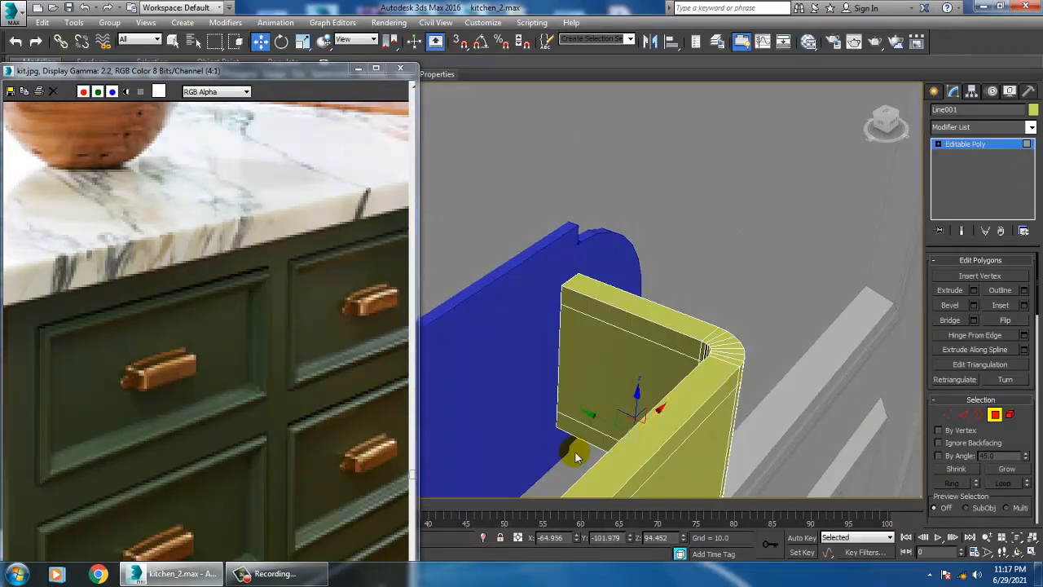
left_click(1024, 307)
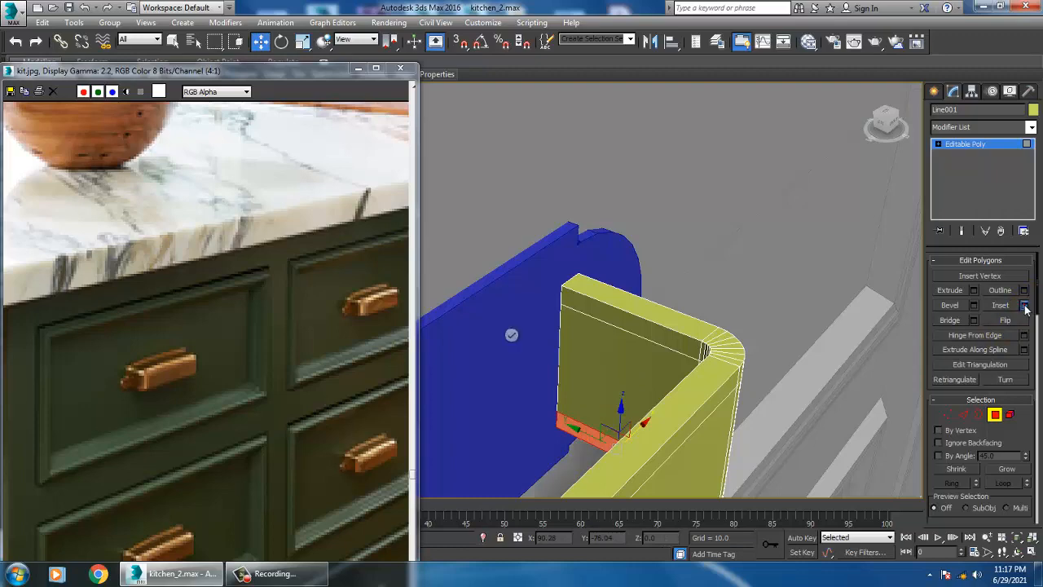
left_click(512, 335)
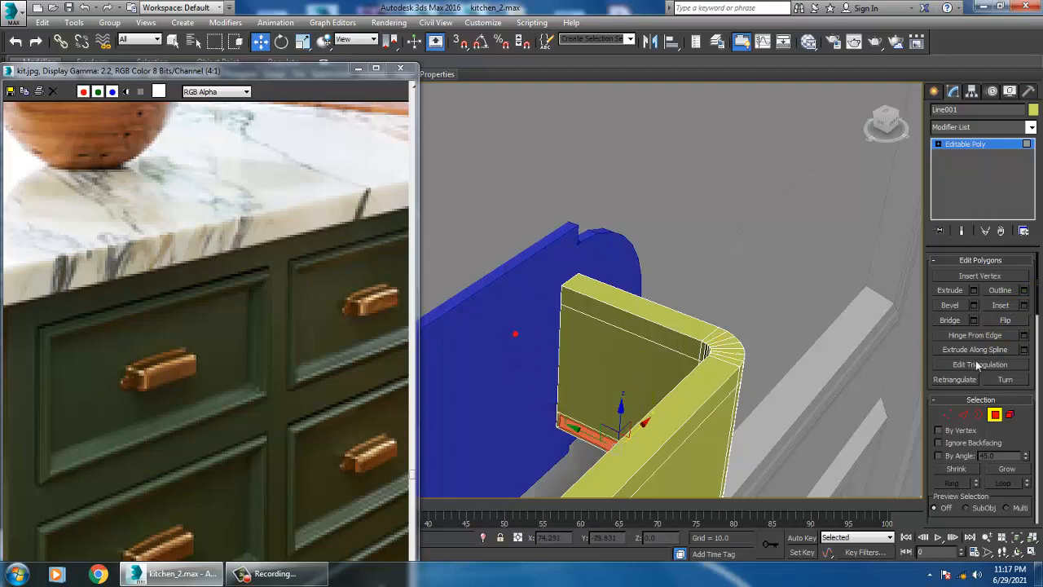
left_click(952, 321)
Step: Inset the right arm's upper strip polygons and bridge them into a slot, then leave polygon editing
middle_click_drag(707, 334, 617, 363, "alt")
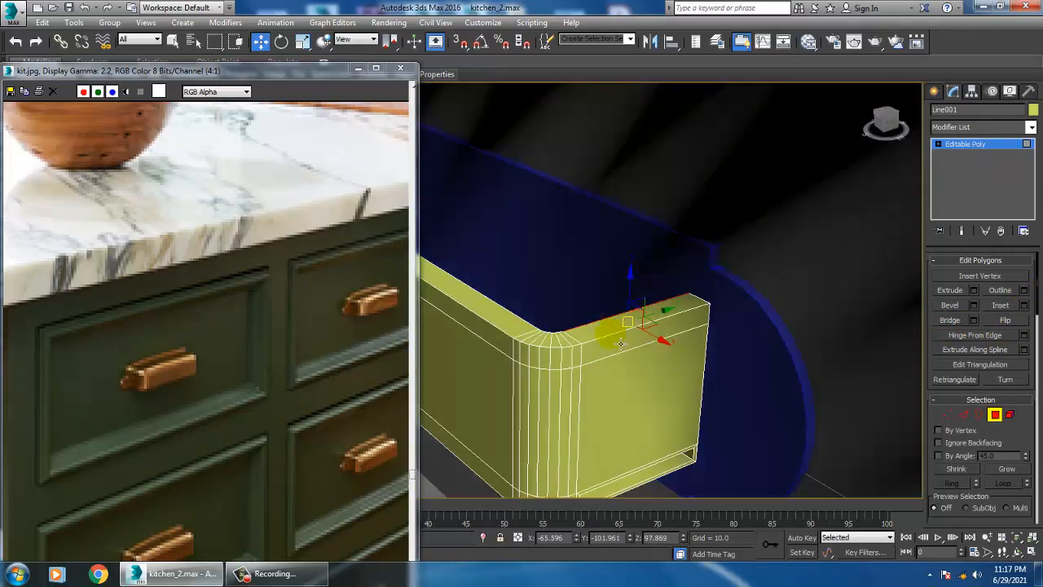
left_click(1024, 304)
left_click(512, 336)
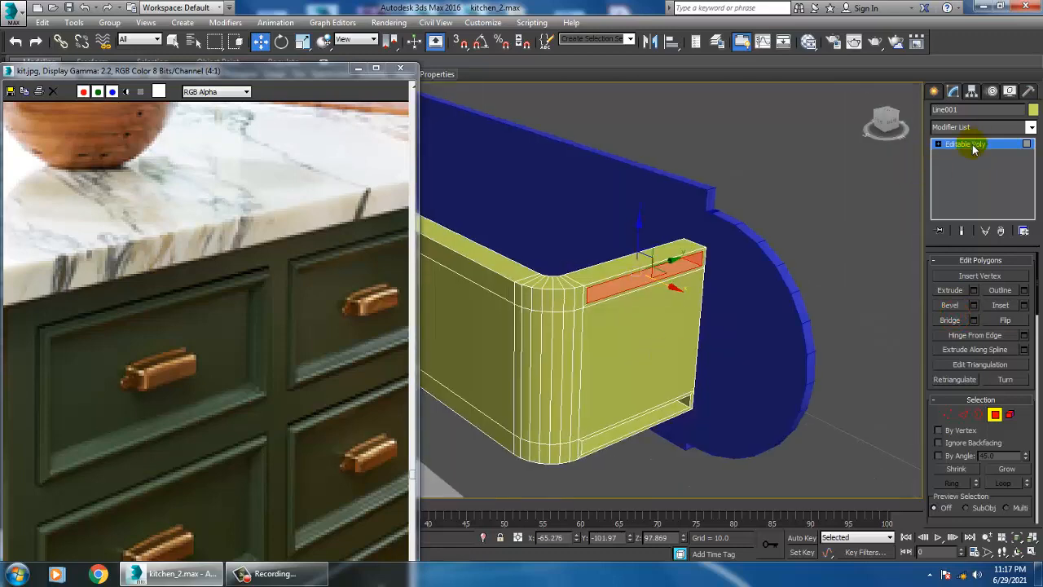
left_click(973, 145)
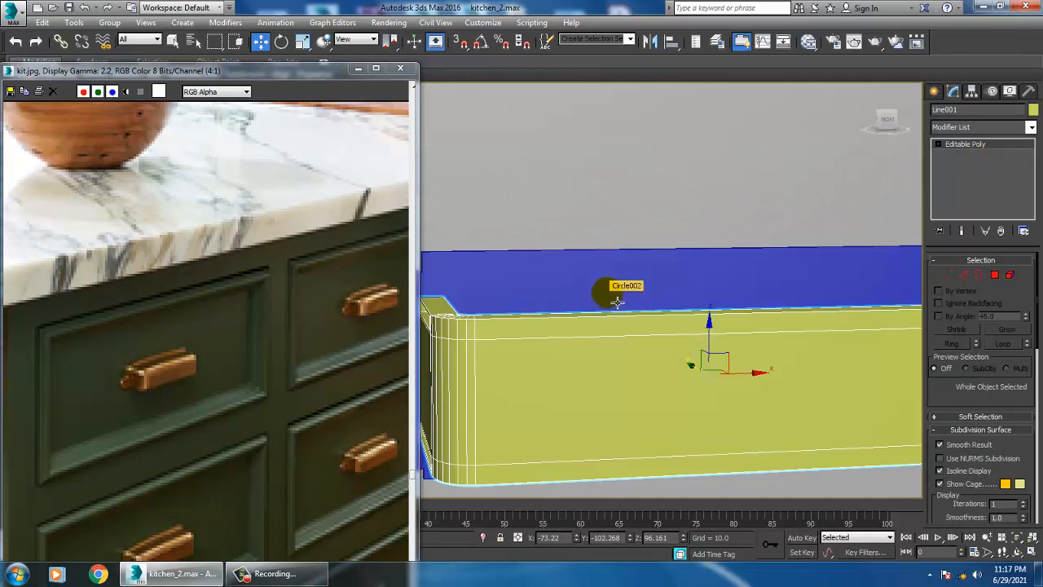
Step: Select the handle bar together with its back plate and scale both down uniformly to suit the drawer front
scroll(617, 302, "down", 10)
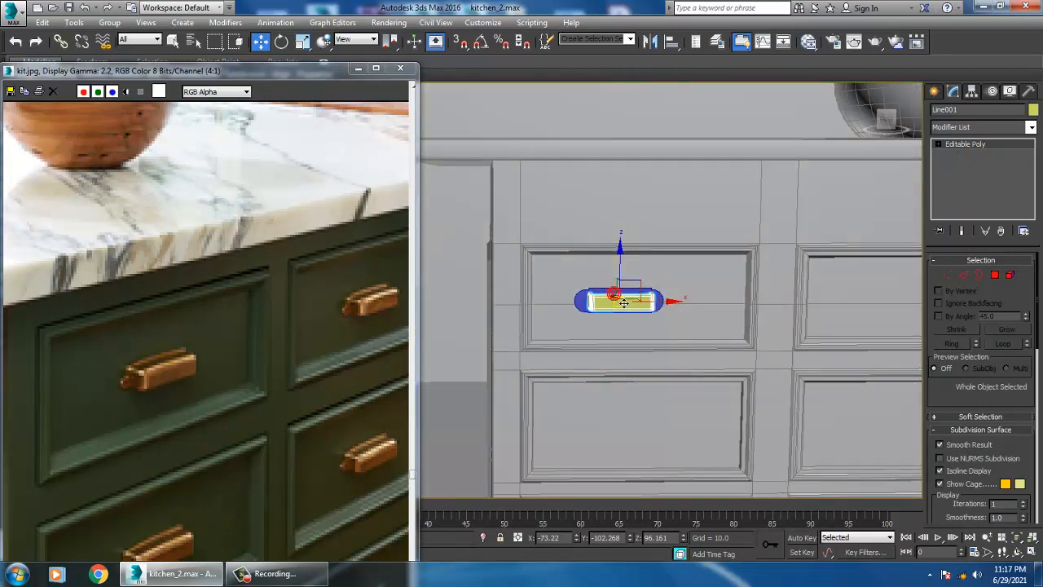
left_click(970, 144)
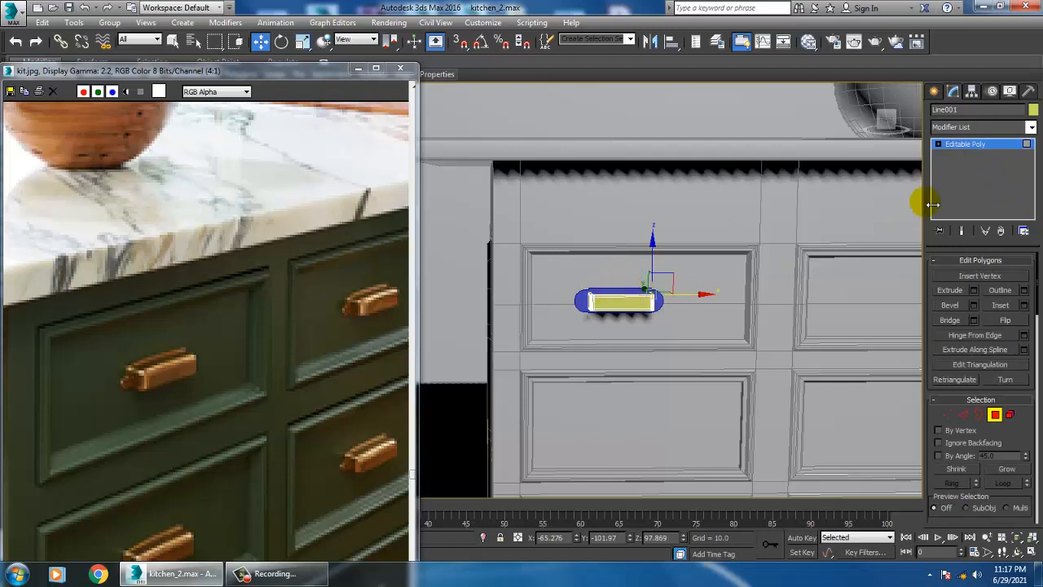
left_click(975, 143)
left_click(603, 291, "ctrl")
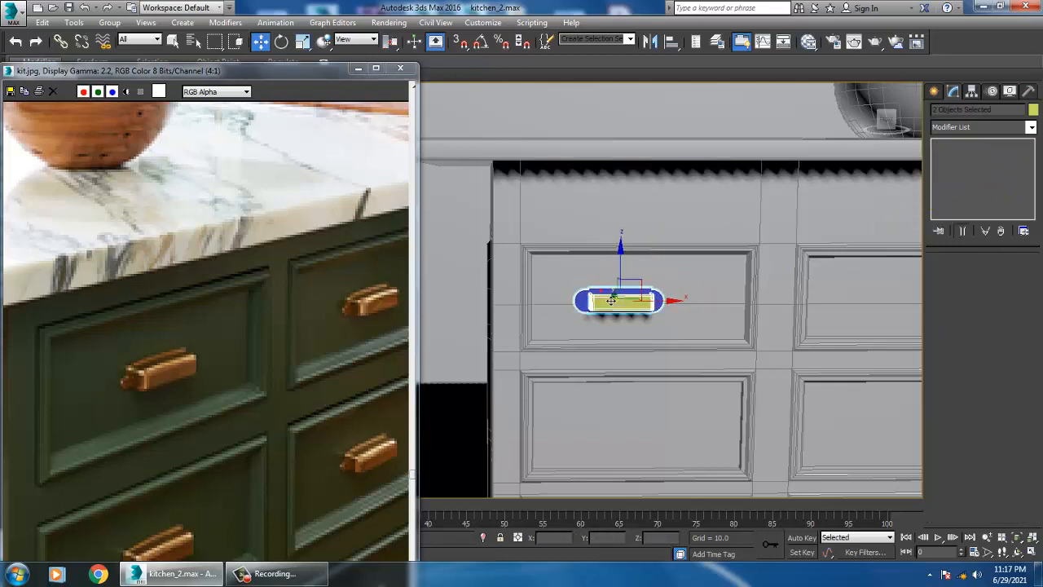
key("r")
left_click_drag(636, 314, 649, 330)
Step: In the front view, move the handle about 3.65 units along X to centre it on the top-left drawer front
key("alt+w")
middle_click(736, 214)
key("alt+w")
scroll(649, 312, "up", 2)
middle_click_drag(649, 312, 653, 274)
scroll(686, 263, "down", 10)
scroll(647, 274, "up", 3)
key("w")
left_click_drag(683, 269, 695, 270)
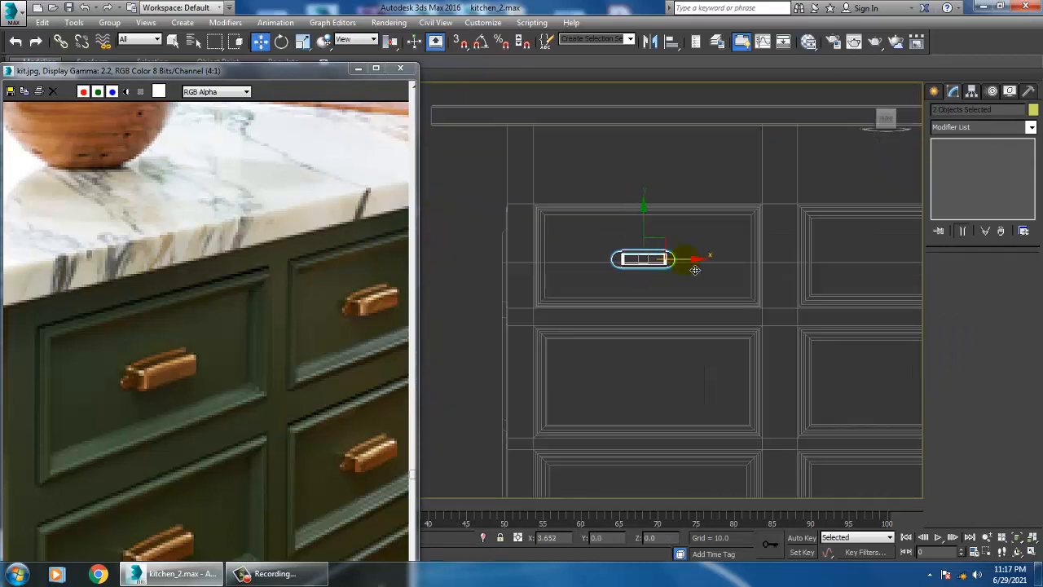
Step: Copy the handle about 67.3 units along X onto the middle drawer of the top row
scroll(736, 298, "down", 4)
scroll(643, 298, "up", 2)
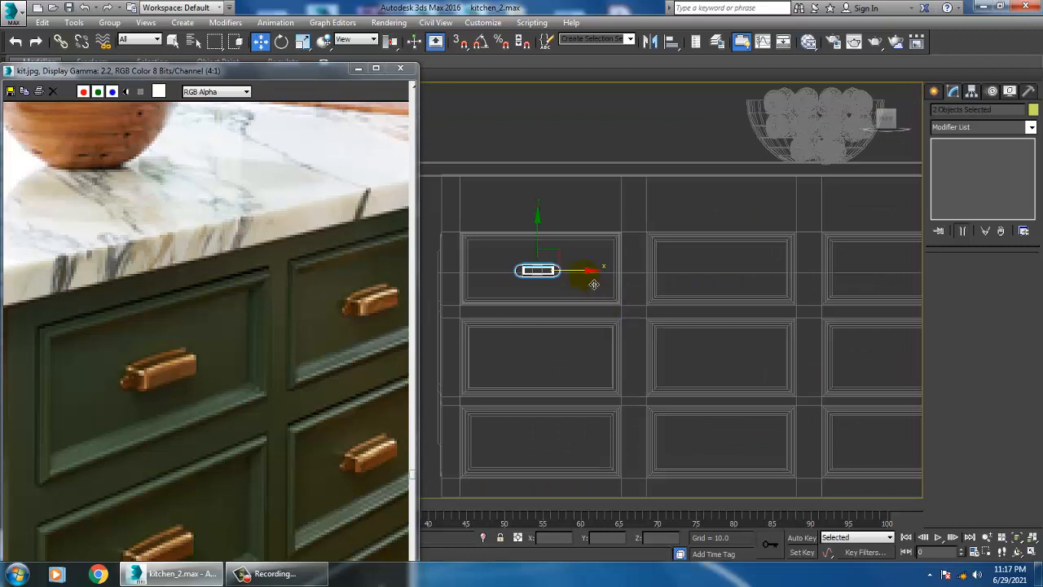
left_click_drag(594, 283, 778, 281, "shift")
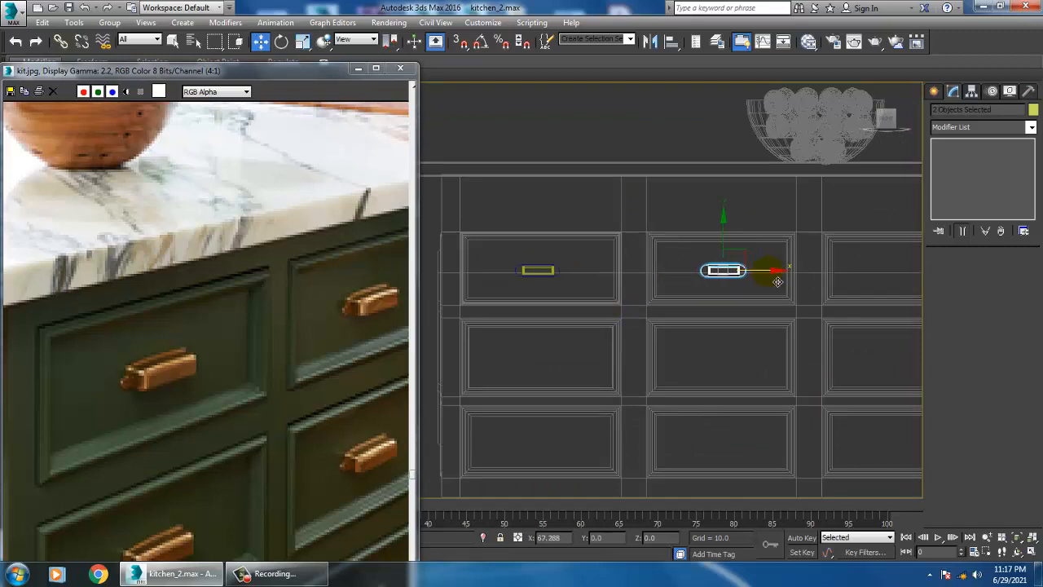
left_click(515, 339)
Step: Copy the middle drawer's handle about 63.5 units along X onto the third drawer of the top row
middle_click_drag(903, 342, 769, 359)
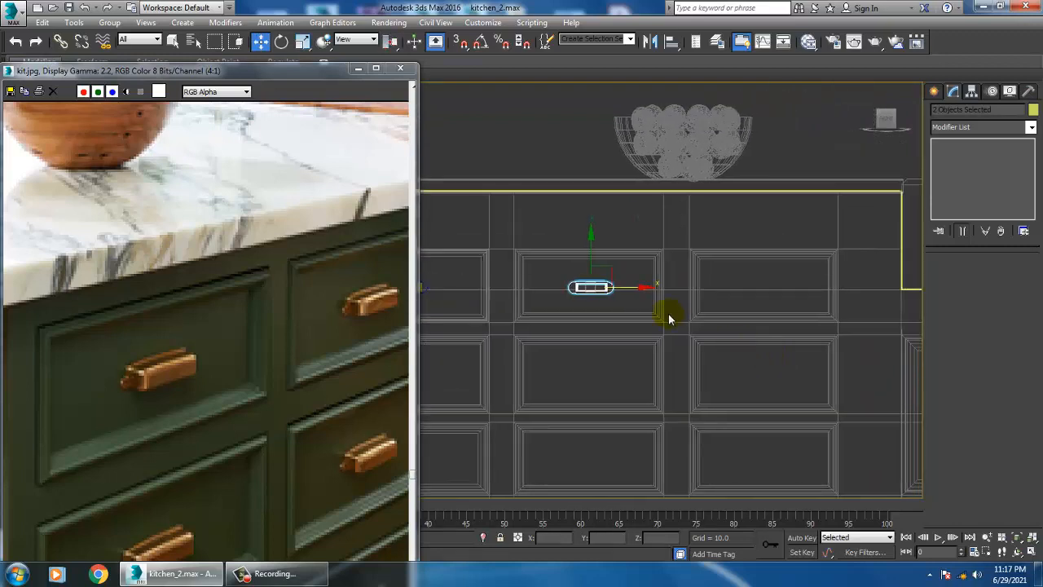
left_click_drag(644, 295, 818, 300, "shift")
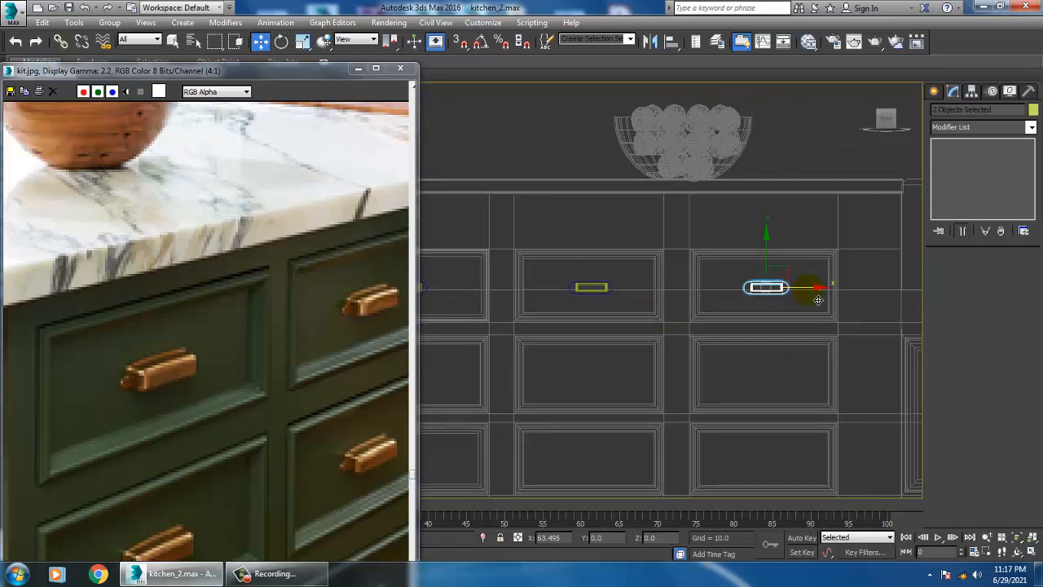
left_click(530, 342)
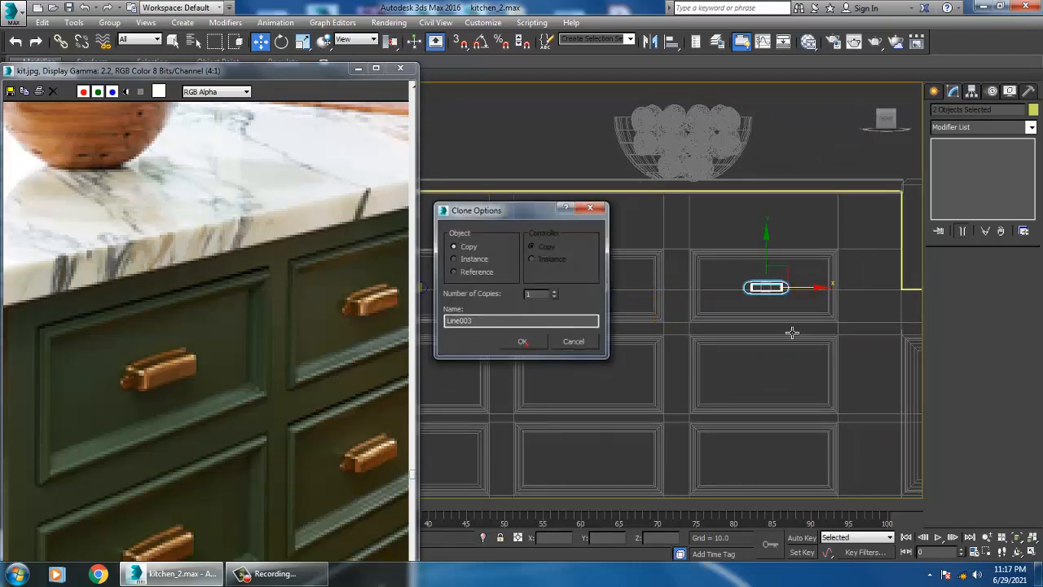
Step: Copy the third column's top handle straight down onto the middle-row drawer of that column
middle_click_drag(704, 321, 726, 273)
left_click_drag(792, 211, 819, 295, "shift")
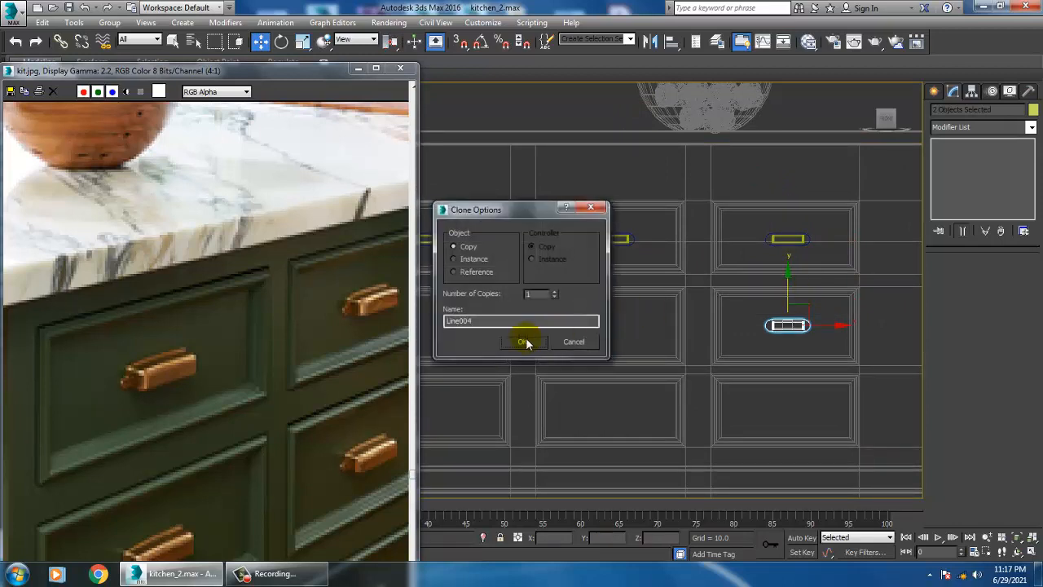
left_click(526, 340)
left_click(219, 347)
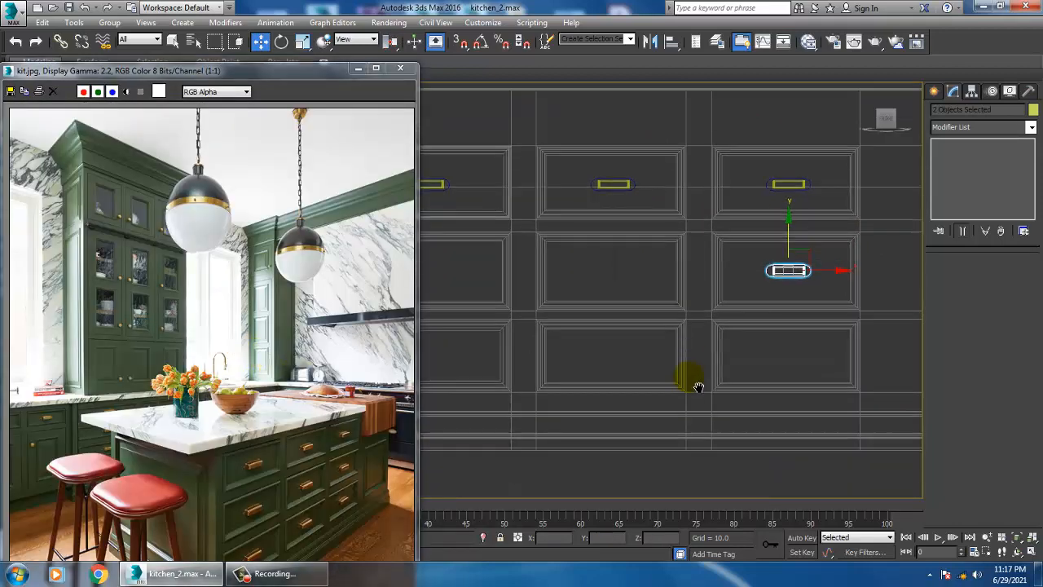
Step: Copy the third column's middle-row handle along X onto the centre drawer of the same row
scroll(768, 315, "up", 3)
left_click_drag(855, 253, 601, 259, "shift")
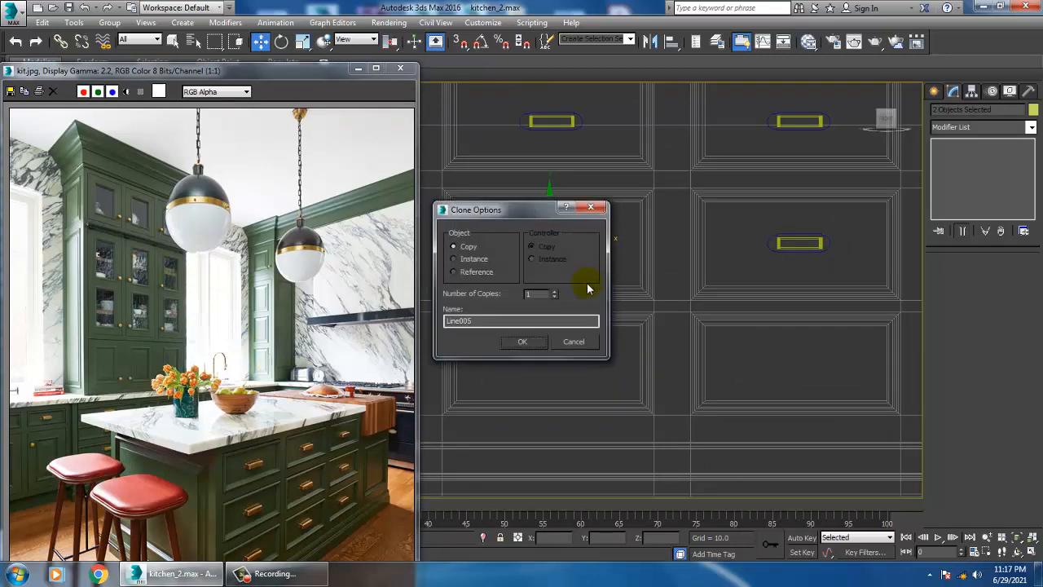
left_click(522, 342)
middle_click_drag(517, 349, 728, 268)
scroll(728, 268, "down", 2)
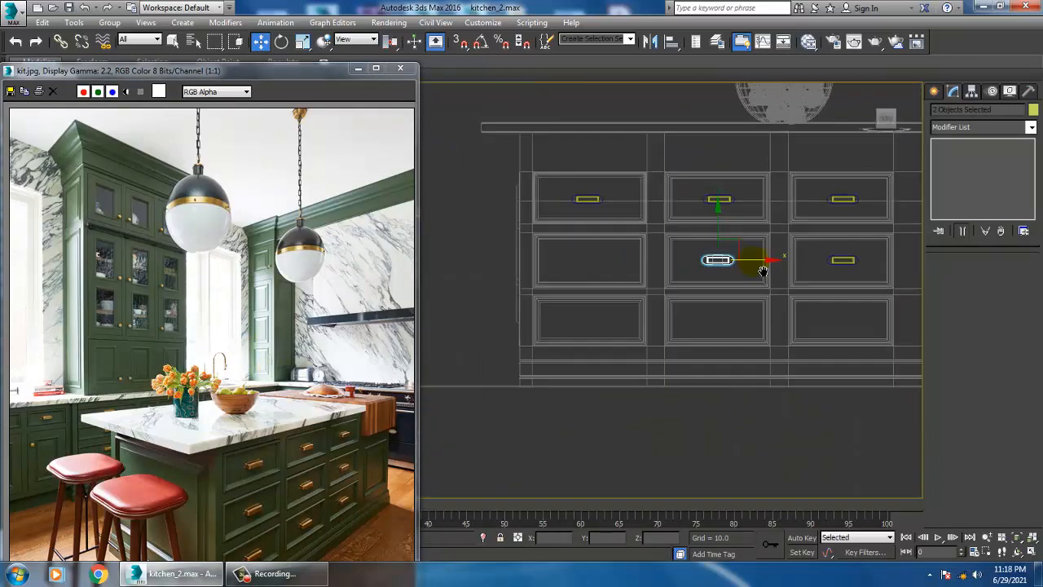
Step: Copy the first column's top handle vertically down onto the middle and bottom drawers of that column
left_click_drag(683, 215, 684, 213)
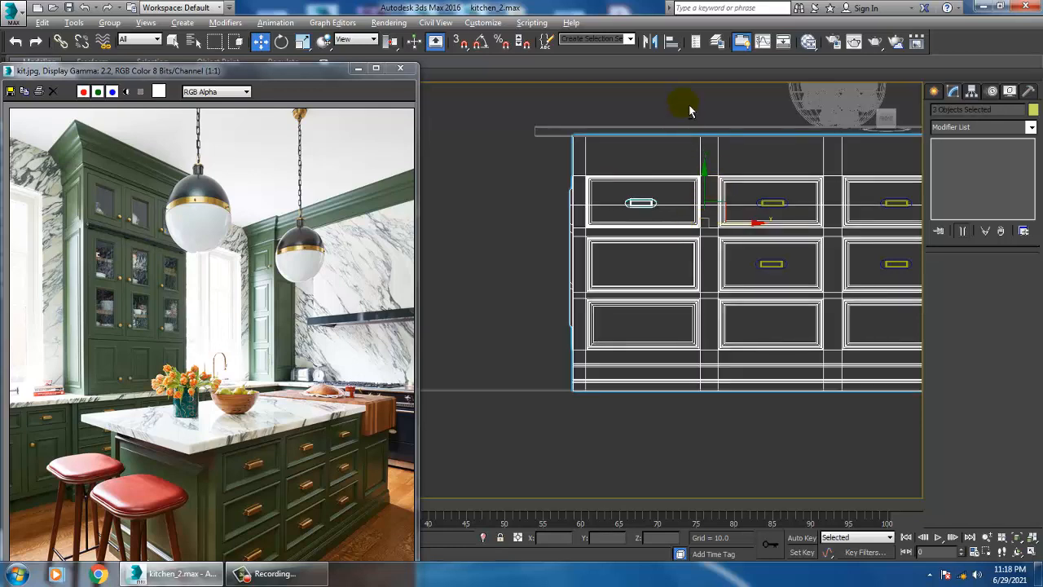
scroll(641, 196, "up", 2)
mouse_move(652, 178)
left_mouse_down("shift")
mouse_move(669, 263)
mouse_move(664, 340)
mouse_move(734, 350)
left_mouse_up("shift")
left_click(518, 344)
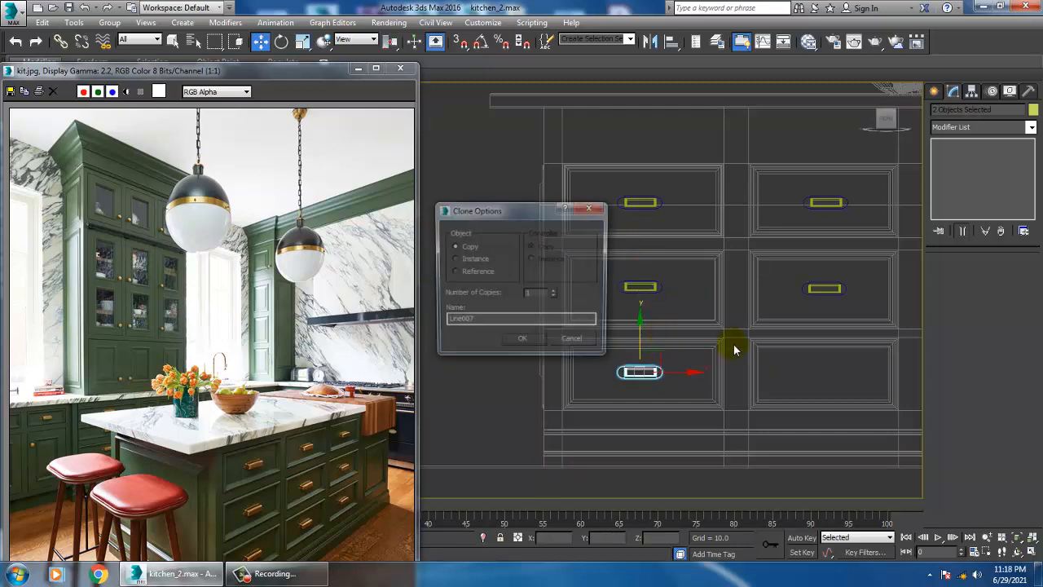
left_click(533, 343)
Step: Select the second and third columns' middle-row handles together and copy them down onto the bottom-row drawers
middle_click_drag(688, 343, 525, 341)
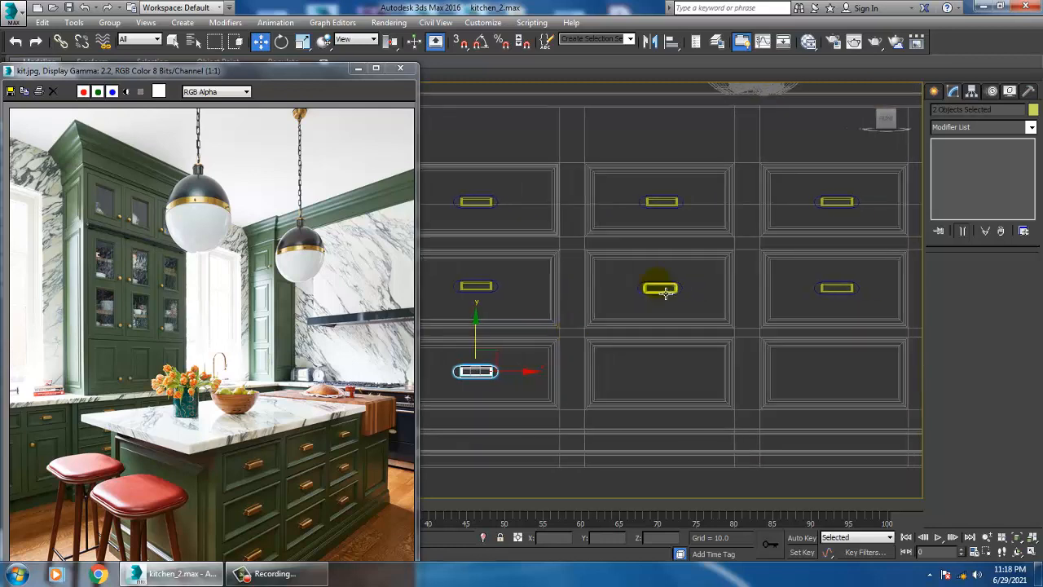
middle_click_drag(665, 292, 531, 279)
left_click_drag(642, 302, 806, 309)
left_click(798, 206, "alt")
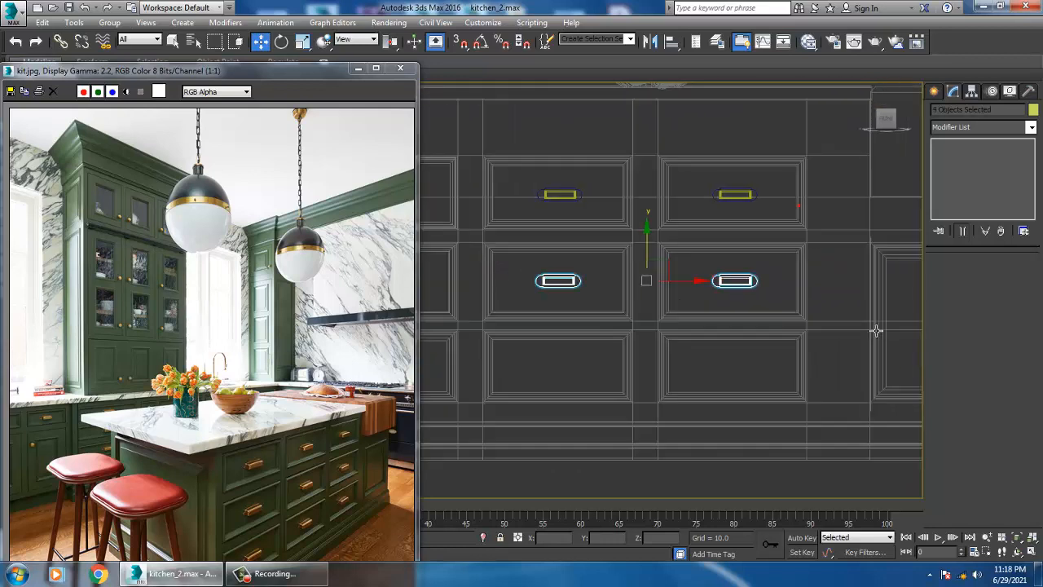
left_click_drag(668, 270, 681, 335, "shift")
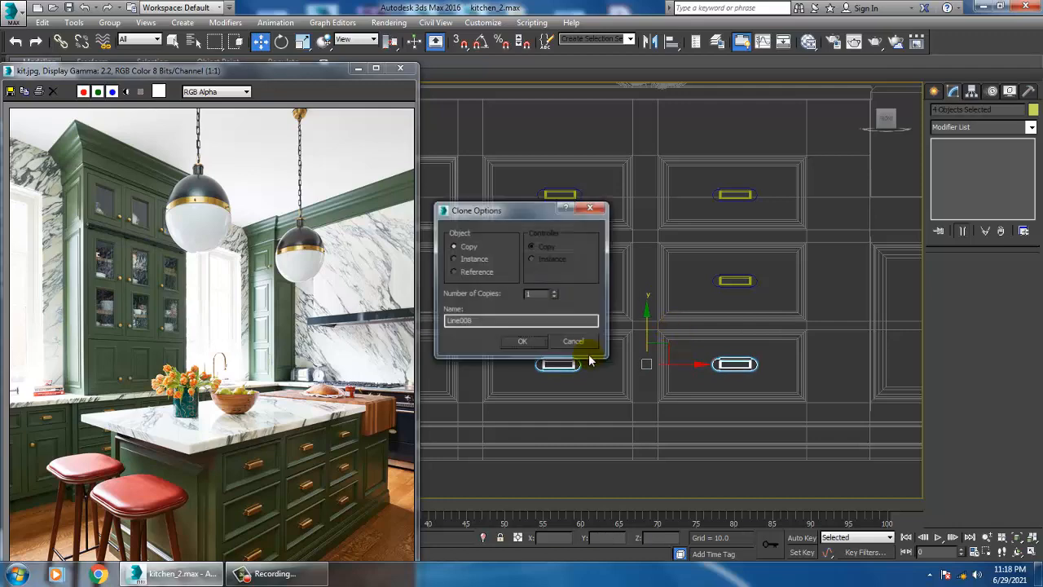
left_click(529, 342)
Step: Examine the island's handles in the perspective view and compare the scene with the kitchen reference photo
key("alt+w")
middle_click(870, 439)
key("alt+w")
scroll(793, 410, "down", 4)
mouse_move(793, 409)
middle_mouse_down("alt")
mouse_move(668, 353)
mouse_move(725, 363)
middle_mouse_up("alt")
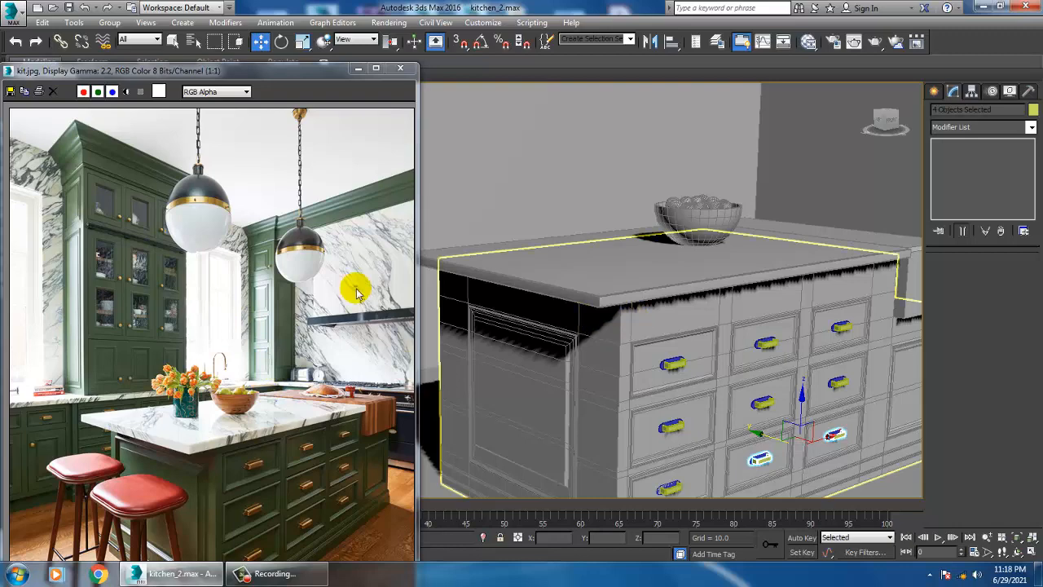
left_click(172, 195)
scroll(177, 192, "up", 1)
scroll(198, 167, "down", 1)
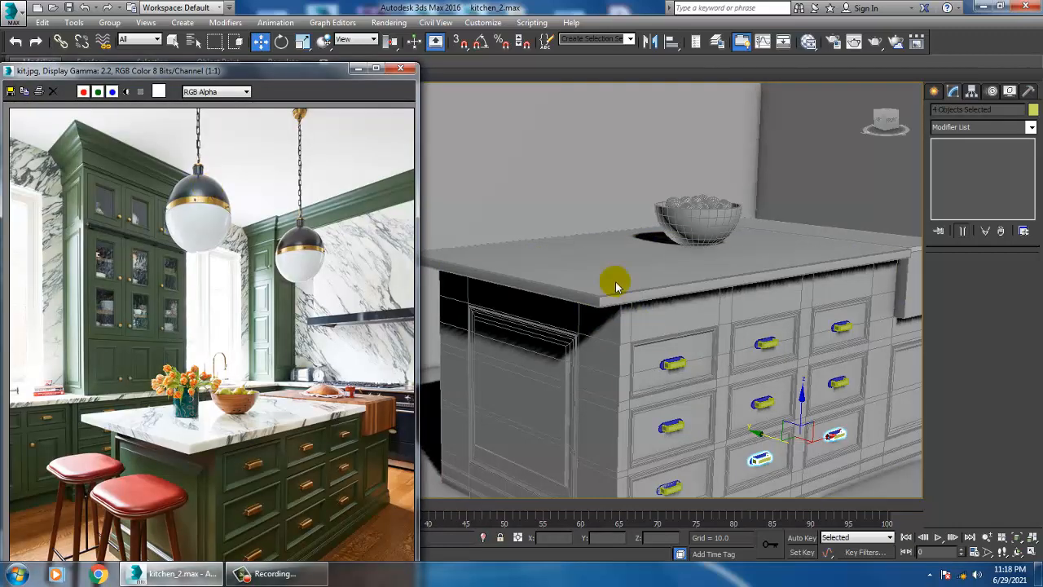
scroll(694, 330, "down", 5)
scroll(690, 328, "up", 4)
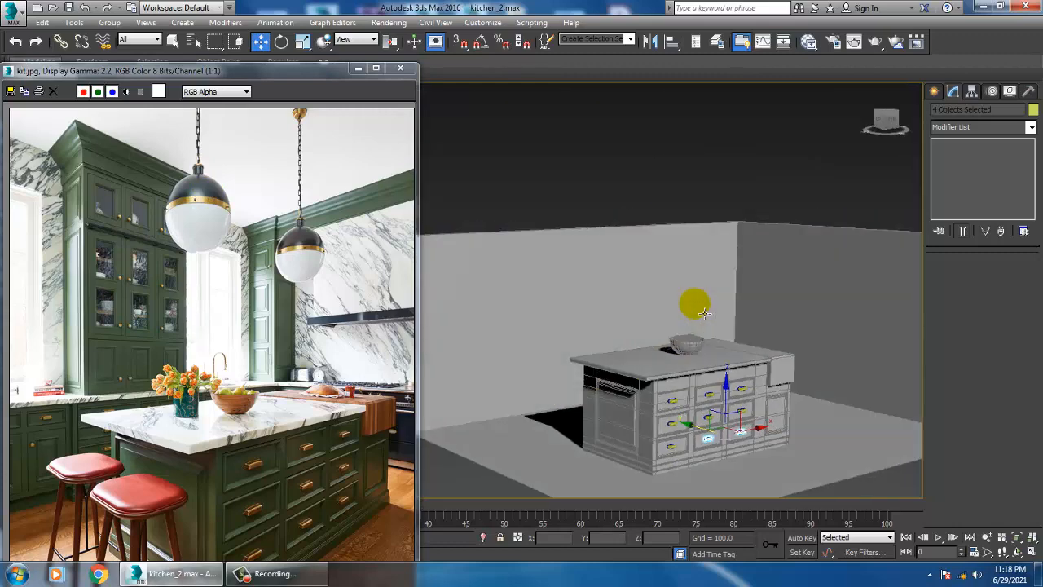
middle_click_drag(729, 366, 722, 343)
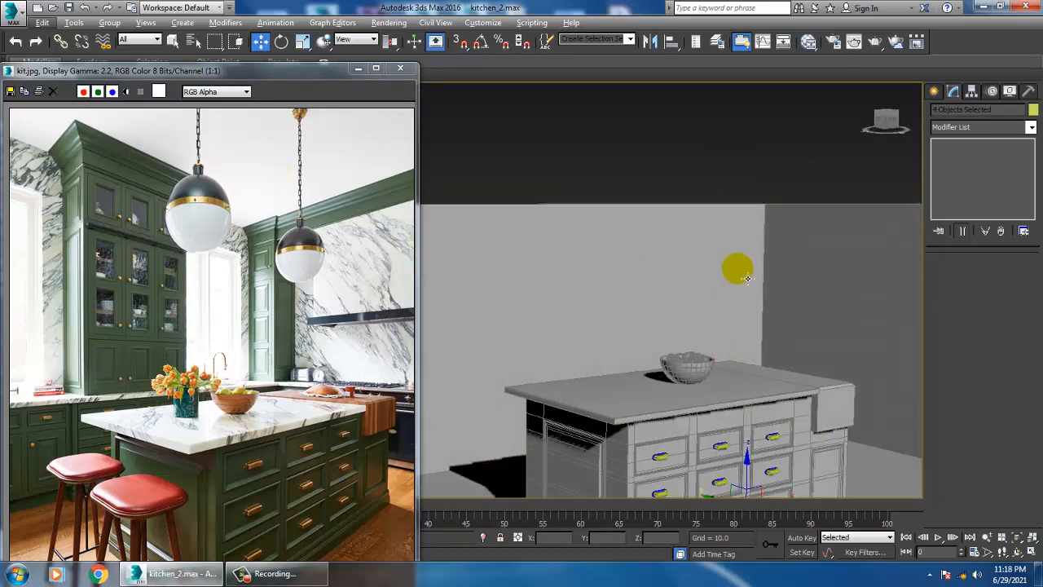
Step: With AutoGrid on, create a torus on the island countertop with radius 1 about 15.6 and radius 2 about 5.2
left_click(934, 93)
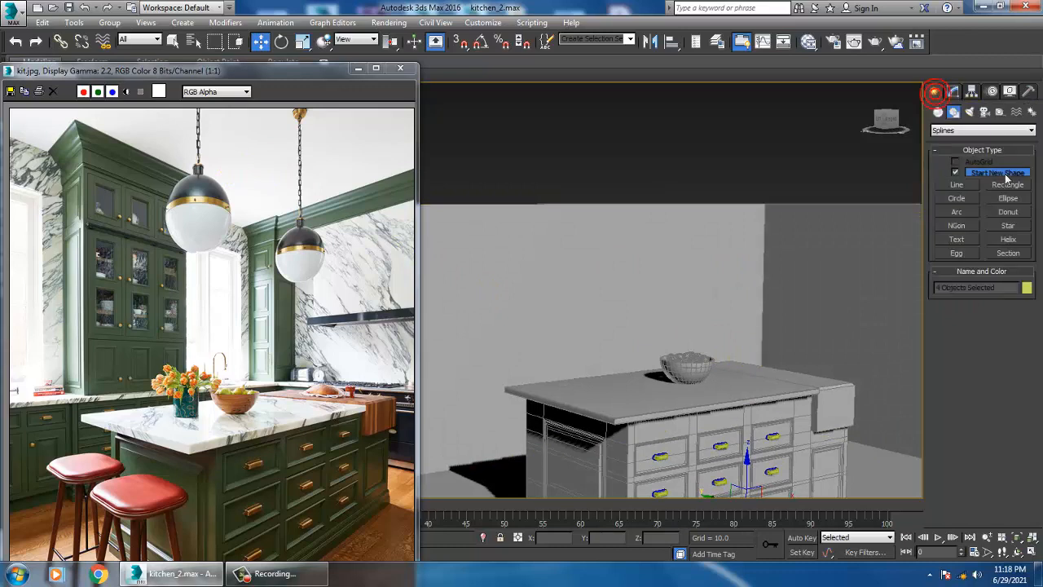
left_click(937, 113)
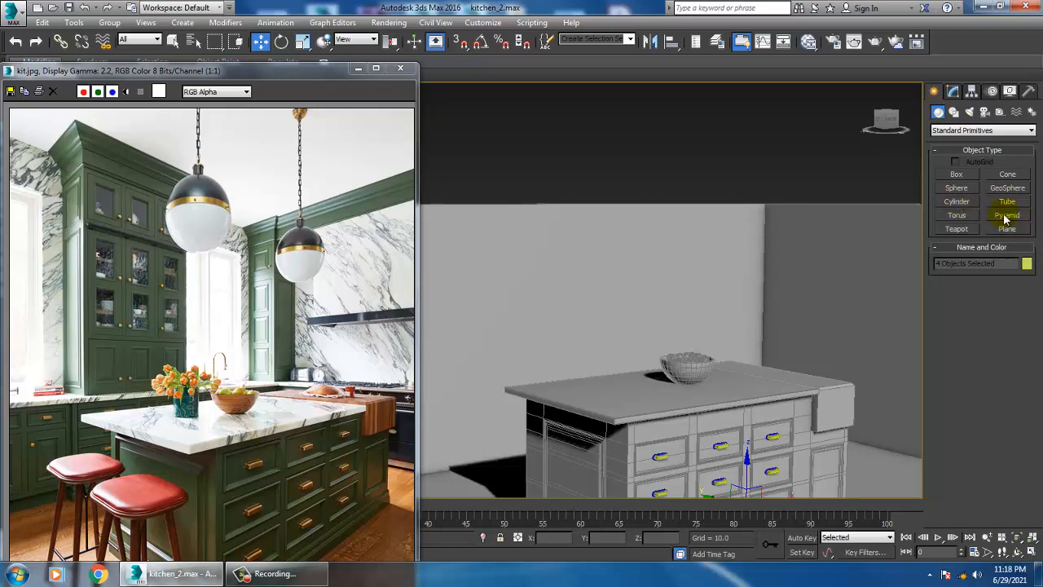
left_click(966, 218)
middle_click_drag(742, 349, 668, 294, "alt")
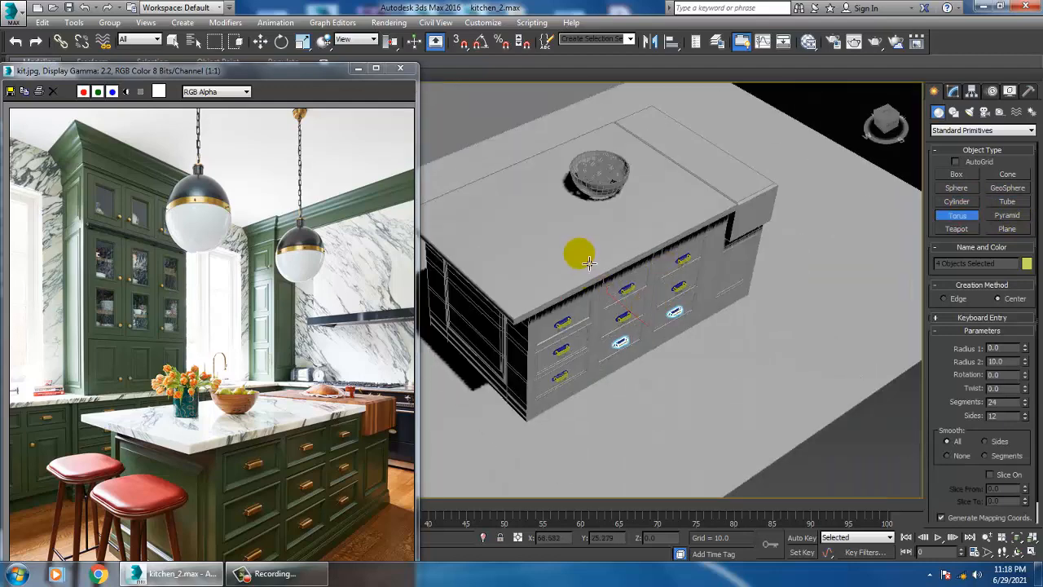
left_click(955, 162)
scroll(679, 216, "up", 3)
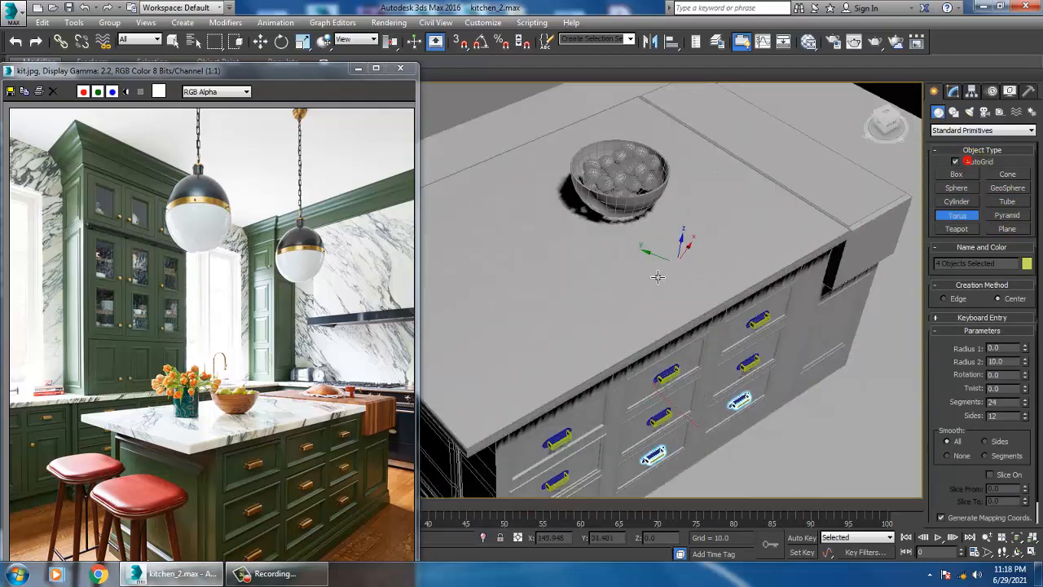
left_click_drag(544, 269, 559, 291)
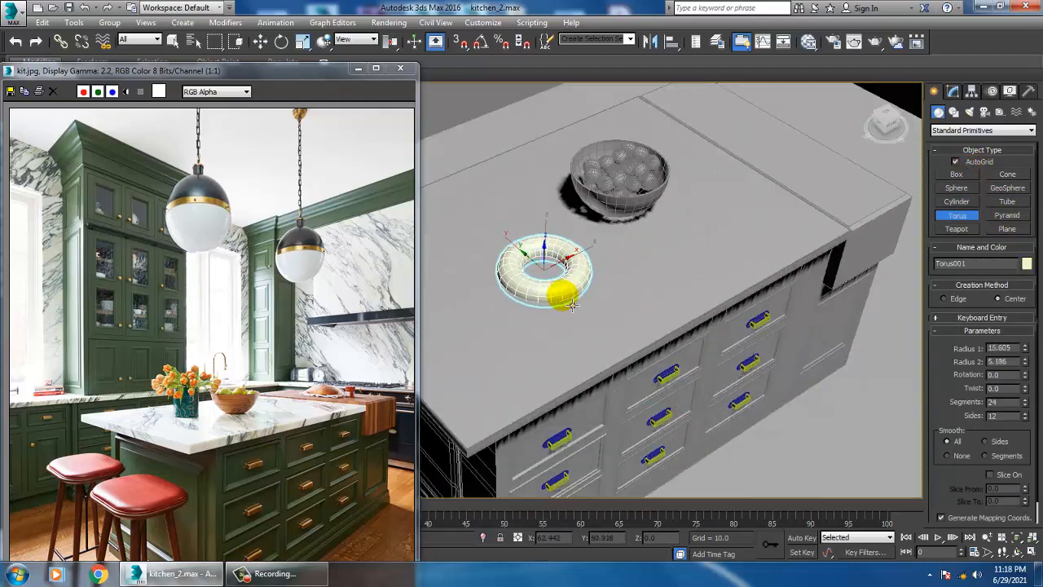
left_click(564, 300)
Step: Raise the torus along Z to a height of about 248.1, above the countertop
key("w")
middle_click_drag(564, 300, 580, 302, "alt")
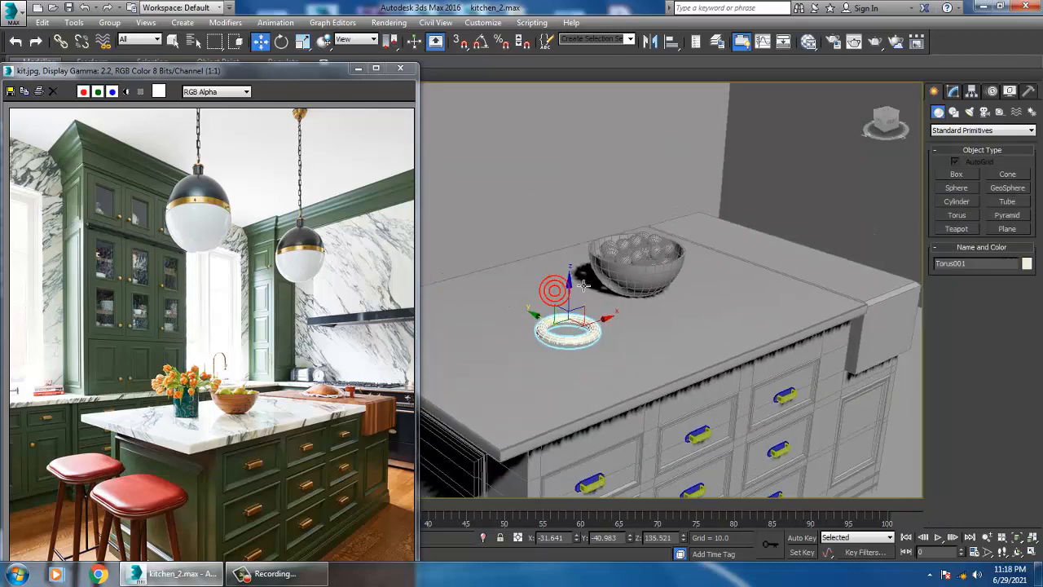
left_click_drag(579, 303, 581, 85)
middle_click_drag(582, 86, 654, 277)
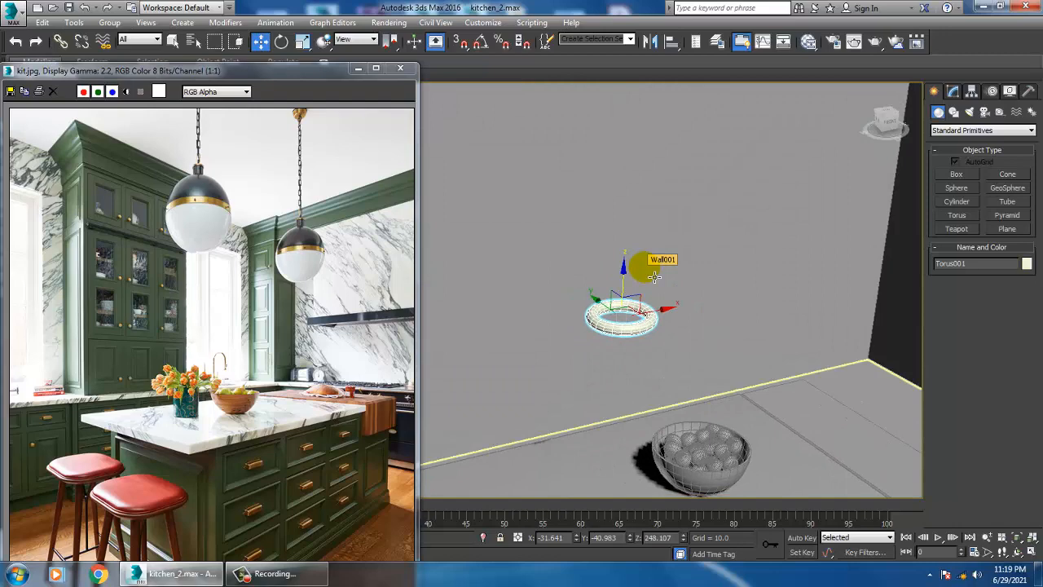
Step: In the front view, draw a circle with a radius of about 11.4 above the torus
key("alt+w")
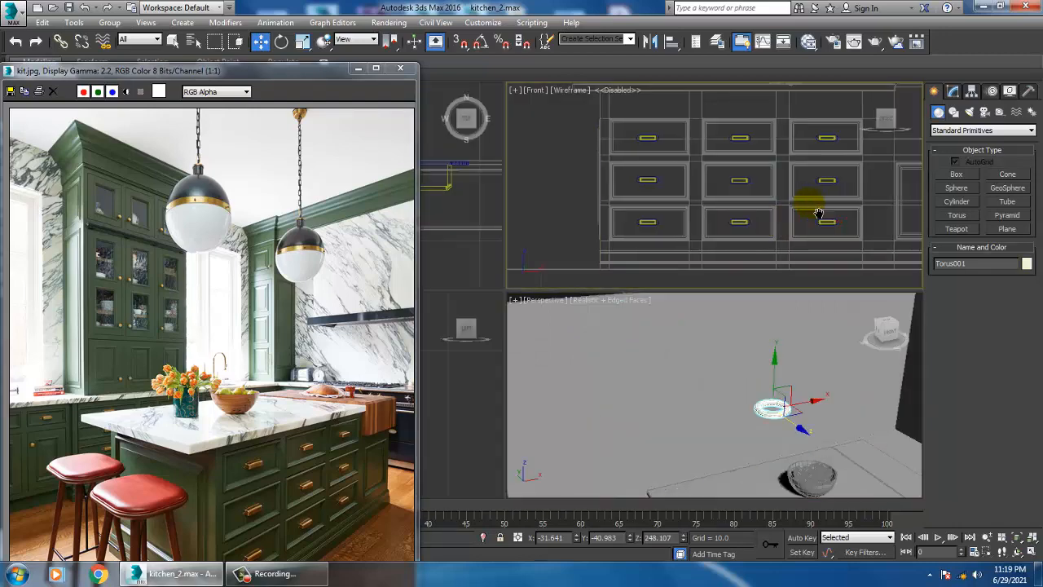
middle_click_drag(820, 214, 783, 221)
key("alt+w")
scroll(791, 277, "down", 5)
scroll(717, 169, "up", 2)
middle_click_drag(717, 168, 689, 287)
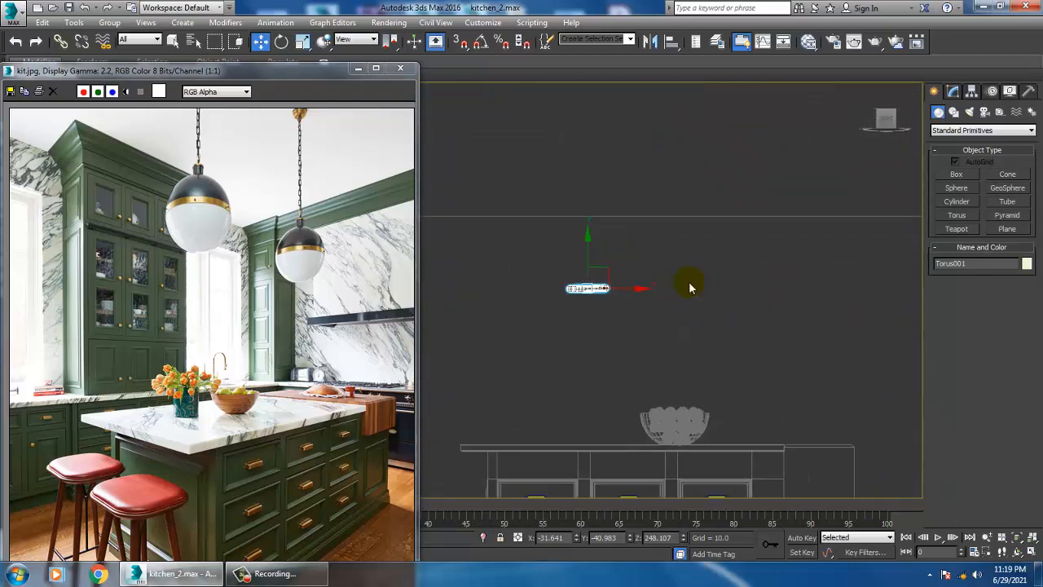
left_click(954, 112)
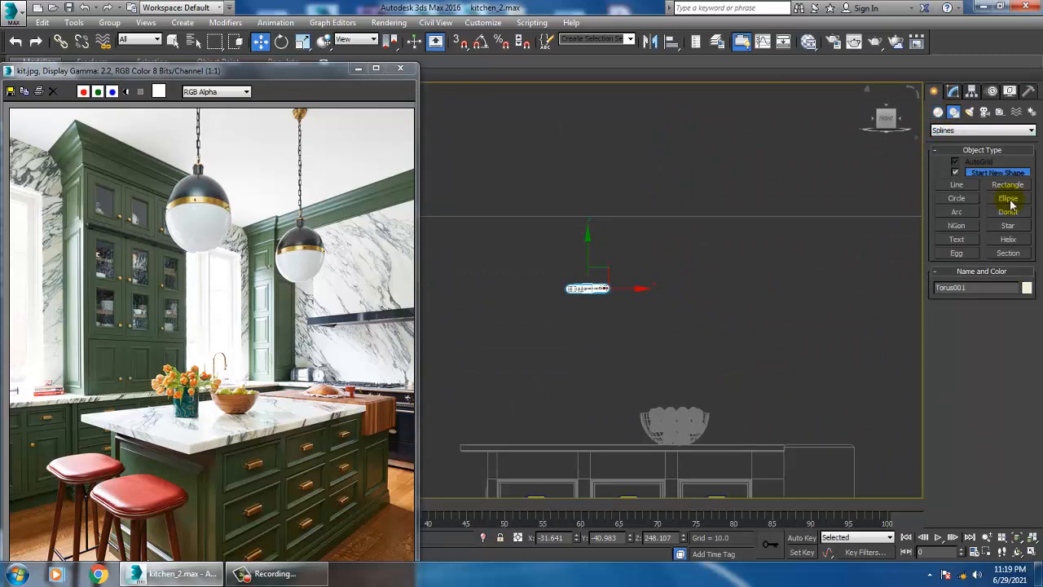
left_click(960, 200)
left_click_drag(676, 189, 689, 207)
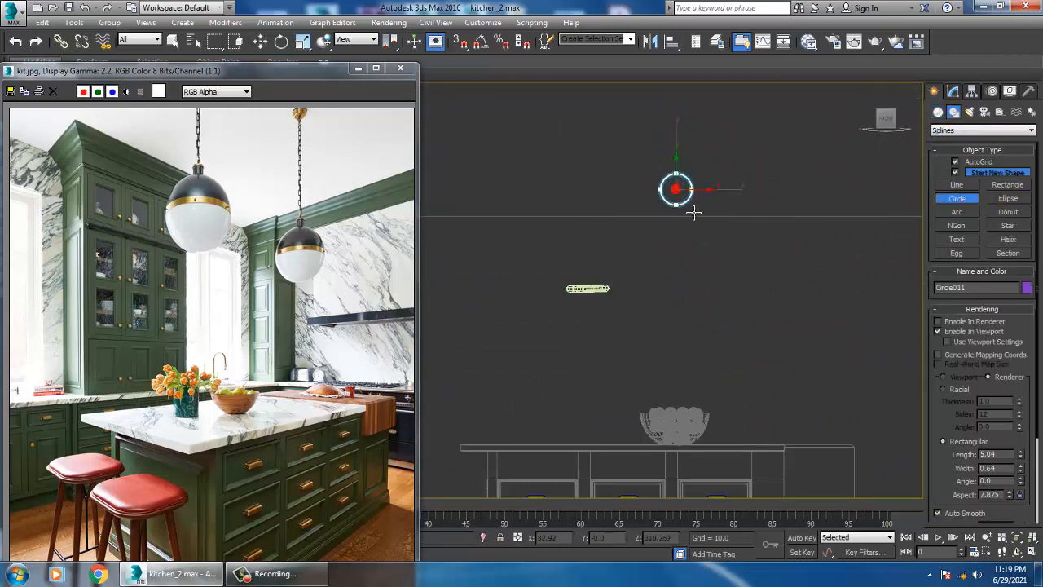
scroll(689, 210, "up", 3)
key("w")
middle_click_drag(716, 186, 728, 228)
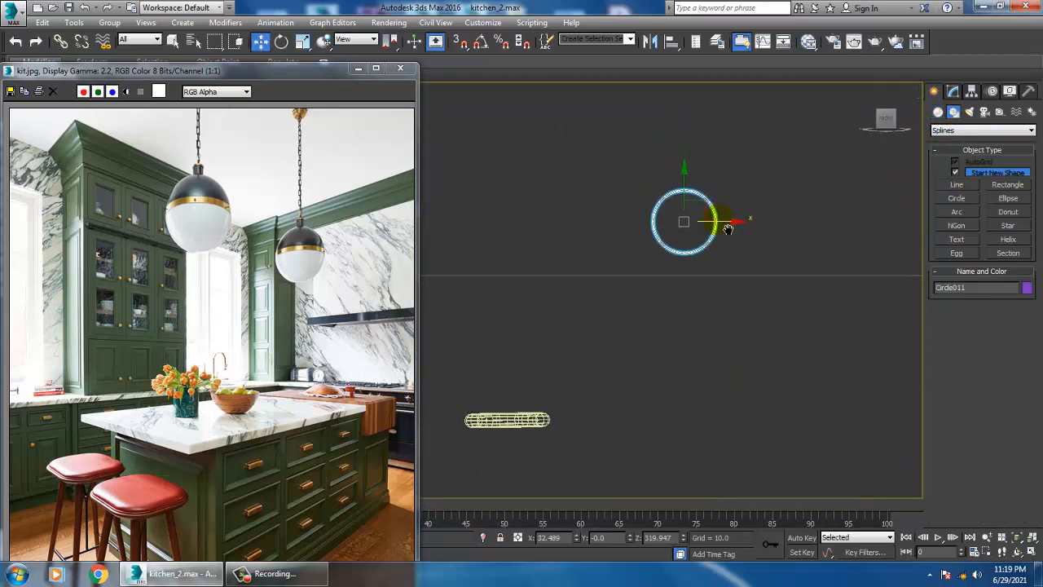
scroll(714, 216, "up", 2)
Step: Disable the circle's viewport rendering and scale it along X to about 38% to form a narrow ellipse
left_click(959, 92)
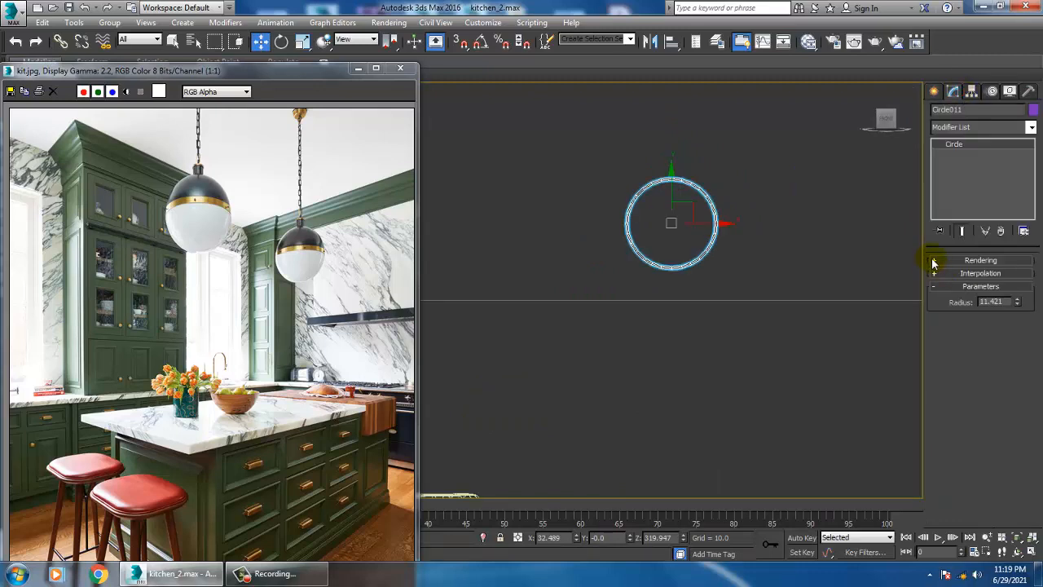
left_click(933, 261)
left_click(947, 285)
key("r")
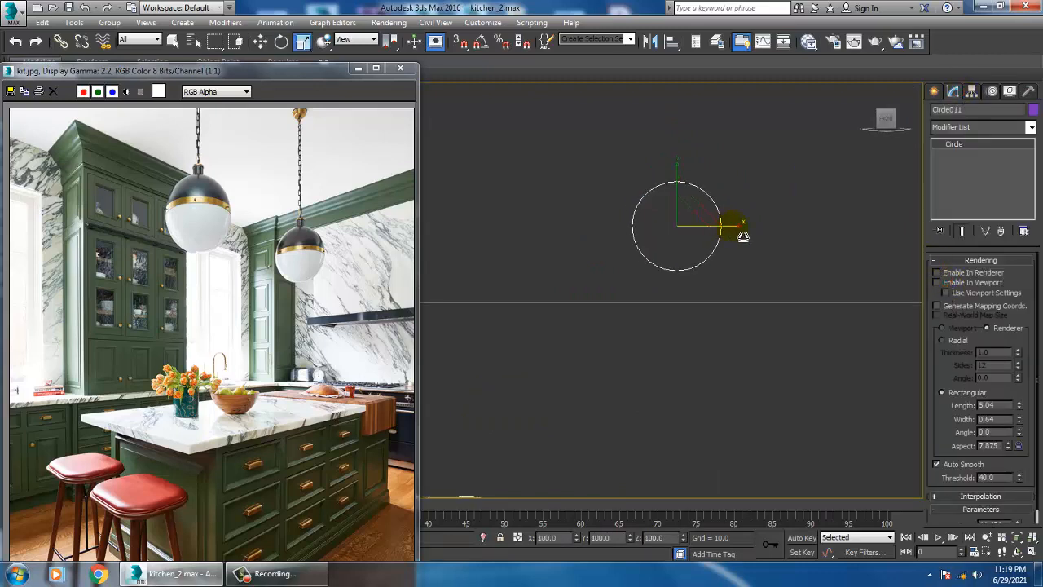
left_click_drag(738, 231, 683, 239)
Step: Set the spline's rendering to a radial section, 1.0 thick with 12 sides, and enable it in the viewport
scroll(684, 239, "up", 2)
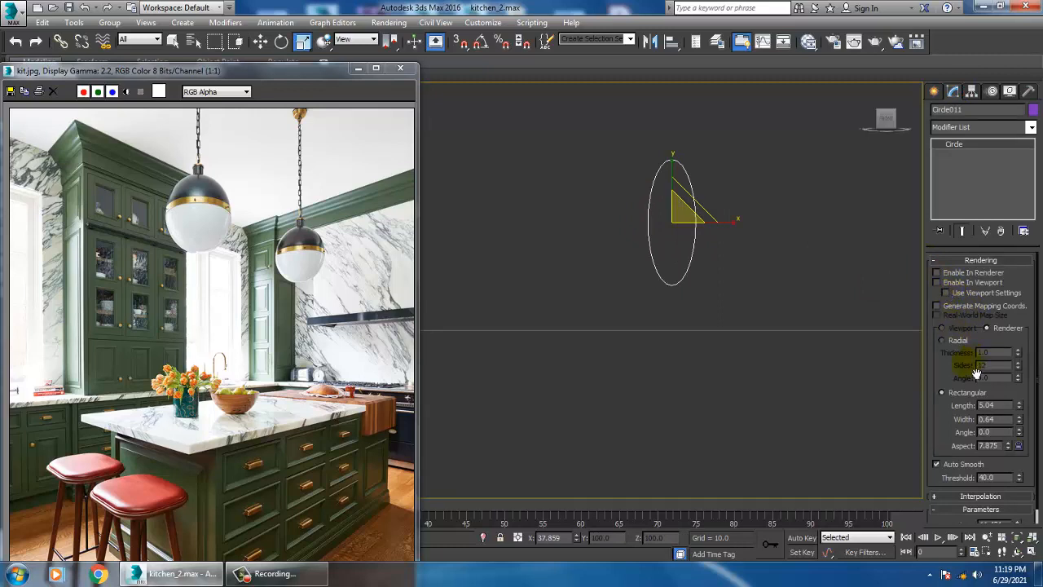
left_click(949, 338)
left_click(945, 282)
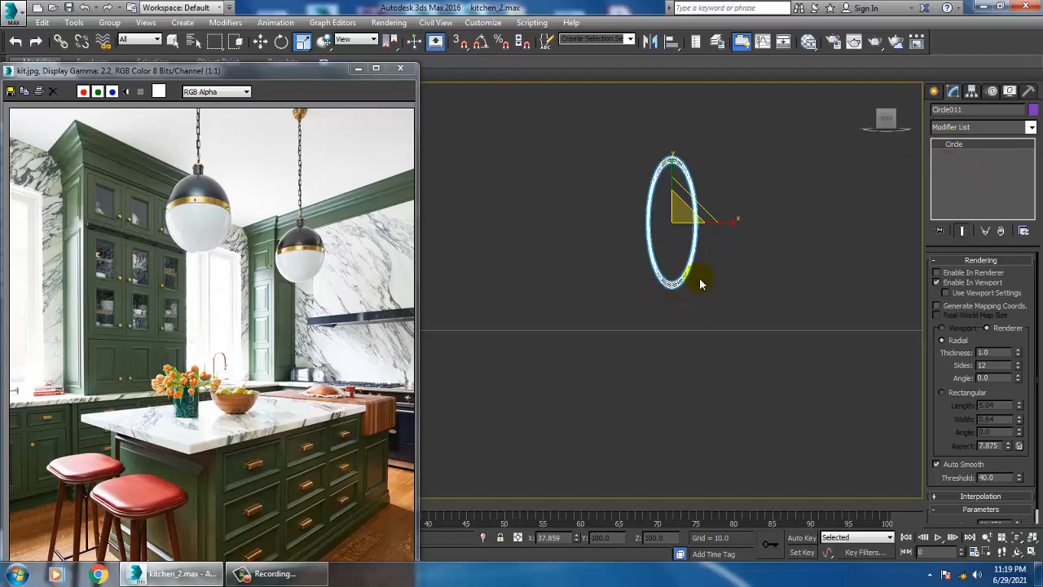
Step: Delete the narrow ellipse and the torus from the scene
key("Delete")
middle_click_drag(677, 365, 707, 305)
scroll(752, 325, "down", 4)
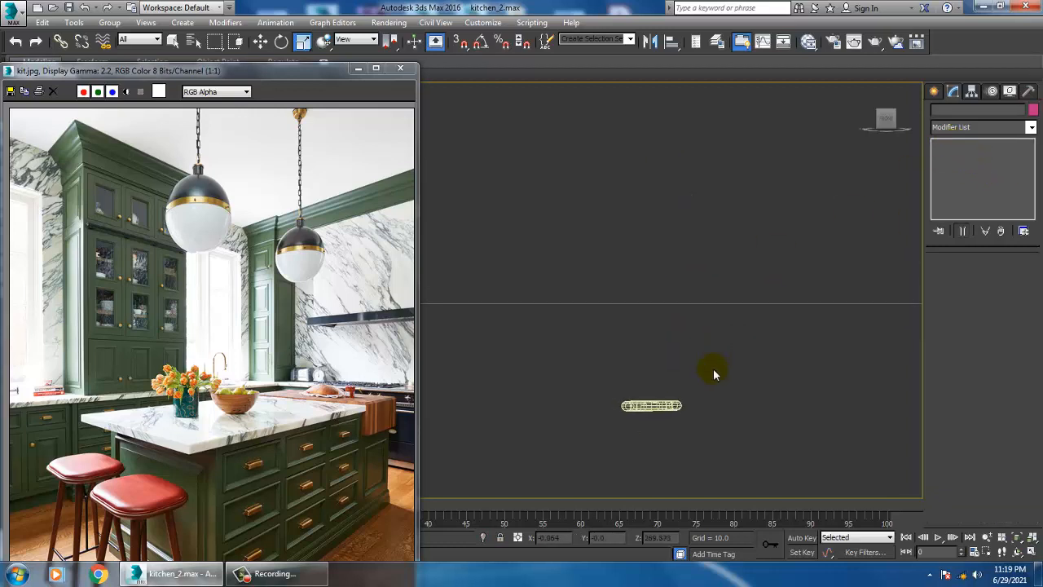
left_click(681, 416)
key("Delete")
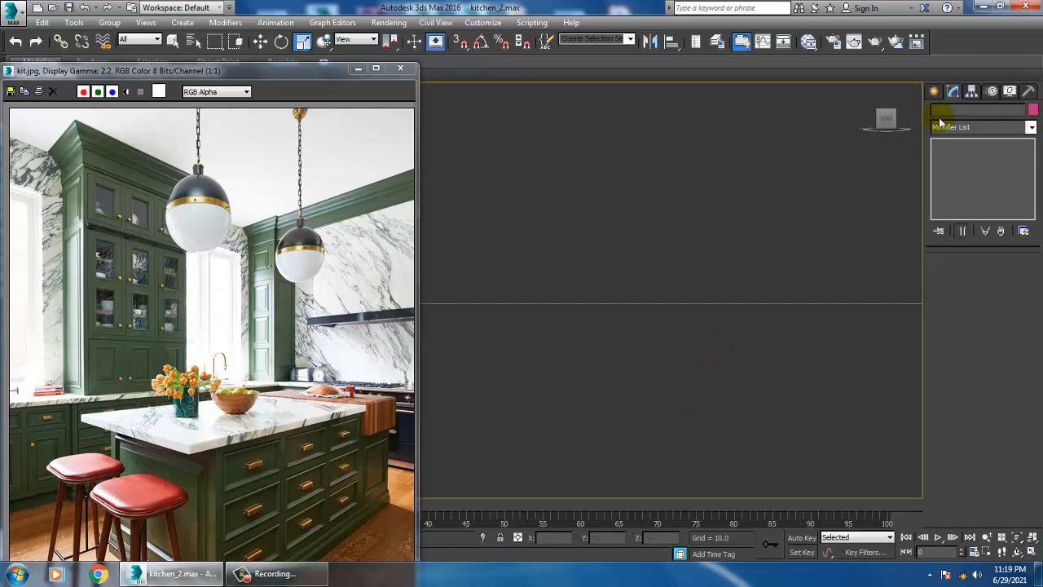
Step: Draw a new circle in the empty area of the front view and open its parameters for editing
left_click(932, 92)
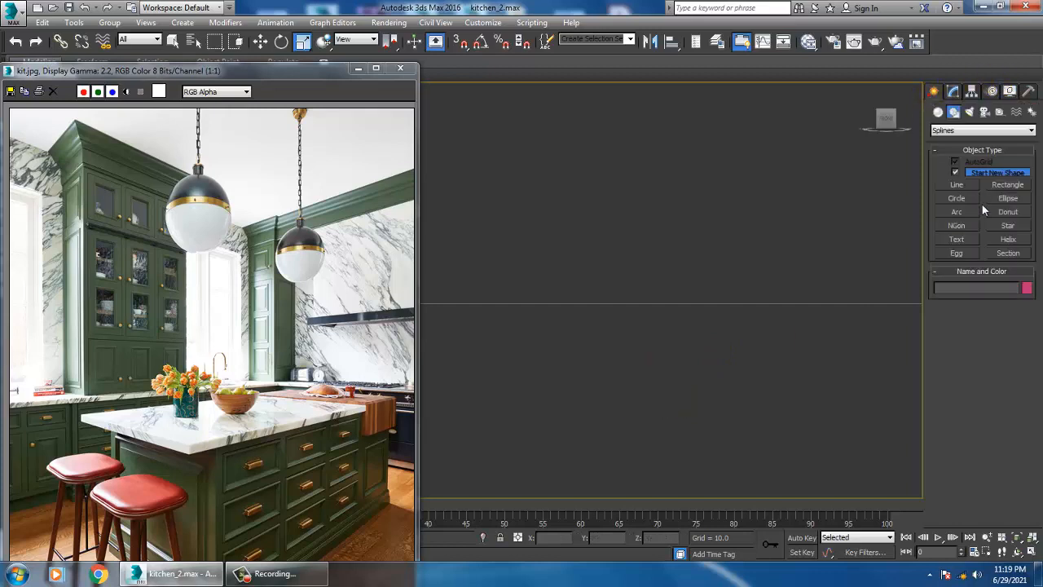
left_click(956, 198)
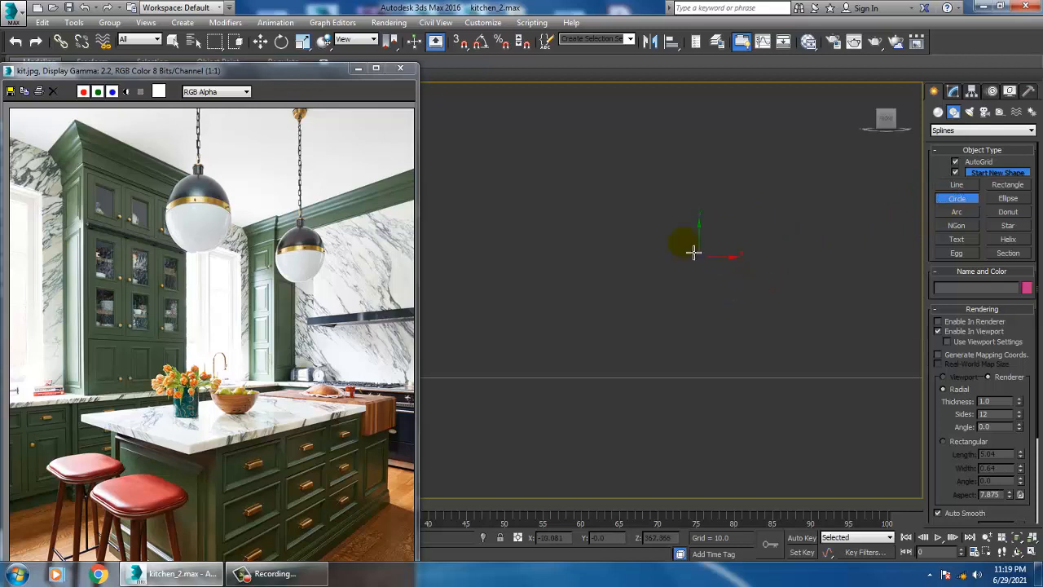
left_click_drag(661, 161, 676, 188)
scroll(684, 204, "up", 10)
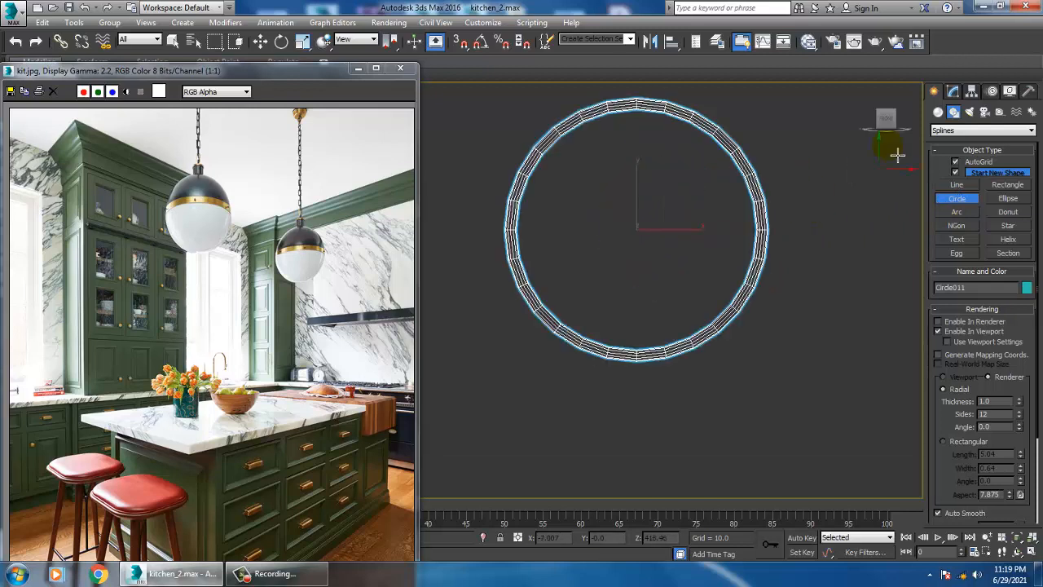
left_click(953, 90)
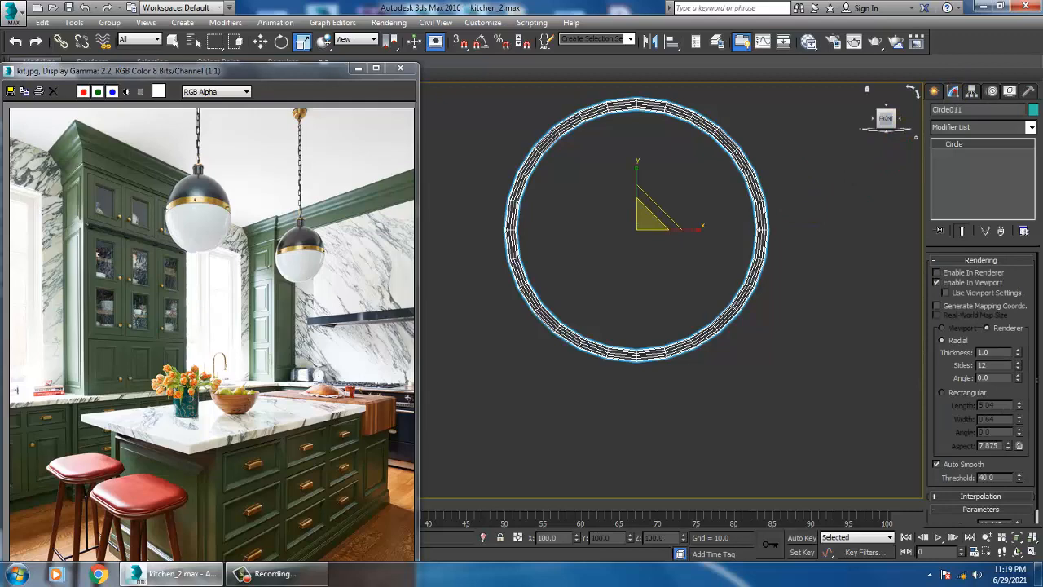
Step: Set the circle's interpolation steps to 1 and convert it to an editable spline
left_click(966, 496)
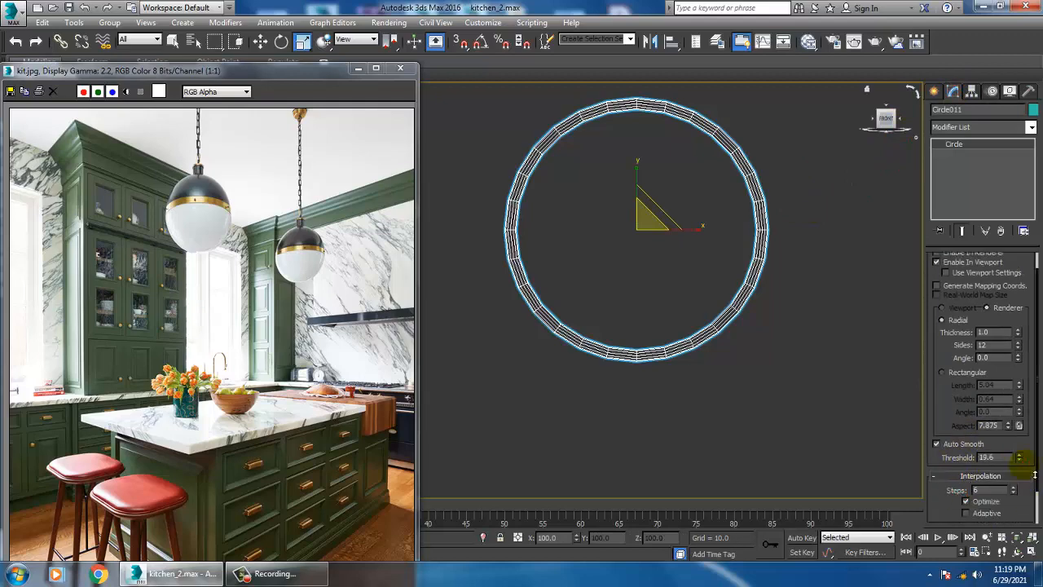
left_click_drag(1016, 491, 1031, 503)
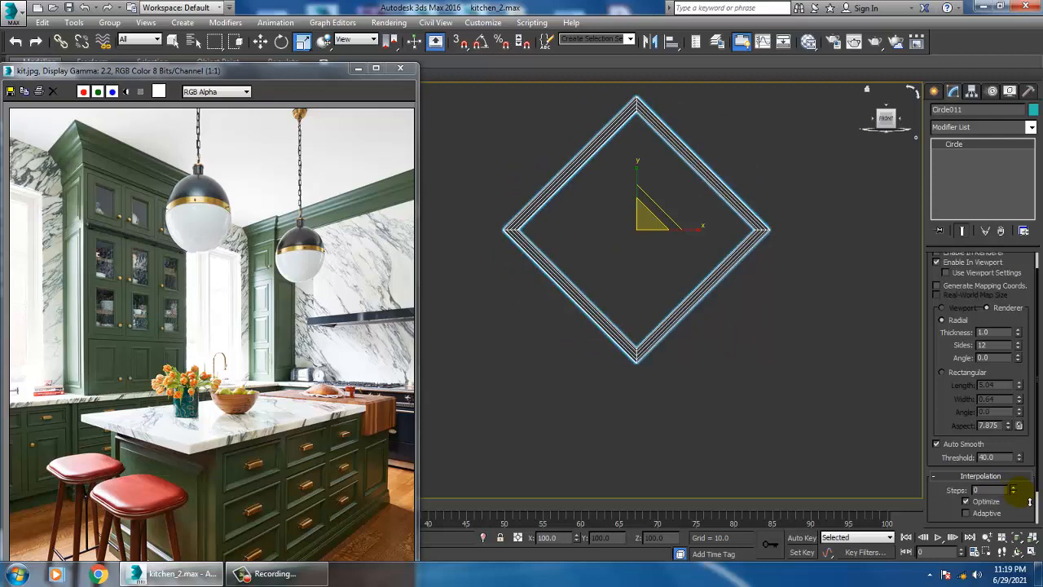
left_click(1012, 489)
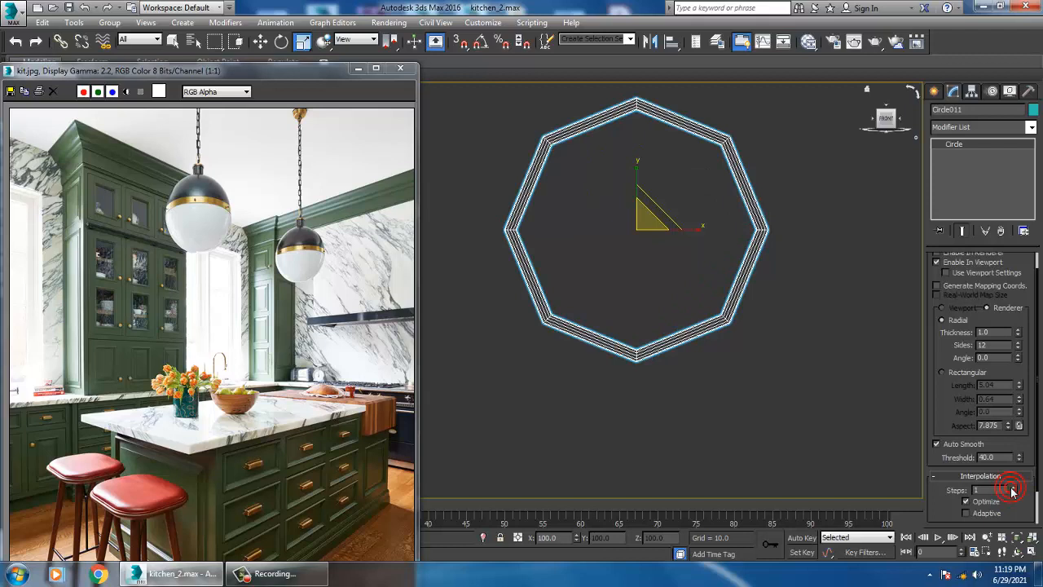
middle_click_drag(613, 292, 626, 298)
right_click(592, 144)
mouse_move(675, 269)
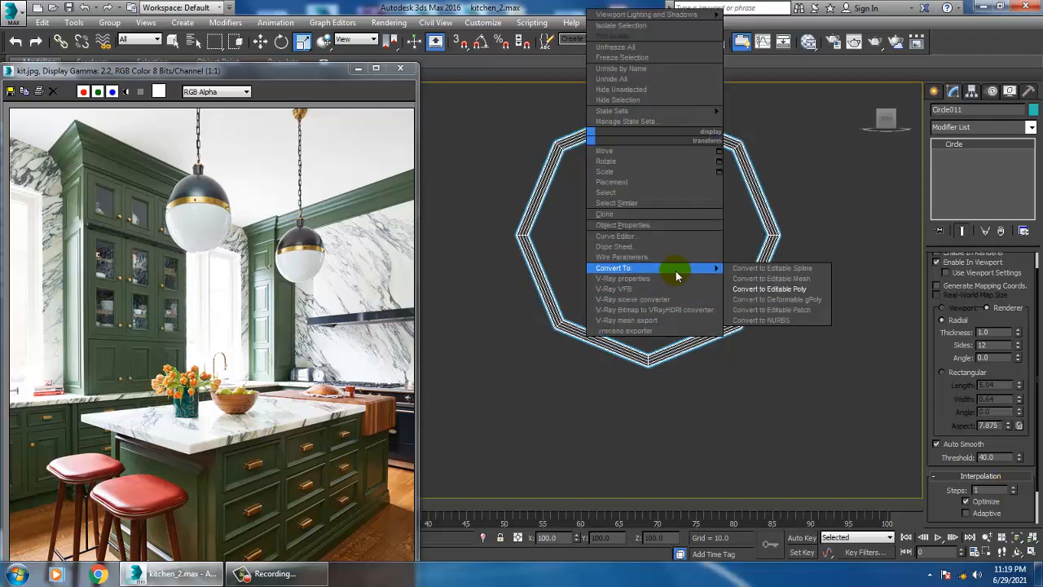
left_click(797, 270)
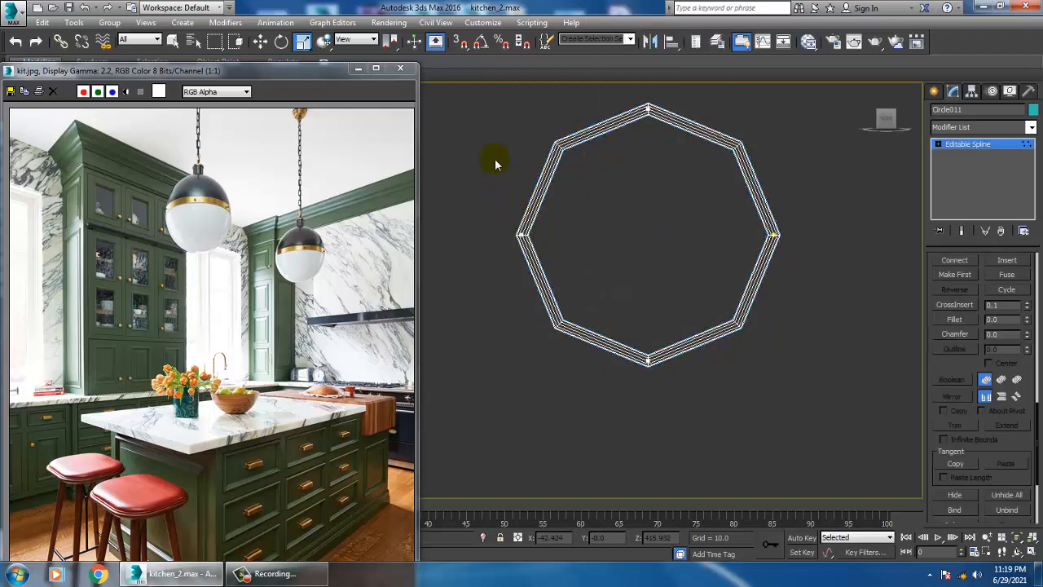
Step: Move the spline's two side vertices inward along X to form a narrow elongated link, and exit vertex editing
left_click_drag(565, 328, 564, 326)
key("w")
left_click_drag(572, 244, 609, 245)
left_click_drag(772, 210, 837, 316)
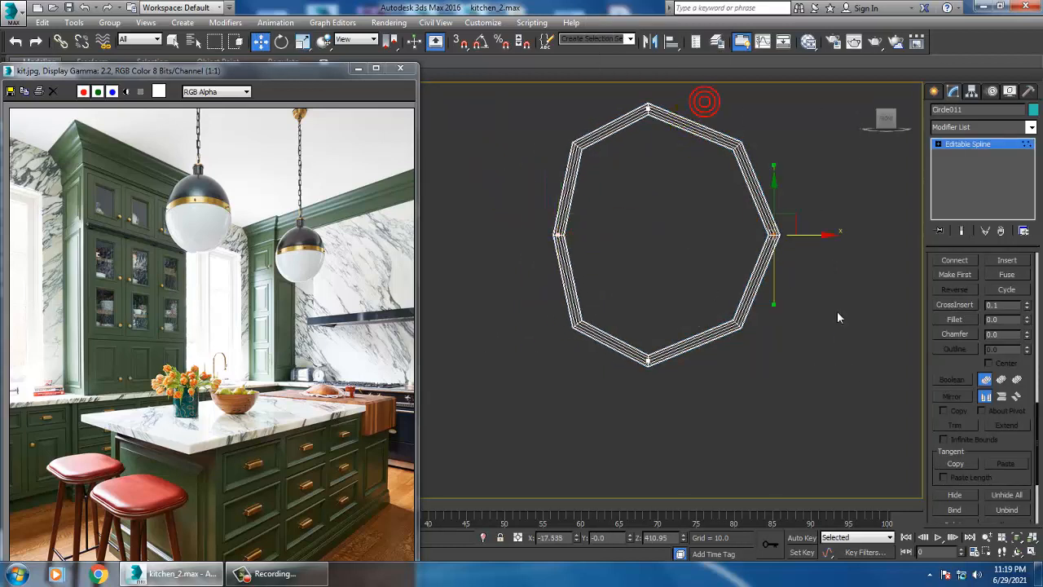
left_click_drag(828, 243, 794, 248)
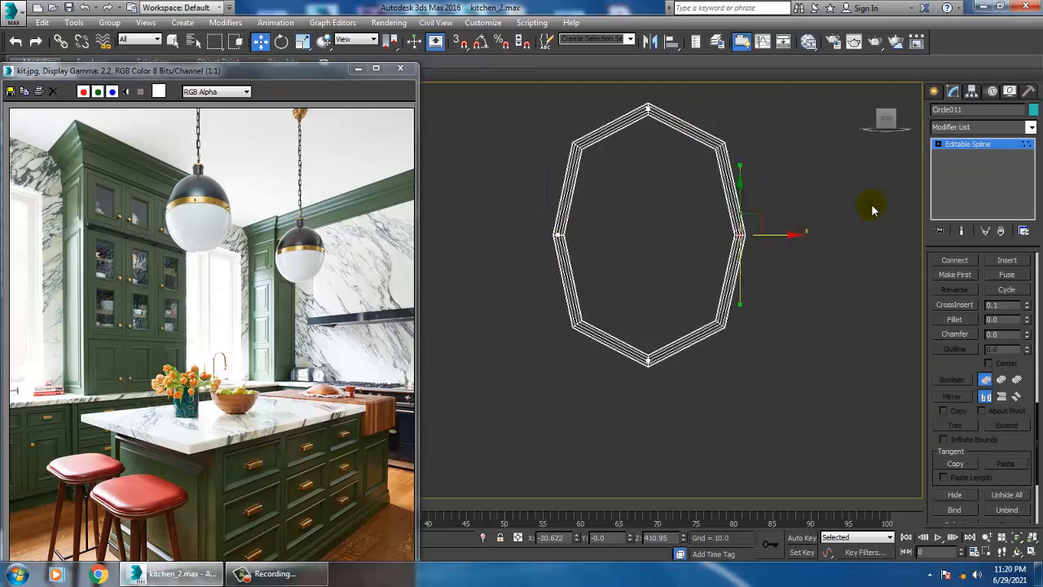
left_click(989, 146)
Step: In the perspective view, lower the chain link along Z to a height of about 394.6
key("p")
scroll(706, 391, "down", 5)
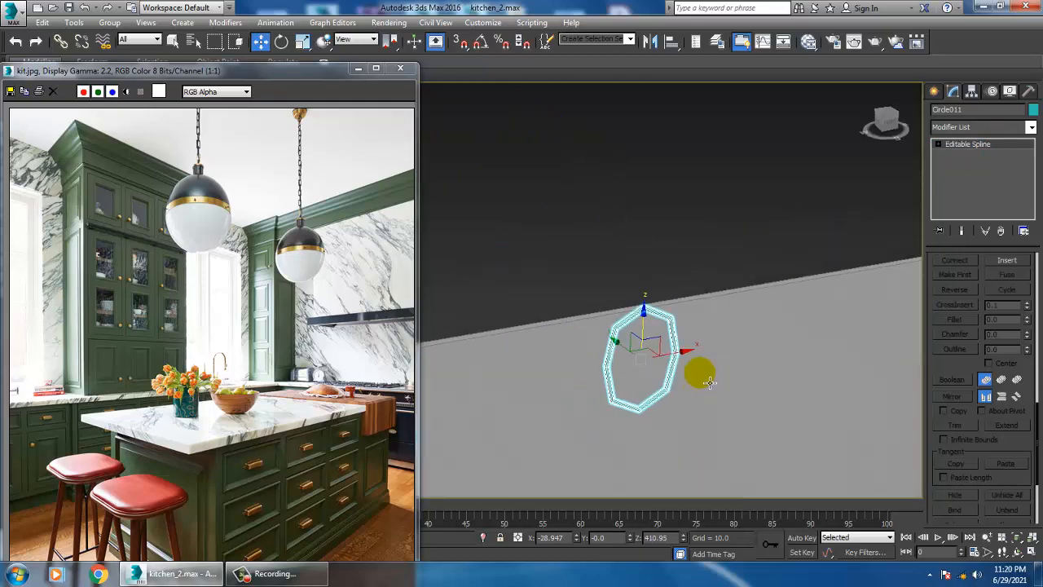
middle_click_drag(705, 379, 627, 324, "alt")
scroll(627, 399, "down", 4)
scroll(644, 391, "down", 2)
scroll(627, 407, "up", 4)
scroll(625, 324, "up", 2)
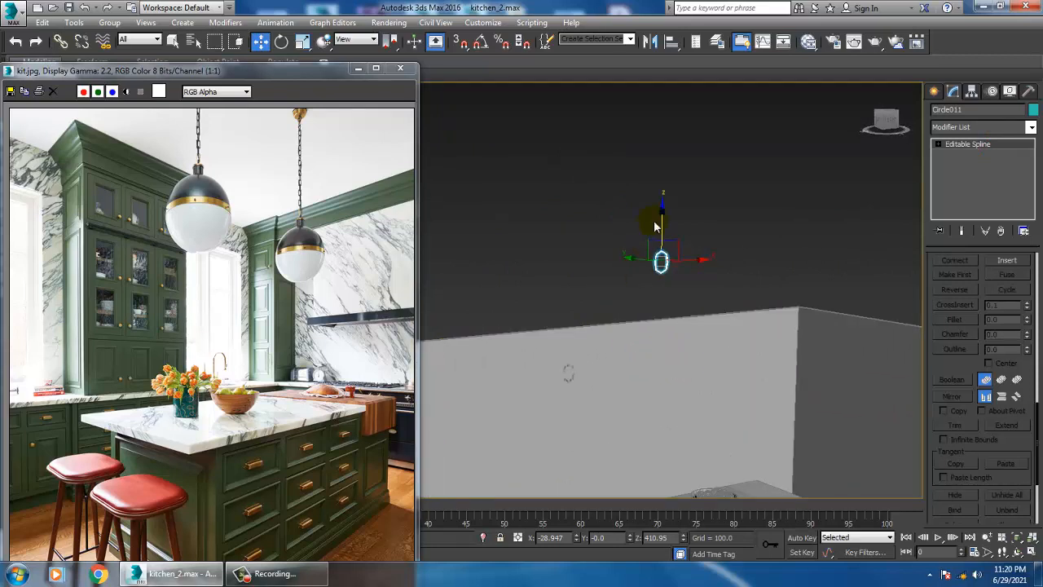
left_click_drag(671, 231, 670, 246)
Step: Set the link's radial rendering thickness to 2.22
scroll(990, 271, "up", 6)
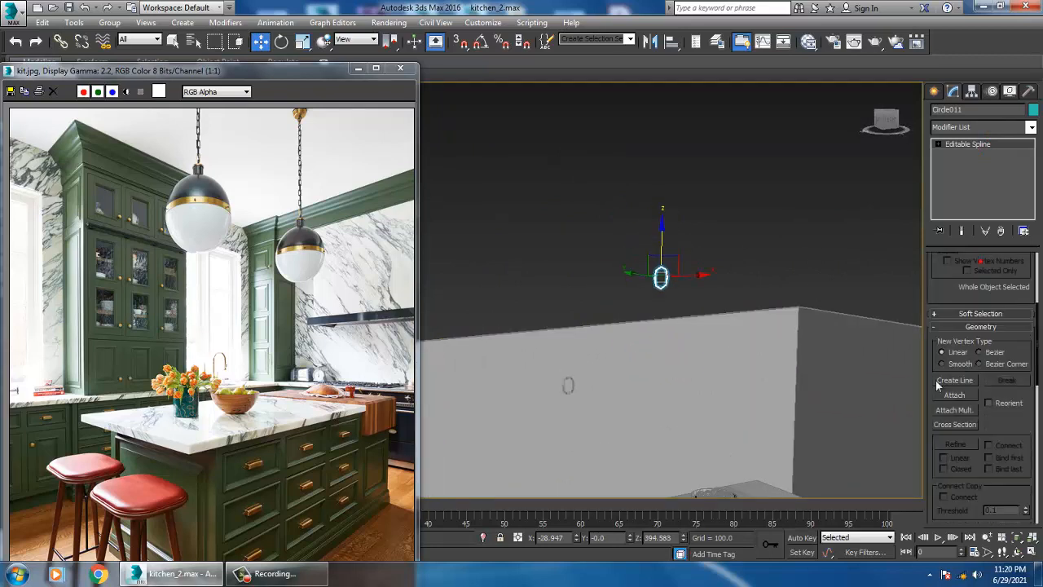
left_click(980, 260)
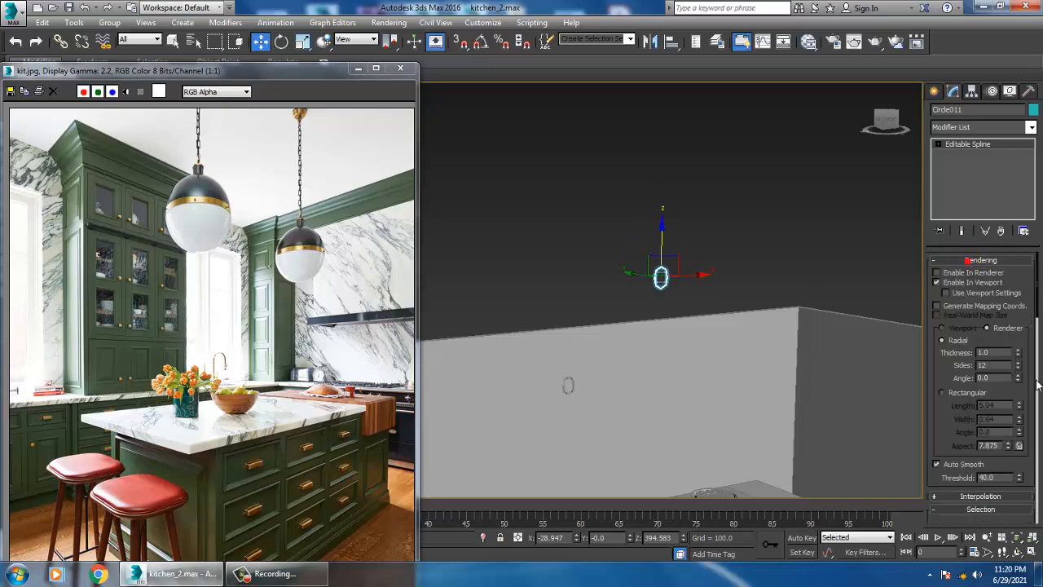
left_click_drag(1024, 332, 1017, 266)
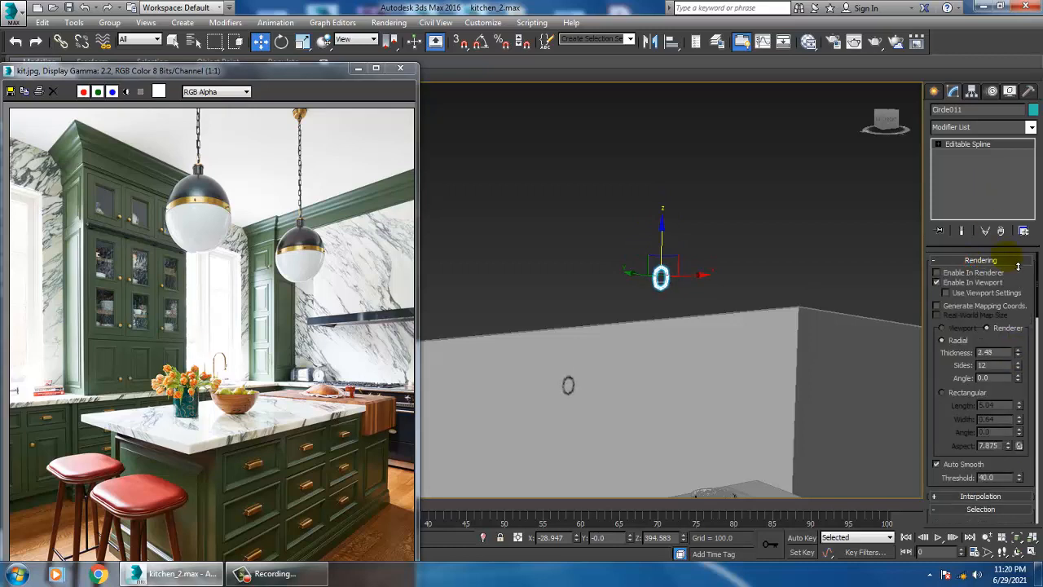
Step: Scale the chain link uniformly to about 55%, judging its size against the pendant chain in the reference photo
middle_click_drag(695, 264, 609, 295)
scroll(701, 278, "up", 3)
key("r")
left_click_drag(605, 319, 646, 369)
scroll(624, 349, "down", 4)
middle_click_drag(641, 330, 621, 252)
scroll(616, 242, "up", 4)
scroll(621, 251, "up", 3)
scroll(324, 300, "up", 1)
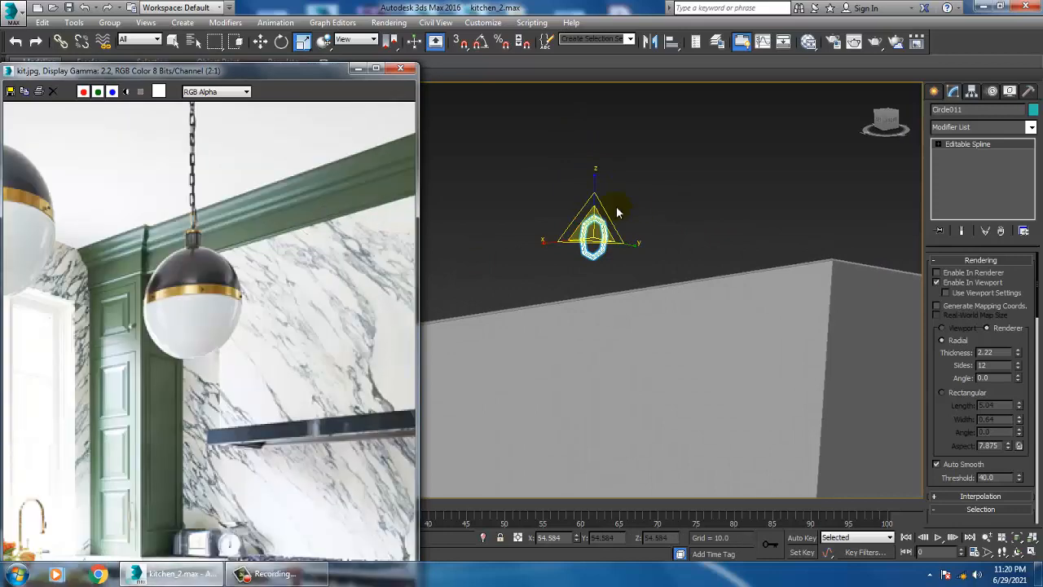
Step: Copy the link straight down along Z to a height of about 384.1 so it overlaps the first link's lower end
middle_click_drag(619, 214, 668, 281)
key("w")
scroll(635, 289, "up", 5)
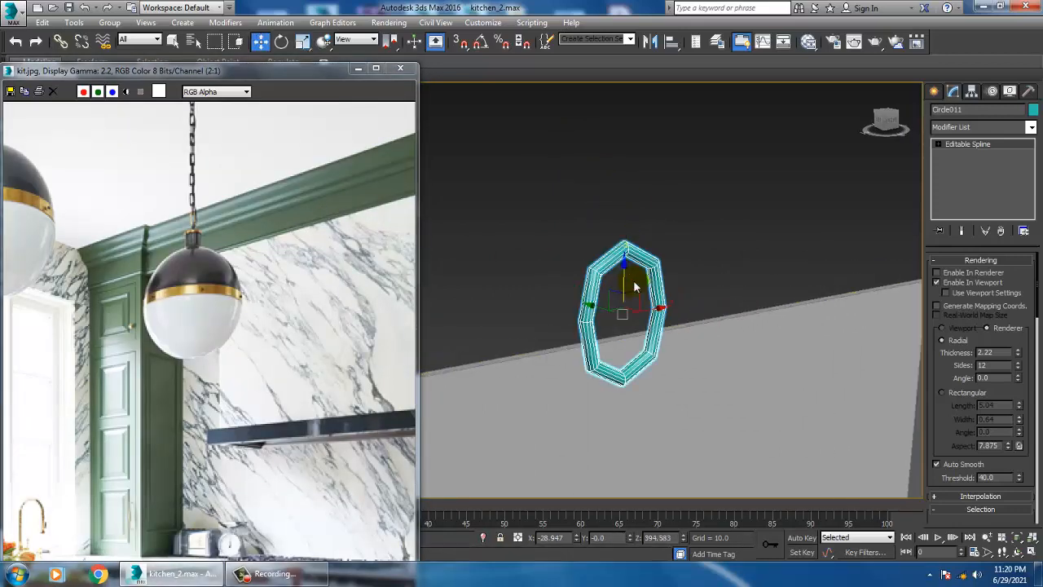
left_click_drag(639, 284, 637, 382, "shift")
left_click(520, 343)
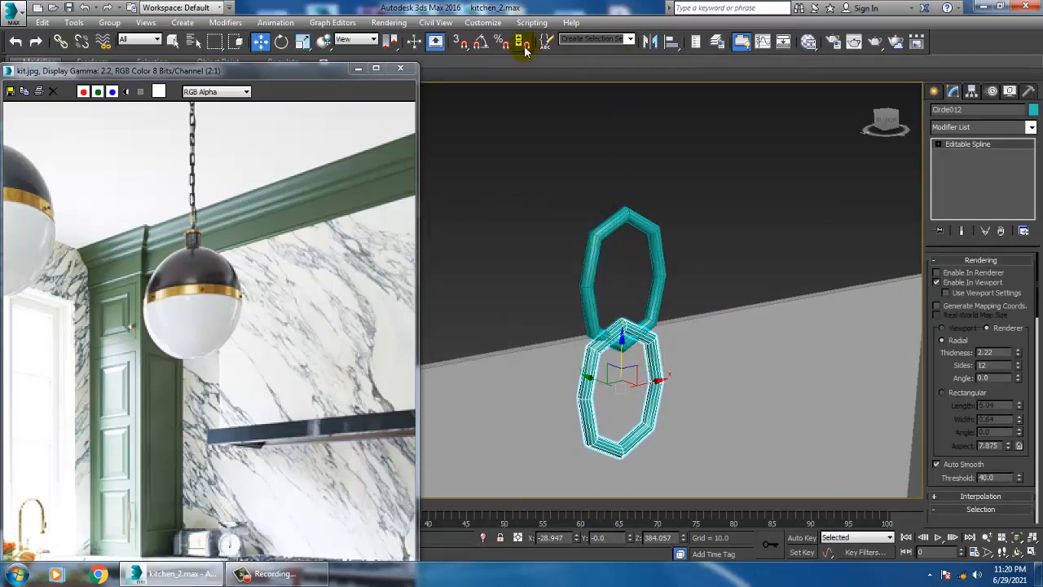
Step: Enable angle snap at 5 degrees and rotate the lower link about the vertical axis until it is perpendicular to the upper one
right_click(486, 44)
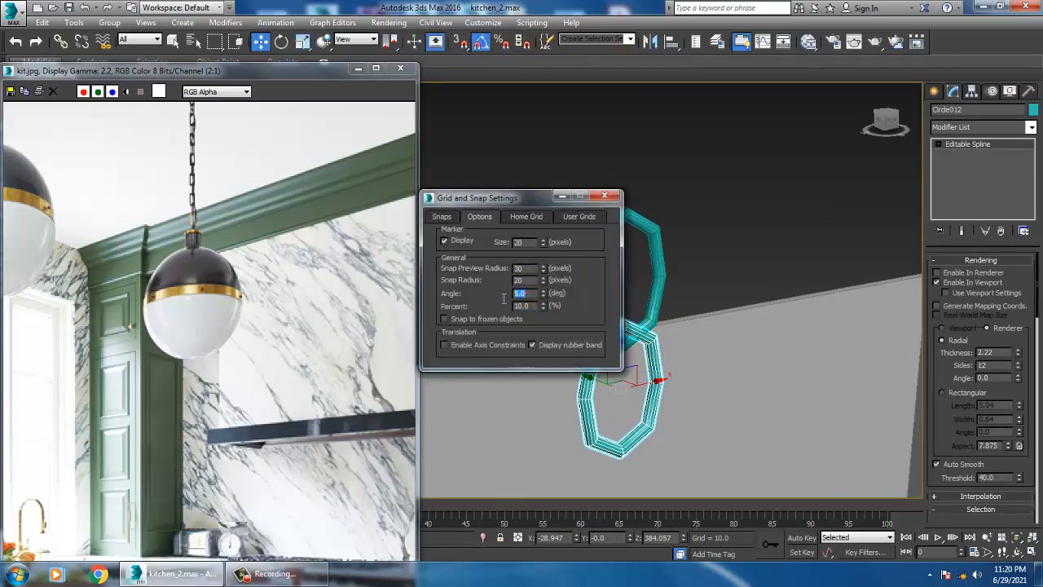
left_click(604, 195)
key("e")
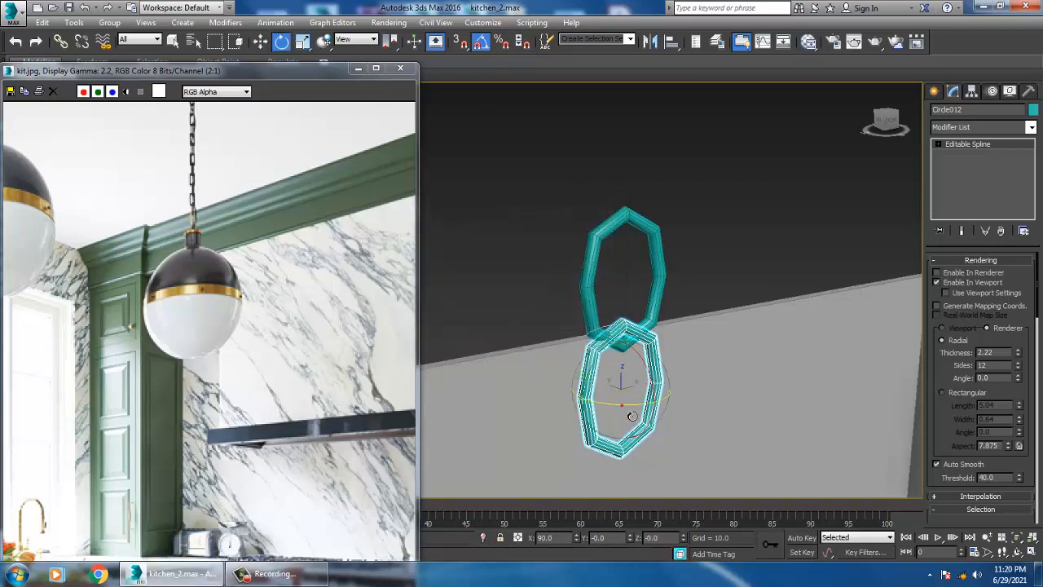
left_click_drag(622, 405, 612, 405)
Step: Select both links and copy the pair downward three times to extend the chain to eight links
left_click(654, 244, "ctrl")
scroll(657, 209, "down", 3)
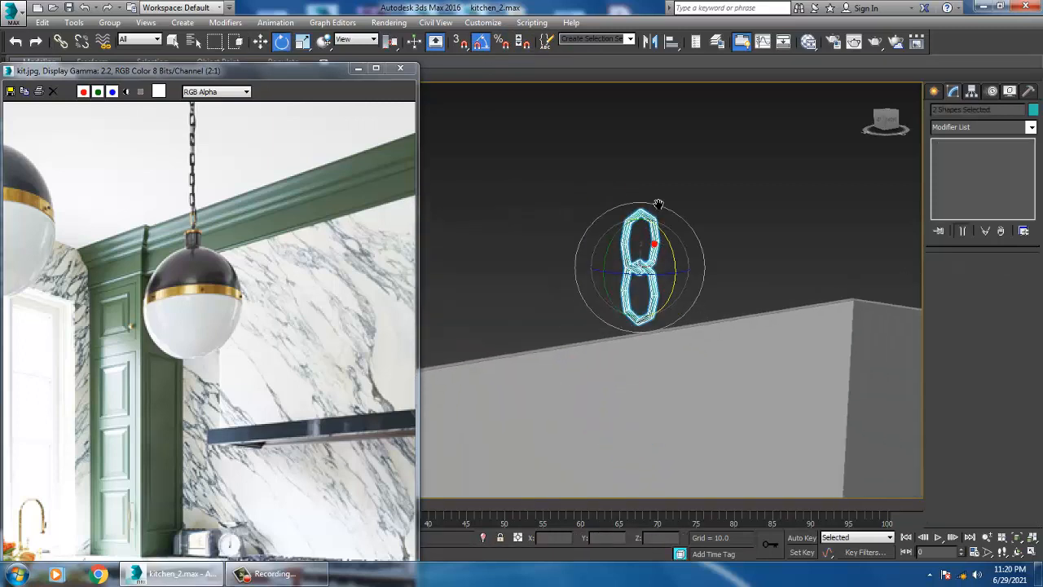
middle_click_drag(659, 204, 619, 143)
key("w")
mouse_move(614, 137)
left_mouse_down("shift")
mouse_move(644, 259)
mouse_move(638, 231)
left_mouse_up("shift")
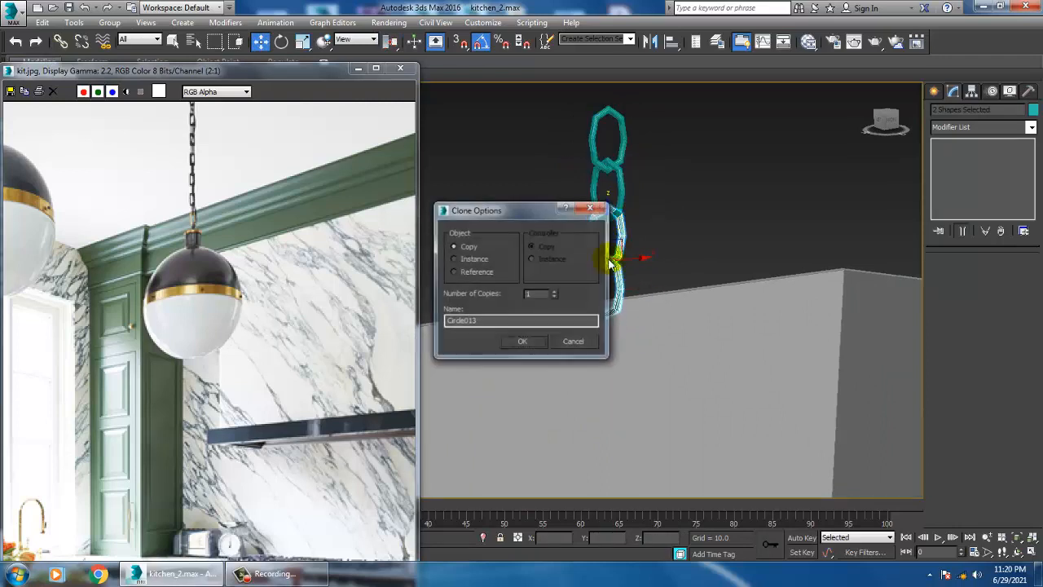
left_click(523, 342)
Step: Select all eight links of the chain and scale them uniformly to about 48%
middle_click_drag(749, 273, 686, 211)
scroll(673, 268, "down", 6)
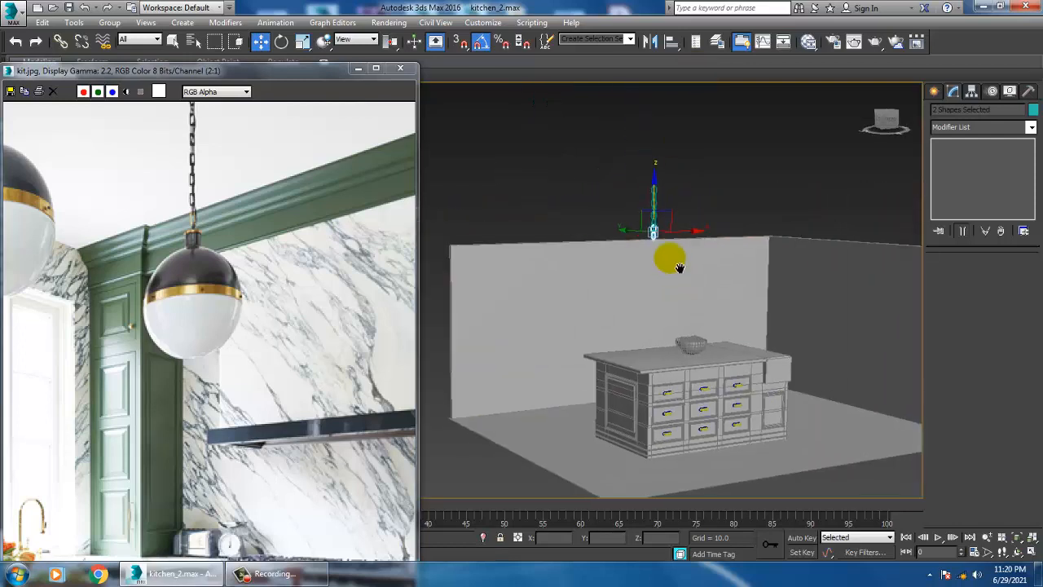
scroll(673, 256, "up", 4)
scroll(671, 231, "up", 2)
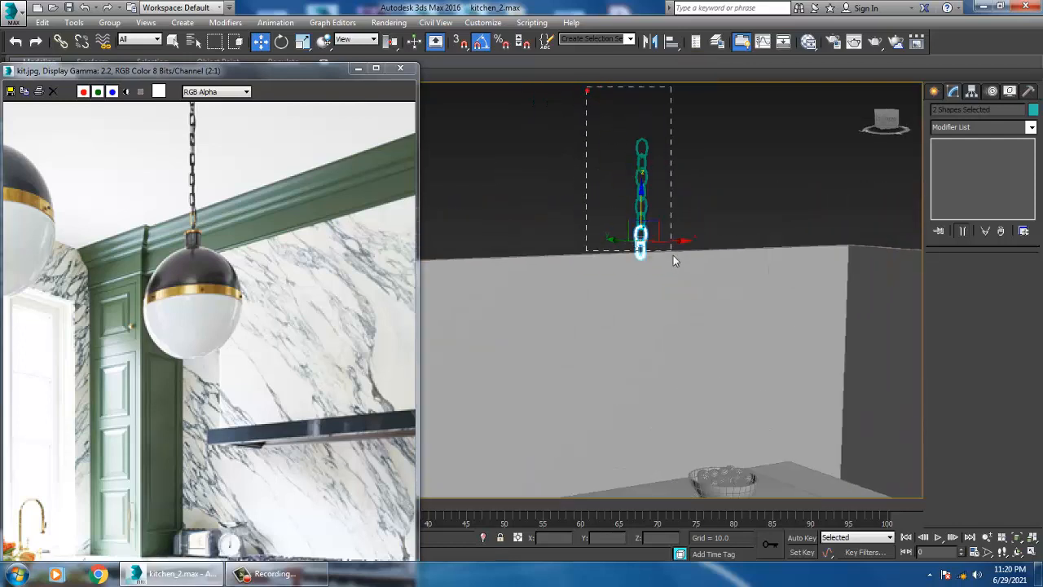
left_click_drag(672, 255, 805, 336)
left_click(757, 236, "alt")
key("r")
left_click_drag(644, 193, 703, 272)
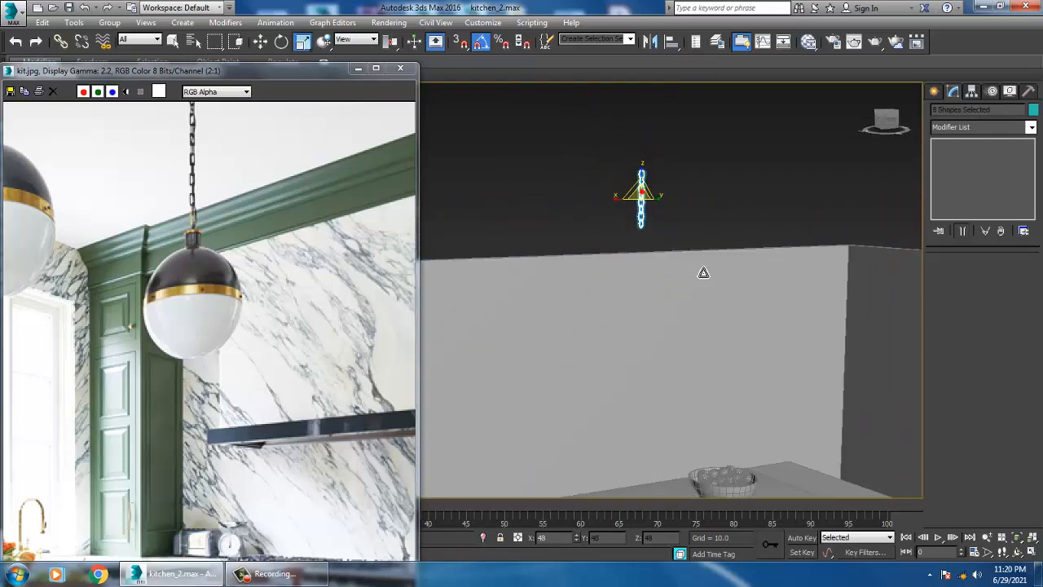
Step: Copy the eight-link chain downward along Z with two copies, placed end to end
scroll(640, 192, "down", 5)
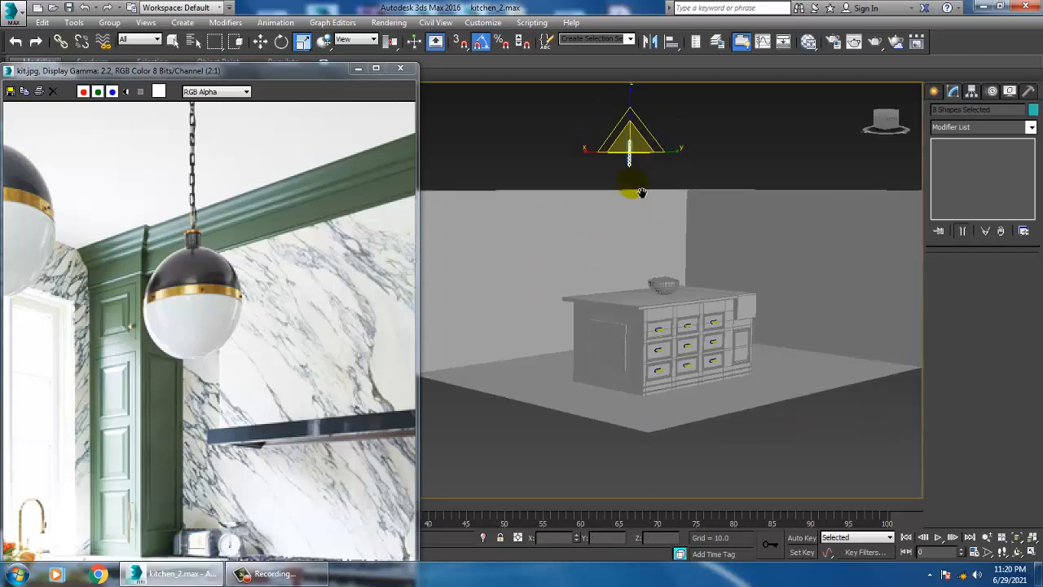
scroll(641, 193, "up", 6)
key("w")
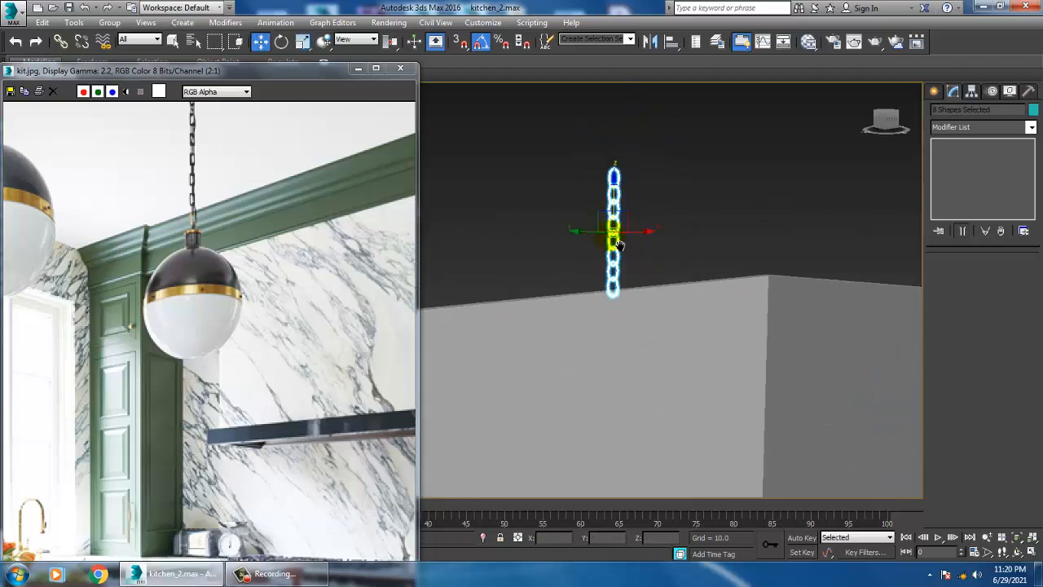
mouse_move(619, 245)
left_mouse_down("shift")
mouse_move(631, 297)
mouse_move(667, 336)
mouse_move(660, 326)
left_mouse_up("shift")
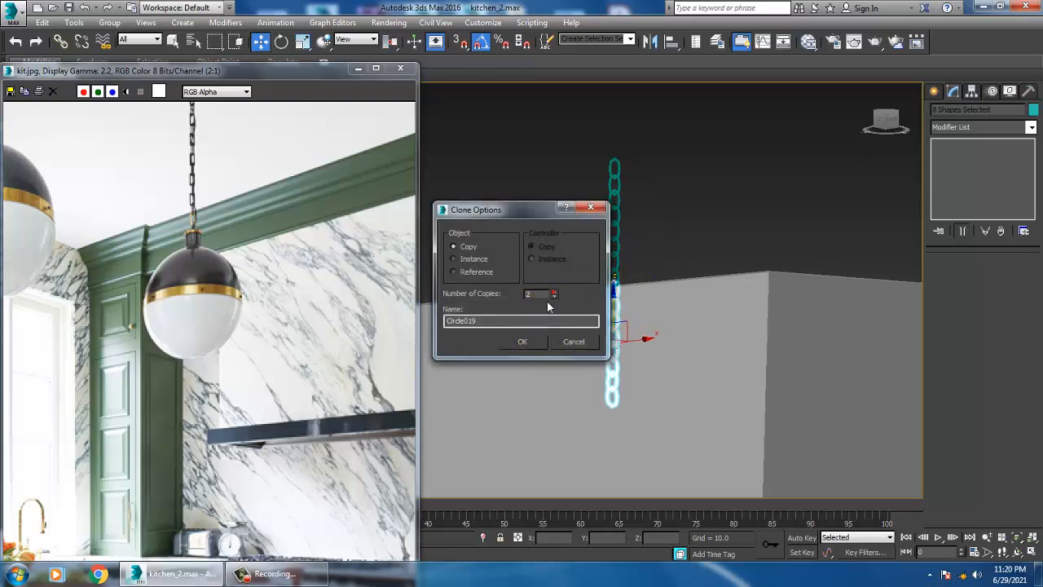
left_click(524, 343)
Step: Deselect the chain and compare its length and position above the island with the pendant in the reference photo
scroll(677, 305, "down", 6)
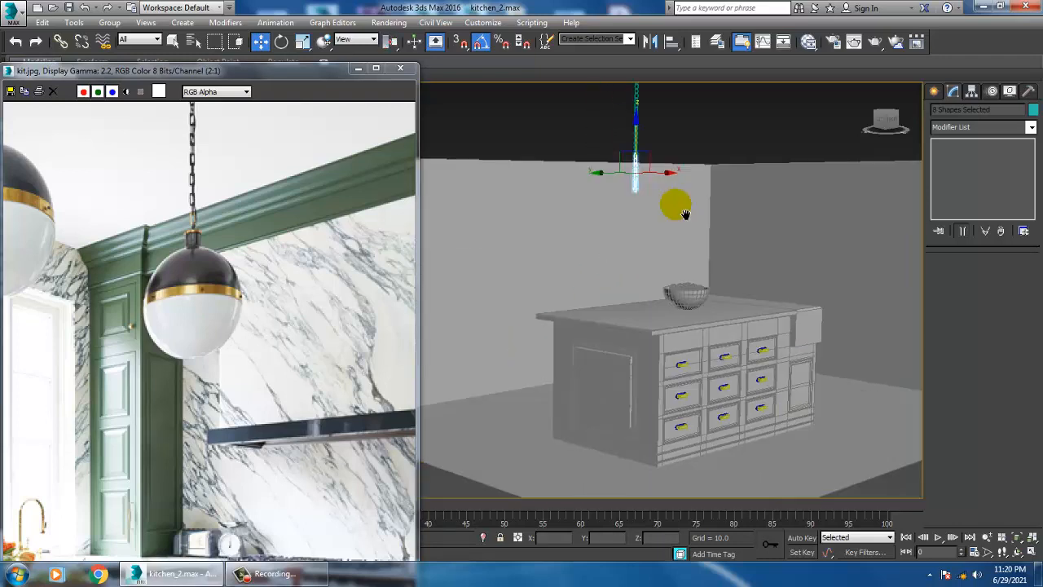
middle_click_drag(217, 344, 301, 269)
scroll(230, 252, "down", 1)
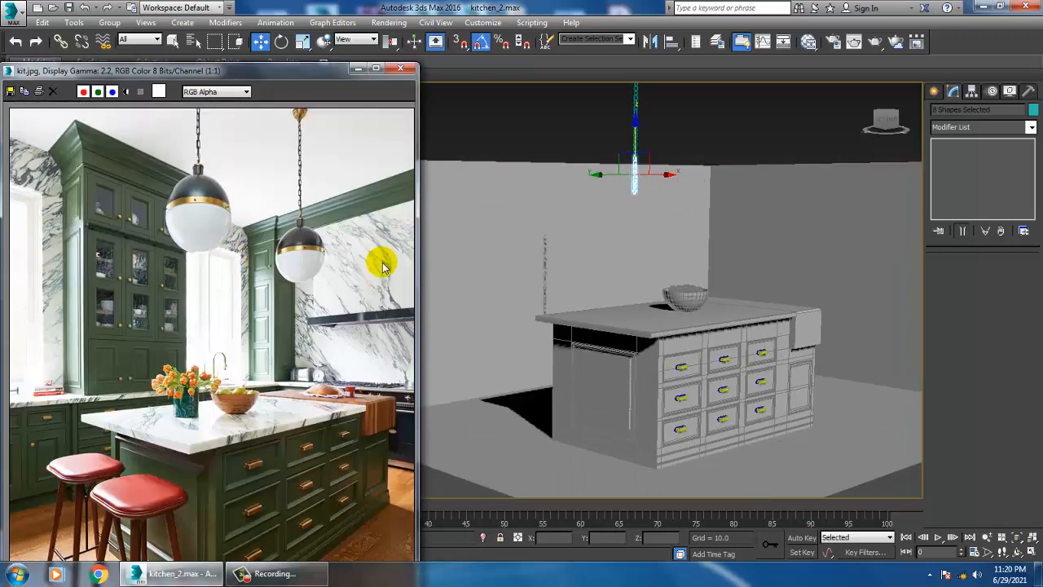
middle_click_drag(668, 280, 670, 318)
scroll(683, 149, "up", 1)
left_click(683, 148)
scroll(649, 196, "up", 2)
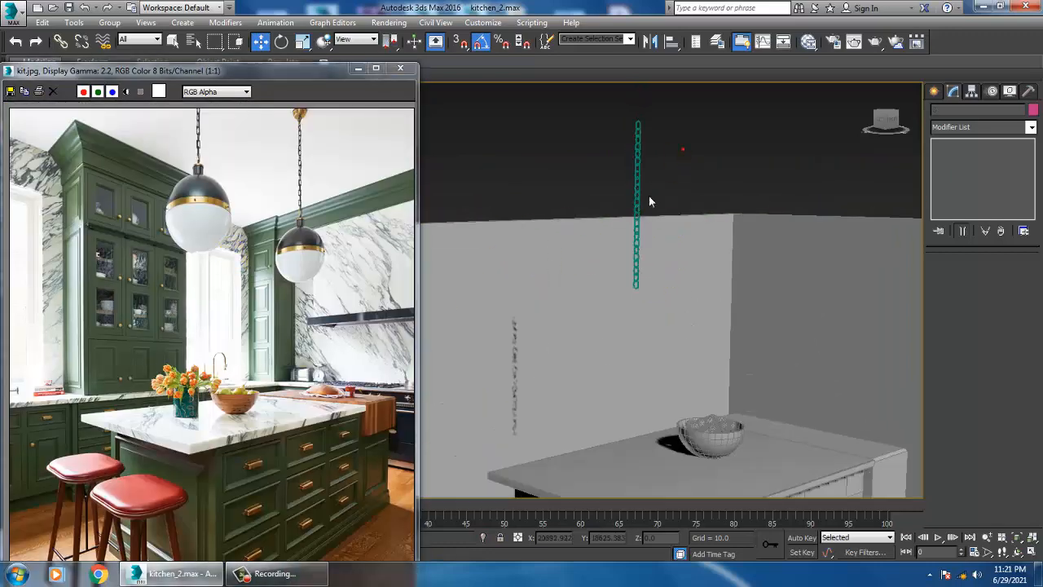
left_click(158, 241)
scroll(158, 241, "up", 1)
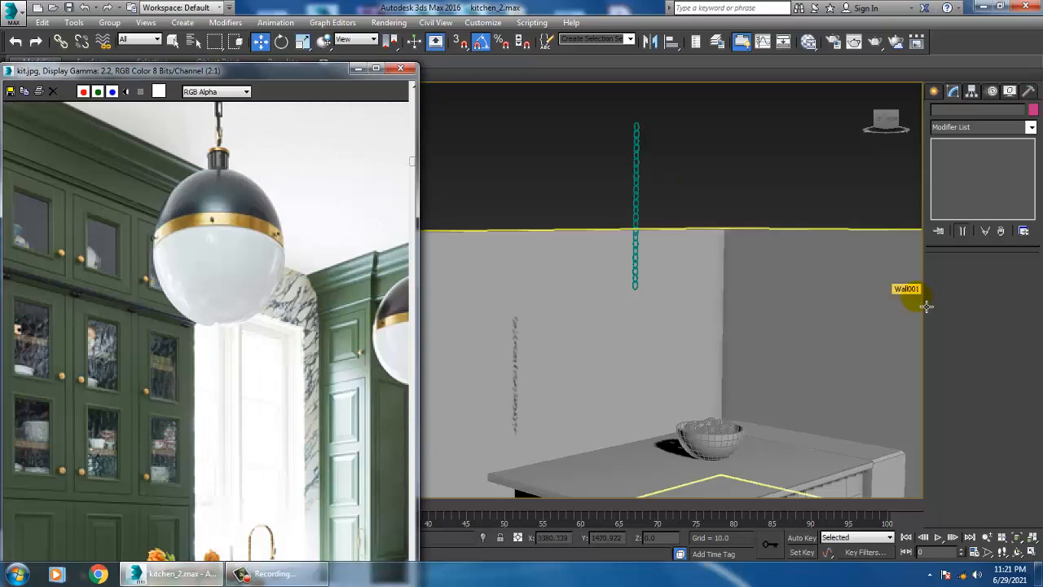
Step: Turn off AutoGrid and viewport rendering for the Line tool, working in the front view below the last chain link
left_click(938, 91)
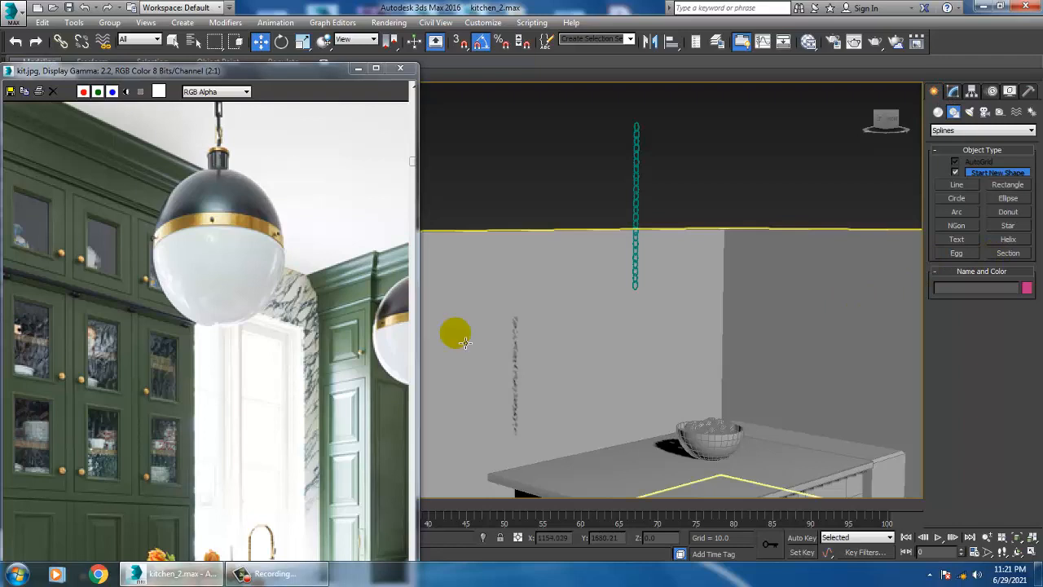
key("alt+w")
middle_click(658, 208)
key("alt+w")
scroll(647, 256, "down", 5)
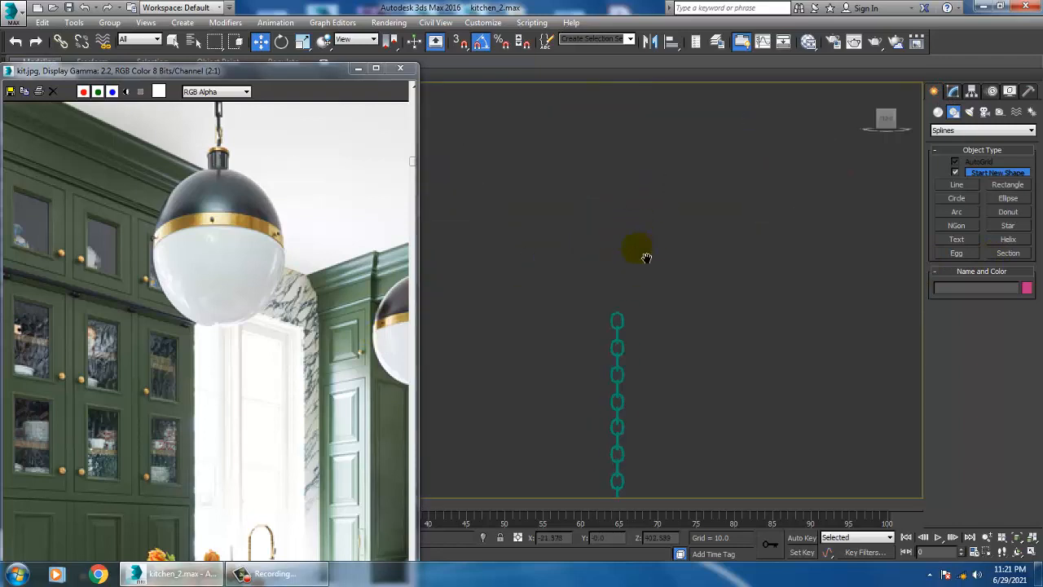
middle_click_drag(647, 256, 625, 186)
scroll(631, 249, "down", 3)
middle_click_drag(686, 356, 673, 222)
scroll(611, 259, "up", 3)
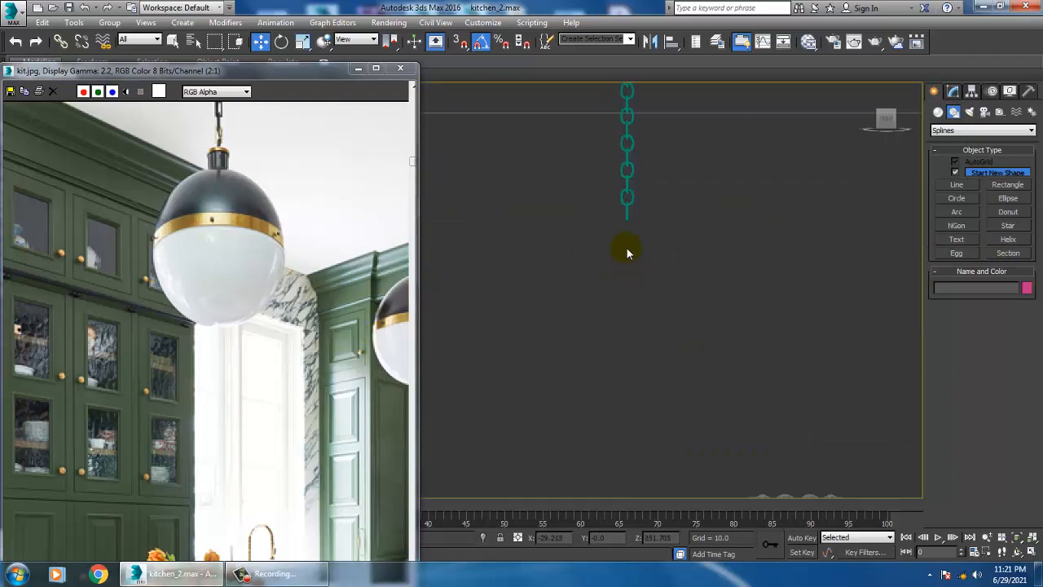
middle_click_drag(627, 248, 636, 252)
left_click(957, 184)
scroll(633, 247, "up", 2)
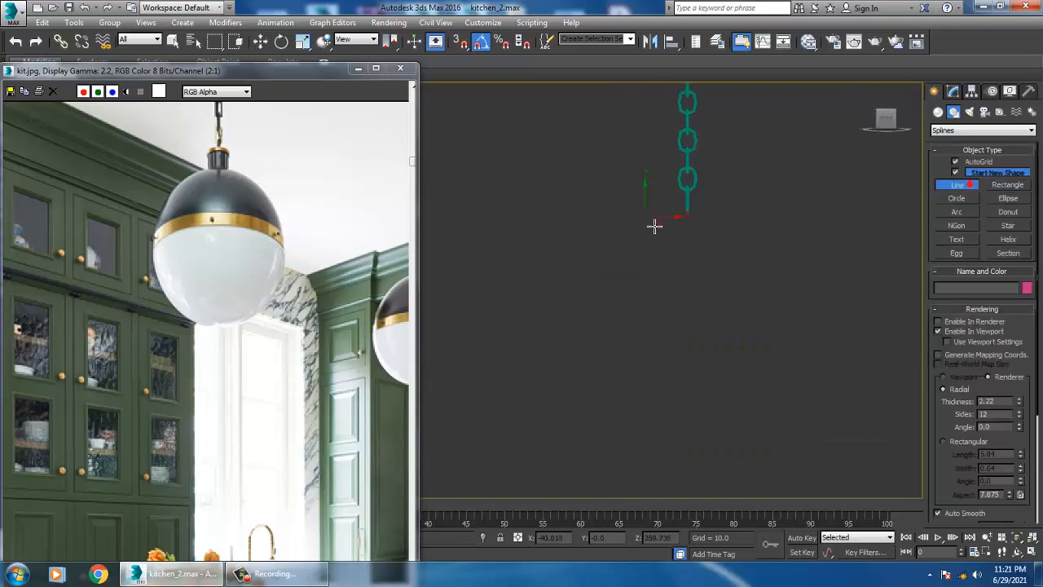
middle_click_drag(701, 247, 629, 221)
scroll(629, 219, "up", 3)
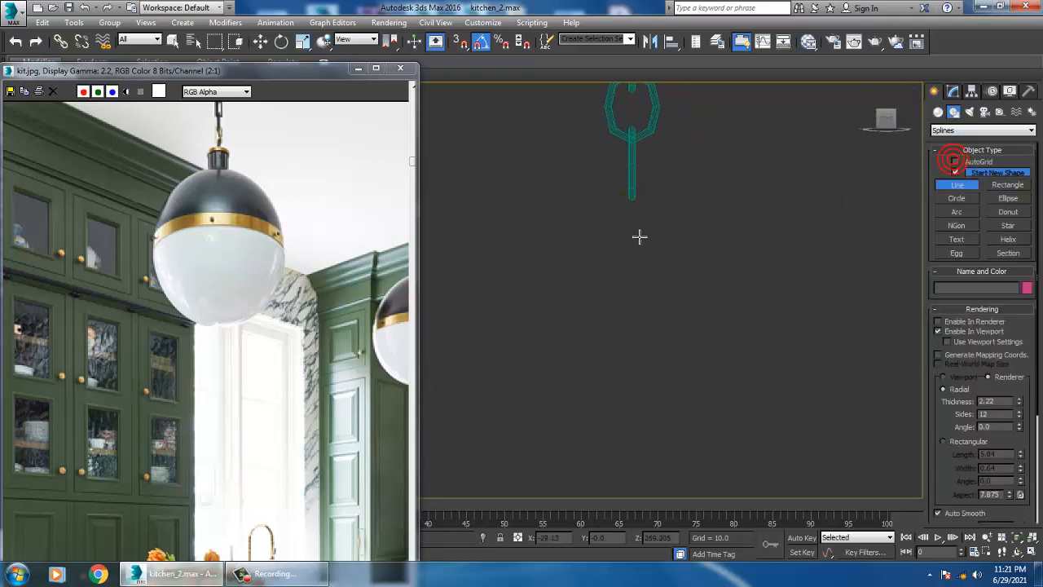
right_click(632, 214)
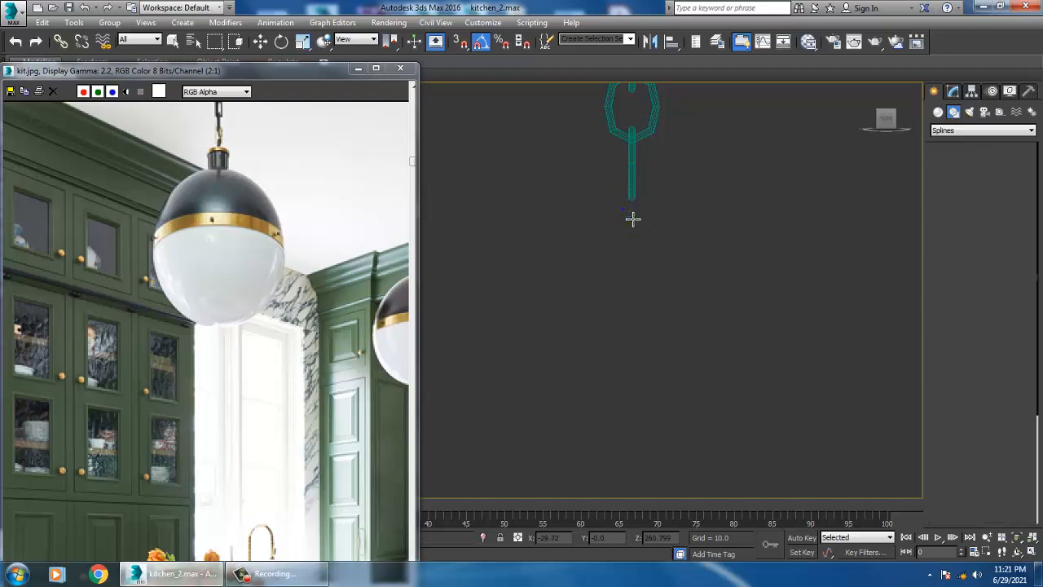
left_click(968, 382)
left_click(943, 331)
middle_click_drag(648, 227, 660, 233)
scroll(650, 222, "up", 2)
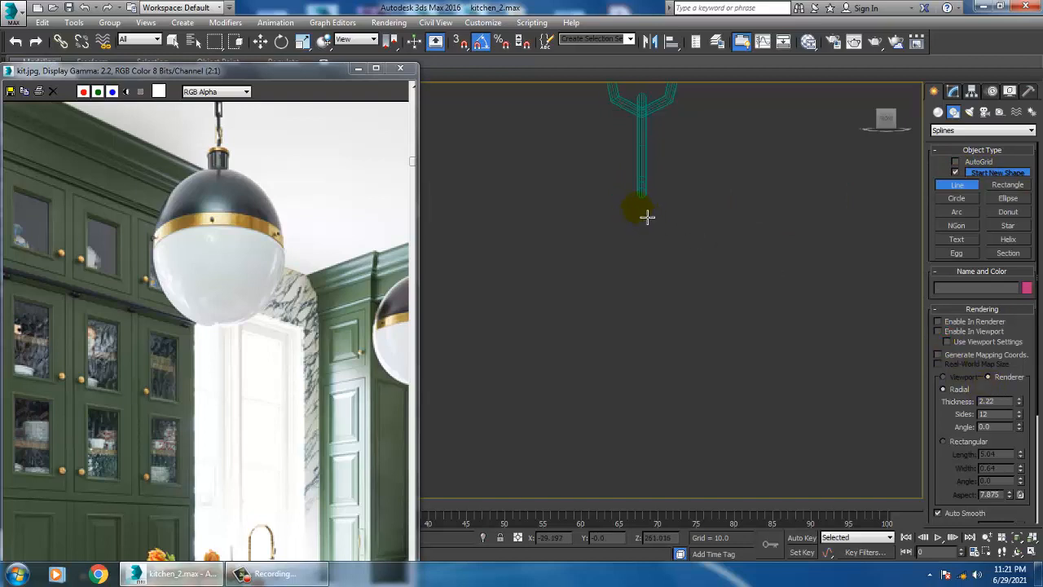
Step: Draw the lamp's half-profile below the chain with a short top edge, neck, sloped shoulder, vertical side and tapered bottom
left_click(639, 208)
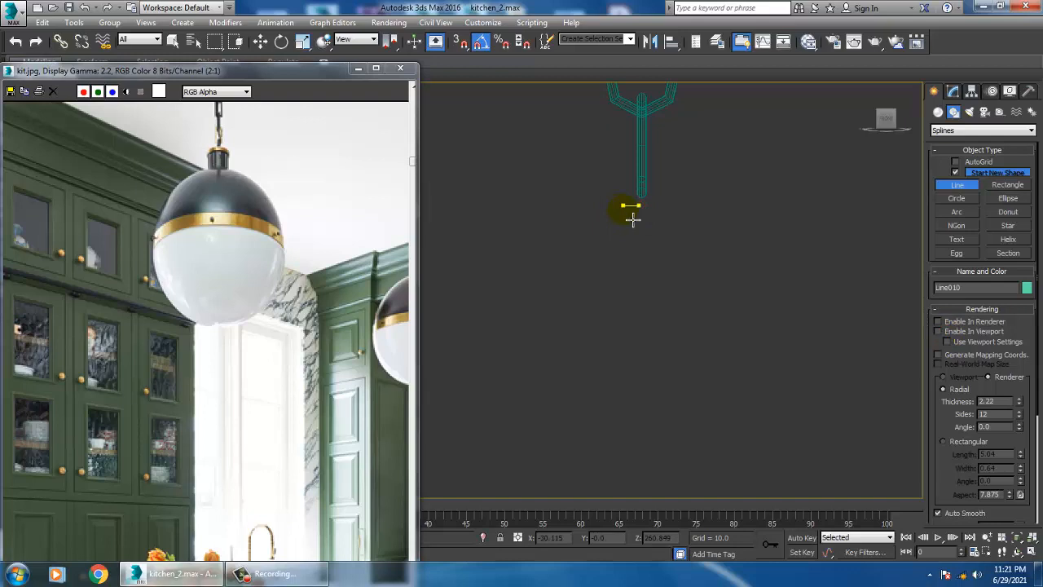
left_click(624, 247)
left_click(572, 290)
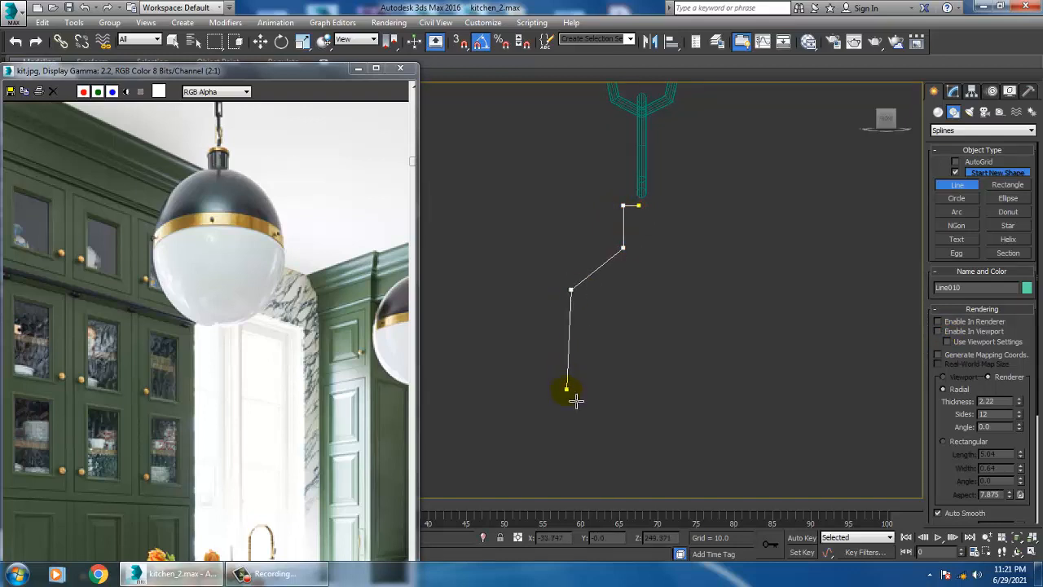
left_click(572, 384)
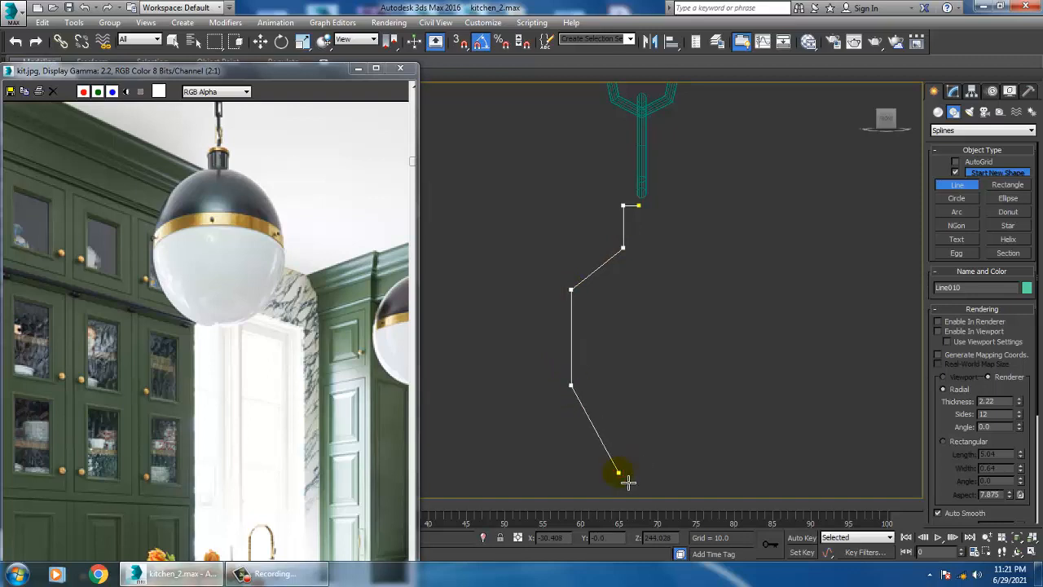
right_click(694, 481)
Step: Move the profile's bottom vertex along X until it sits below the top end point
middle_click_drag(725, 349, 709, 261)
key("1")
left_click_drag(559, 361, 646, 433)
left_click_drag(652, 394, 673, 397)
middle_click_drag(646, 293, 653, 299)
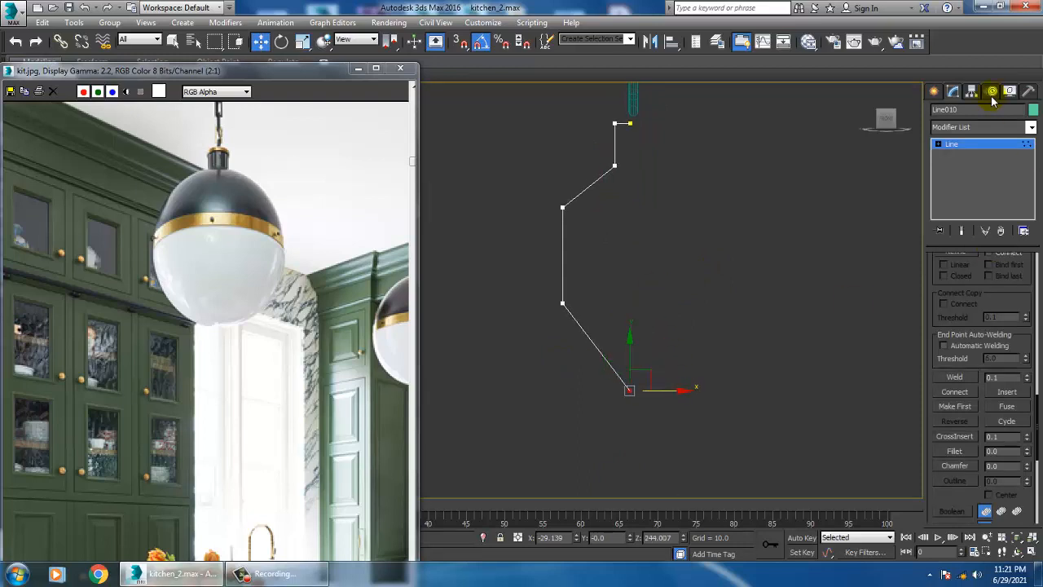
Step: Apply a Lathe modifier to the profile and align its axis to Max
left_click(1030, 128)
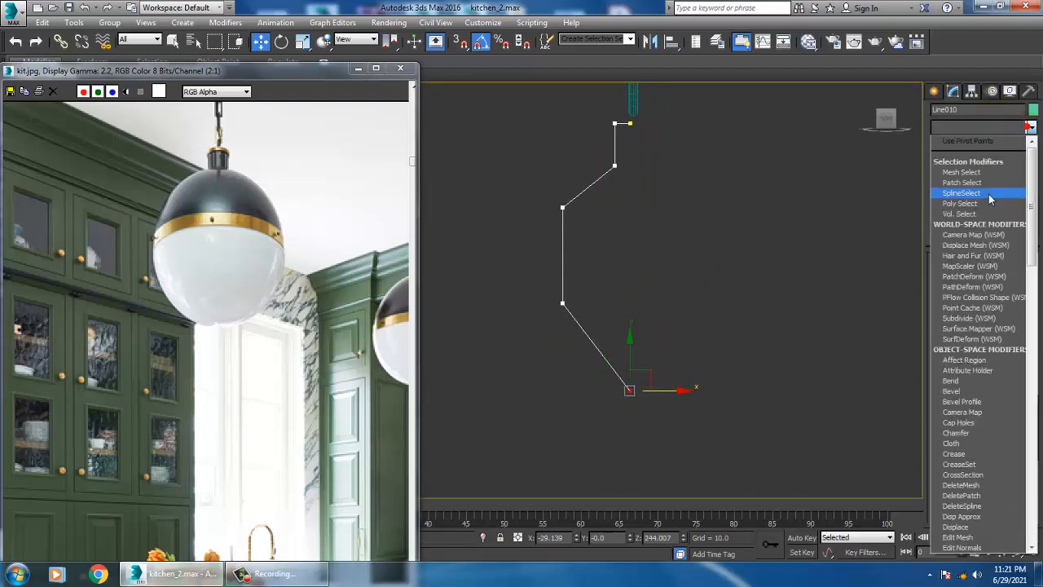
key("l")
key("Return")
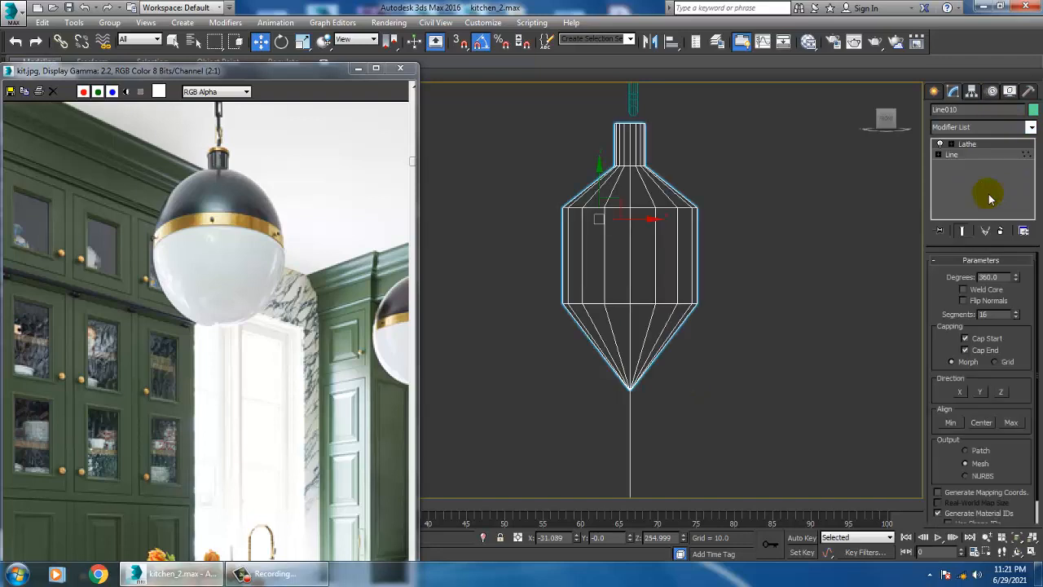
left_click(1011, 423)
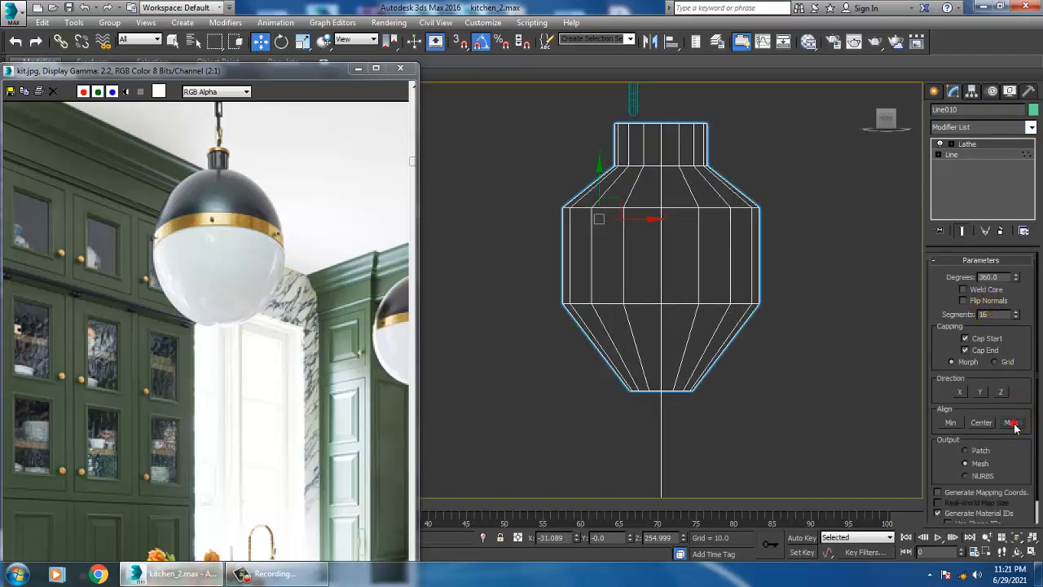
Step: Fillet the upper and lower side vertices of the profile by about 2.71 to round the lamp body
left_click(938, 154)
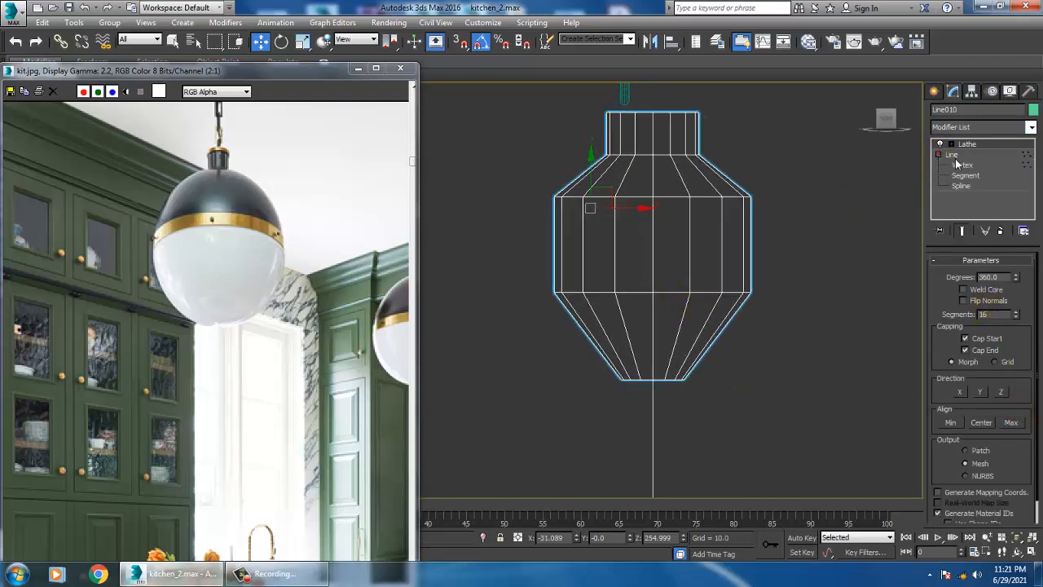
left_click(962, 164)
left_click(961, 231)
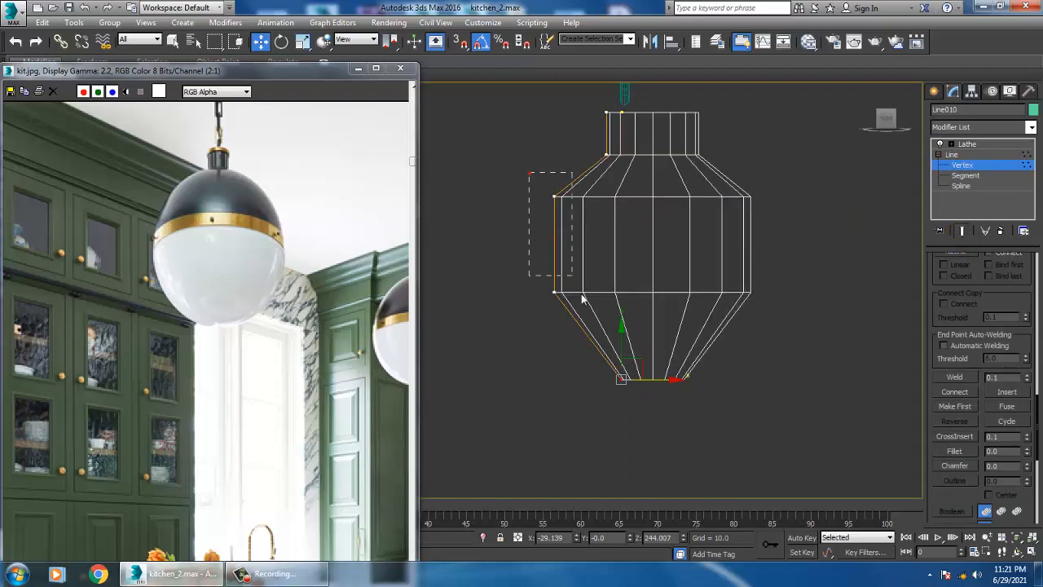
left_click_drag(581, 300, 571, 276)
left_click_drag(940, 496, 952, 231)
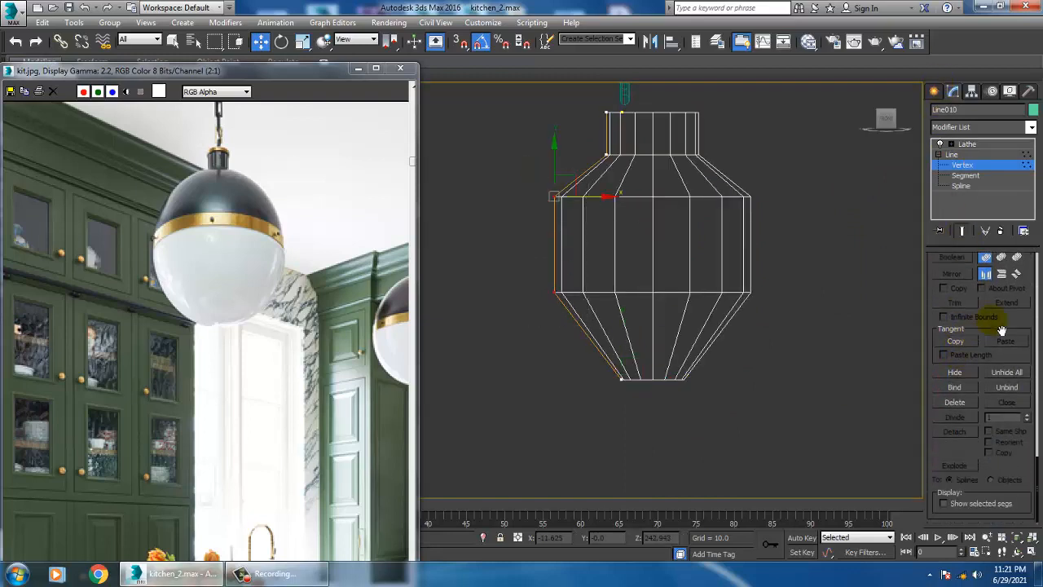
scroll(1001, 329, "up", 5)
left_click(954, 308)
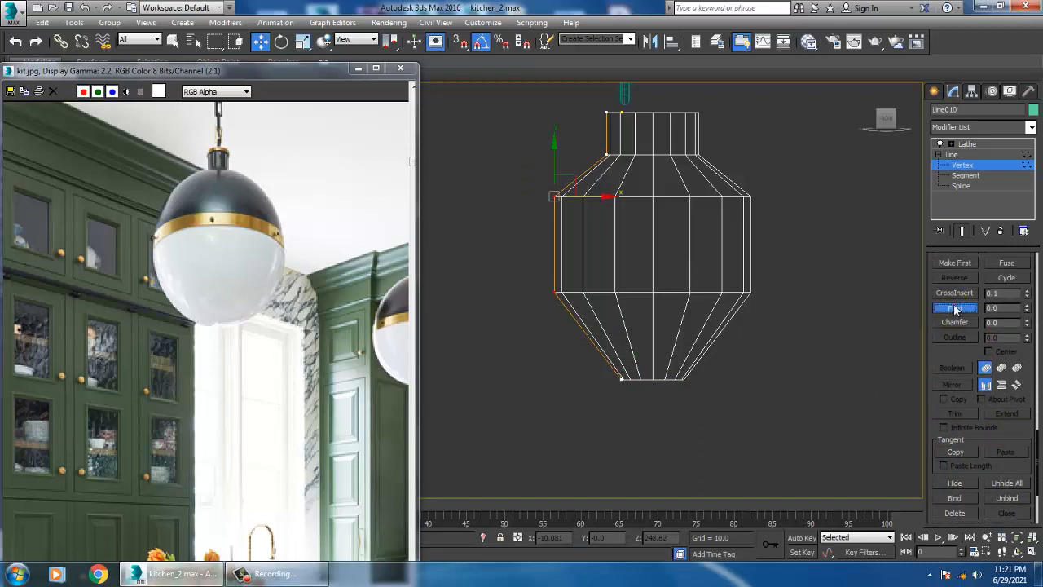
left_click_drag(561, 202, 537, 165)
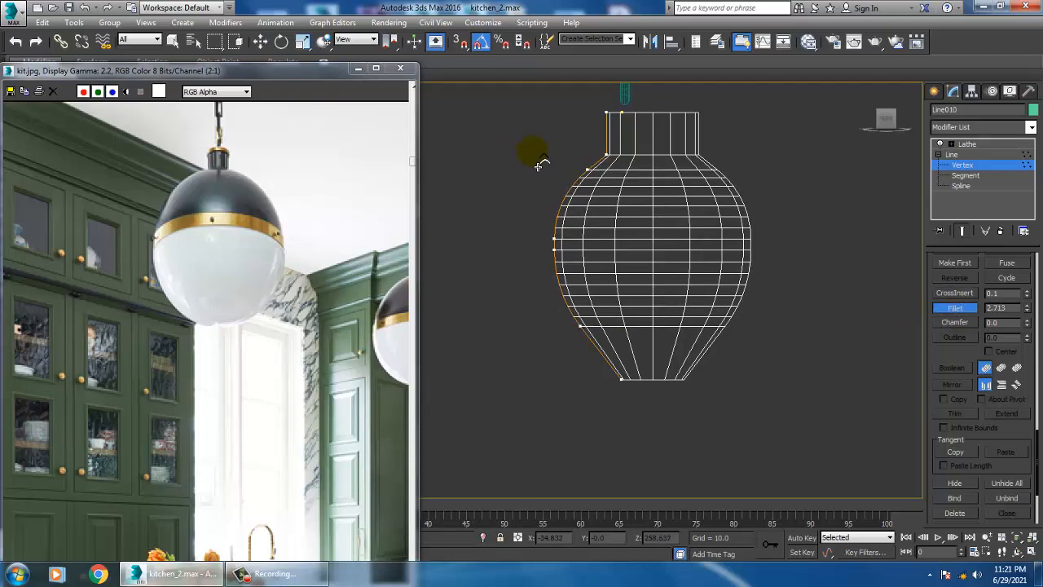
Step: Try to fillet the profile's bottom vertex, and move that vertex about 0.85 inward along X to narrow the base
left_click_drag(630, 387, 620, 367)
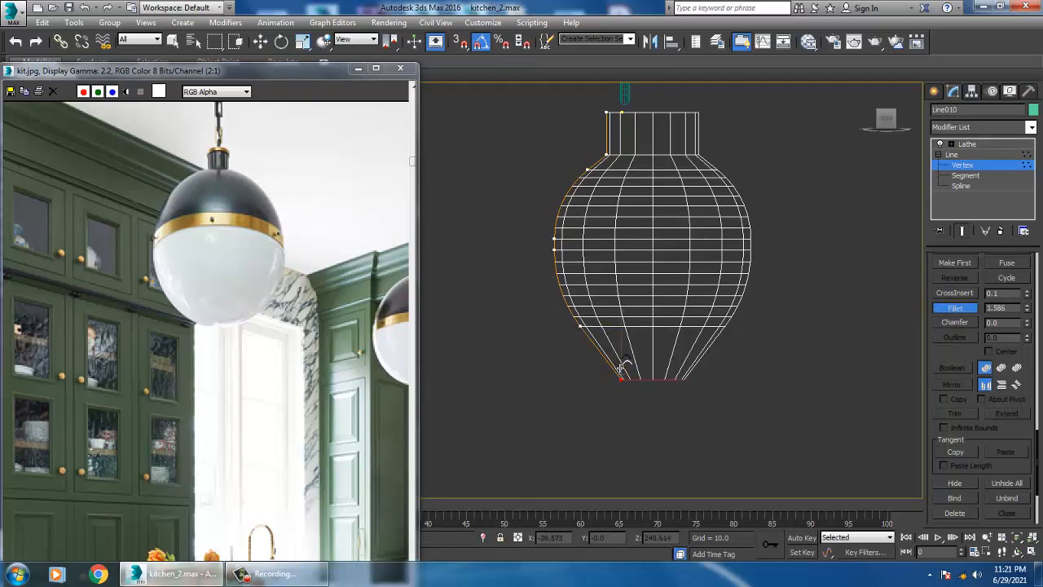
scroll(627, 383, "up", 5)
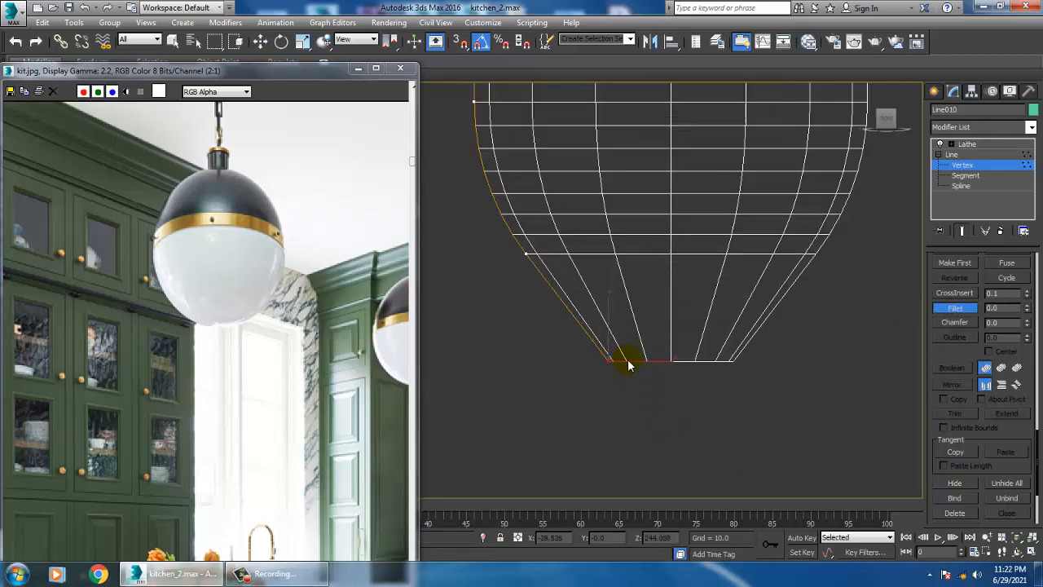
key("w")
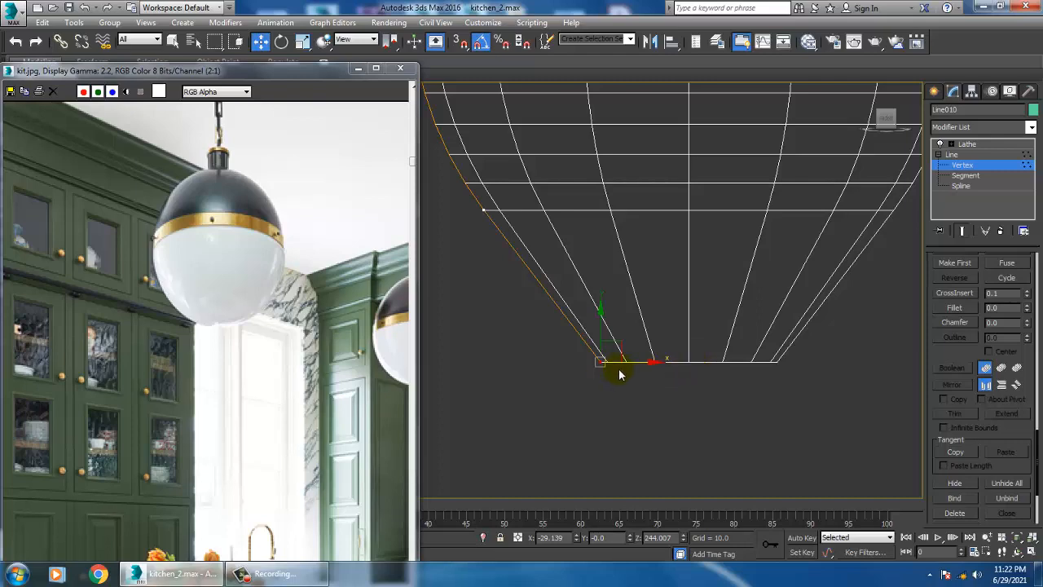
scroll(626, 328, "down", 6)
scroll(648, 309, "up", 3)
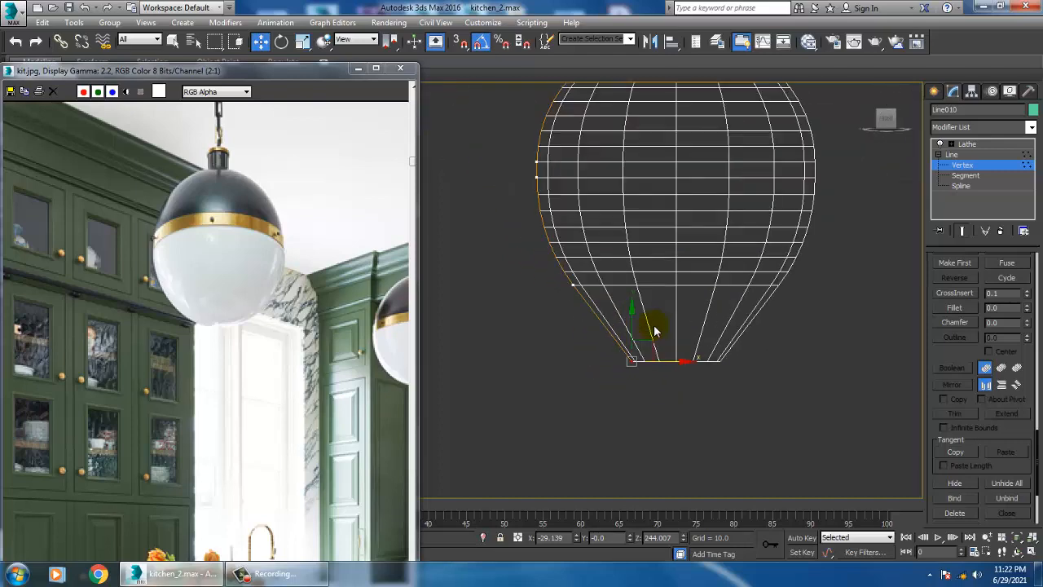
scroll(664, 358, "up", 1)
mouse_move(672, 361)
left_mouse_down()
mouse_move(705, 361)
mouse_move(691, 361)
left_mouse_up()
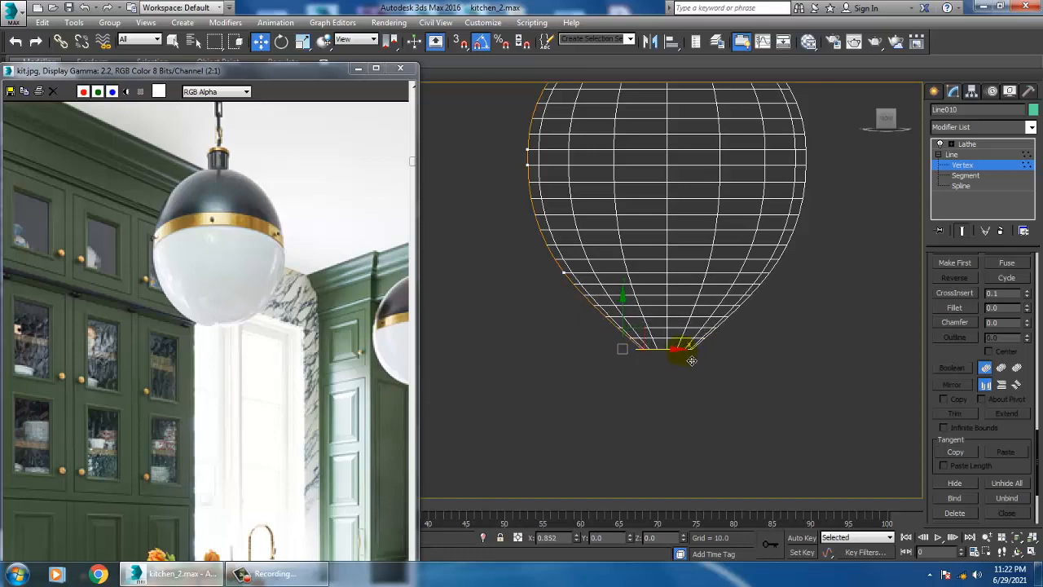
Step: Move the neck vertices of the profile inward along X to narrow the lamp's neck, and check the shape in perspective
scroll(688, 337, "down", 2)
middle_click_drag(692, 300, 685, 363)
middle_click_drag(643, 187, 649, 204)
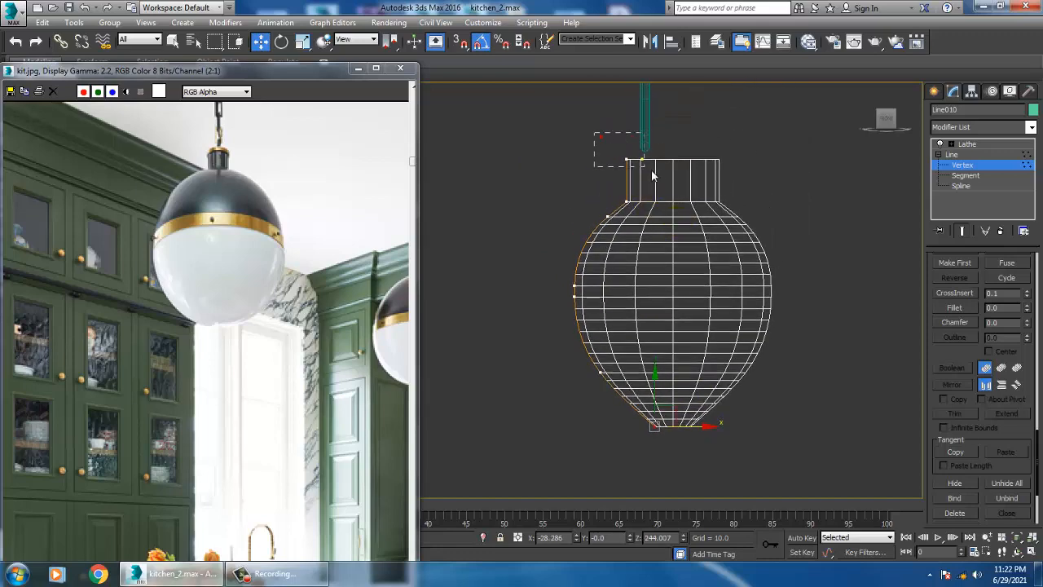
left_click_drag(651, 175, 653, 175)
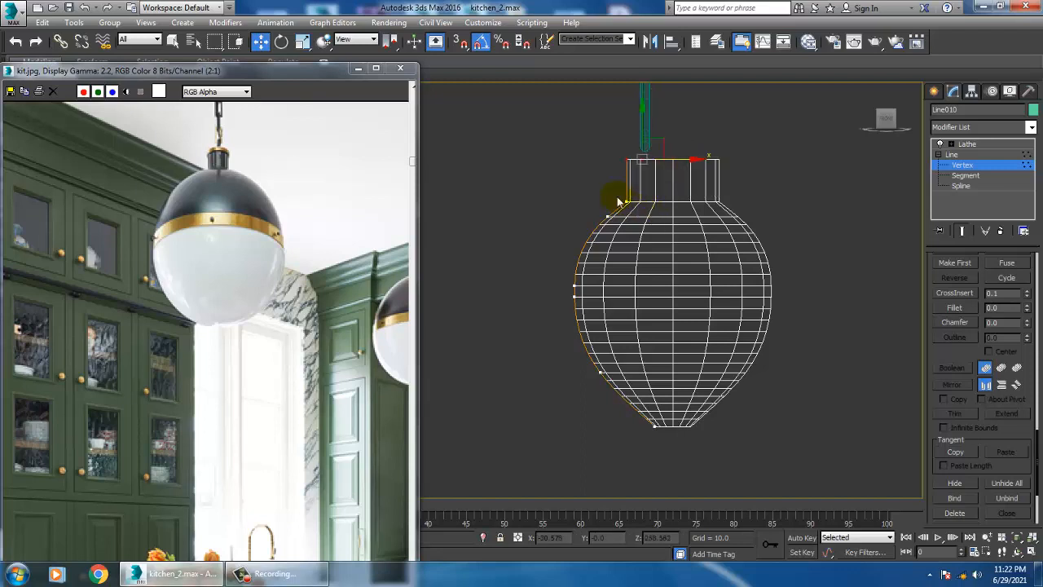
left_click_drag(690, 169, 723, 165)
key("p")
key("z")
scroll(696, 315, "down", 3)
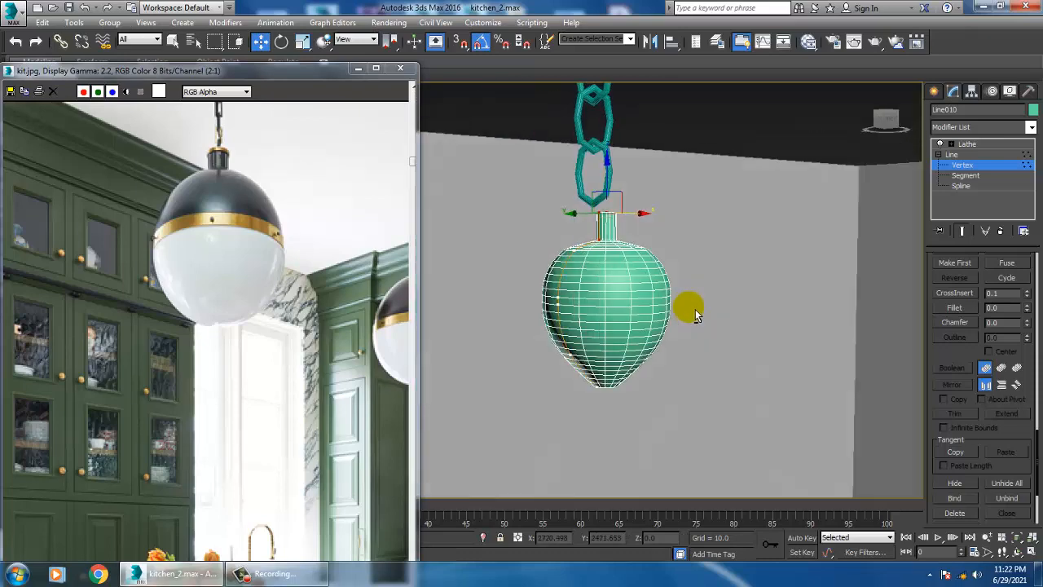
Step: Leave vertex editing and move the lathed lamp shape along X in the front view, well away from the chain
left_click(970, 144)
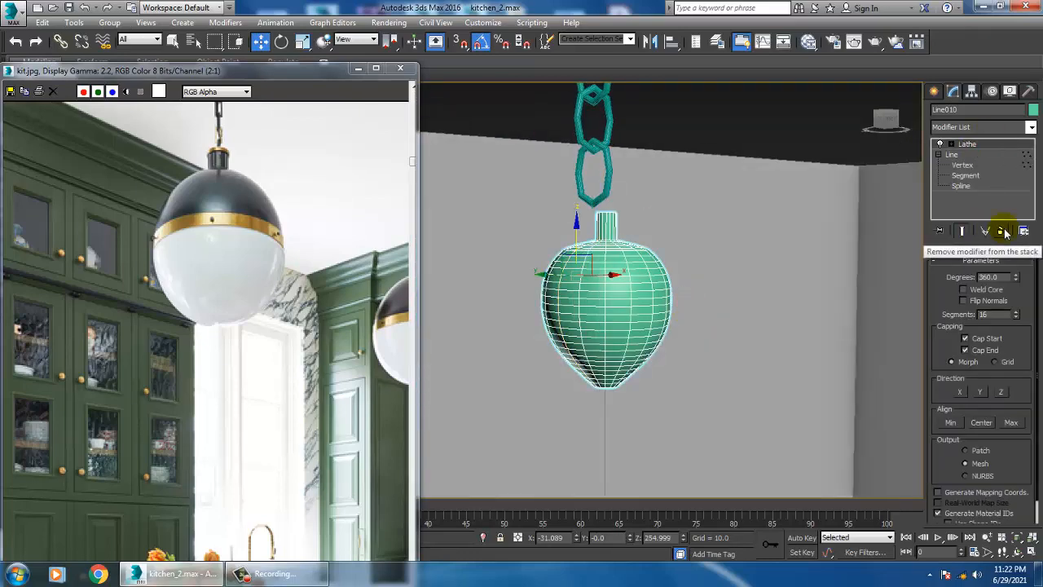
key("alt+w")
right_click(710, 210)
key("alt+w")
scroll(691, 229, "down", 3)
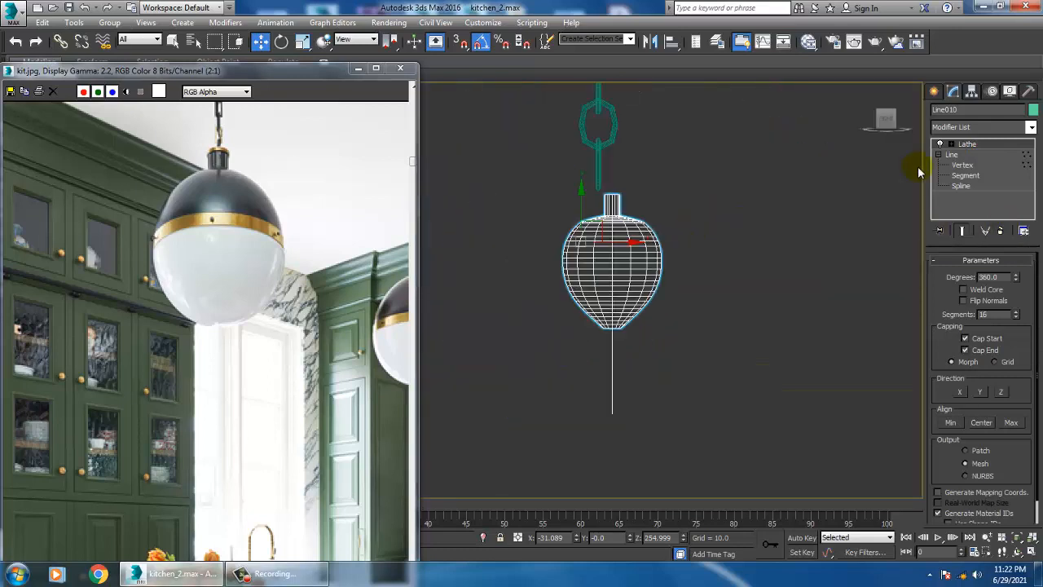
left_click_drag(631, 249, 268, 252)
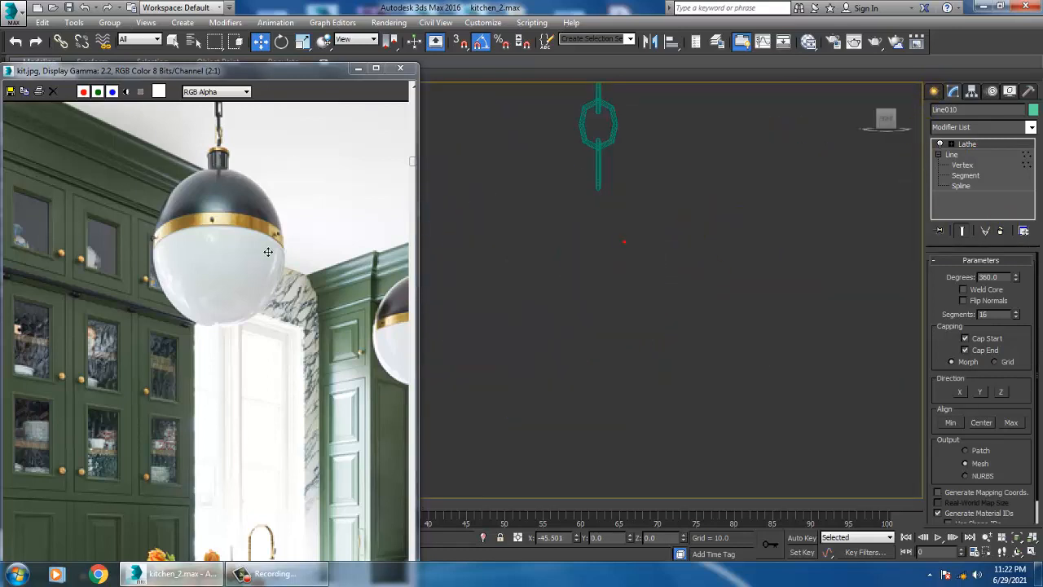
Step: Create a sphere centred below the chain in the front view for the lamp globe
left_click(935, 92)
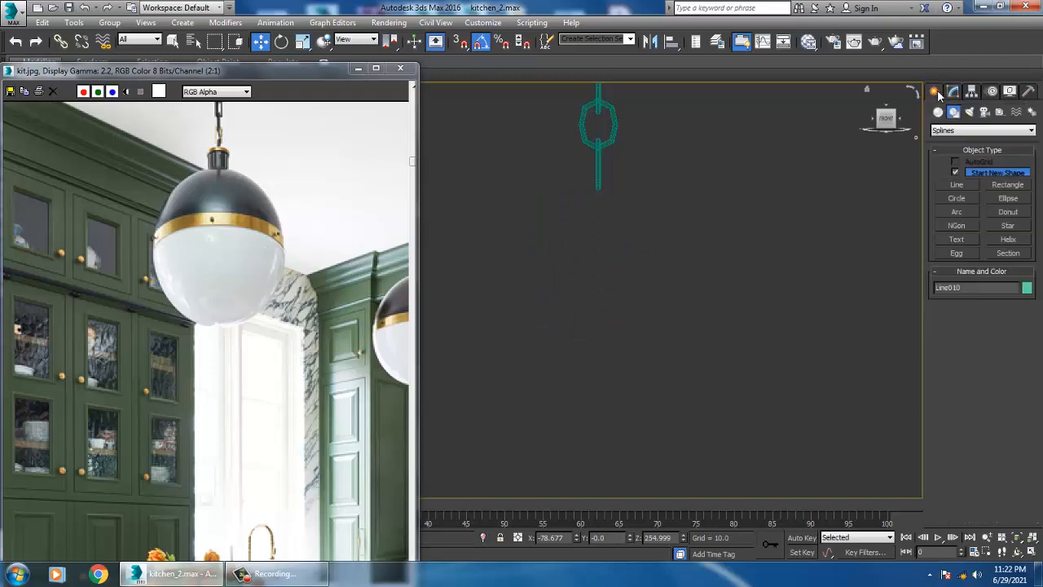
left_click(938, 113)
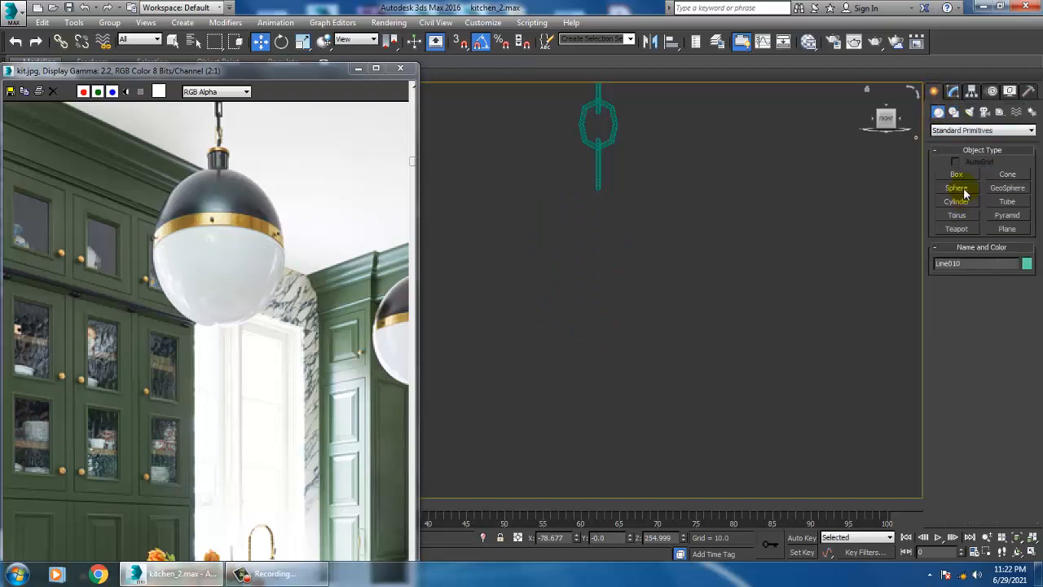
left_click(957, 189)
left_click_drag(620, 308, 662, 369)
right_click(662, 370)
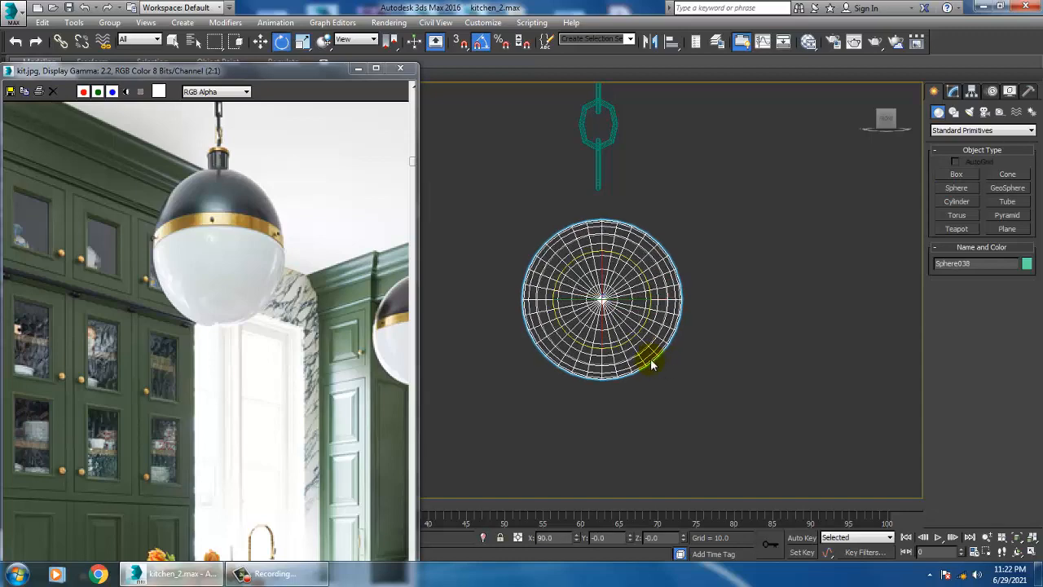
Step: Rotate the sphere so its poles point up and down, and convert it to an Editable Poly
left_click_drag(601, 300, 635, 306)
key("w")
right_click(635, 304)
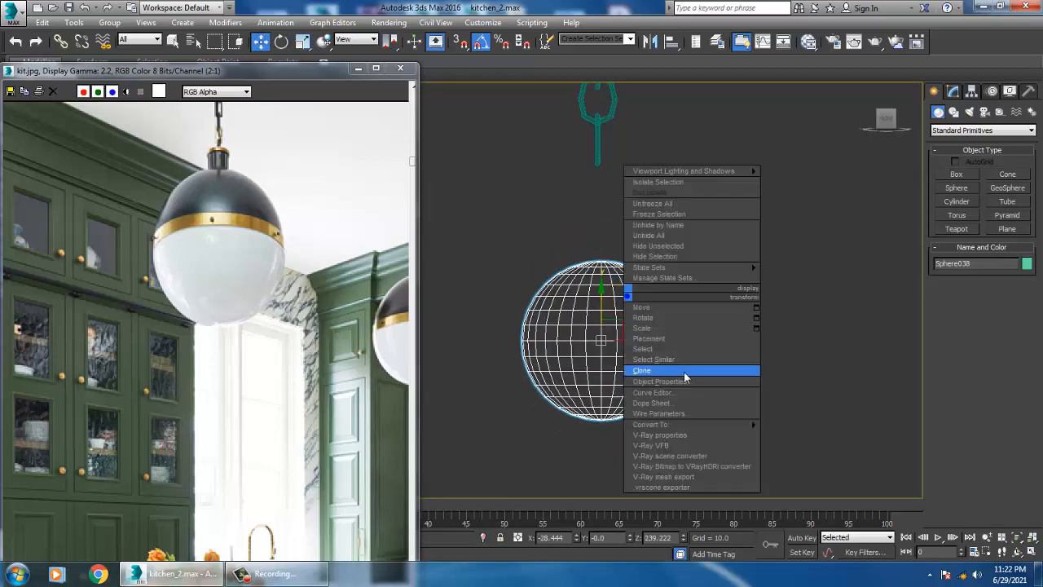
mouse_move(728, 424)
left_click(827, 434)
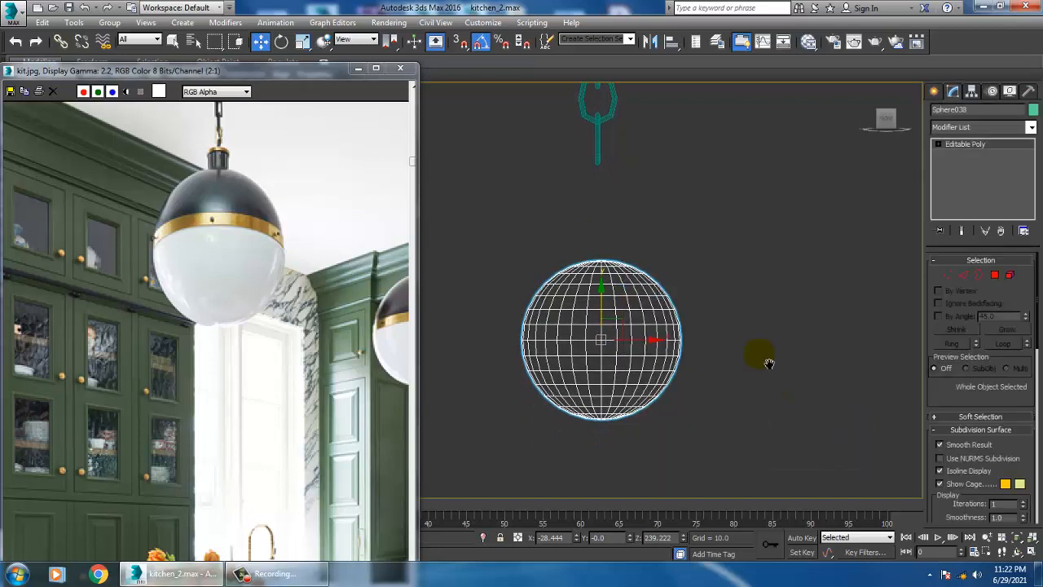
Step: Delete the polygons of the sphere's upper half, leaving an open half-sphere, and leave polygon editing
key("4")
left_click_drag(480, 224, 773, 333)
key("Delete")
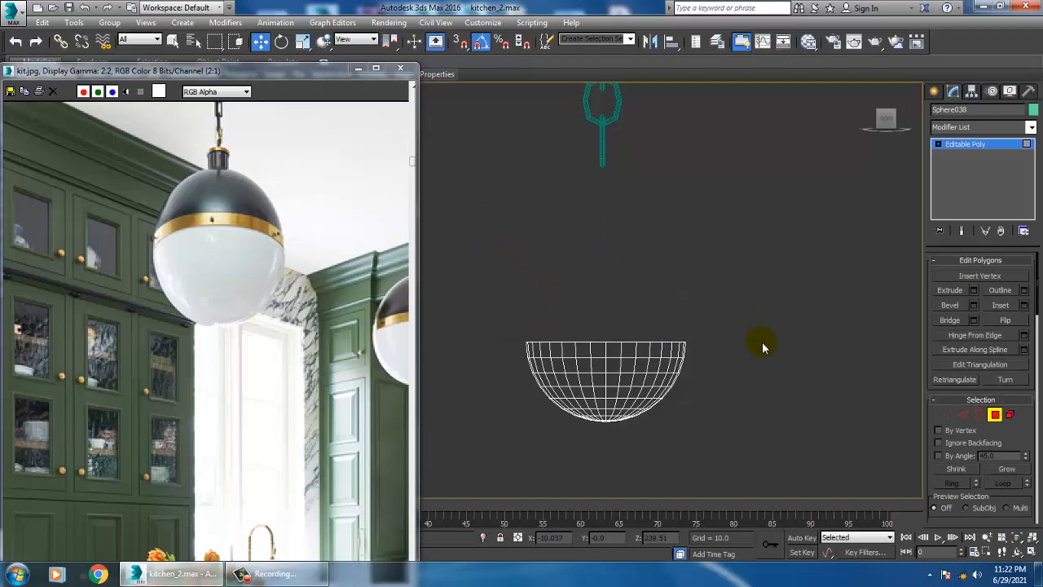
left_click(974, 144)
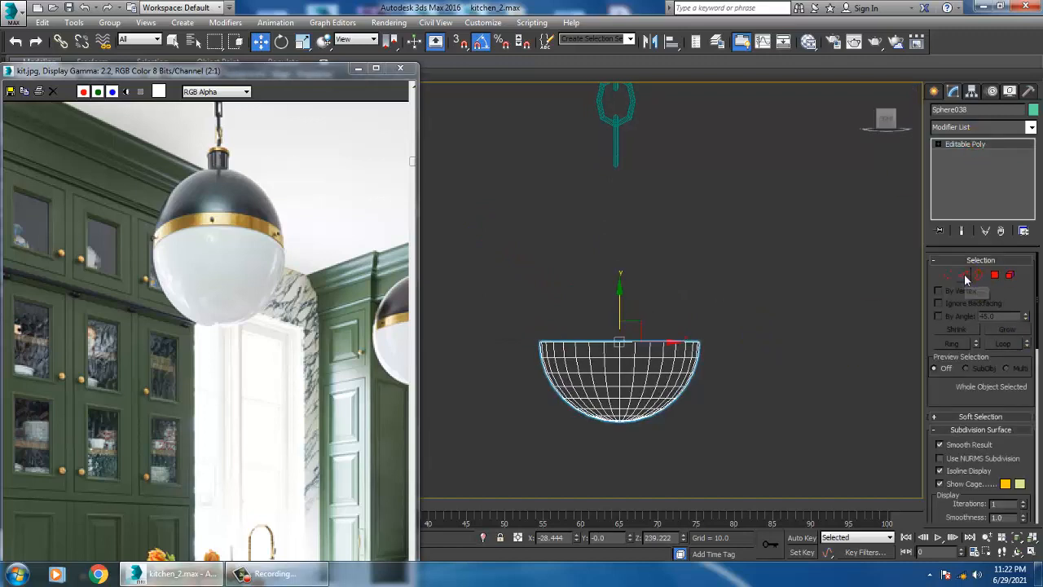
left_click(979, 274)
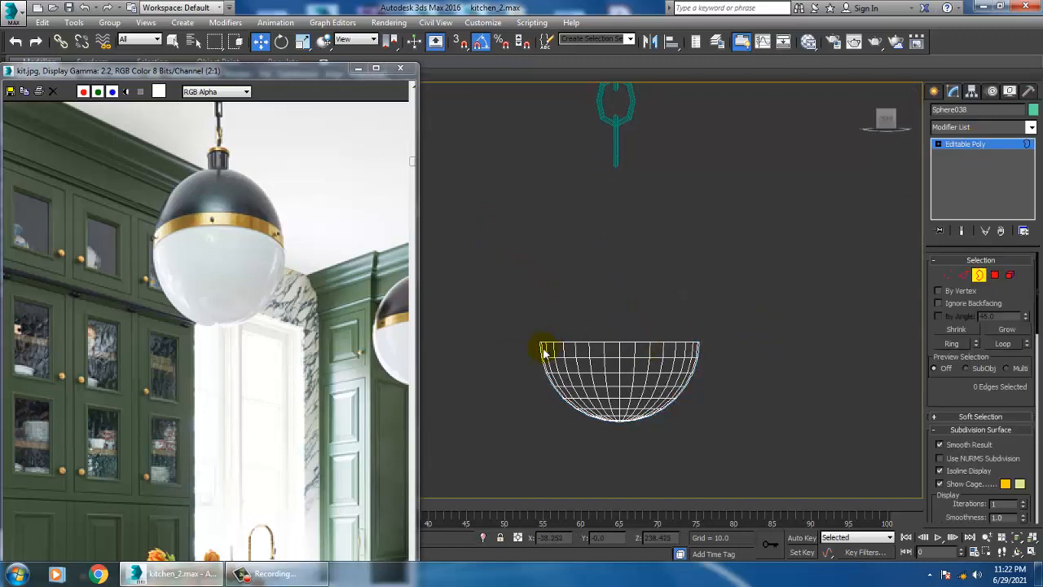
left_click(639, 349)
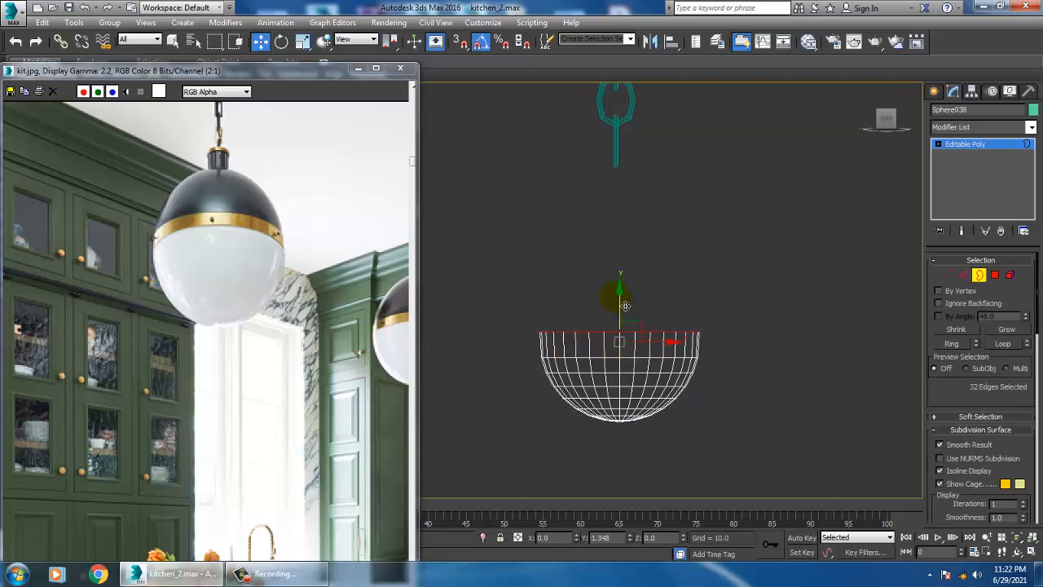
left_click_drag(625, 303, 624, 290)
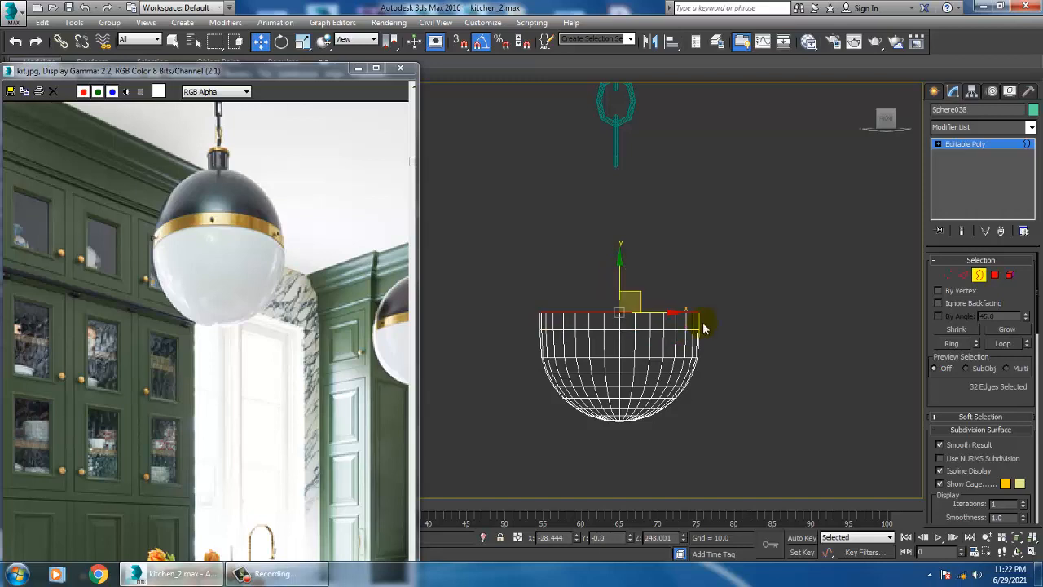
key("ctrl+z")
left_click(985, 145)
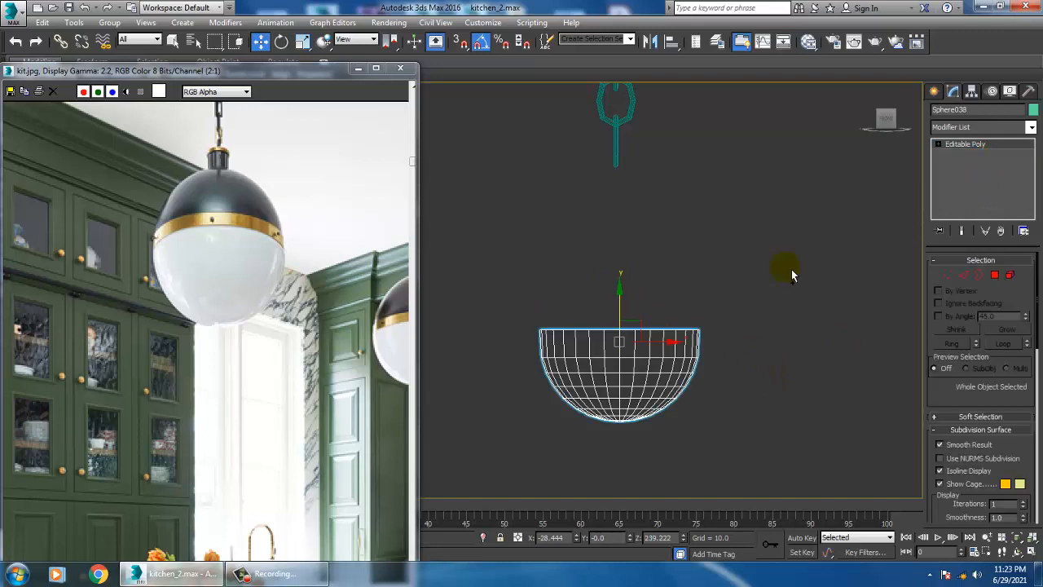
key("ctrl+z")
Step: Copy the half-sphere along X beside the original, and raise the original's open upper border along Y to extend its wall
left_click_drag(669, 350, 885, 350, "shift")
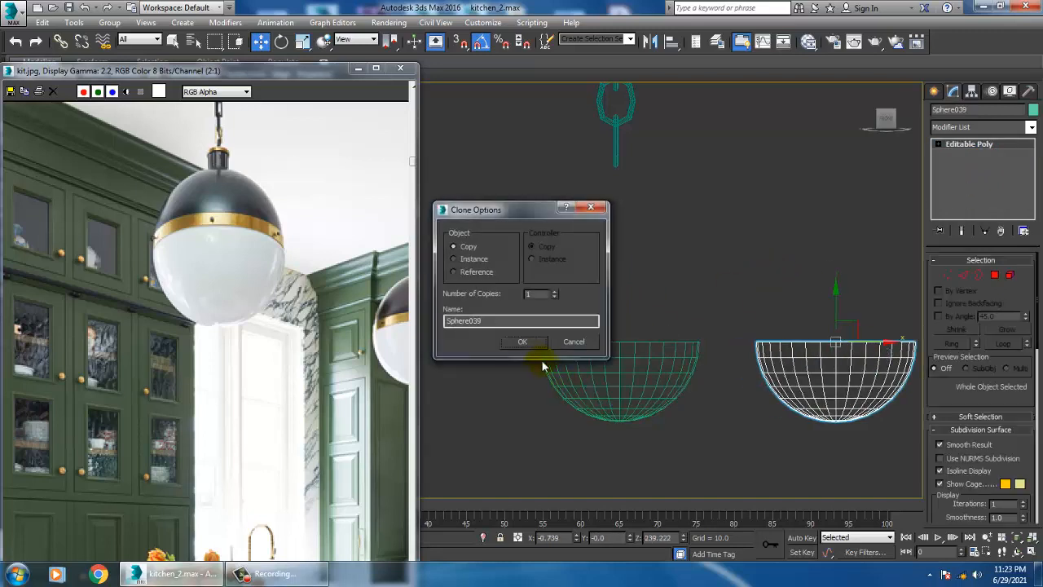
left_click(525, 346)
left_click(600, 384)
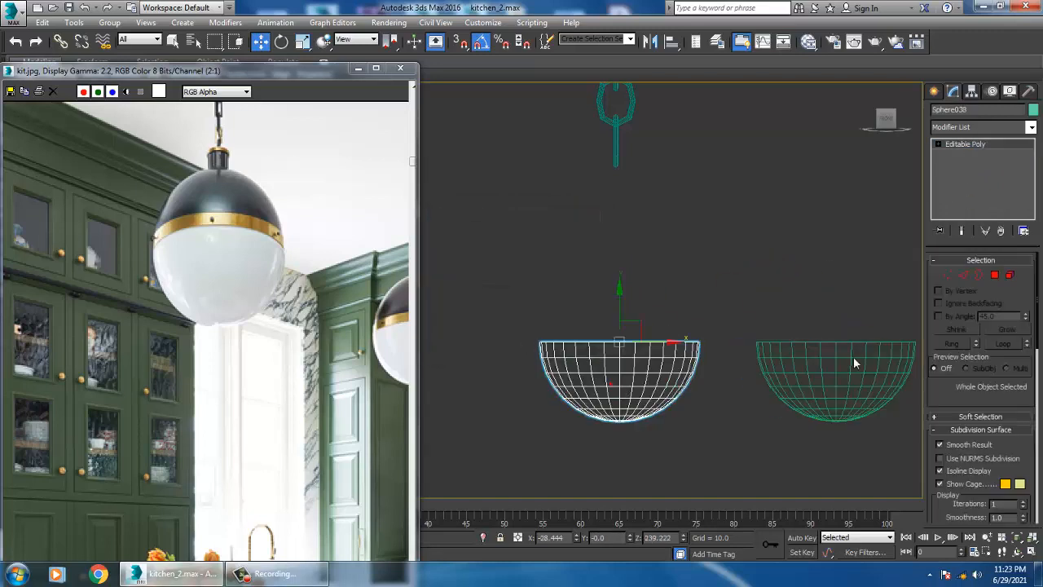
left_click(980, 275)
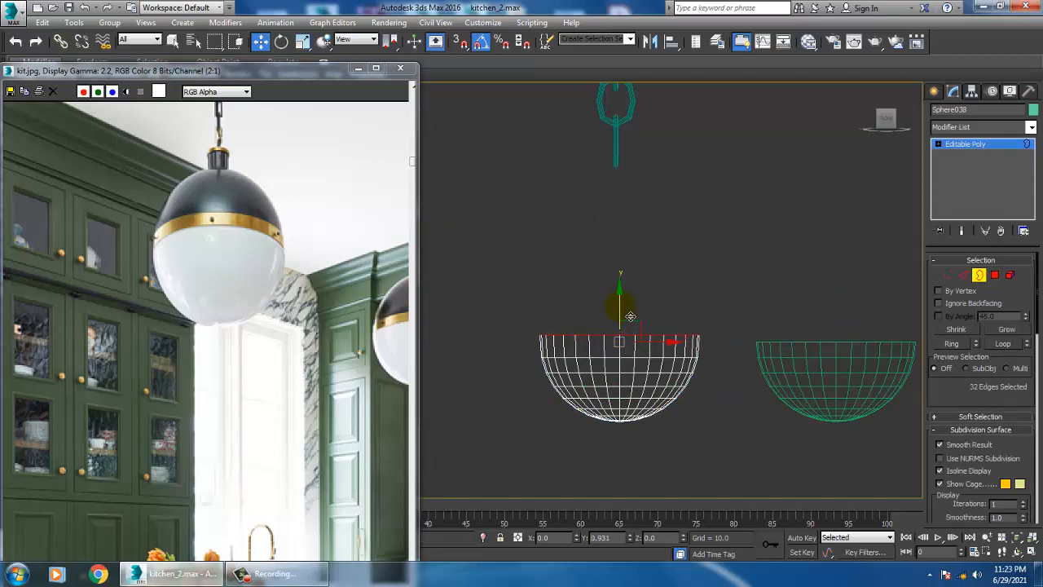
left_click_drag(630, 318, 628, 290)
left_click(961, 143)
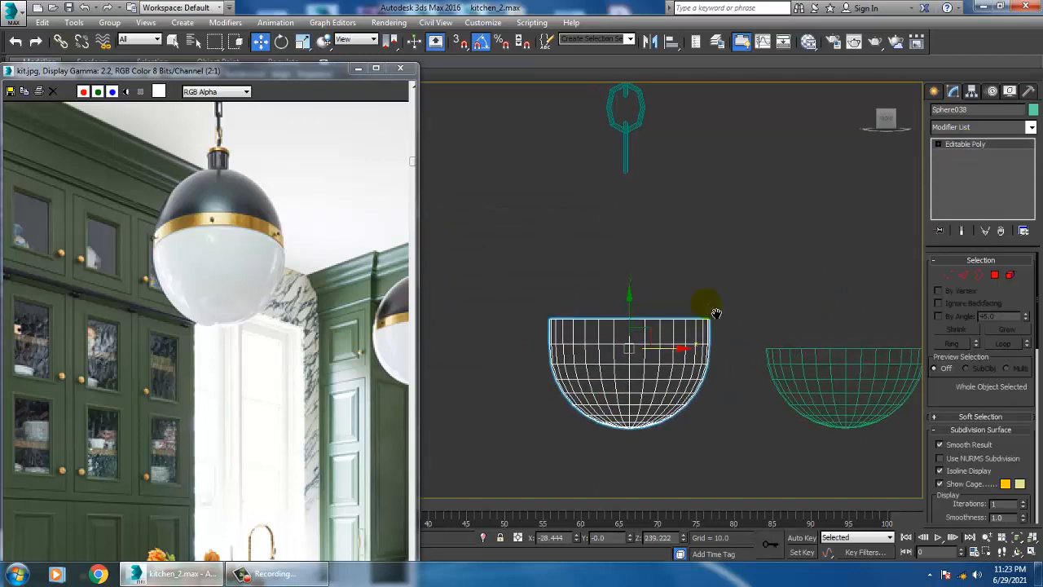
Step: Move the copied half-sphere along X back over the original, and mirror it on the Y axis with No Clone
left_click(827, 411)
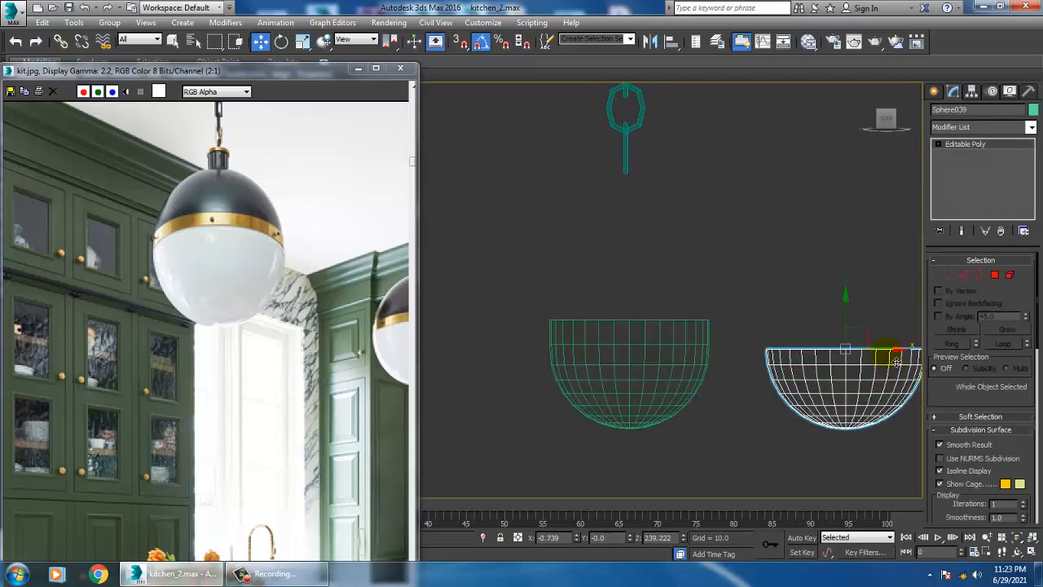
left_click_drag(895, 359, 684, 358)
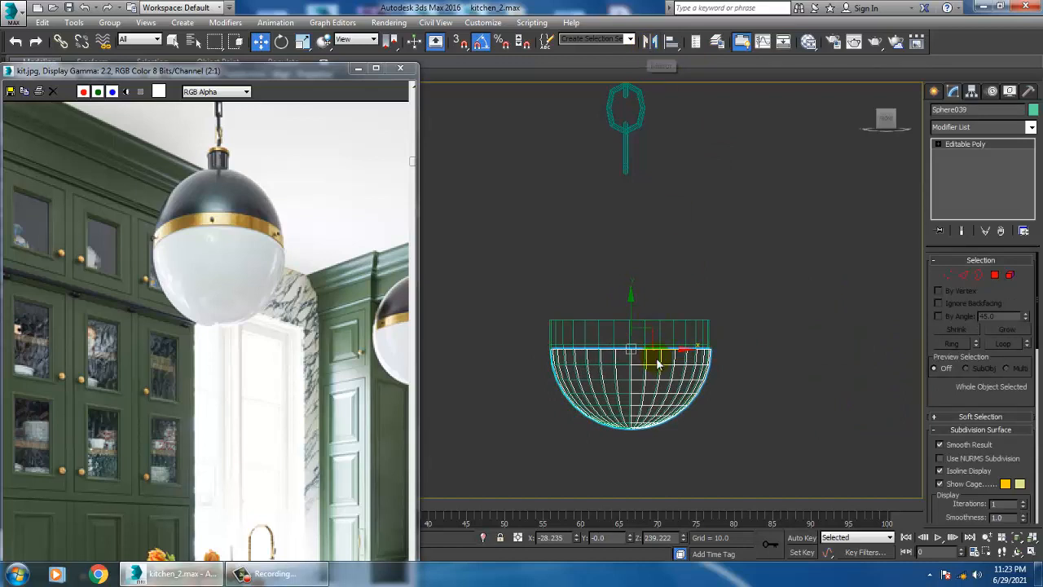
left_click_drag(686, 359, 686, 359)
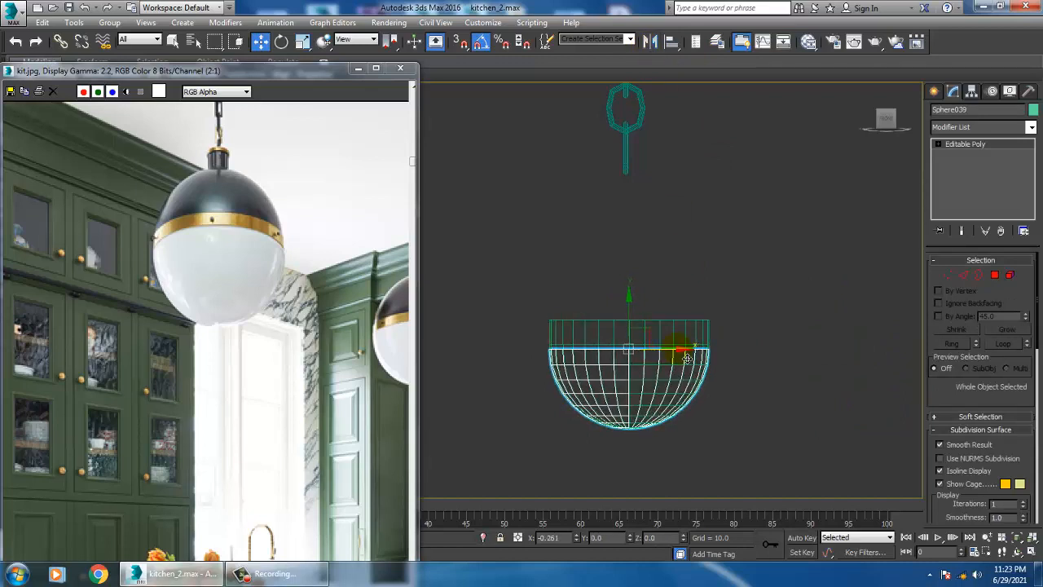
left_click(650, 43)
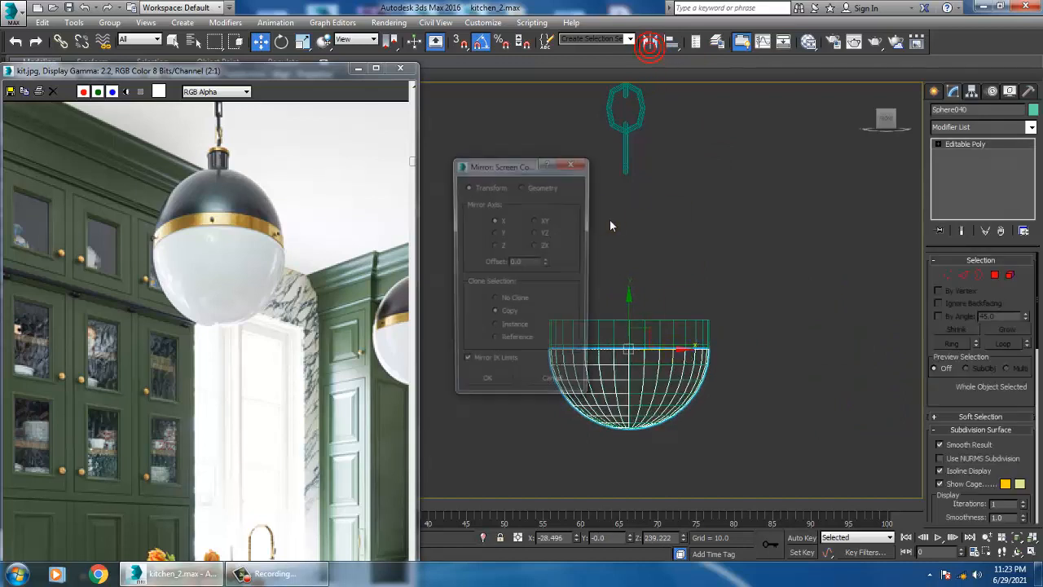
left_click(494, 233)
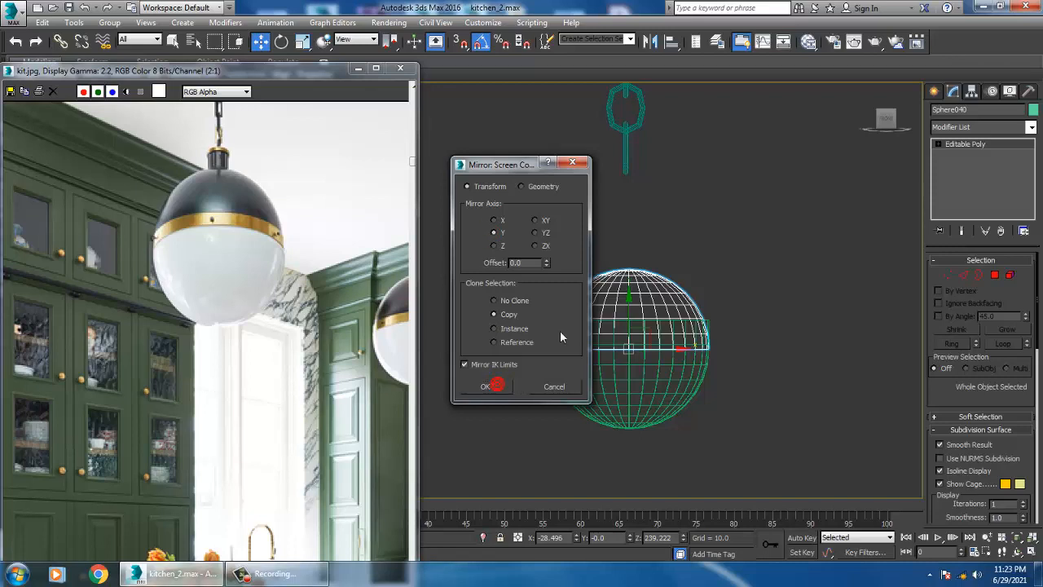
left_click(495, 302)
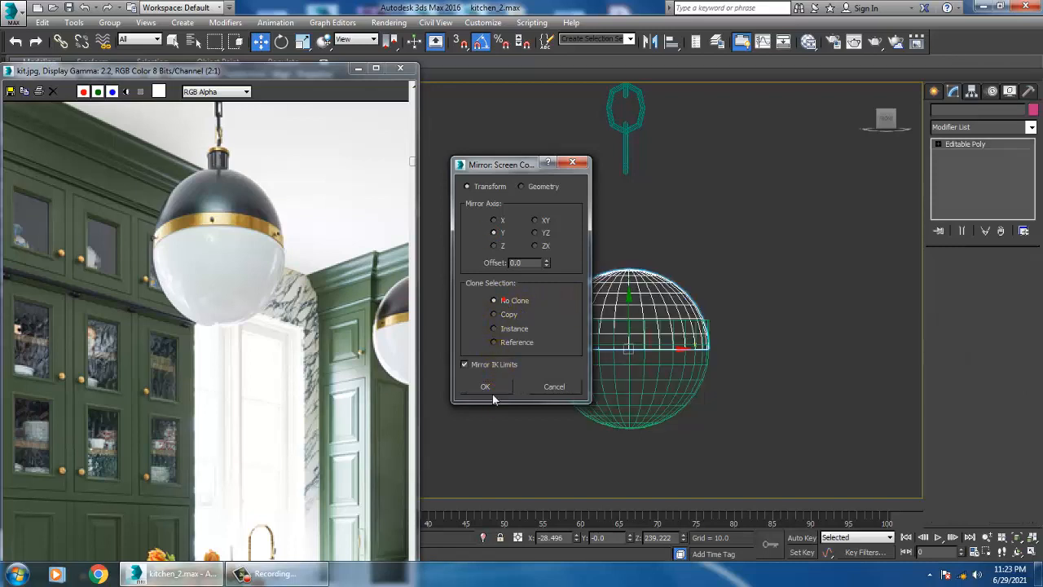
left_click(484, 386)
Step: Move the mirrored half along Y until it sits a narrow gap above the lower half
left_click_drag(641, 300, 650, 246)
scroll(660, 258, "up", 1)
middle_click_drag(652, 246, 670, 257)
scroll(679, 333, "up", 1)
middle_click_drag(678, 333, 691, 323)
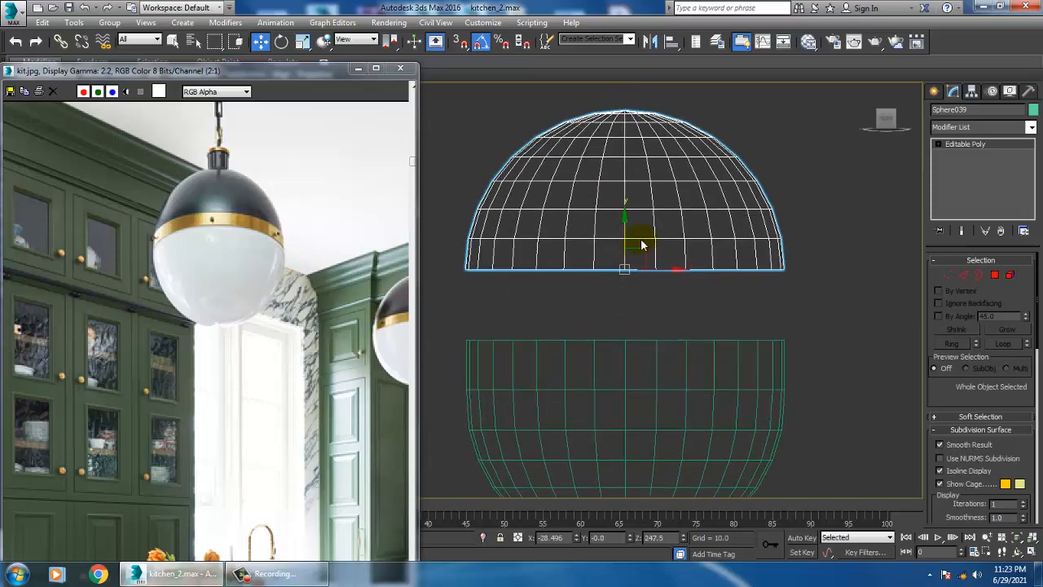
left_click_drag(634, 246, 636, 275)
scroll(690, 302, "down", 2)
scroll(686, 280, "up", 1)
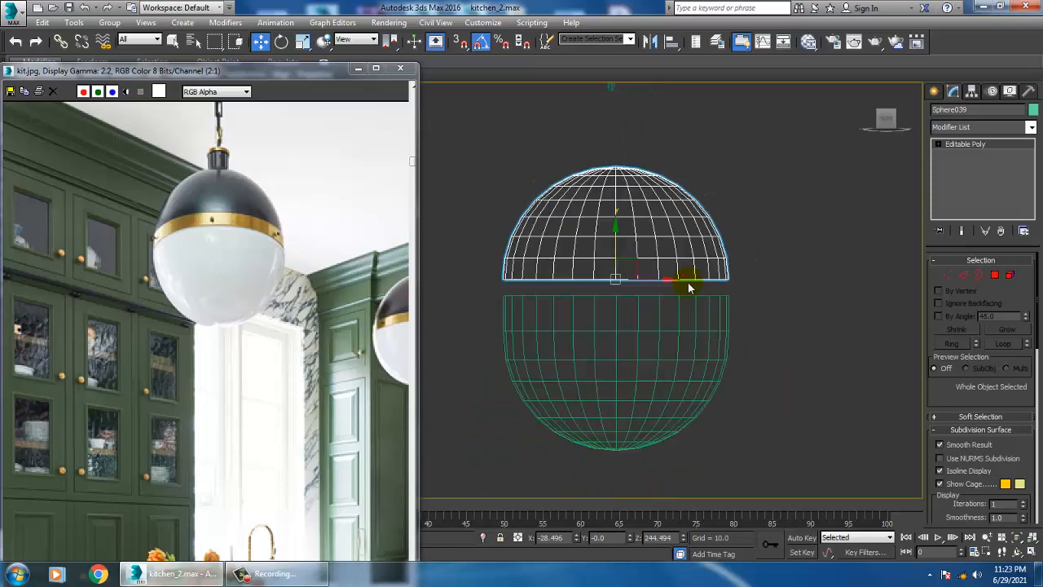
scroll(704, 296, "up", 1)
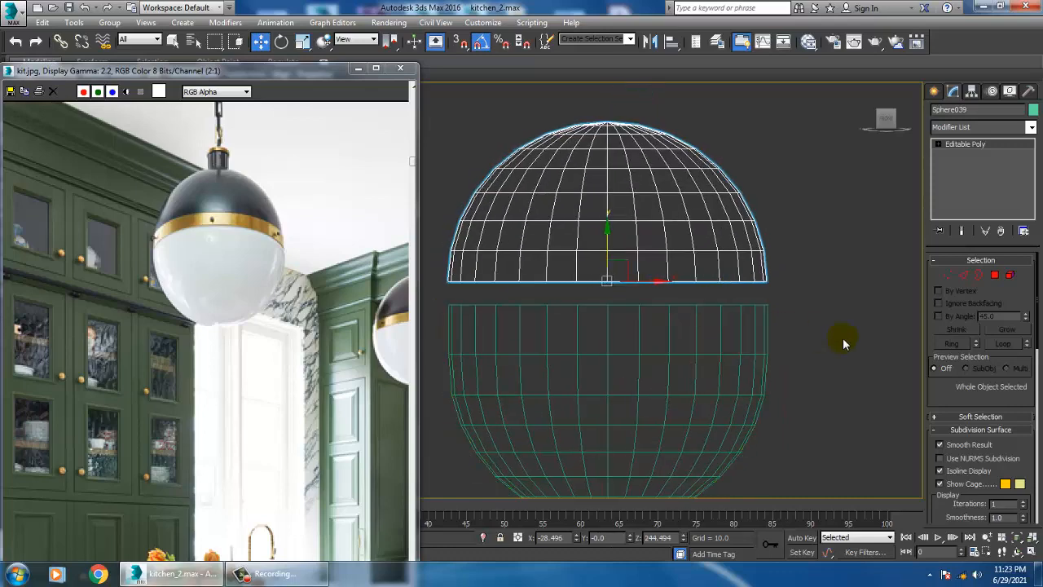
Step: Attach the lower half of the globe to the upper dome so both form one Editable Poly
left_click(983, 278)
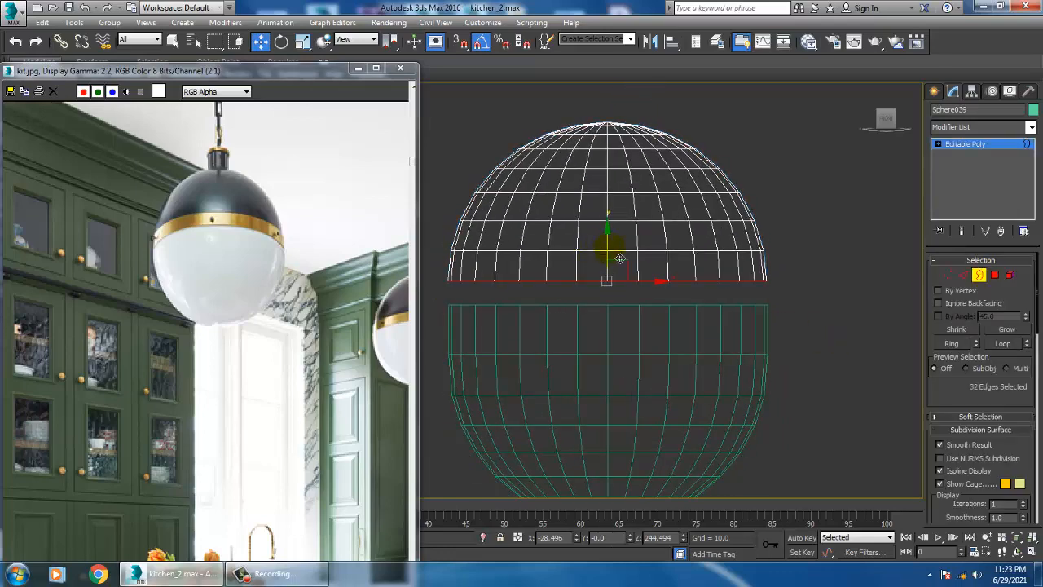
left_click(981, 147)
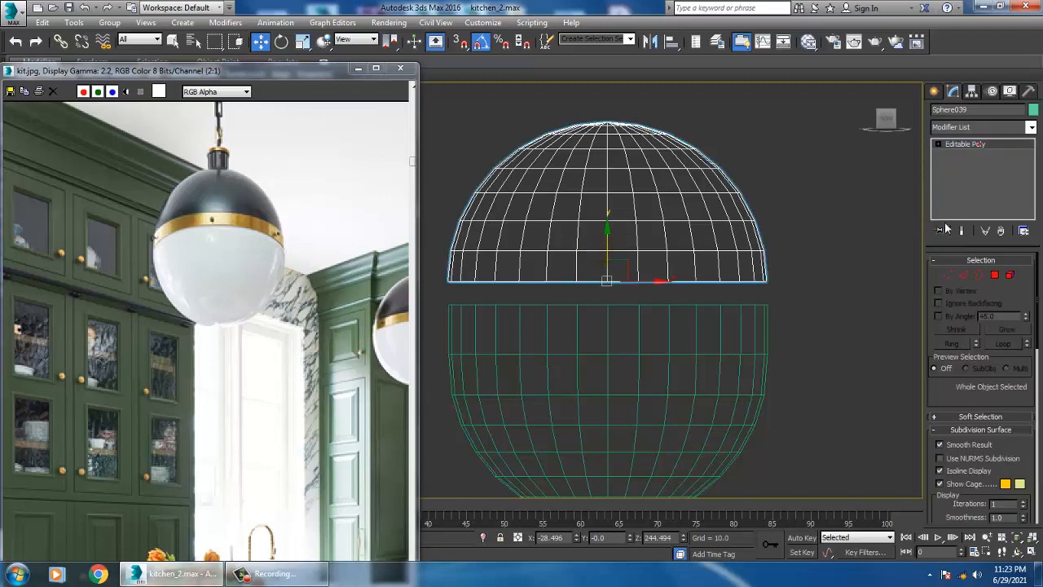
scroll(985, 326, "down", 5)
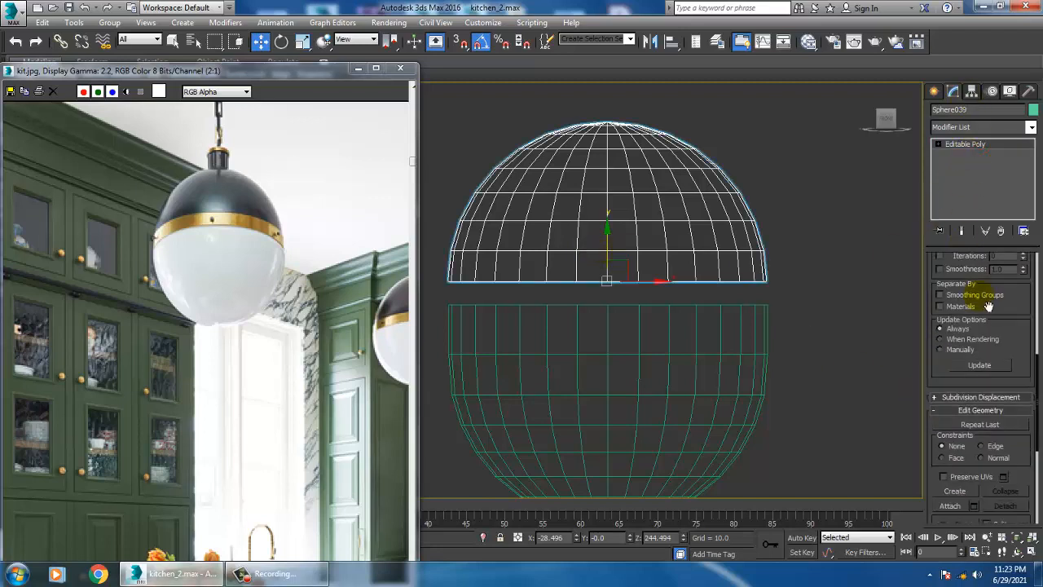
left_click(647, 329)
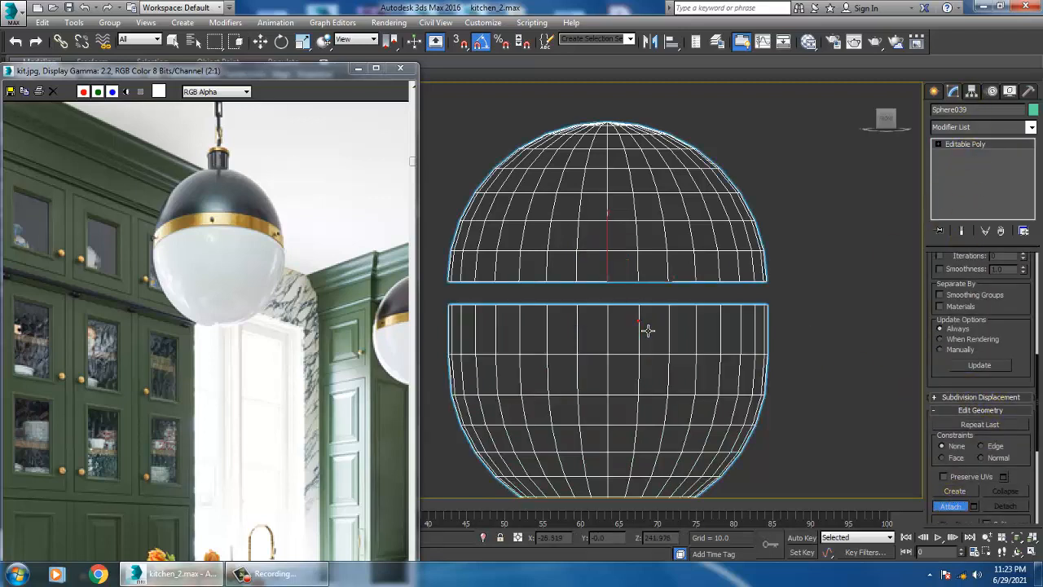
key("w")
Step: Select the facing open borders of both halves and bridge them to close the gap around the globe
key("2")
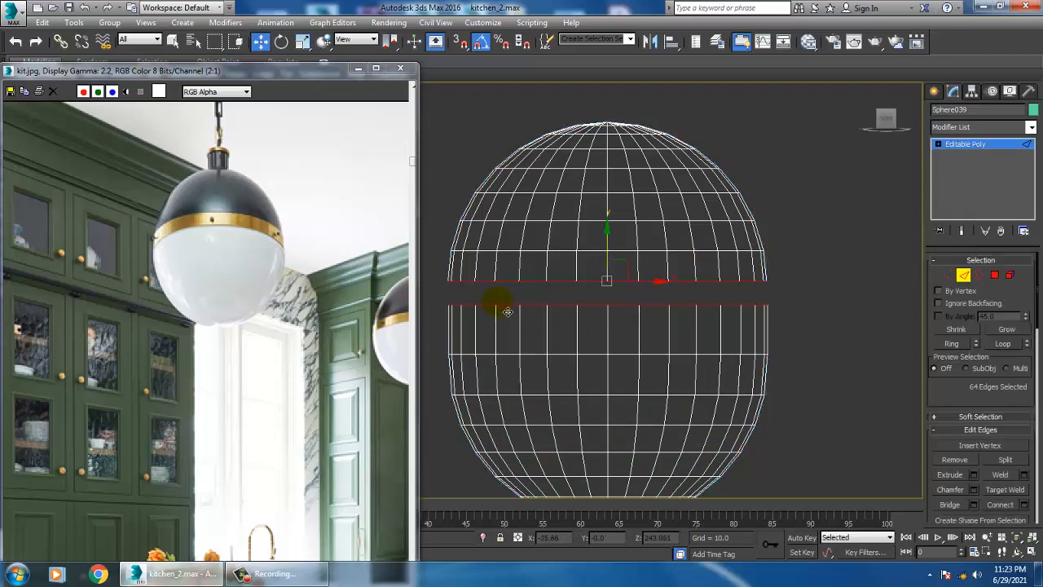
left_click(952, 500)
key("ctrl+z")
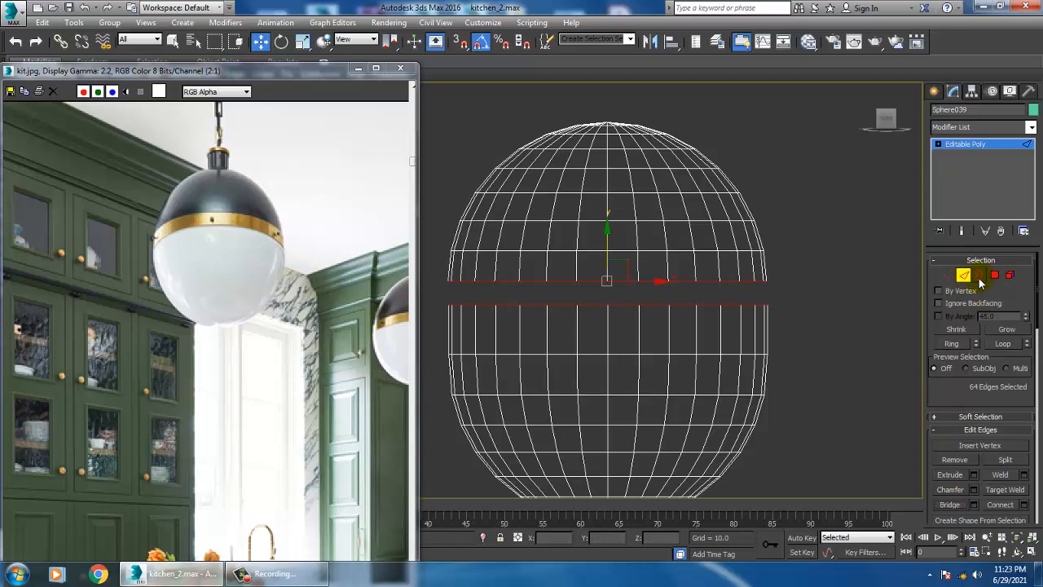
left_click(978, 275)
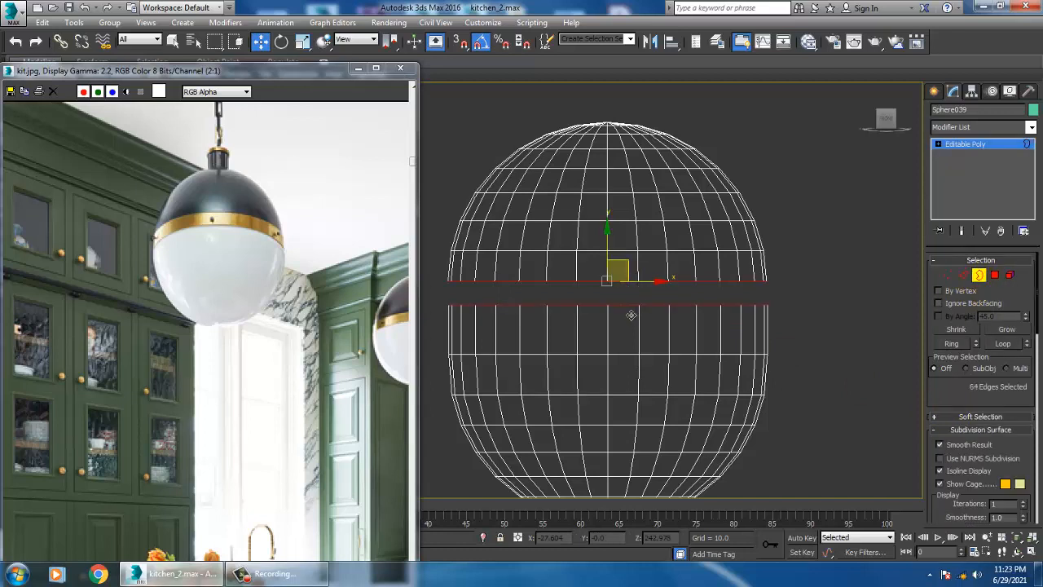
scroll(942, 382, "down", 5)
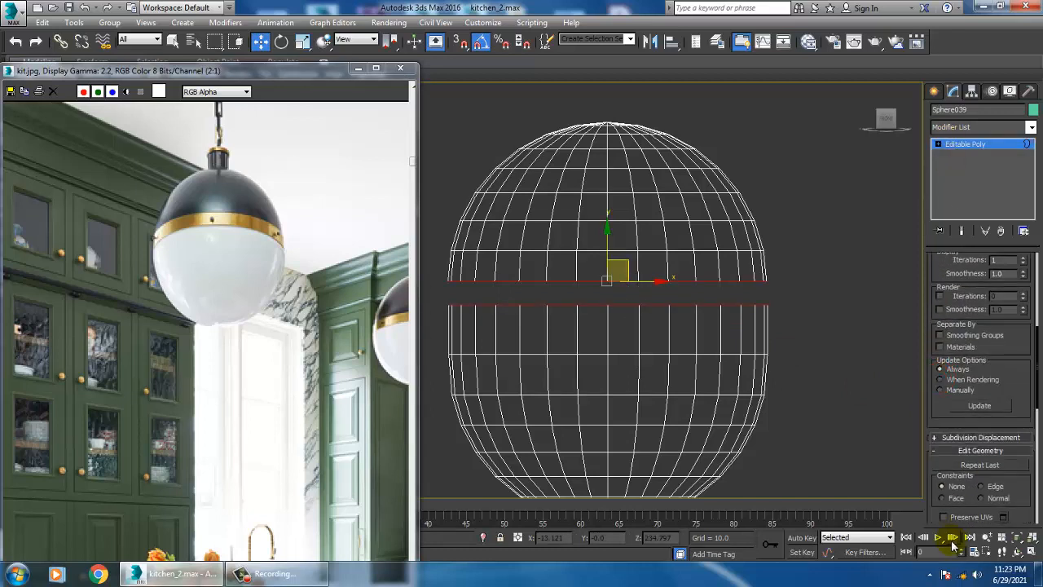
scroll(946, 407, "down", 6)
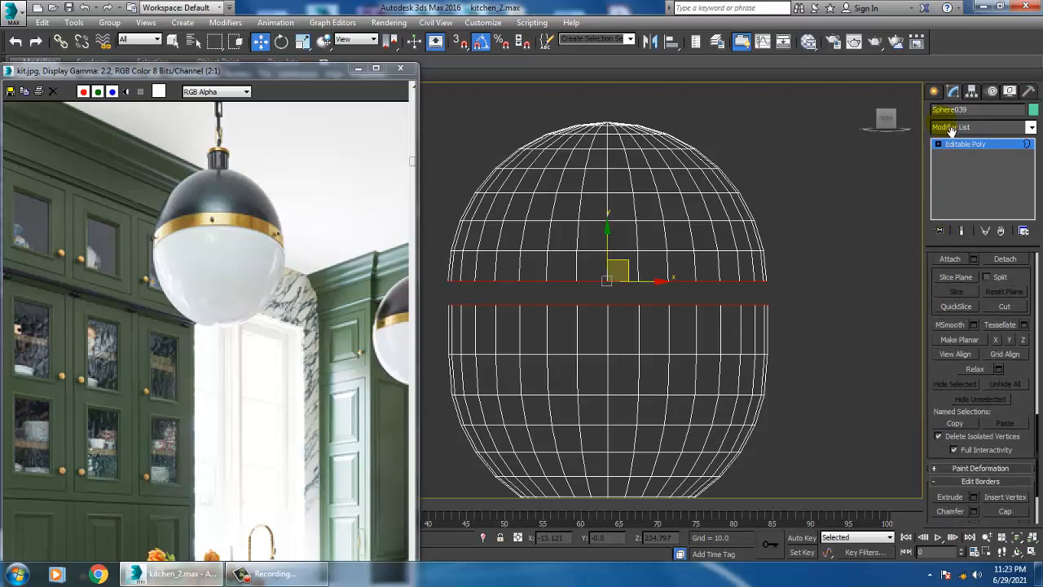
scroll(945, 367, "down", 3)
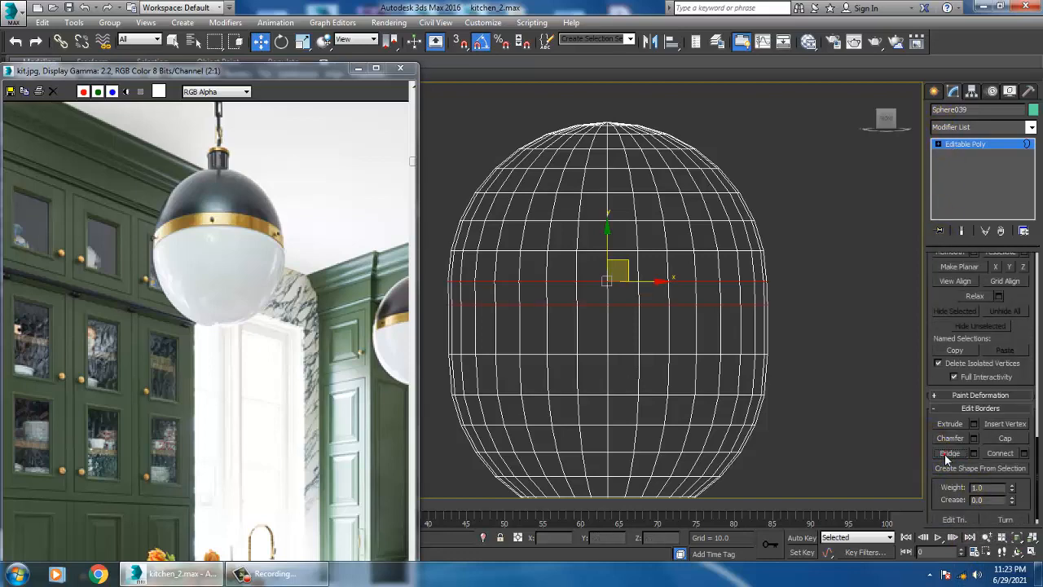
scroll(774, 349, "up", 2)
scroll(770, 342, "down", 4)
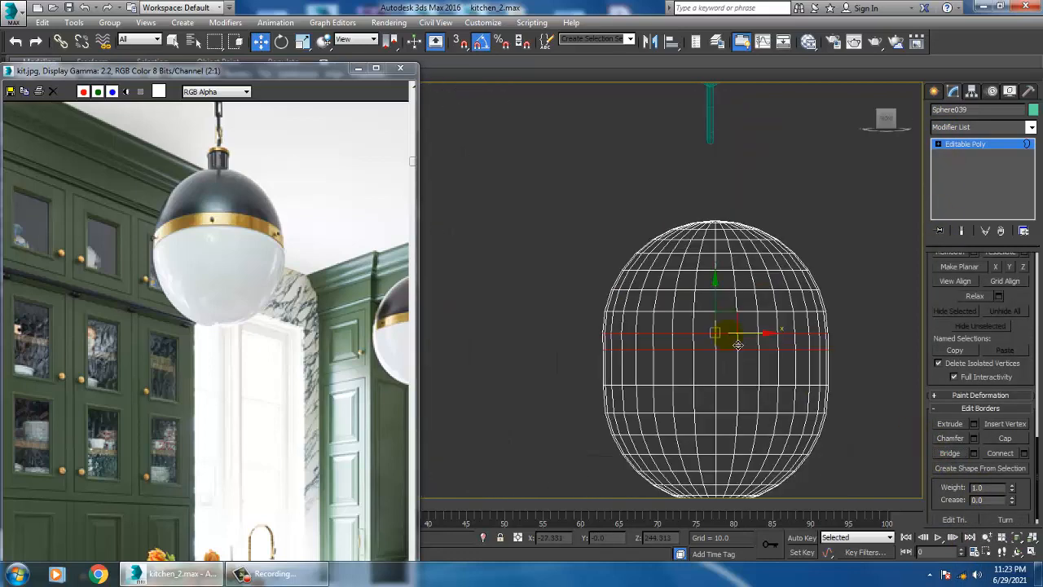
Step: Select the upper dome's vertices and nudge them slightly along X to line up with the lower half
key("1")
left_click_drag(926, 359, 922, 344)
scroll(803, 274, "up", 2)
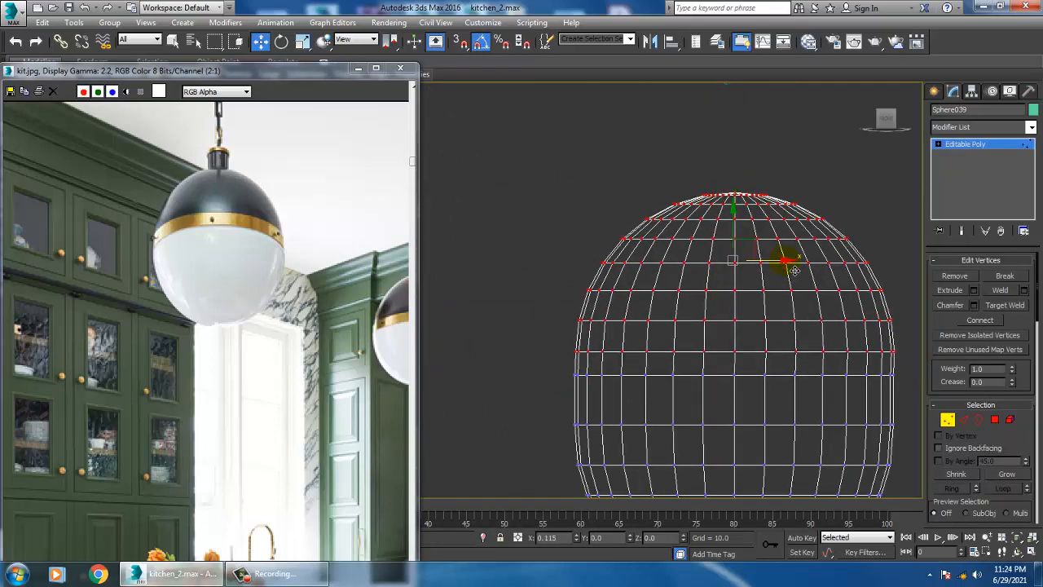
left_click_drag(794, 270, 791, 269)
scroll(785, 277, "down", 2)
middle_click_drag(782, 332, 723, 305)
scroll(722, 308, "up", 2)
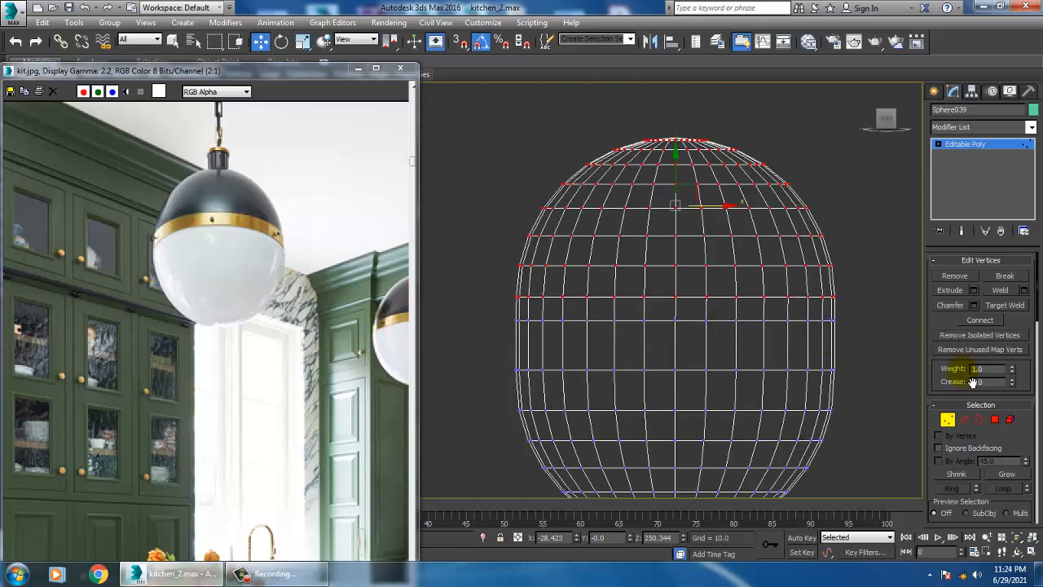
Step: Extrude the ring of polygons between the two globe halves outward by 0.15 along Local Normal
left_click(995, 420)
middle_click_drag(836, 365, 809, 361)
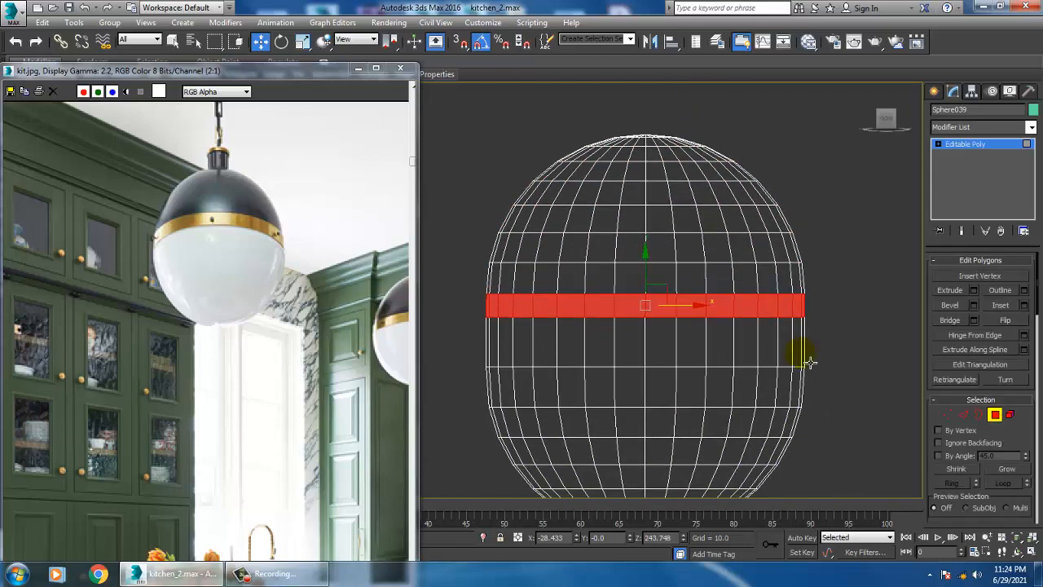
left_click(975, 291)
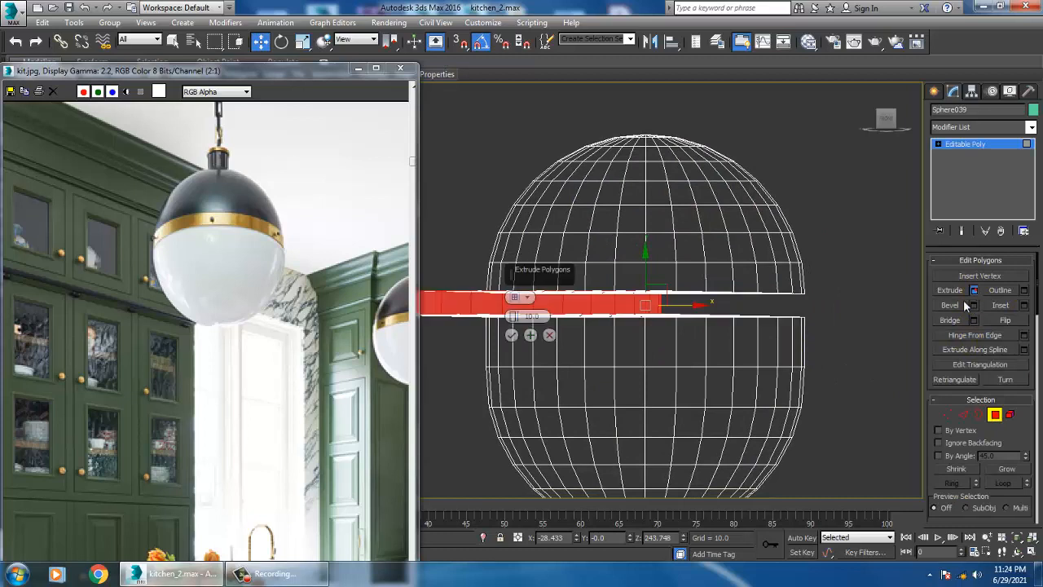
left_click(522, 297)
left_click(542, 317)
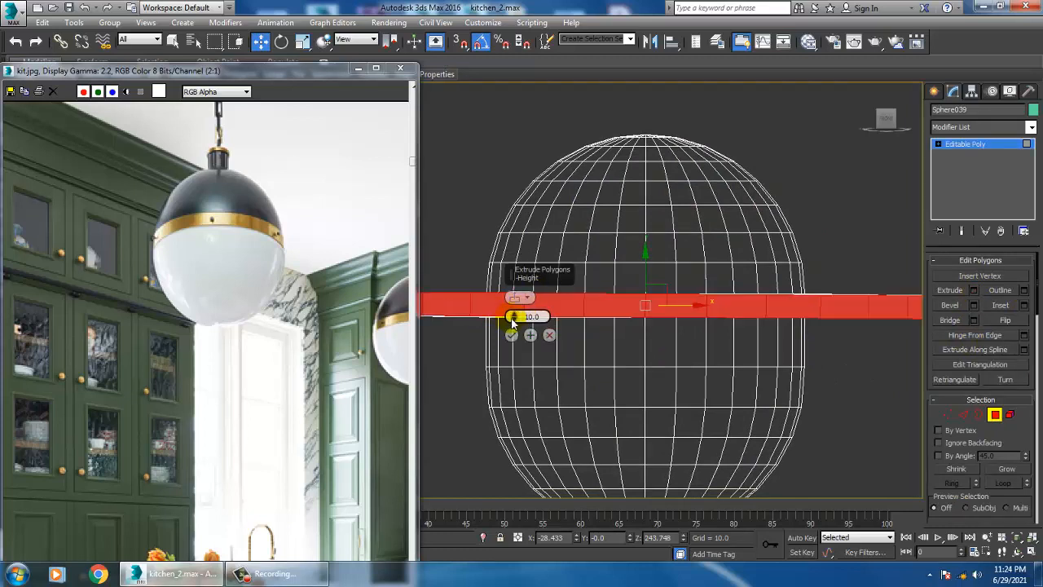
left_click_drag(512, 322, 549, 478)
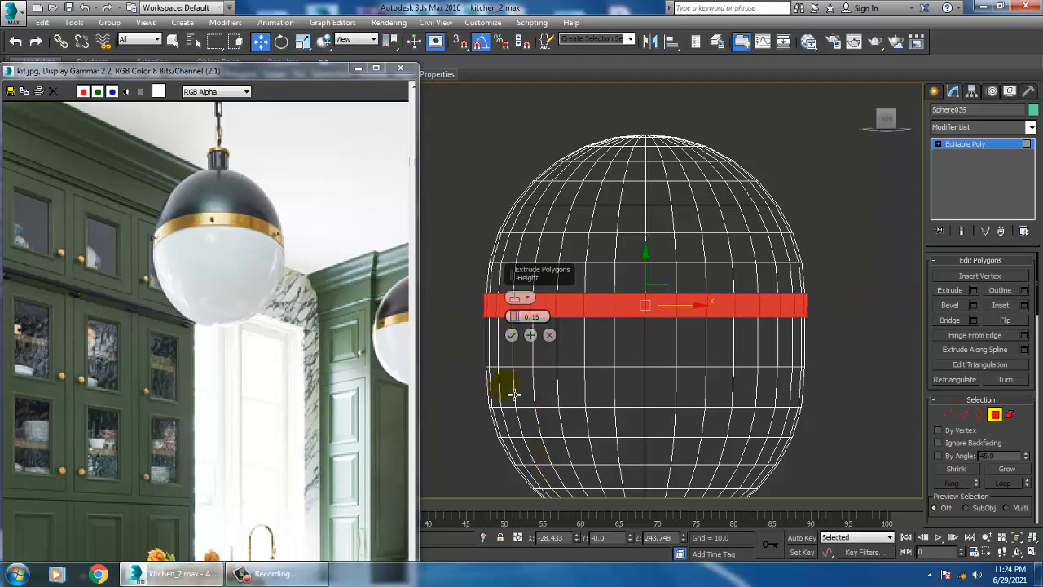
left_click(510, 336)
Step: Select the cap polygons at the top of the dome and extrude them upward 5.069 to form a neck
scroll(717, 269, "up", 6)
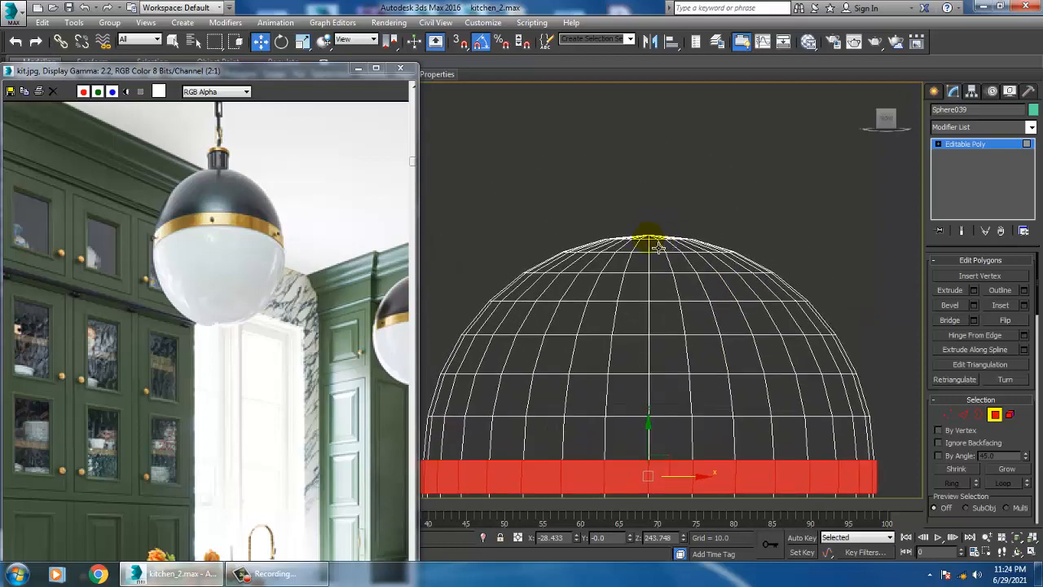
left_click_drag(716, 242, 717, 243)
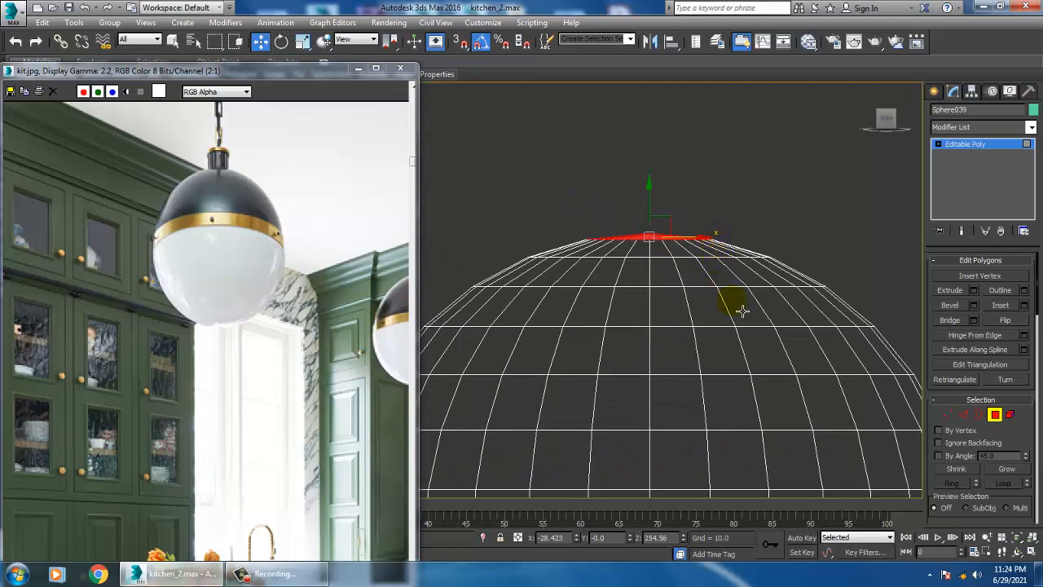
key("alt+w")
middle_click(810, 337)
key("alt+w")
key("z")
scroll(686, 300, "down", 4)
middle_click_drag(687, 300, 668, 350, "alt")
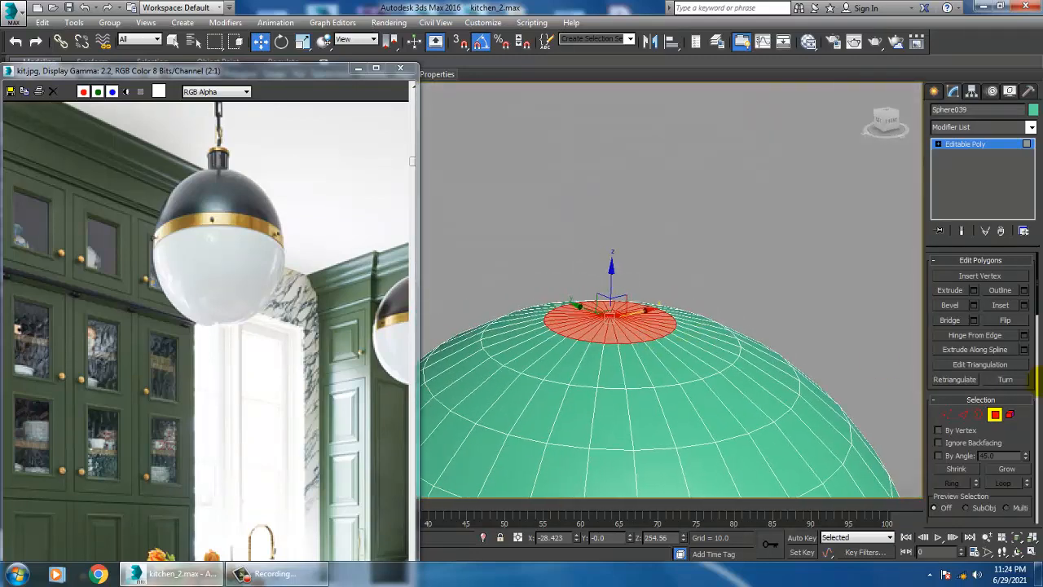
left_click(974, 290)
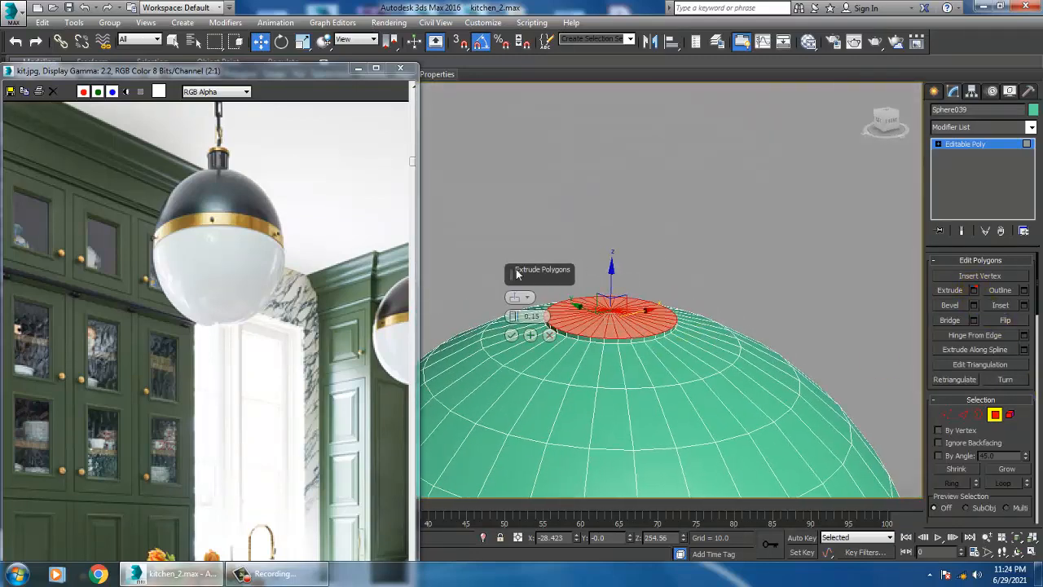
left_click_drag(513, 319, 537, 326)
left_click(512, 335)
Step: Scale down the neck's top cap polygons until the sides of the neck run straight up from the dome
key("alt+w")
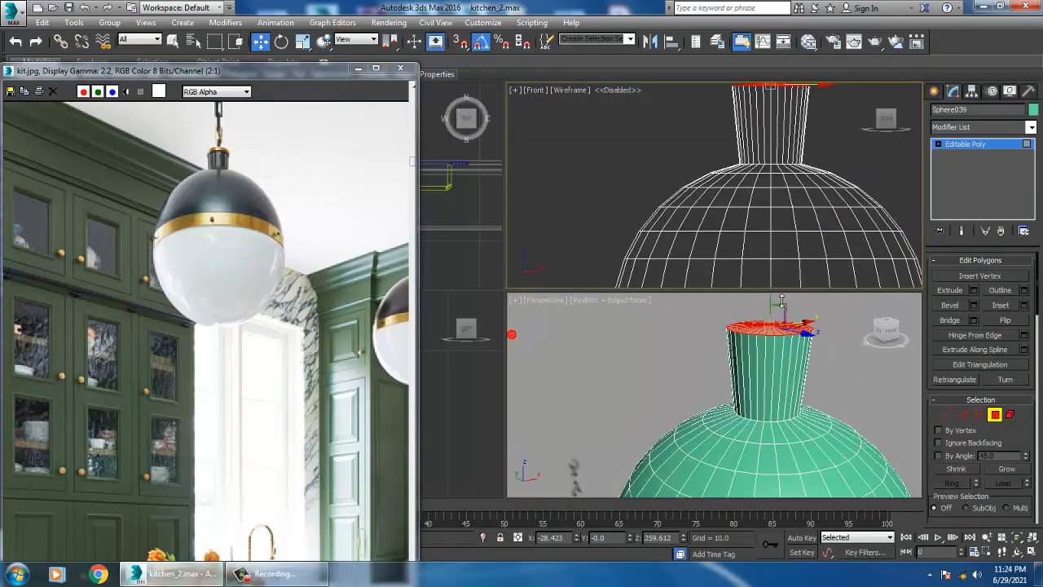
key("alt+w")
scroll(784, 352, "down", 4)
middle_click_drag(554, 218, 664, 265)
key("r")
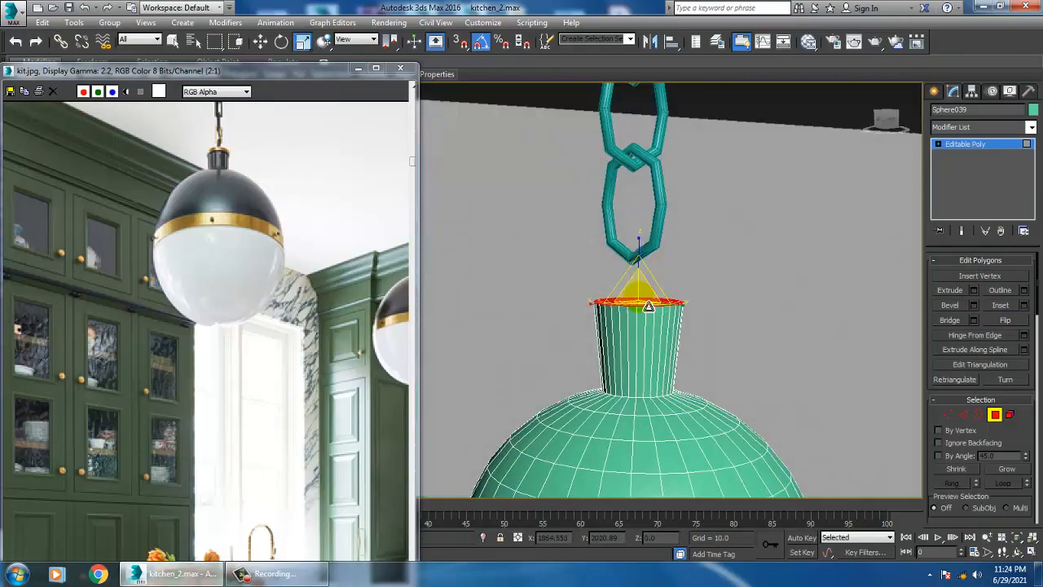
left_click_drag(650, 304, 676, 331)
scroll(676, 324, "down", 2)
middle_click_drag(675, 371, 663, 256)
scroll(652, 237, "down", 4)
scroll(654, 281, "up", 3)
scroll(658, 232, "up", 3)
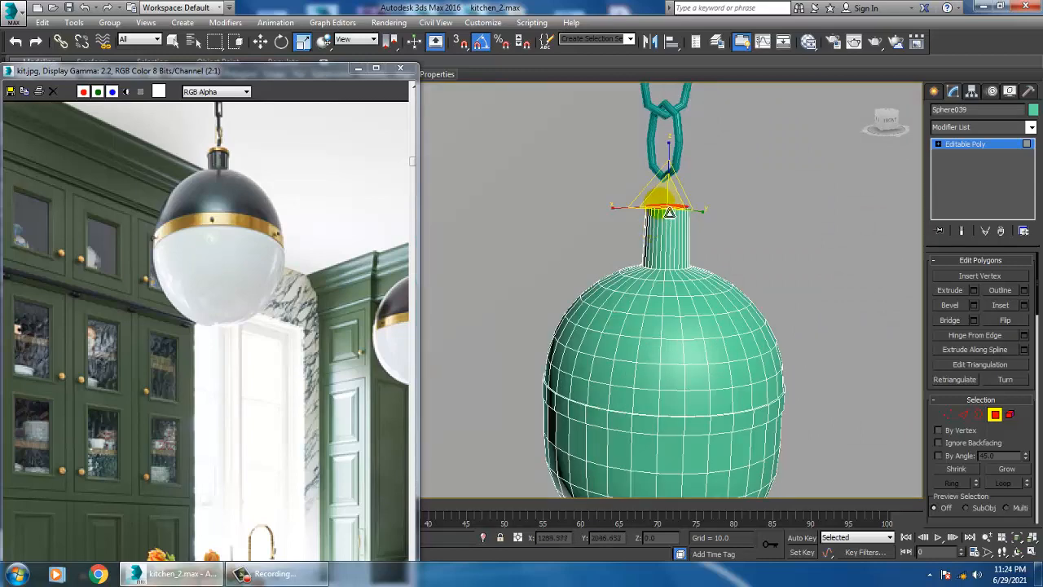
left_click_drag(666, 207, 658, 203)
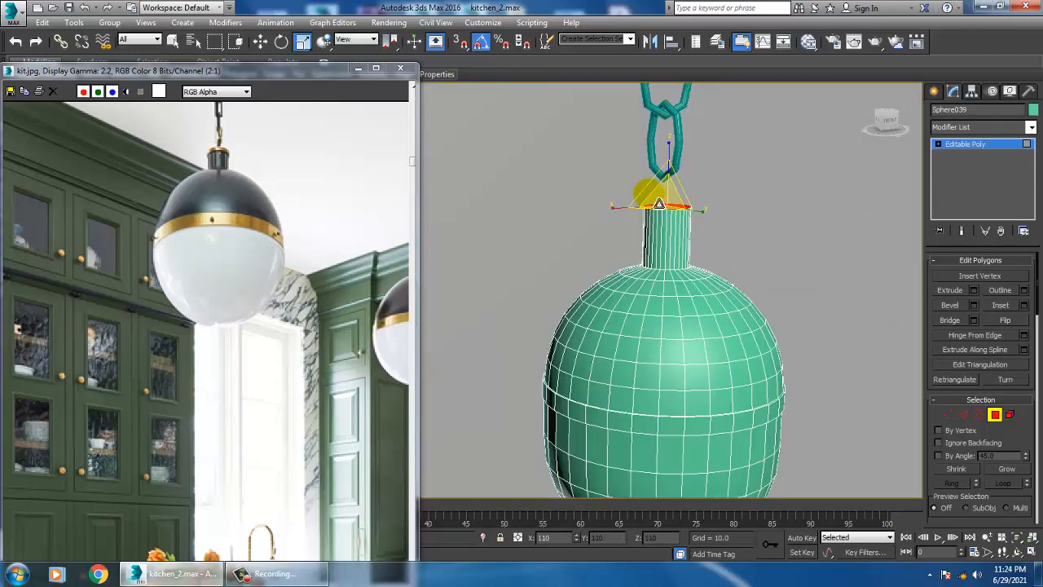
Step: Connect the neck's vertical edges with 1 segment and move the new loop up about 2 units to just below the top
scroll(700, 234, "up", 3)
middle_click_drag(700, 234, 742, 264)
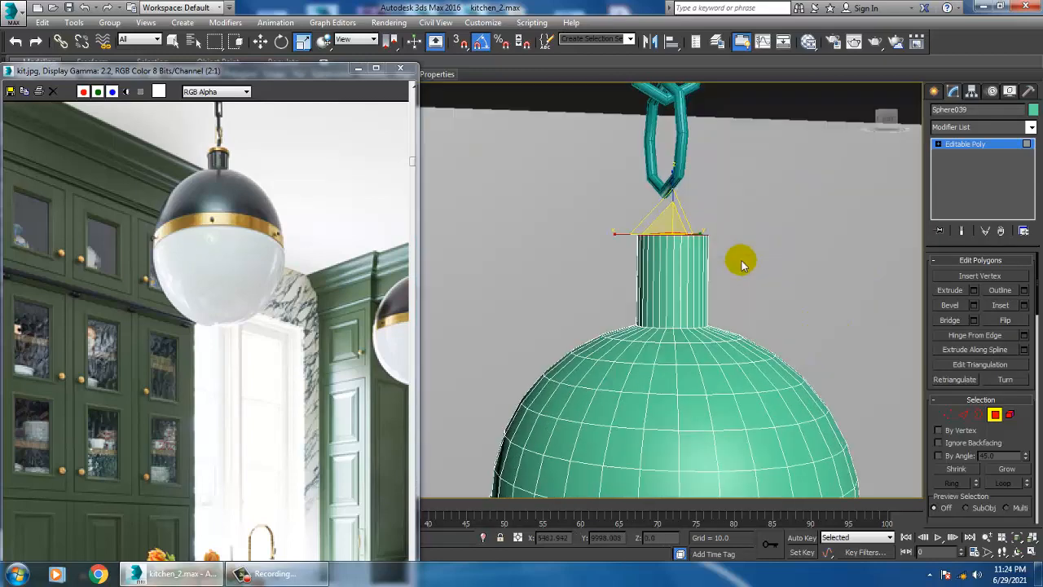
scroll(743, 264, "up", 3)
middle_click_drag(620, 217, 644, 248)
scroll(643, 247, "up", 2)
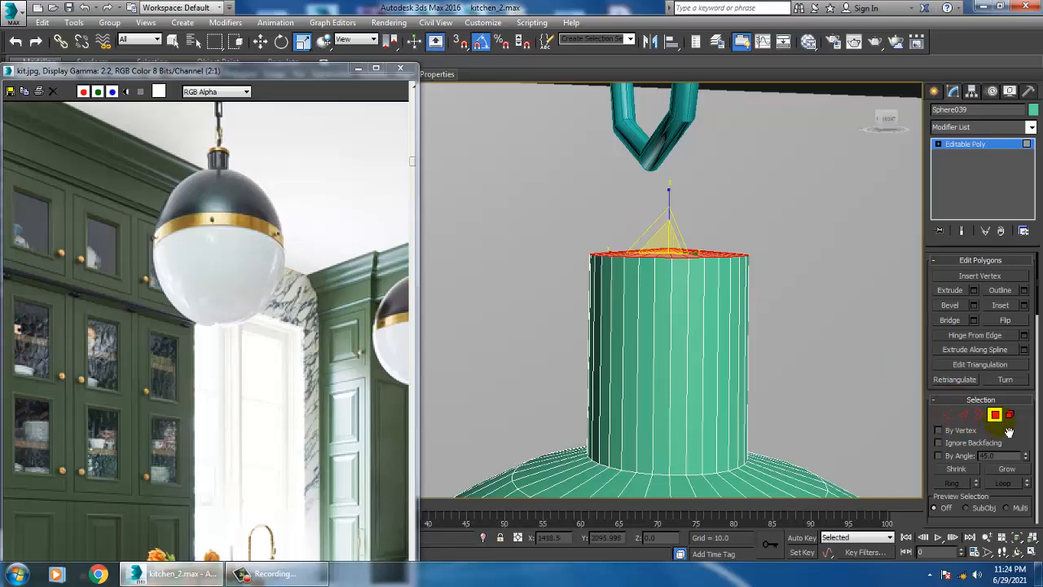
left_click(963, 416)
left_click_drag(487, 342, 870, 366)
middle_click_drag(751, 306, 746, 287, "alt")
left_click(1024, 506)
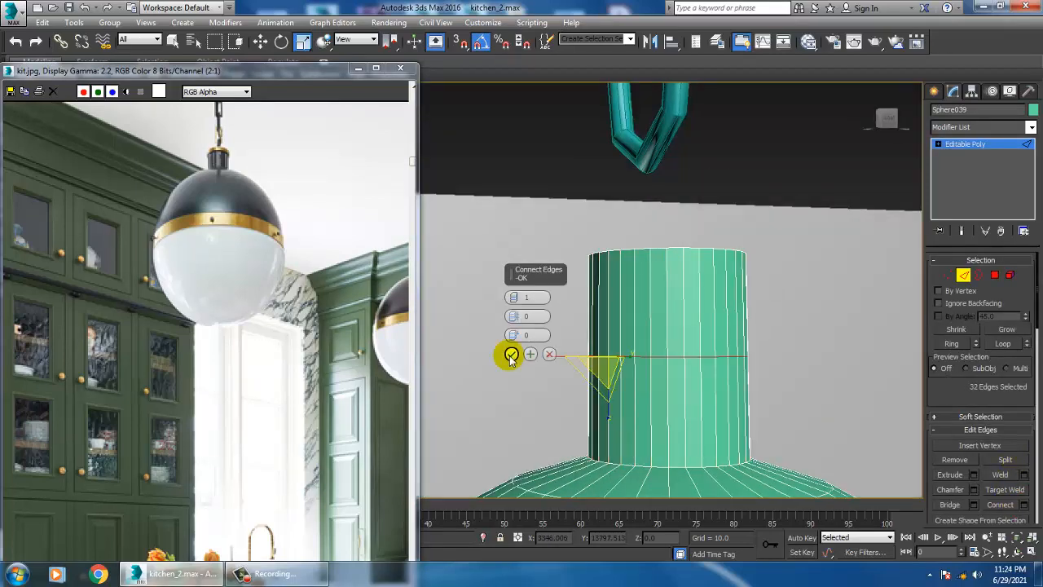
left_click(509, 355)
key("w")
left_click_drag(674, 333, 666, 244)
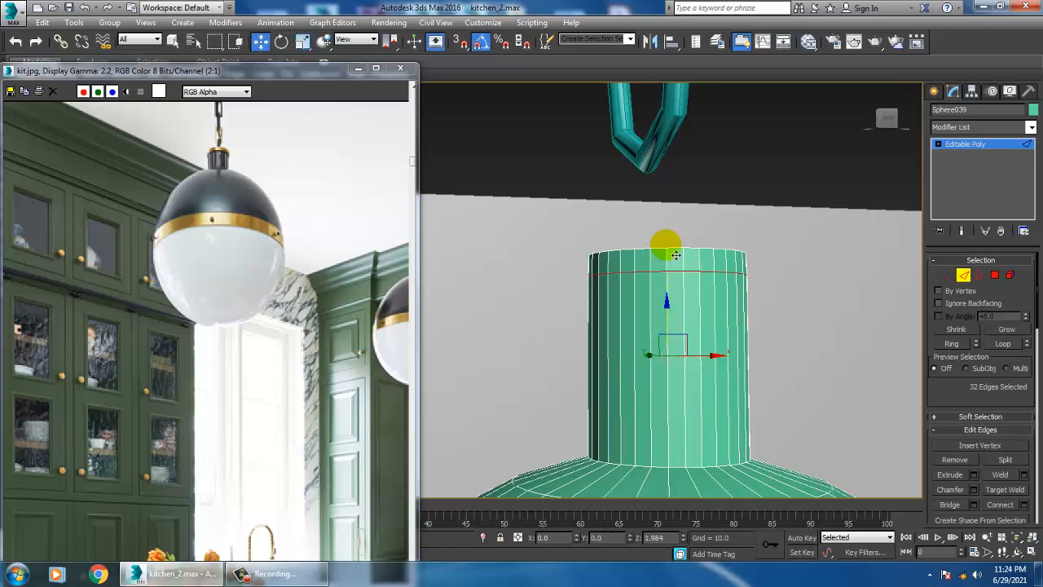
Step: Flatten the neck's top cap by scaling its polygons along Y to about 2%
left_click(994, 276)
key("alt+w")
middle_click(781, 173)
key("alt+w")
middle_click_drag(778, 171, 793, 285)
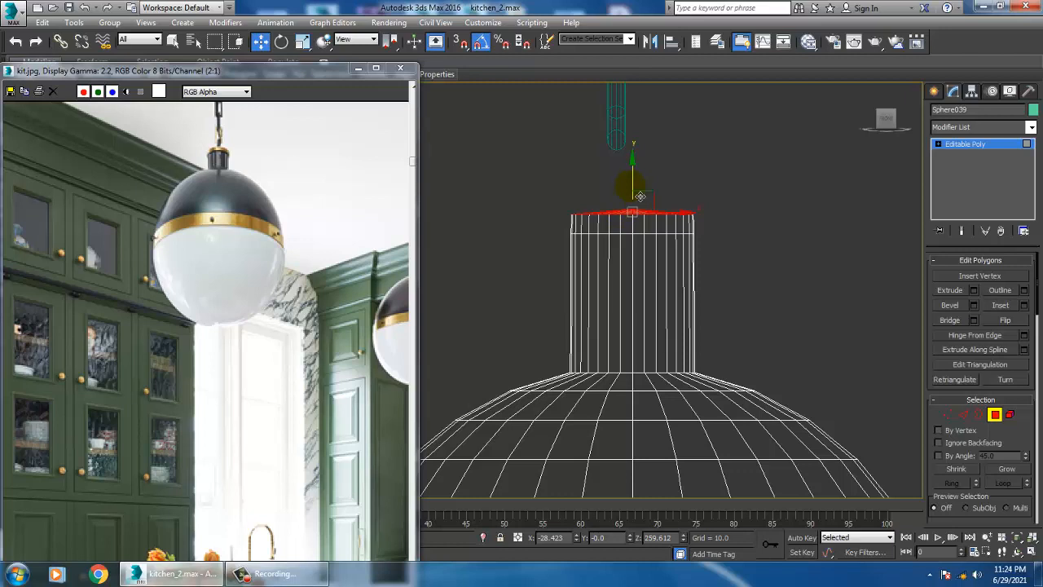
key("r")
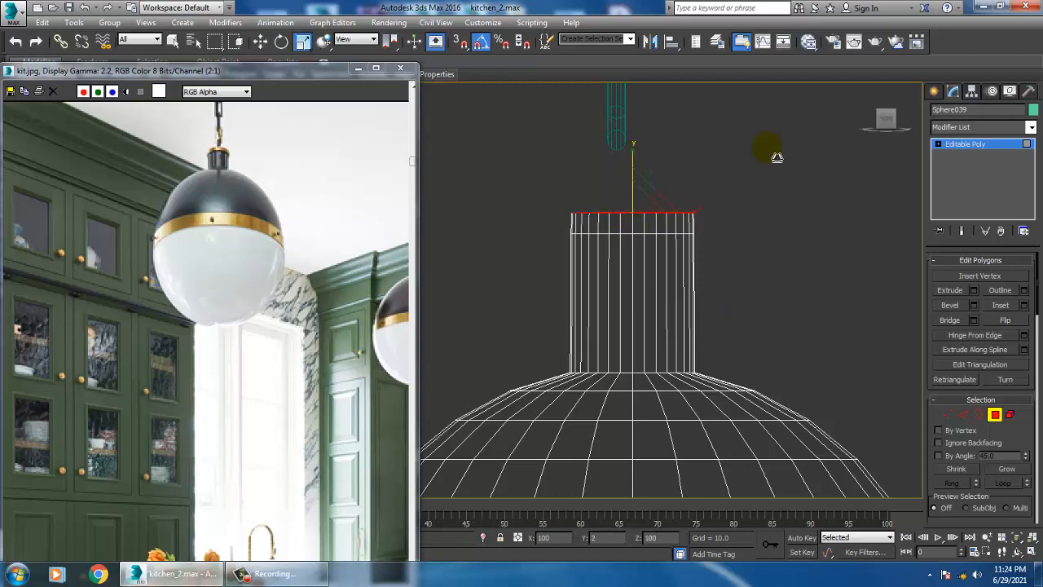
Step: Select the narrow ring of polygons at the top of the neck and extrude it outward by 0.227 as a collar
left_click_drag(730, 221, 737, 225)
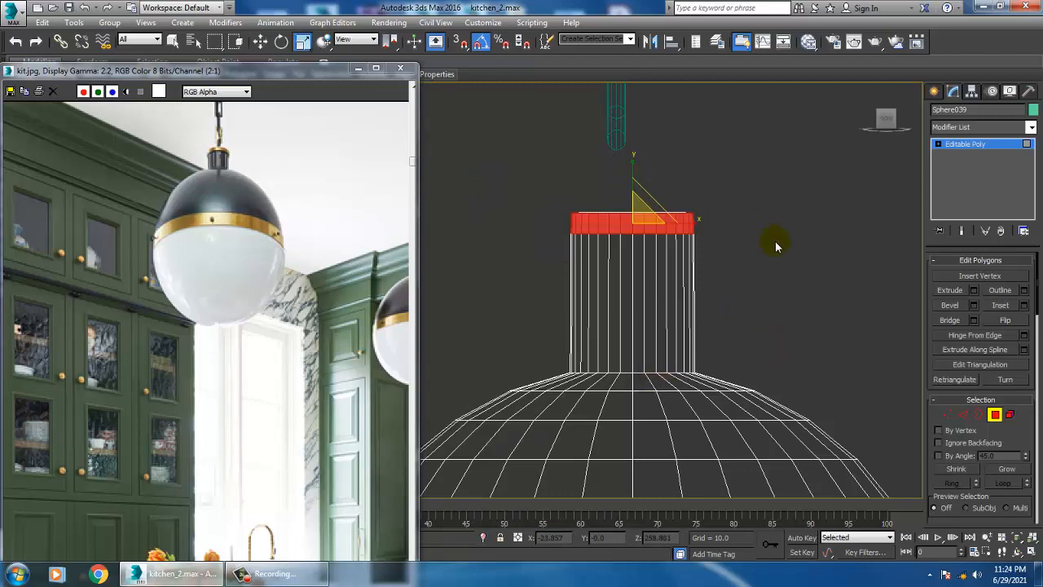
left_click(973, 290)
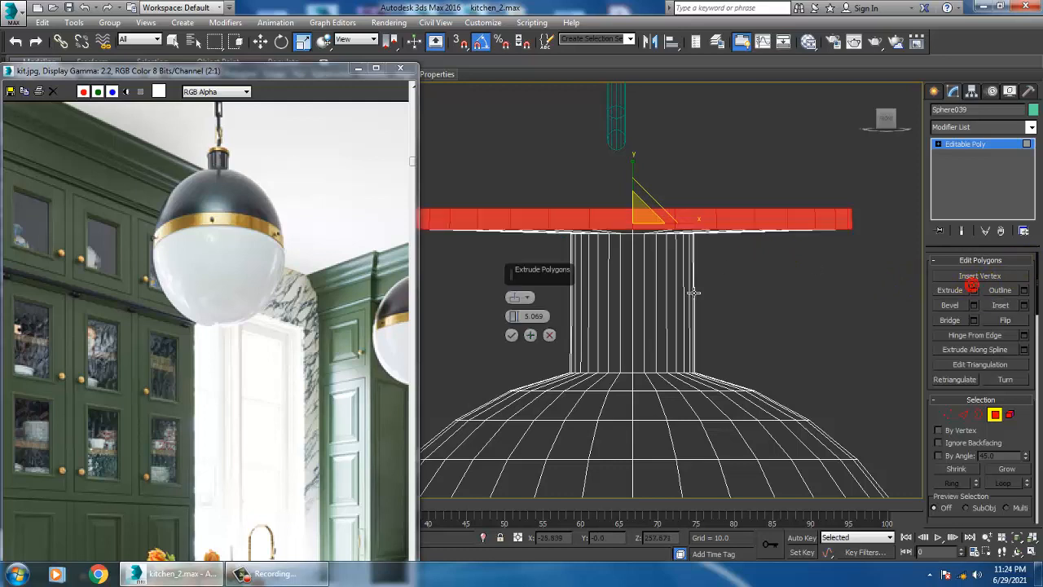
left_click(524, 297)
left_click(548, 319)
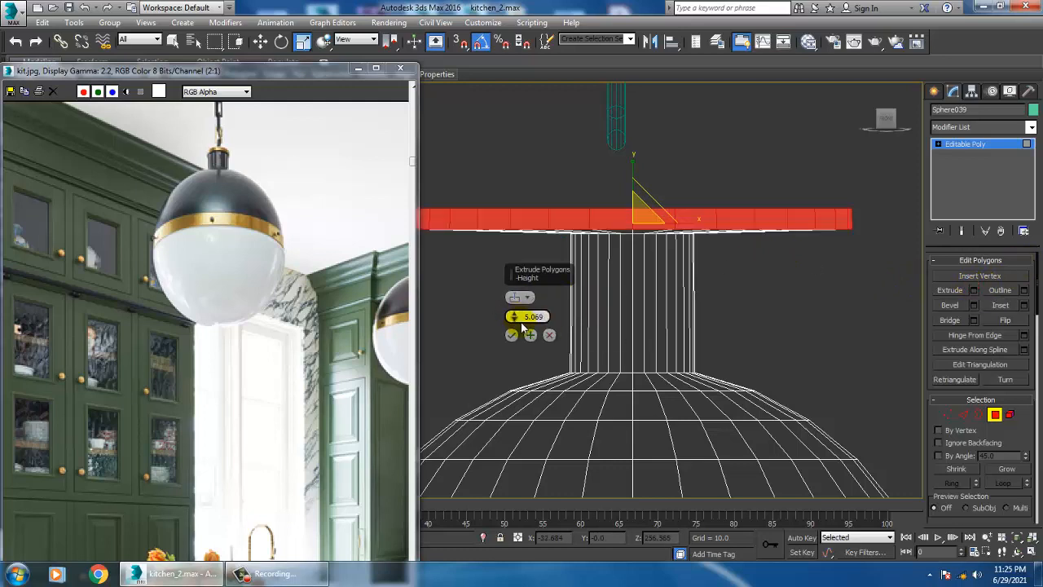
left_click_drag(513, 316, 565, 470)
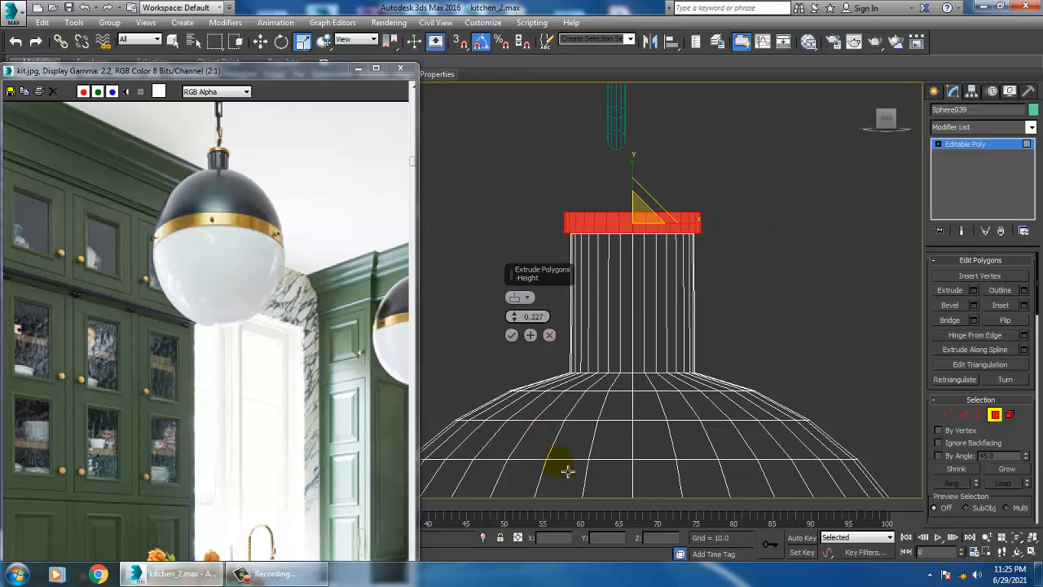
left_click(510, 335)
Step: Level the collar's upper and lower vertex rows by scaling each row flat along Y
left_click(968, 145)
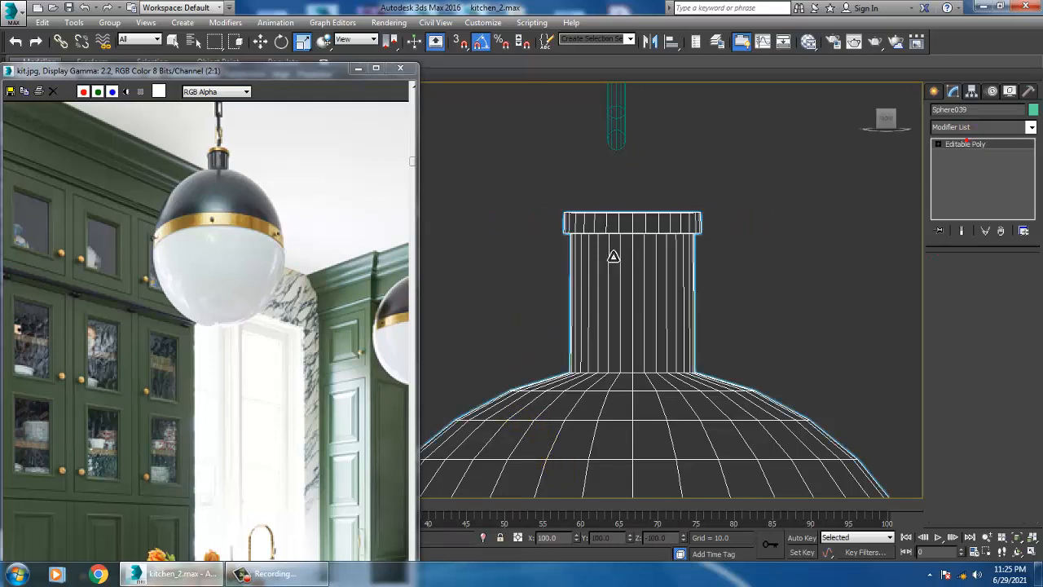
key("1")
left_click_drag(752, 229, 753, 229)
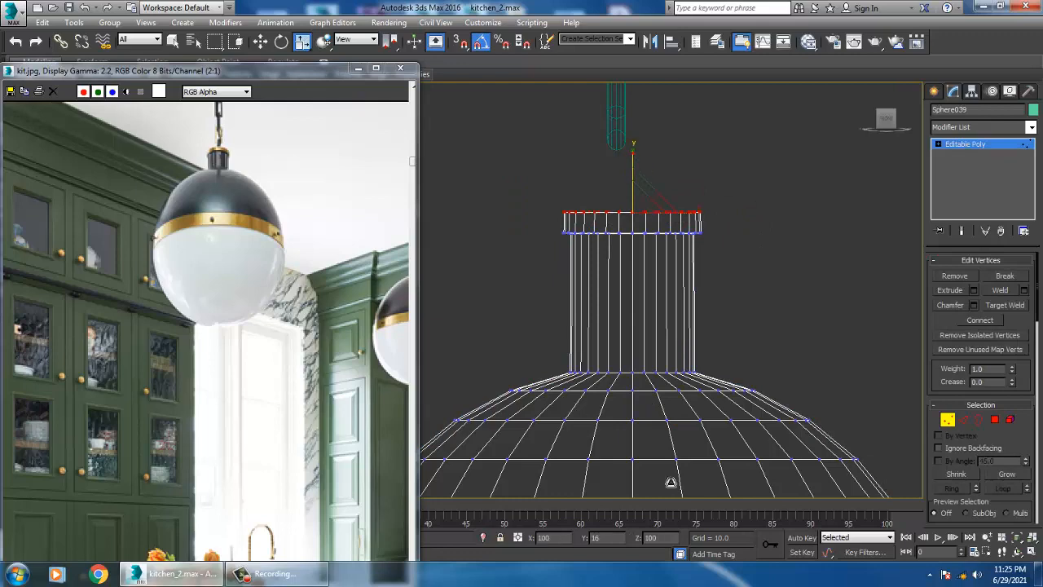
left_click_drag(665, 278, 717, 277)
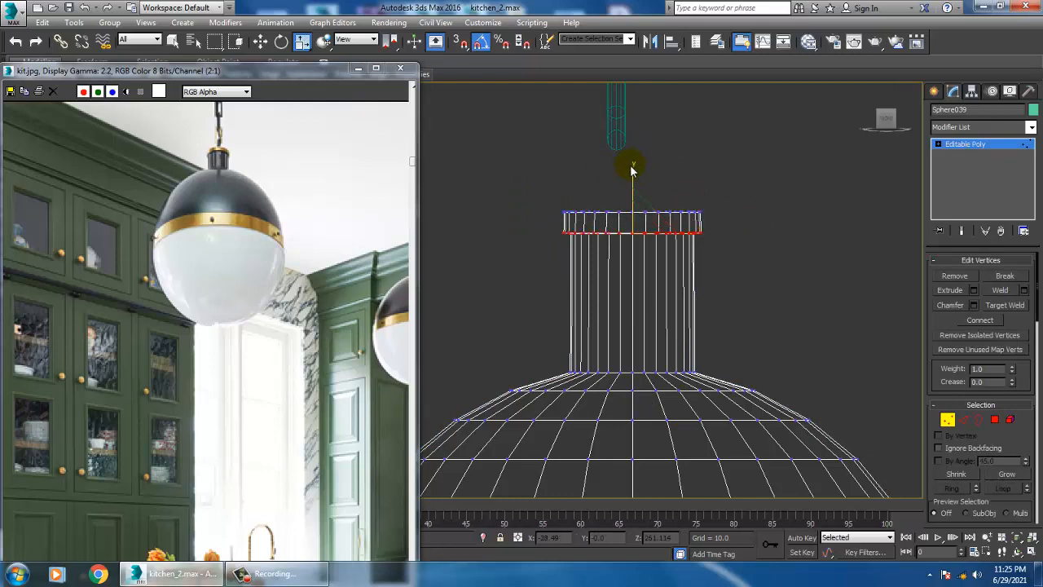
left_click_drag(633, 174, 686, 122)
Step: Apply an FFD(cyl) modifier to the whole pendant body
middle_click_drag(649, 467, 672, 239)
scroll(672, 335, "down", 6)
left_click(974, 144)
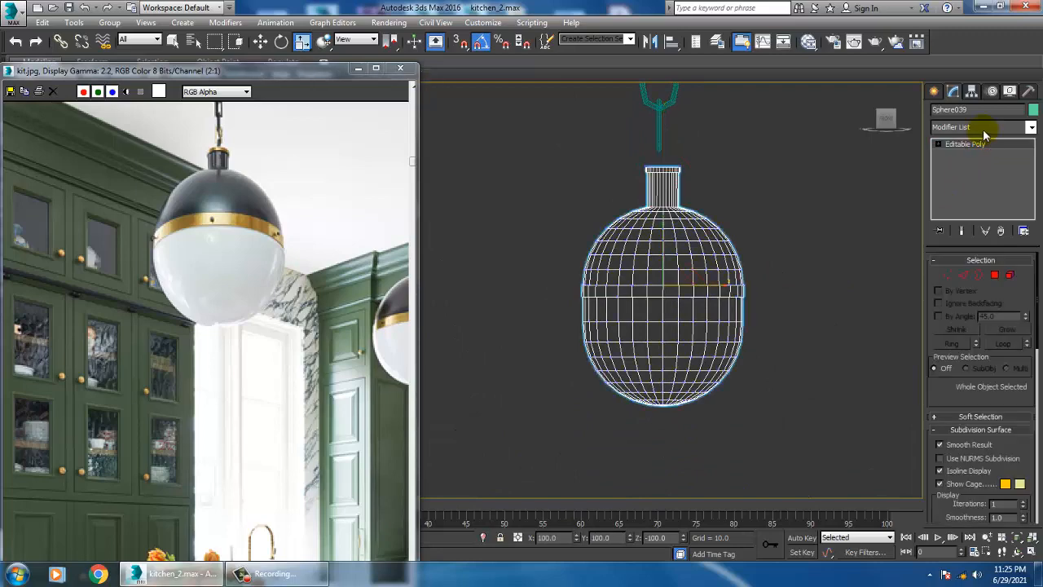
left_click(985, 128)
scroll(980, 203, "down", 8)
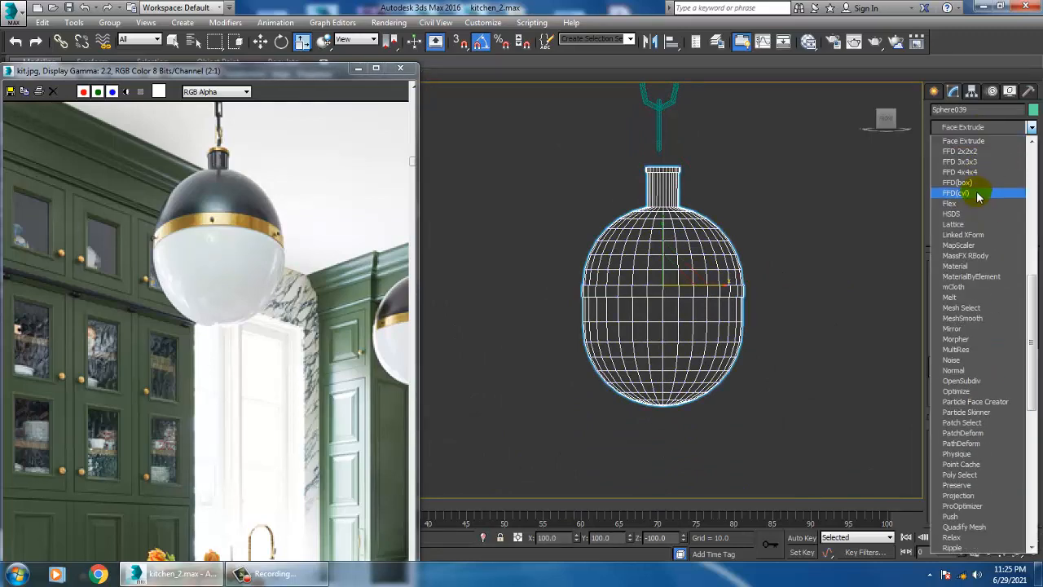
left_click(972, 193)
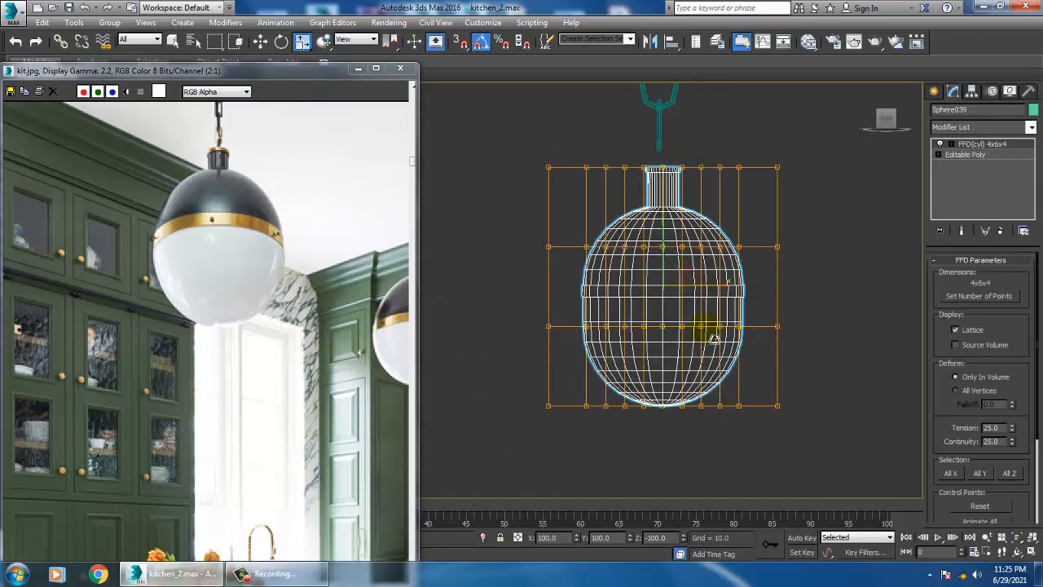
Step: Scale the lattice's bottom row of control points to about 74% to taper the lower end of the globe
middle_click_drag(713, 338, 697, 304)
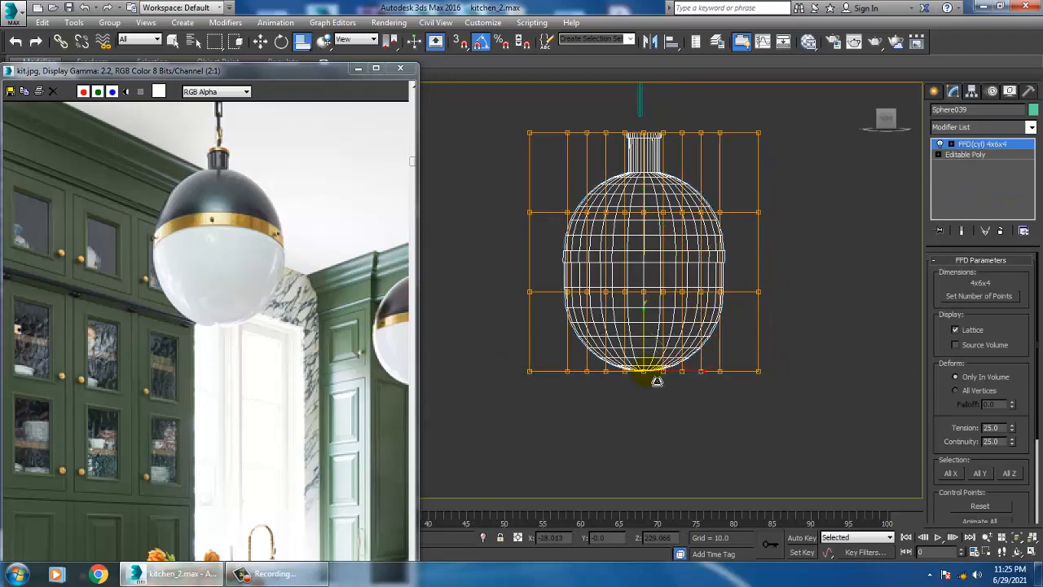
left_click(301, 42)
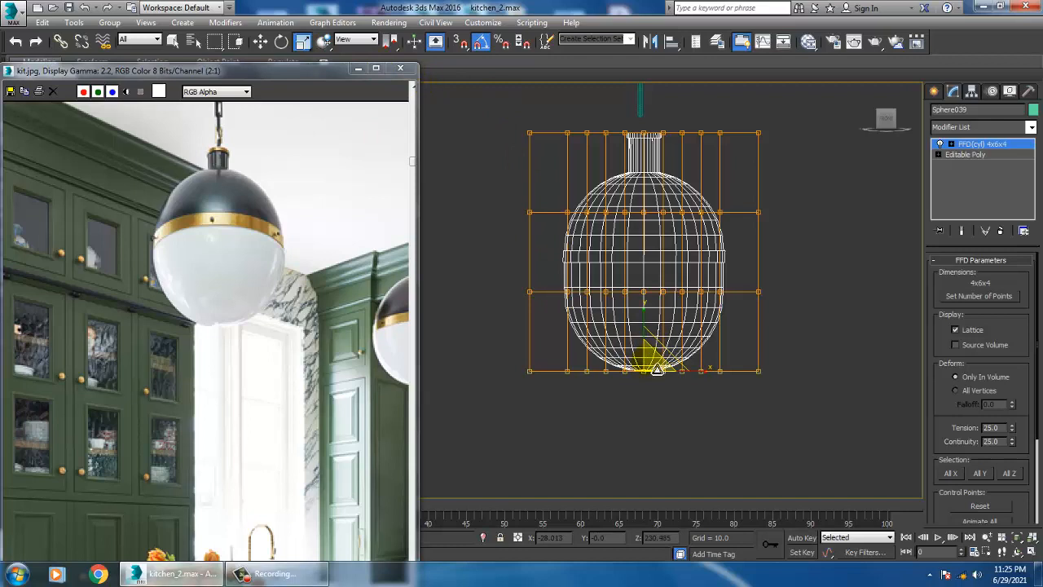
left_click_drag(657, 369, 682, 394)
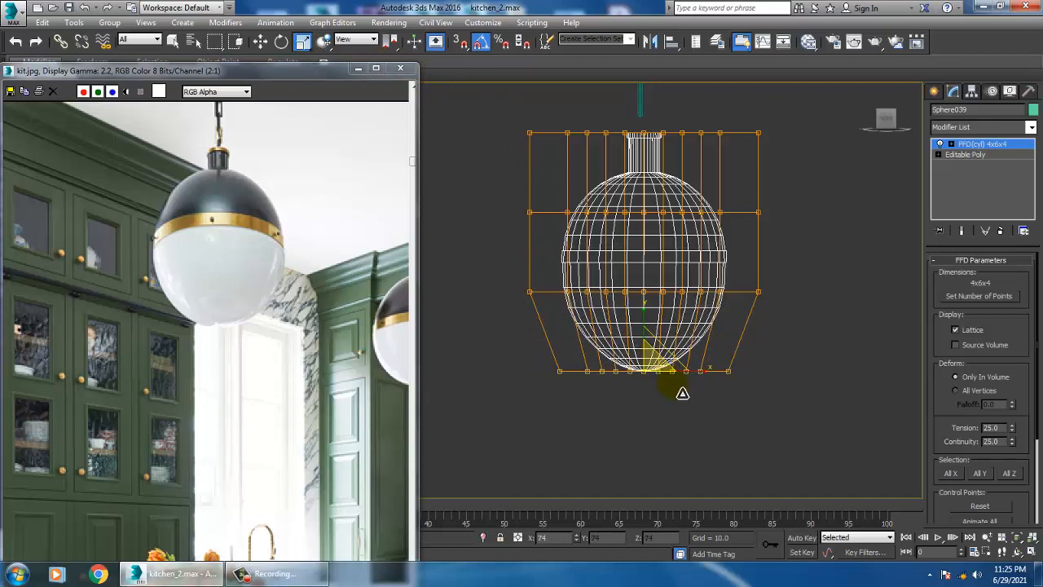
Step: Scale the lattice's lower-middle control points slightly inward and its upper-middle control points slightly outward to shape the globe
left_click_drag(807, 316, 807, 316)
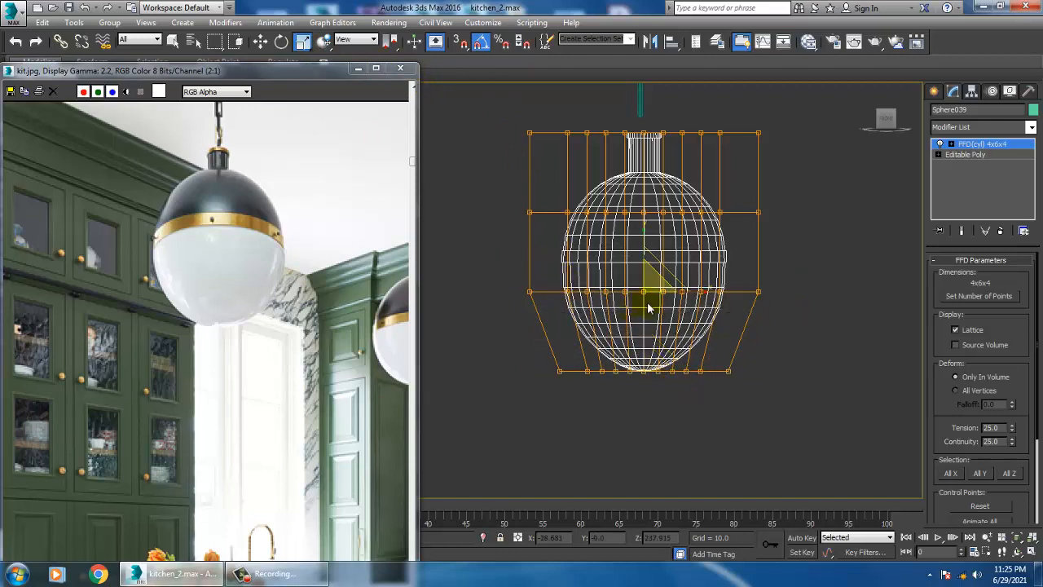
left_click_drag(657, 295, 658, 300)
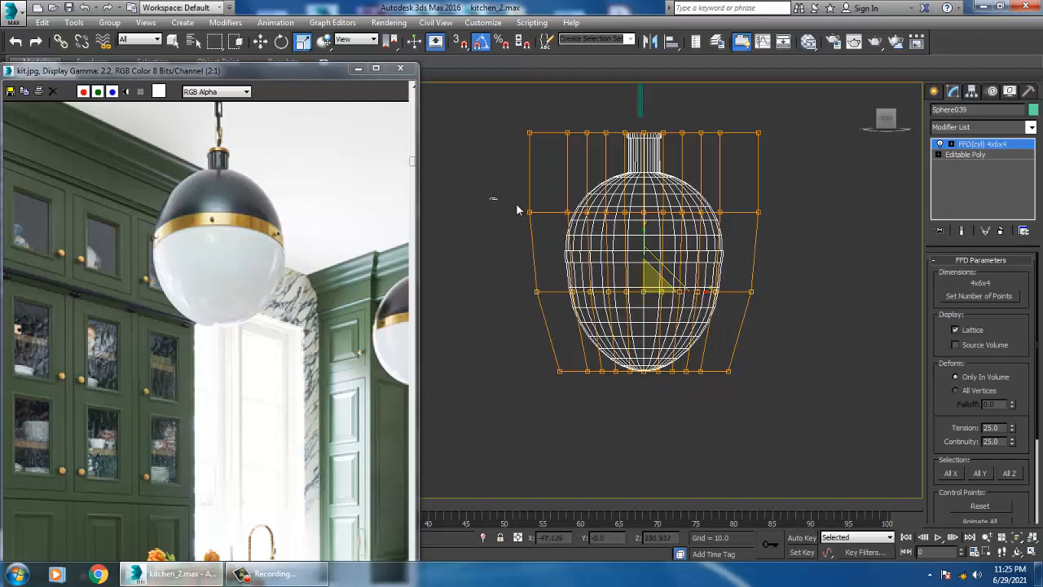
left_click_drag(823, 228, 823, 228)
mouse_move(656, 208)
left_mouse_down()
mouse_move(657, 219)
mouse_move(649, 213)
left_mouse_up()
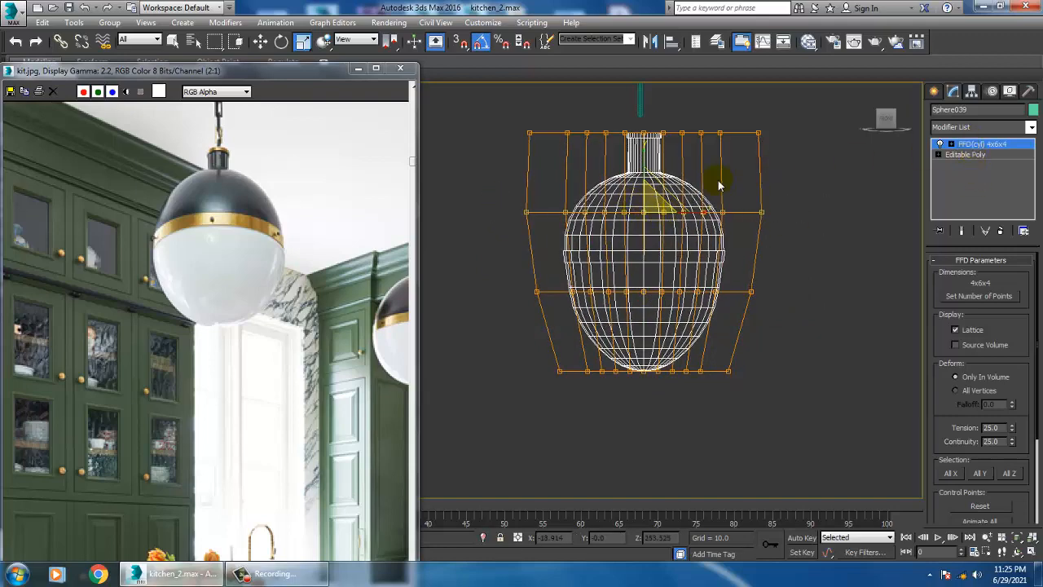
Step: Examine the reshaped pendant in perspective, hanging on its chain above the kitchen island
middle_click_drag(720, 184, 756, 200)
key("p")
scroll(756, 370, "down", 8)
middle_click_drag(773, 352, 755, 295)
scroll(763, 311, "down", 6)
scroll(753, 293, "up", 3)
middle_click_drag(740, 239, 775, 281)
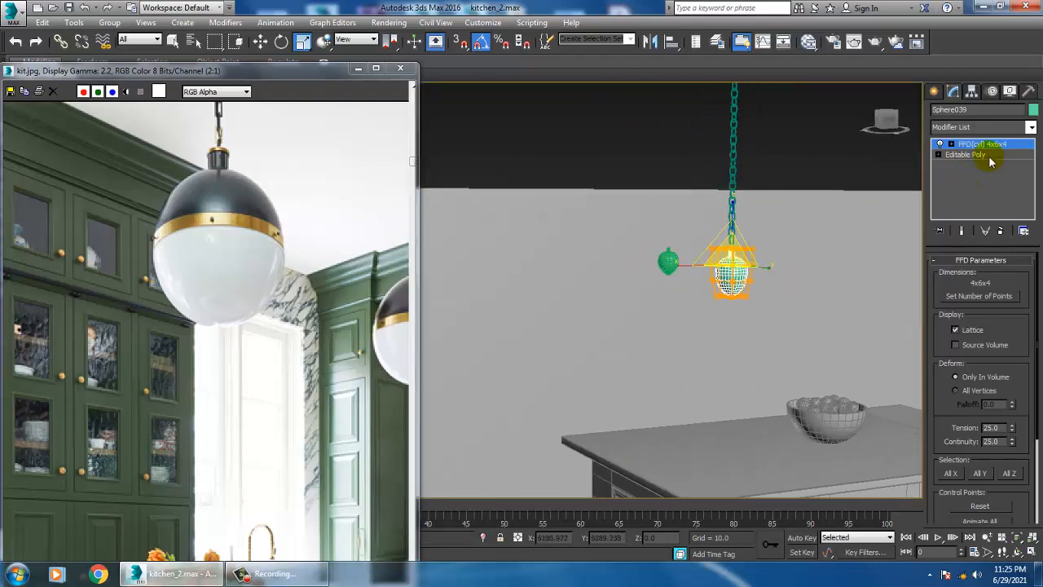
Step: Convert the pendant body with its FFD(cyl) modifier to an Editable Poly
left_click(993, 147)
middle_click_drag(694, 242, 708, 257)
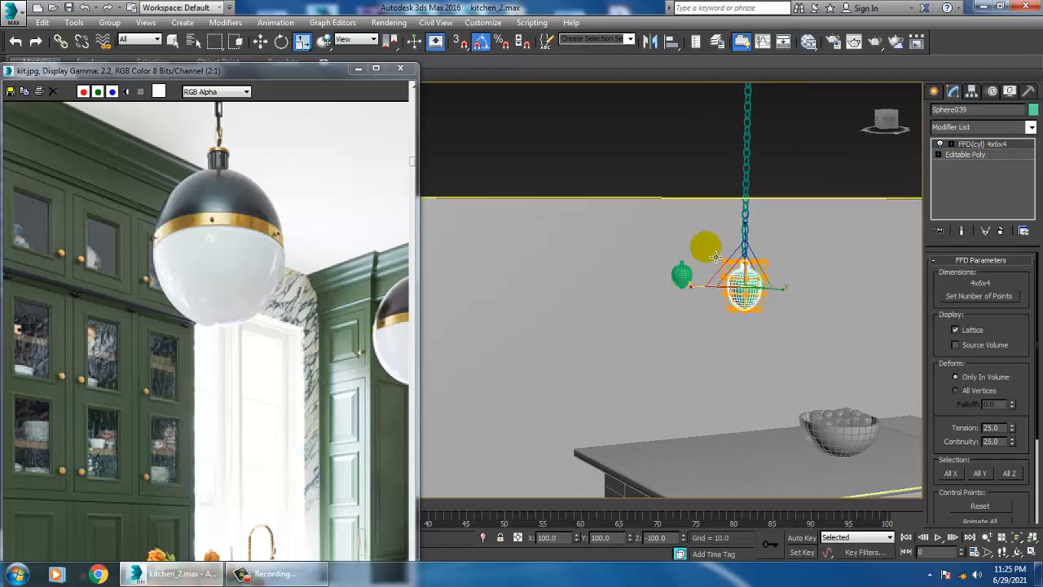
right_click(731, 280)
mouse_move(819, 410)
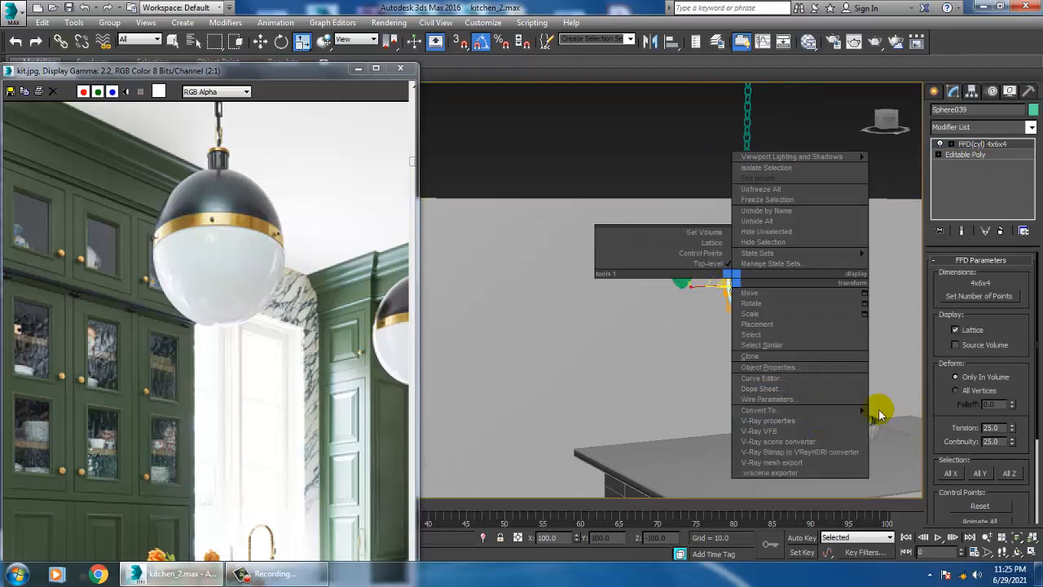
left_click(943, 422)
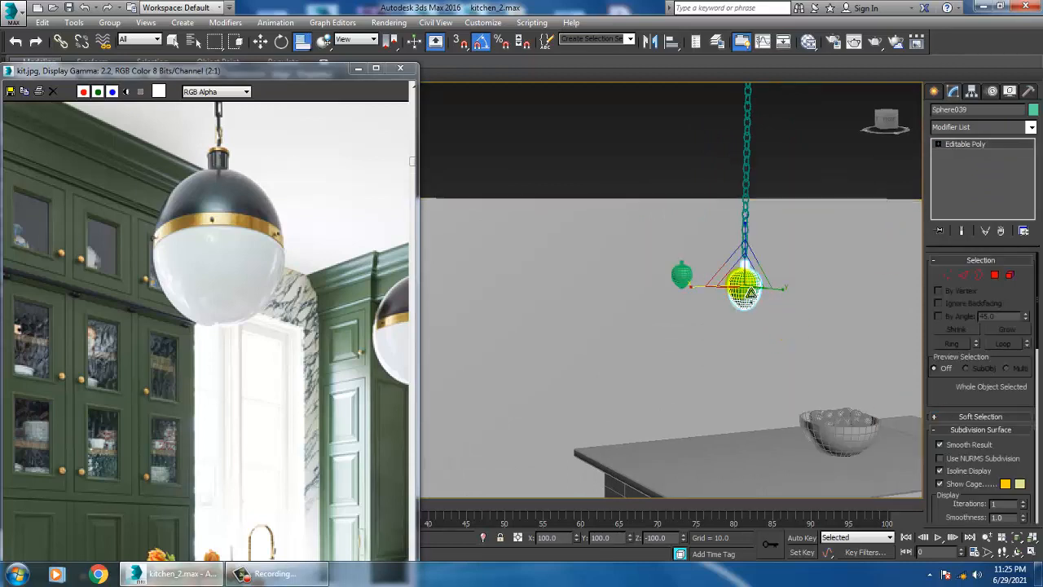
Step: Scale the pendant body up uniformly to about 203%
left_click(303, 42)
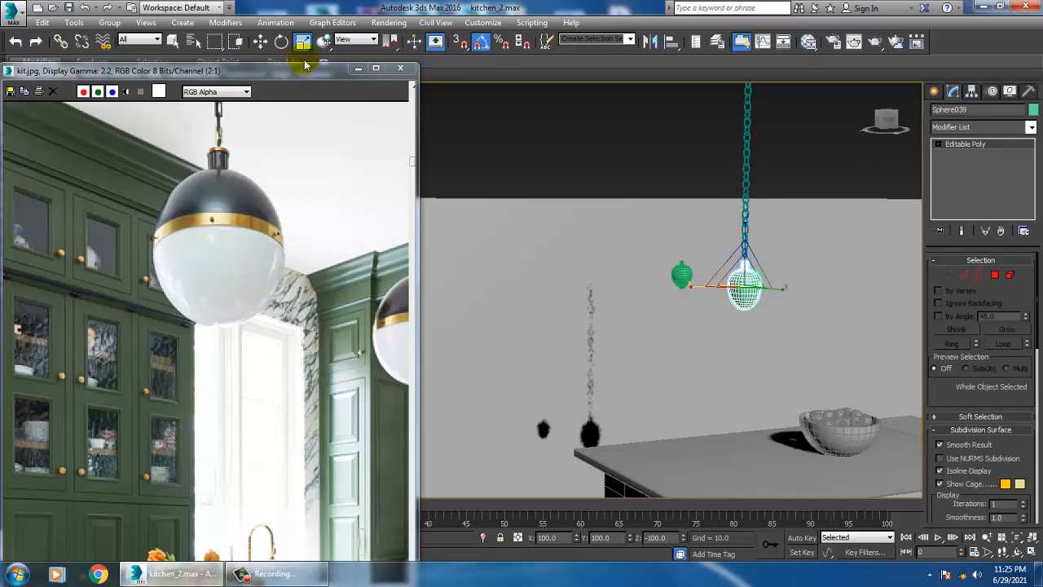
left_click_drag(717, 265, 696, 225)
middle_click_drag(821, 262, 798, 266, "alt")
scroll(810, 270, "down", 3)
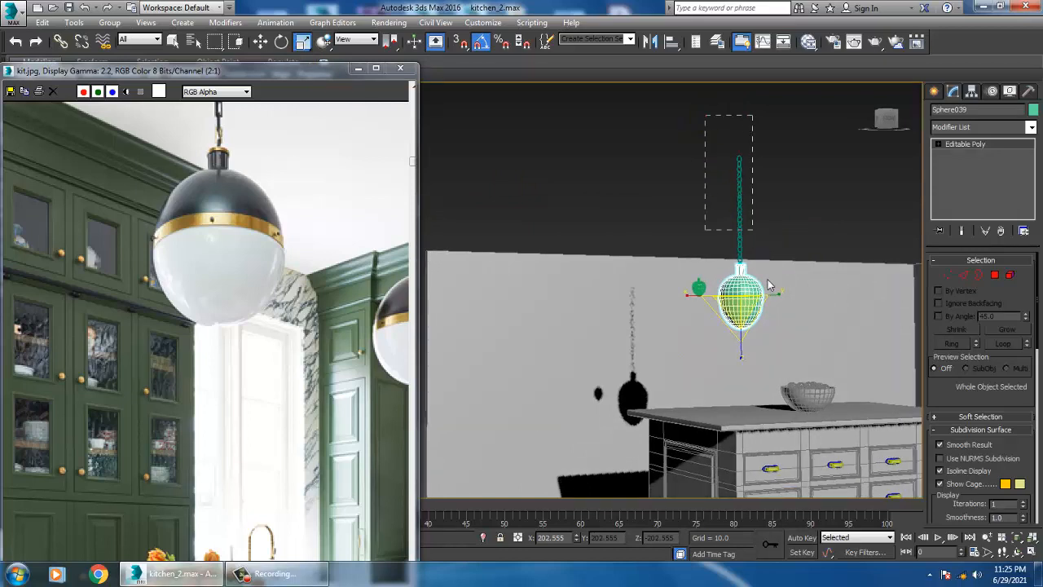
Step: Select the whole pendant together with its chain and raise it about 32.6 units along Z
left_click_drag(768, 279, 782, 326)
key("w")
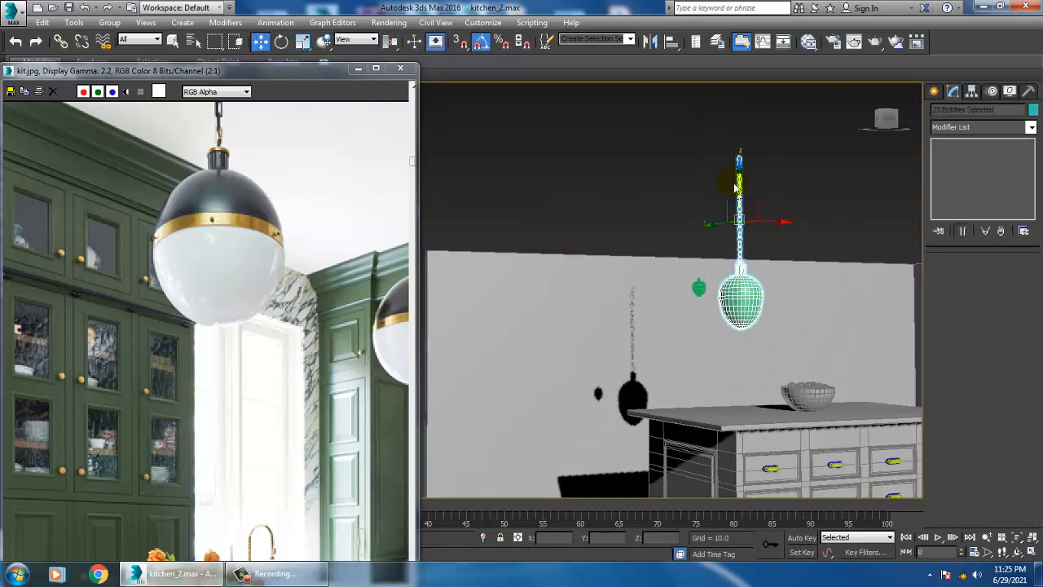
left_click_drag(736, 188, 748, 155)
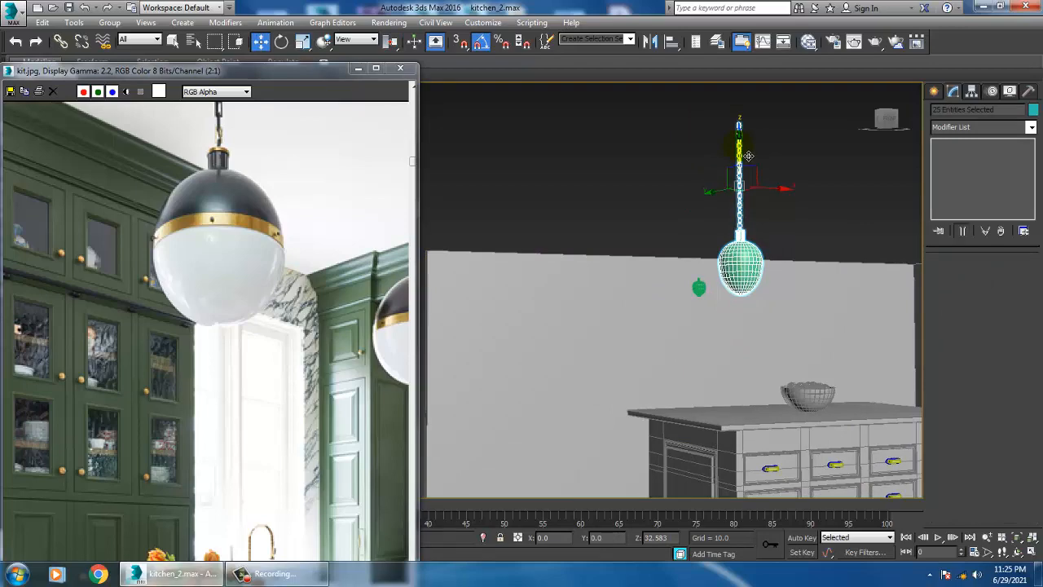
Step: Examine the enlarged globe's shape, size and hanging height against the pendants in the reference photo
left_click(804, 189)
scroll(740, 284, "up", 3)
left_click(742, 285)
scroll(769, 287, "up", 2)
middle_click_drag(798, 298, 764, 285, "alt")
scroll(773, 286, "up", 3)
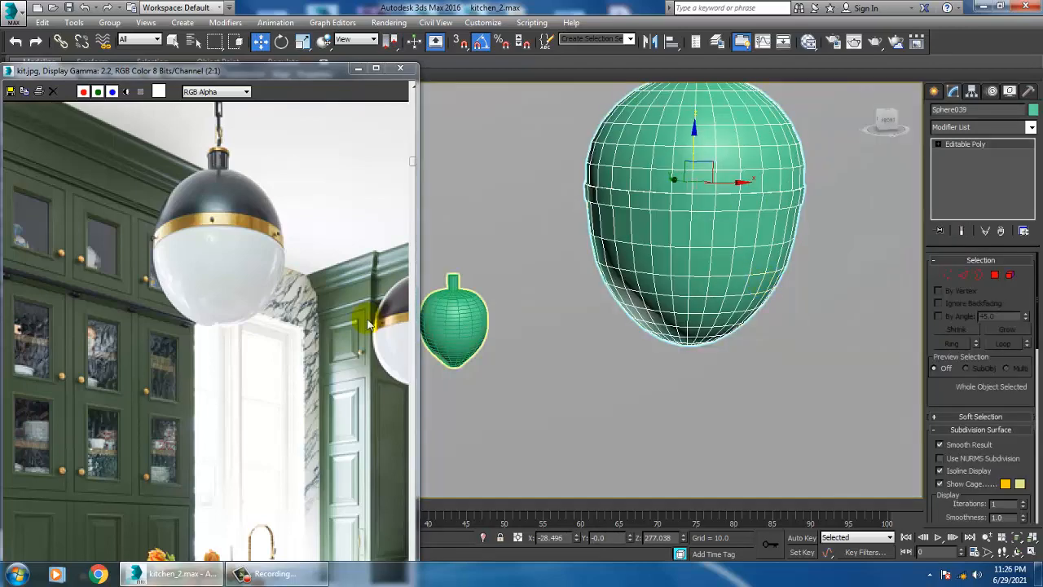
middle_click_drag(336, 313, 281, 300)
scroll(282, 300, "down", 1)
scroll(750, 252, "down", 4)
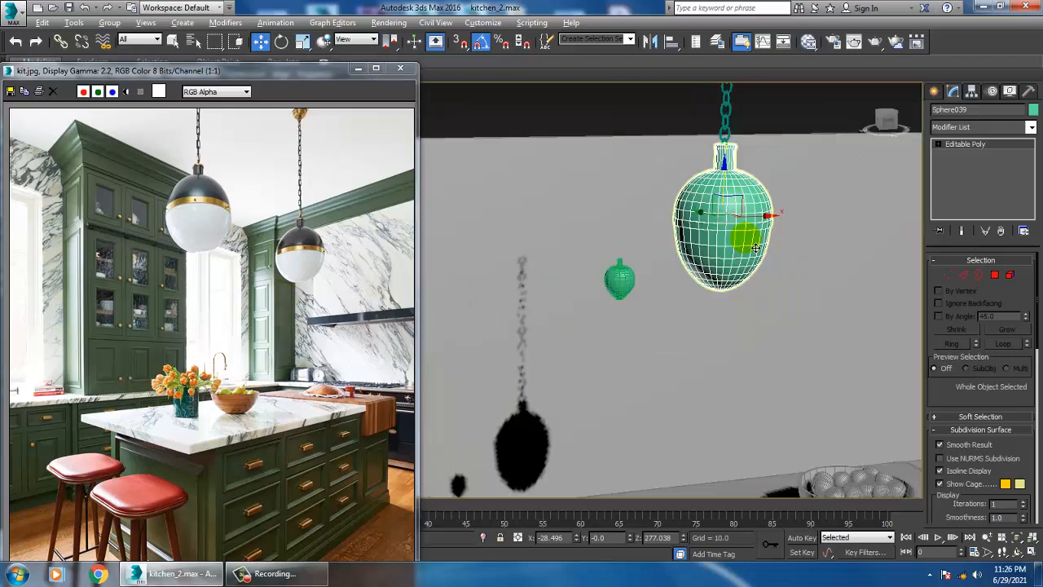
scroll(764, 230, "down", 3)
scroll(754, 196, "down", 1)
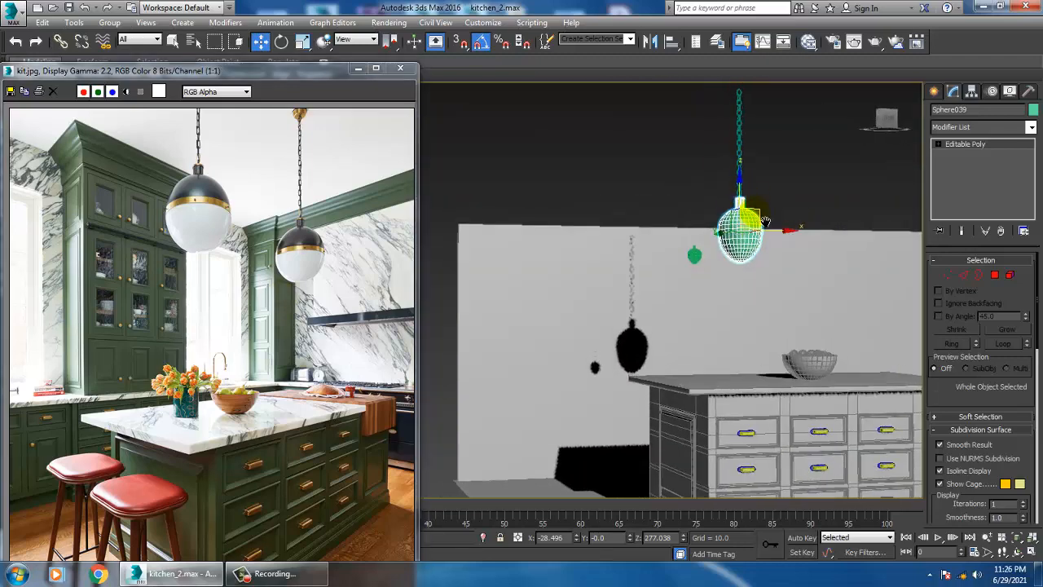
left_click_drag(744, 188, 741, 167)
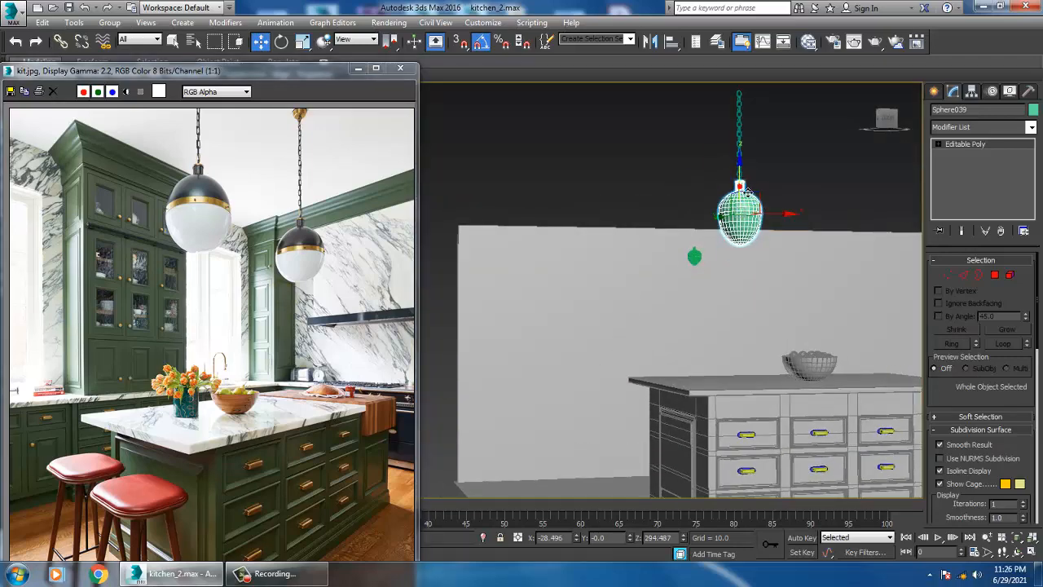
key("ctrl+z")
Step: Delete the small lathed shape hanging beside the finished pendant
left_click(695, 256)
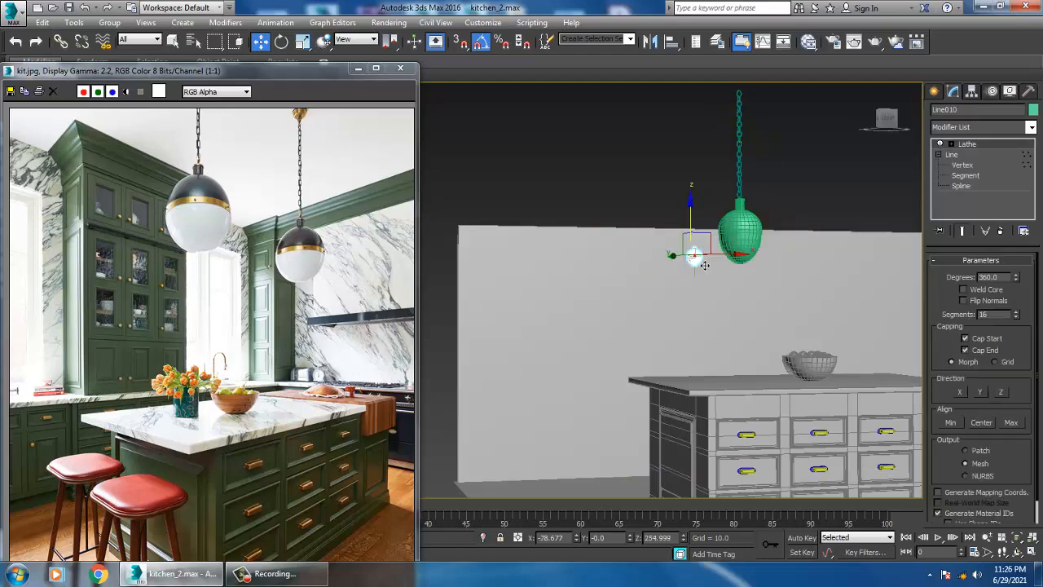
key("Delete")
Step: Select the pendant together with its chain and raise it about 10 units along Z
middle_click_drag(734, 233, 697, 268)
scroll(697, 268, "down", 3)
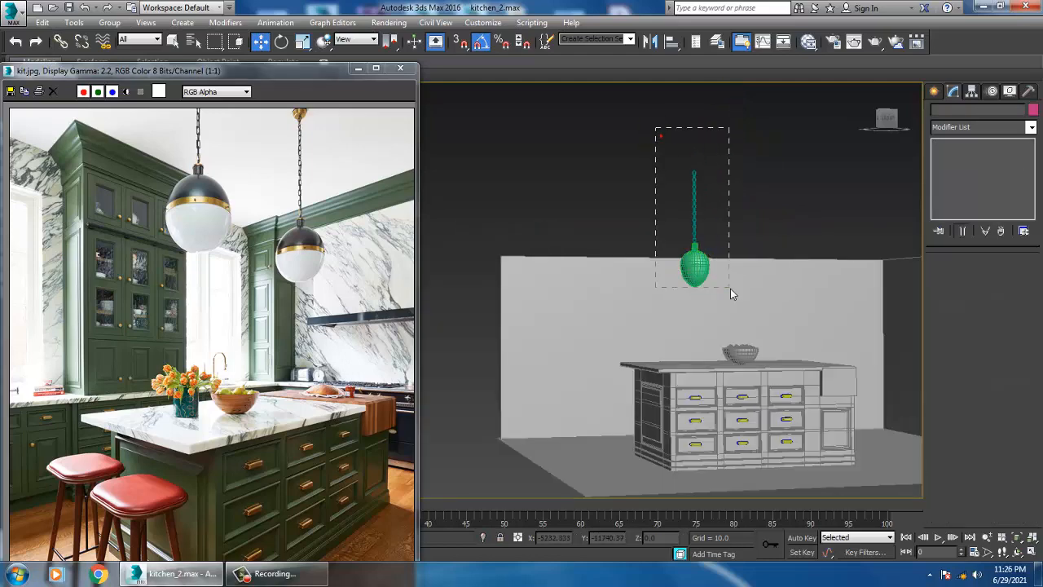
left_click_drag(730, 288, 730, 289)
left_click_drag(762, 192, 835, 318, "alt")
middle_click_drag(683, 210, 725, 222, "alt")
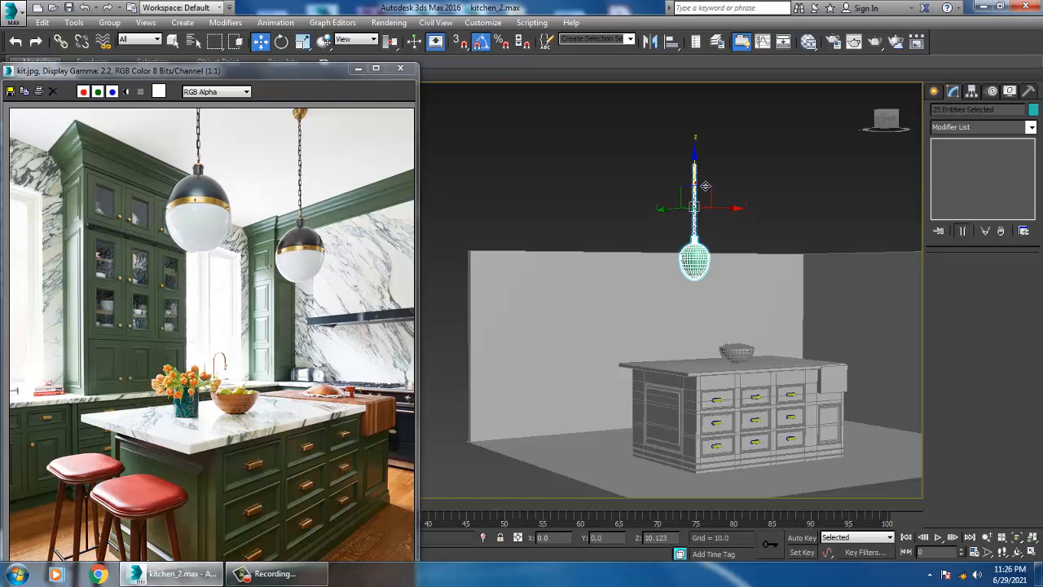
Step: Clone the pendant and its chain along X as one independent copy above the other end of the island
middle_click_drag(740, 214, 699, 252, "alt")
scroll(714, 213, "up", 3)
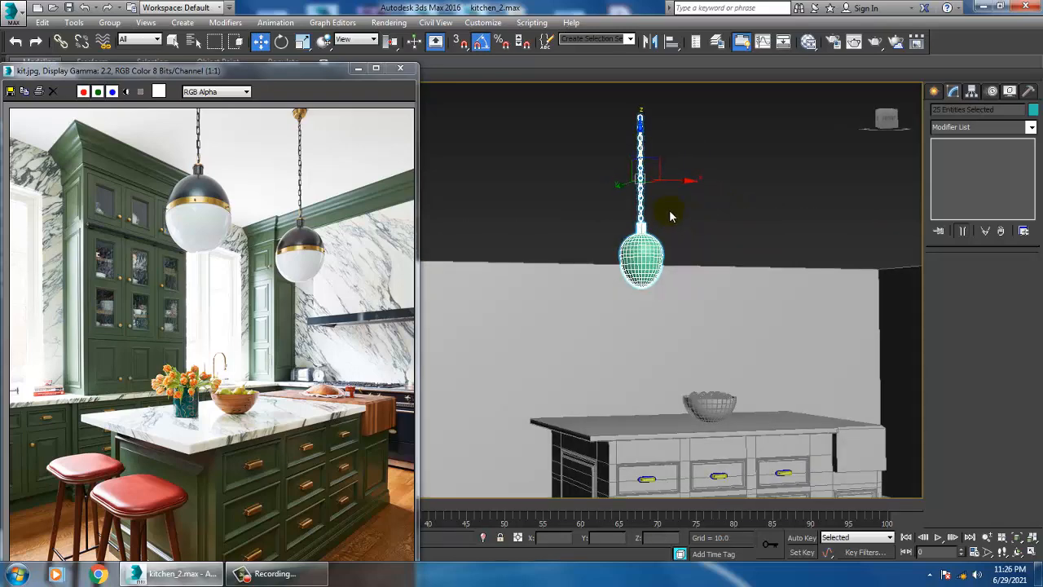
left_click_drag(689, 193, 821, 194, "shift")
left_click(583, 343)
mouse_move(709, 278)
middle_mouse_down("alt")
mouse_move(668, 240)
mouse_move(658, 274)
middle_mouse_up("alt")
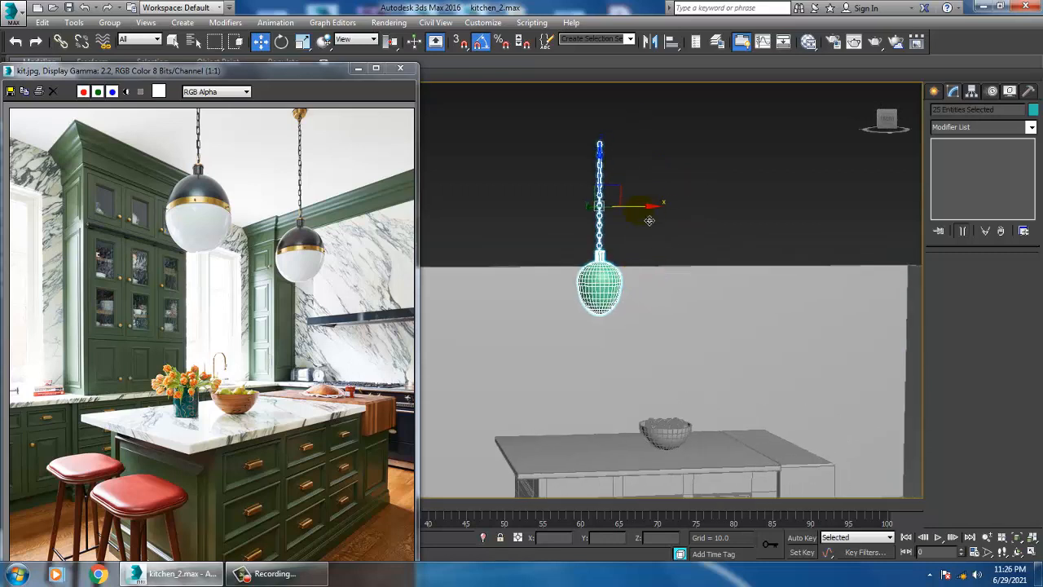
left_click_drag(651, 209, 787, 212, "shift")
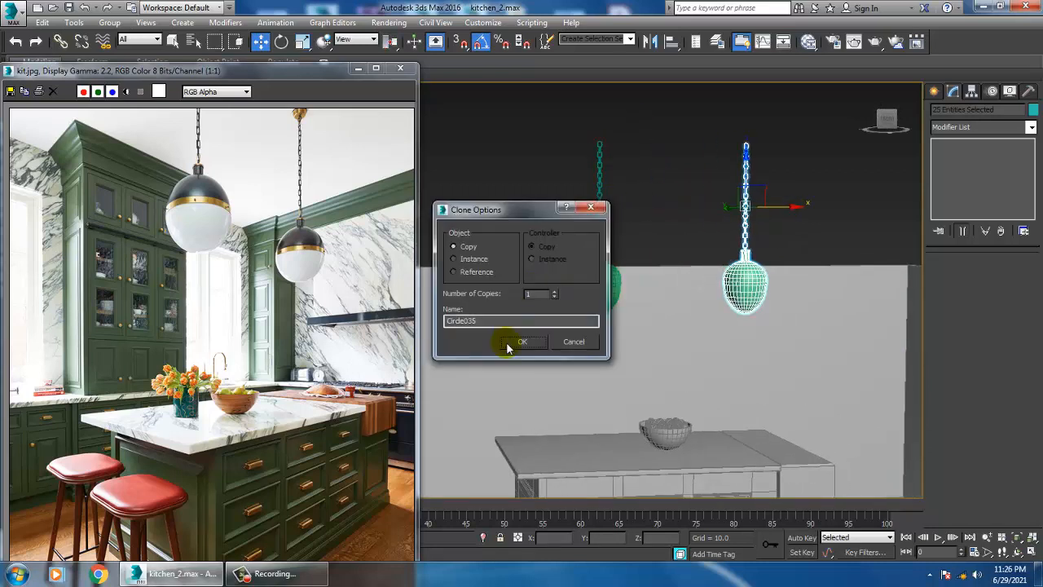
left_click(515, 342)
Step: Select every object in the scene and assign them all the light grey object color
mouse_move(652, 293)
middle_mouse_down("alt")
mouse_move(682, 282)
mouse_move(693, 291)
middle_mouse_up("alt")
key("ctrl+a")
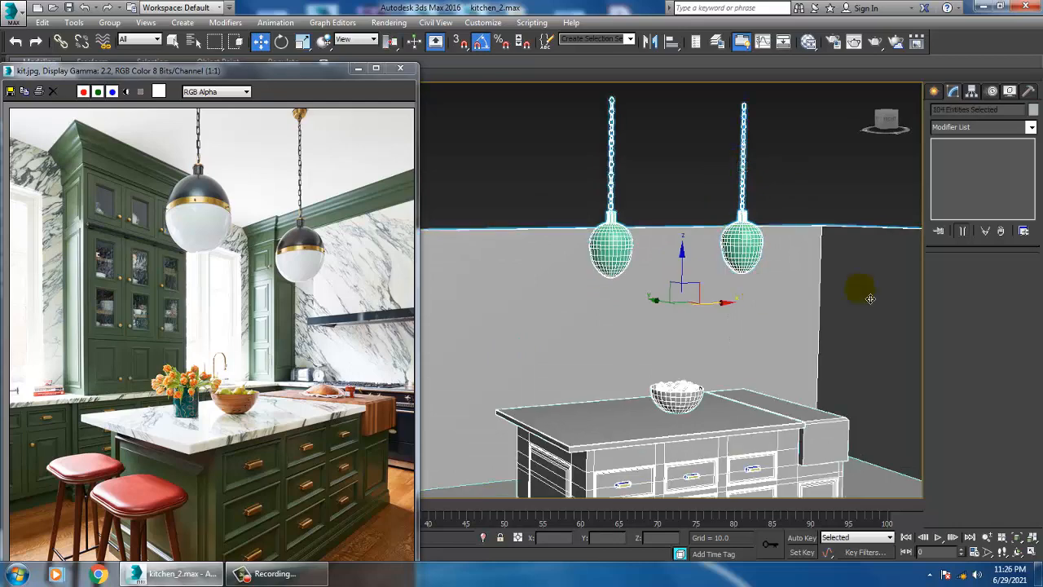
left_click(1031, 112)
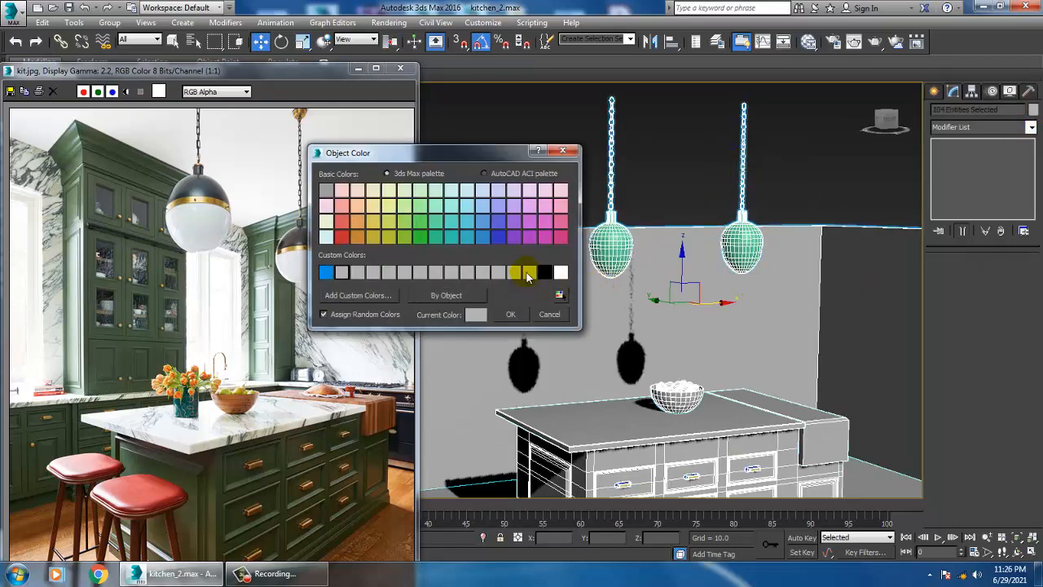
left_click(511, 314)
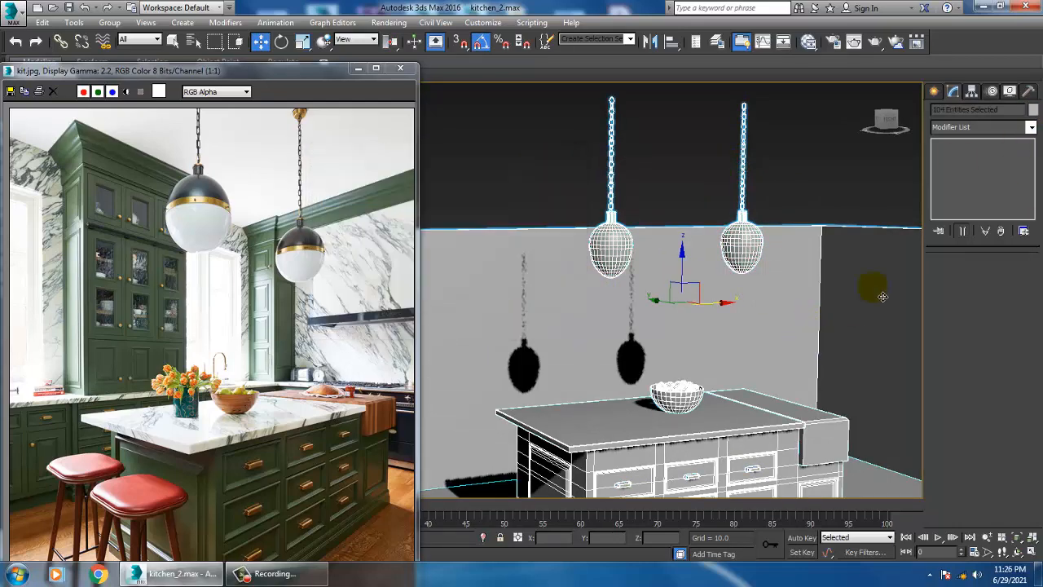
Step: Examine both pendants, their chains and the back wall of the room against the reference photo
scroll(731, 244, "up", 4)
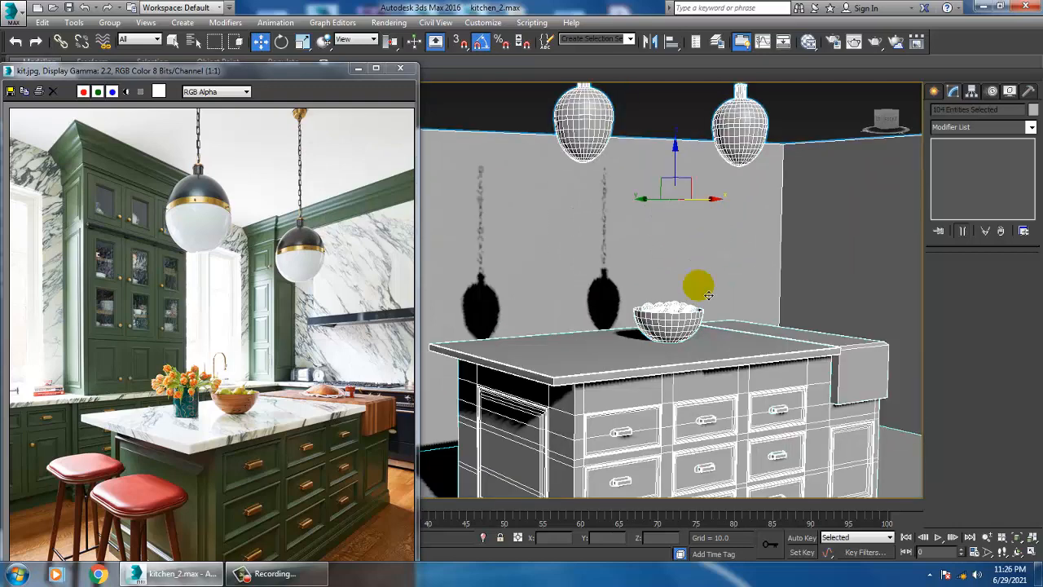
middle_click_drag(735, 272, 741, 350)
middle_click_drag(726, 231, 742, 312)
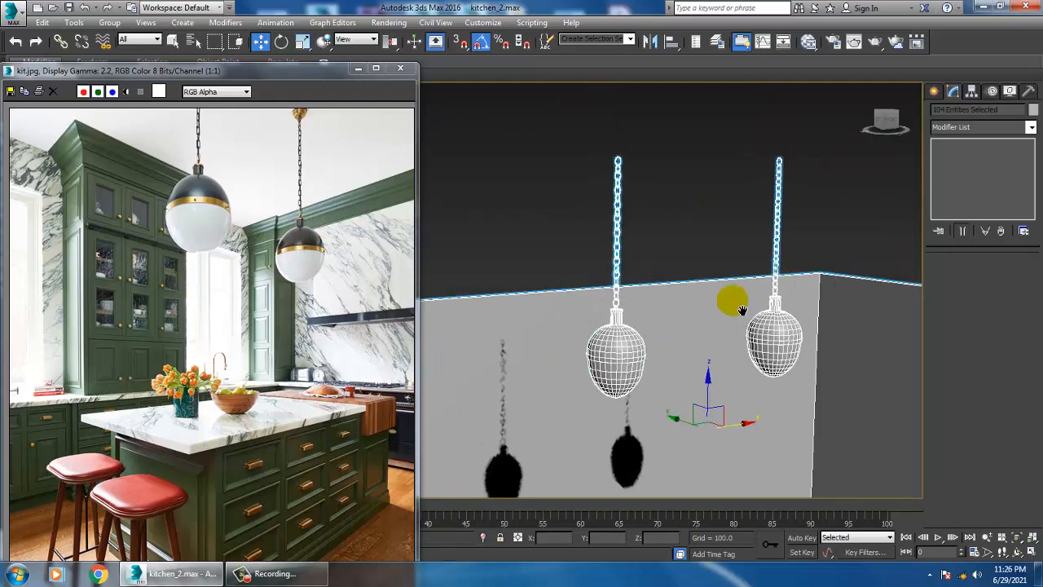
left_click(622, 205)
scroll(623, 218, "up", 5)
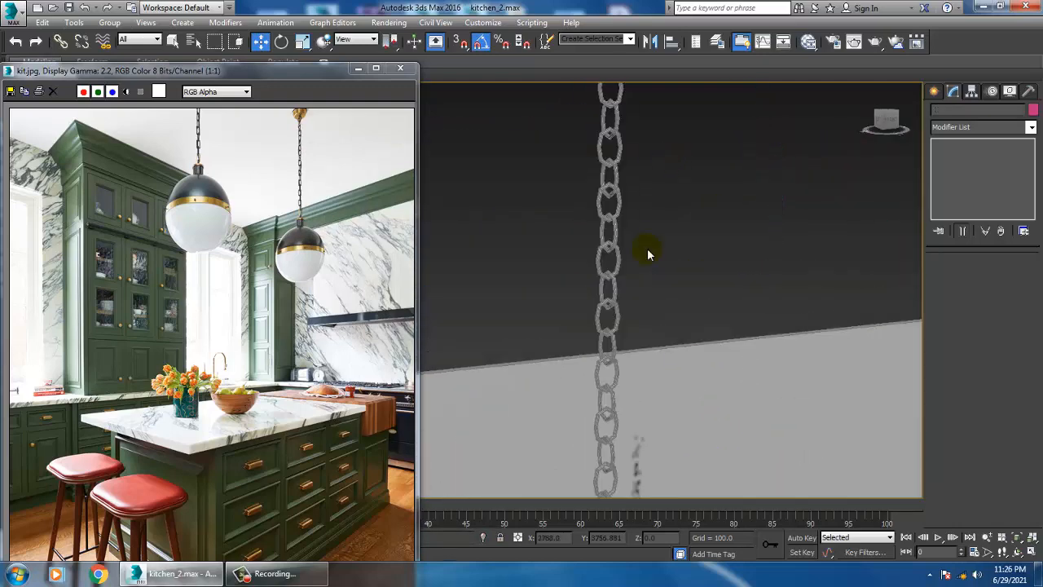
middle_click_drag(775, 459, 758, 280)
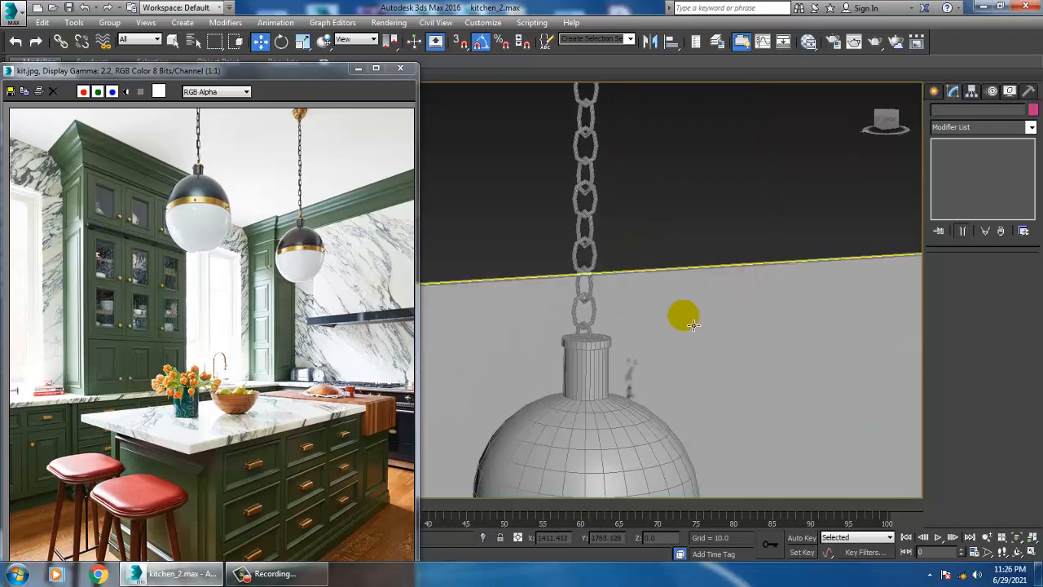
middle_click_drag(694, 324, 681, 331, "alt")
scroll(660, 301, "down", 8)
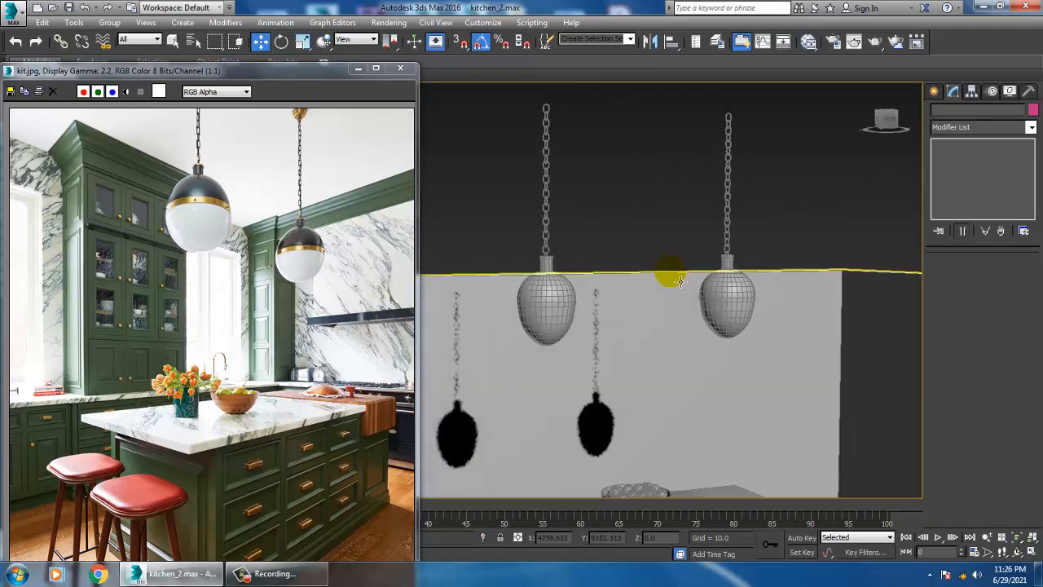
middle_click_drag(659, 282, 658, 263)
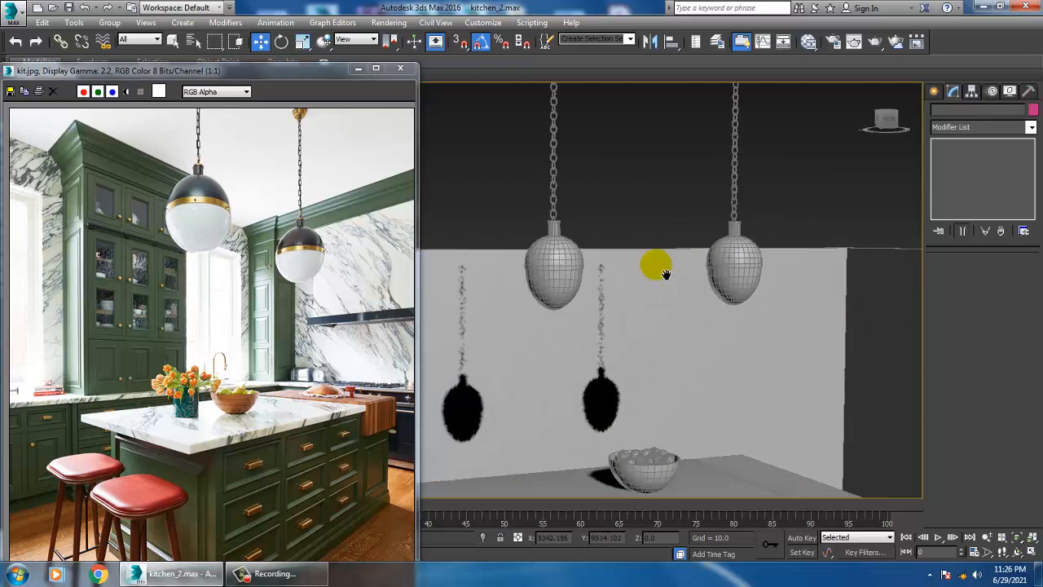
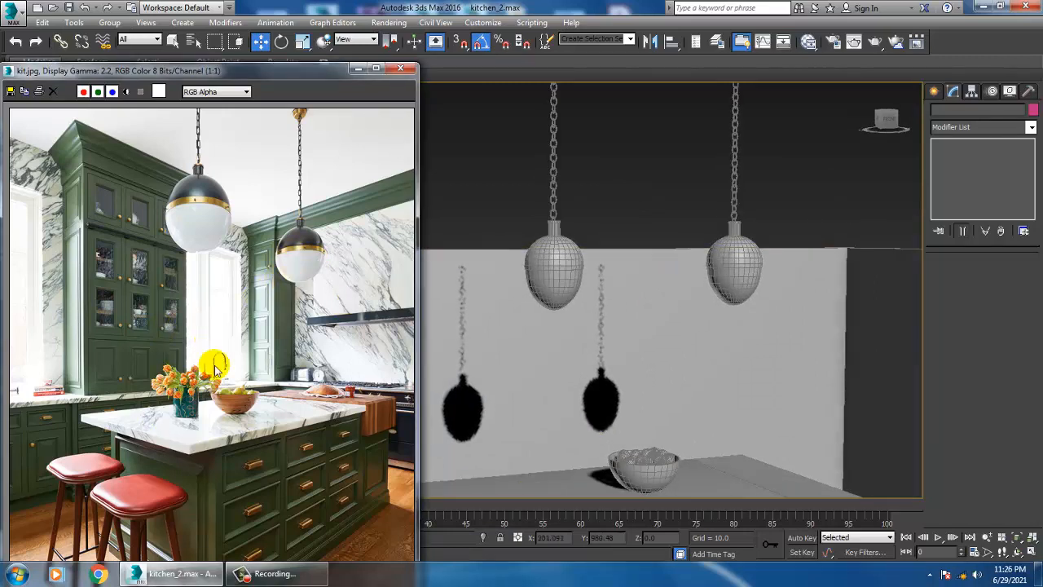
scroll(216, 368, "up", 1)
scroll(215, 368, "down", 1)
middle_click_drag(665, 372, 952, 250)
scroll(665, 386, "down", 3)
Step: Create a box along the full back wall, about 696 wide, 92 long and 67 high
left_click(933, 91)
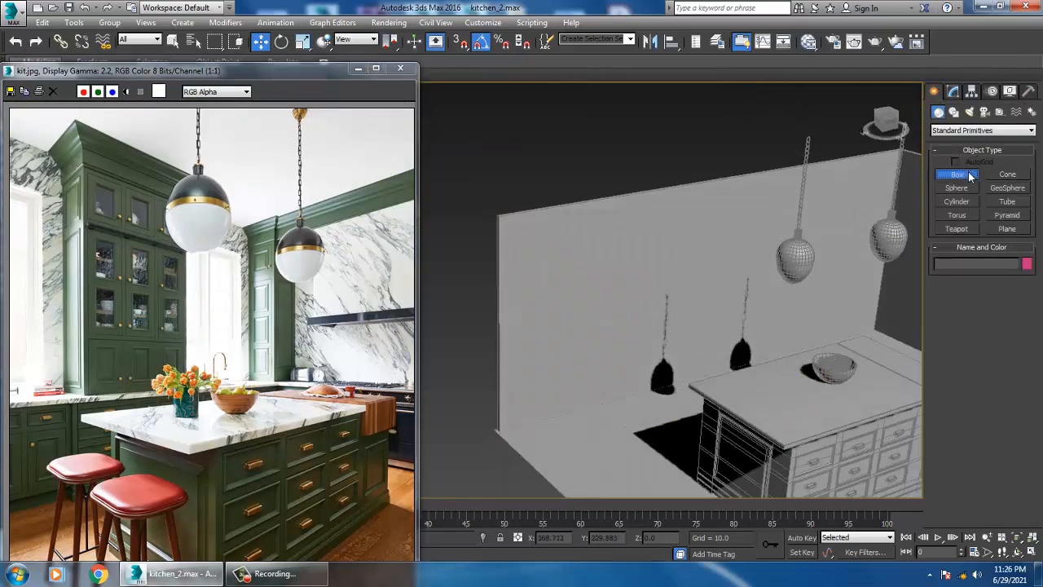
key("alt+w")
middle_click(487, 248)
key("alt+w")
middle_click_drag(487, 248, 627, 255)
scroll(651, 262, "down", 3)
scroll(652, 259, "up", 2)
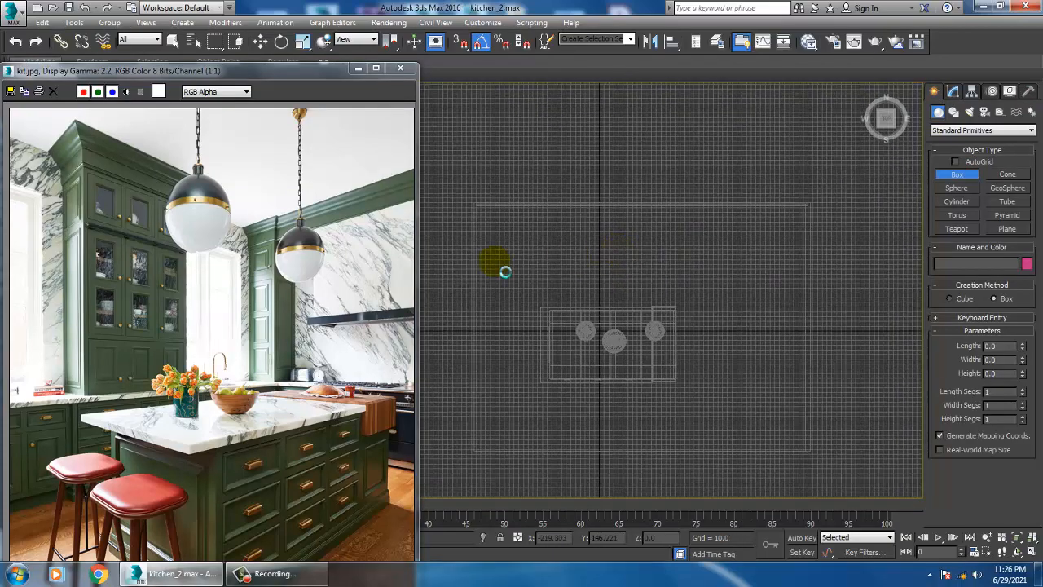
left_click_drag(484, 214, 813, 259)
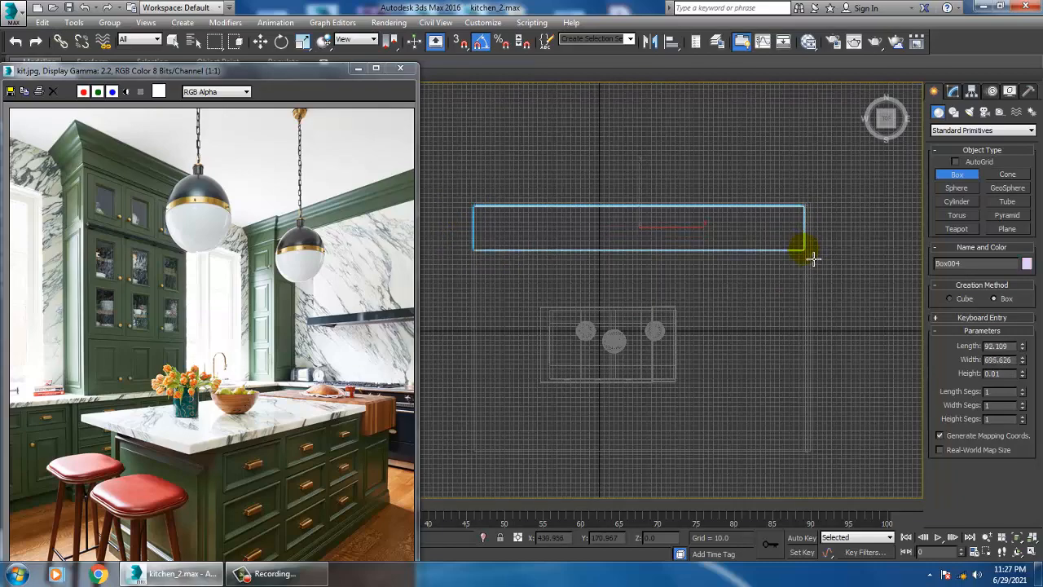
key("alt+w")
middle_click(819, 386)
key("alt+w")
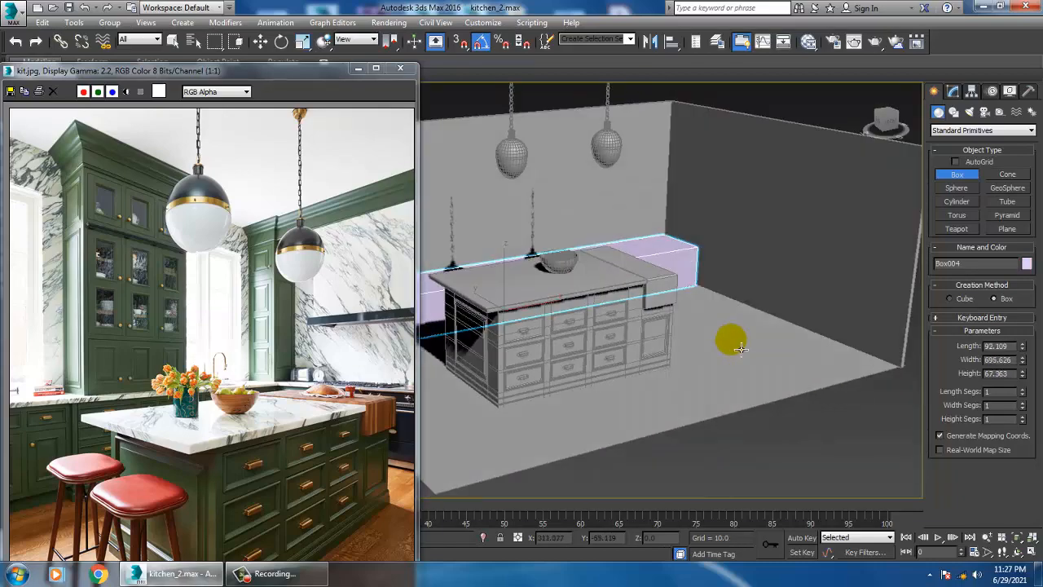
Step: Convert the box along the back wall to an Editable Poly
key("alt+w")
middle_click_drag(764, 201, 772, 208)
key("alt+w")
scroll(698, 319, "down", 3)
scroll(673, 321, "up", 3)
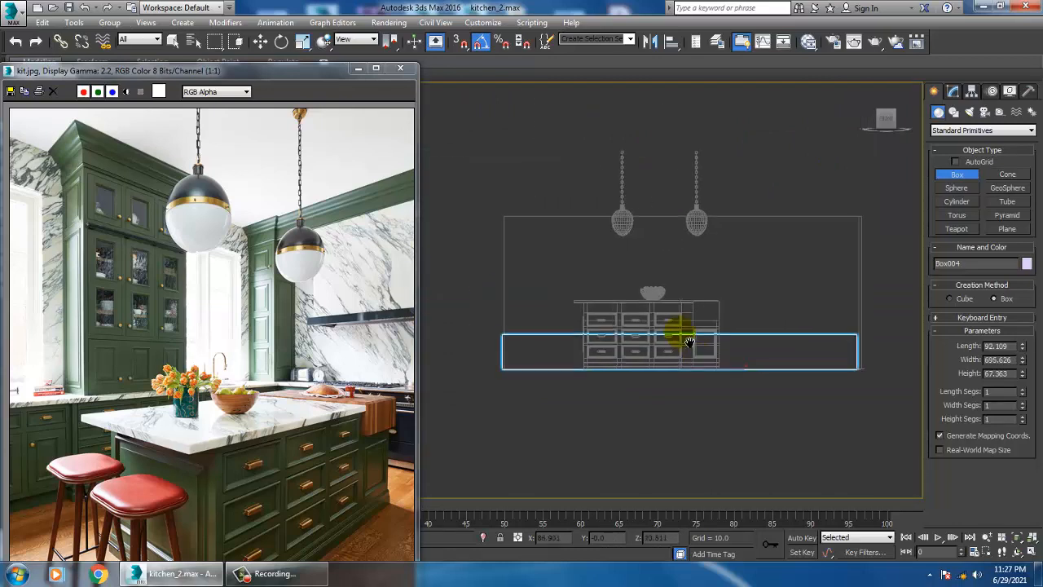
key("w")
left_click(689, 337)
right_click(790, 344)
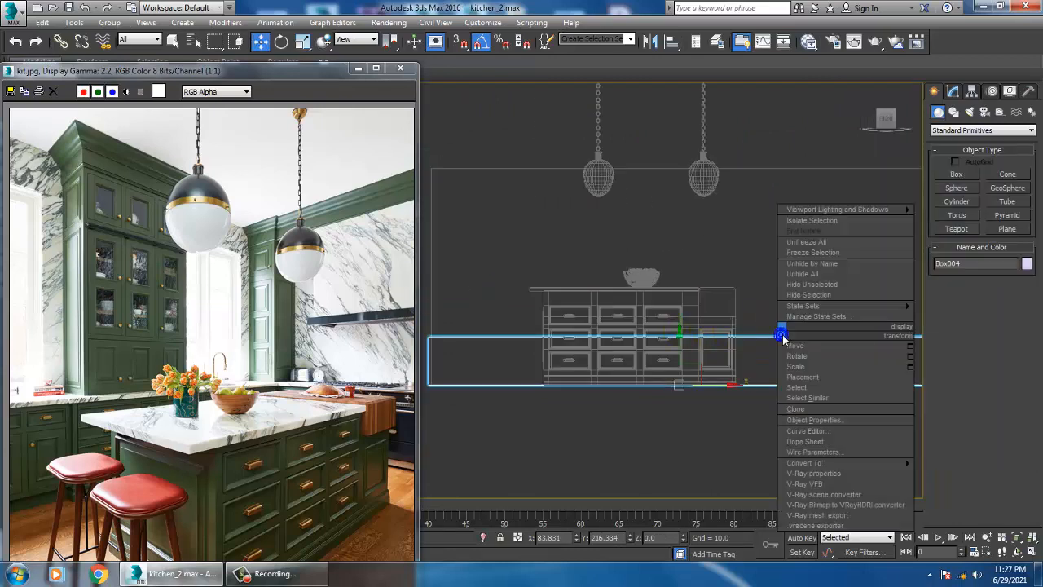
mouse_move(855, 466)
left_click(988, 479)
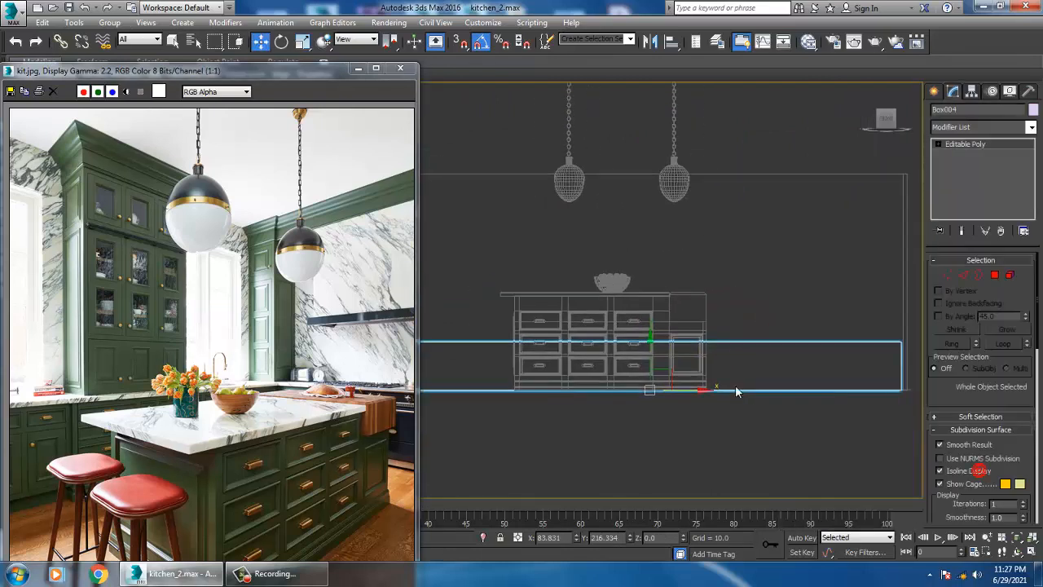
Step: Raise the top vertices of the back-wall box to the island's countertop height, at about Z 132
scroll(635, 370, "down", 3)
key("1")
left_click_drag(836, 382, 837, 381)
scroll(742, 380, "up", 2)
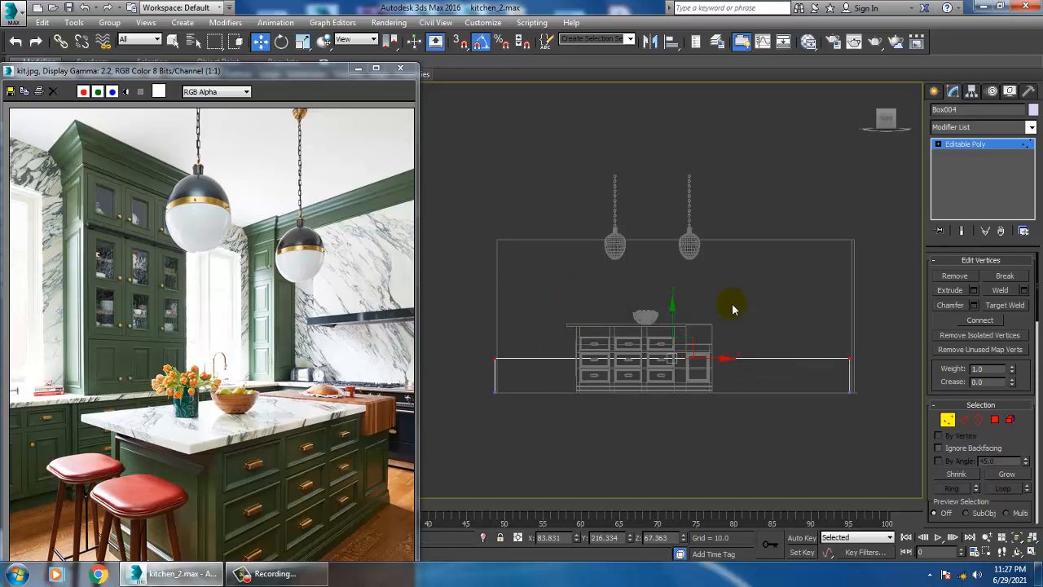
scroll(754, 323, "up", 2)
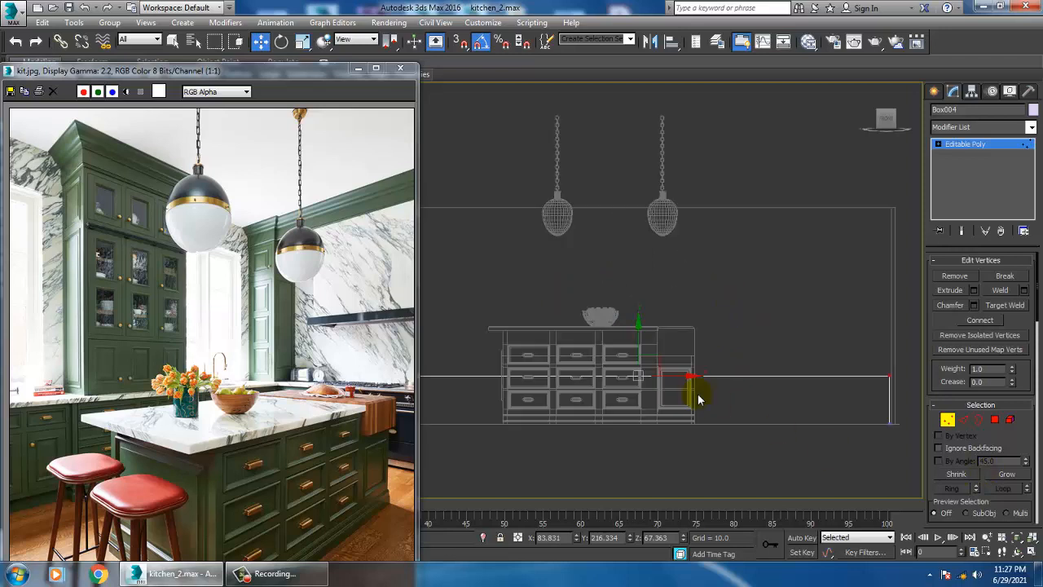
left_click_drag(650, 348, 663, 302)
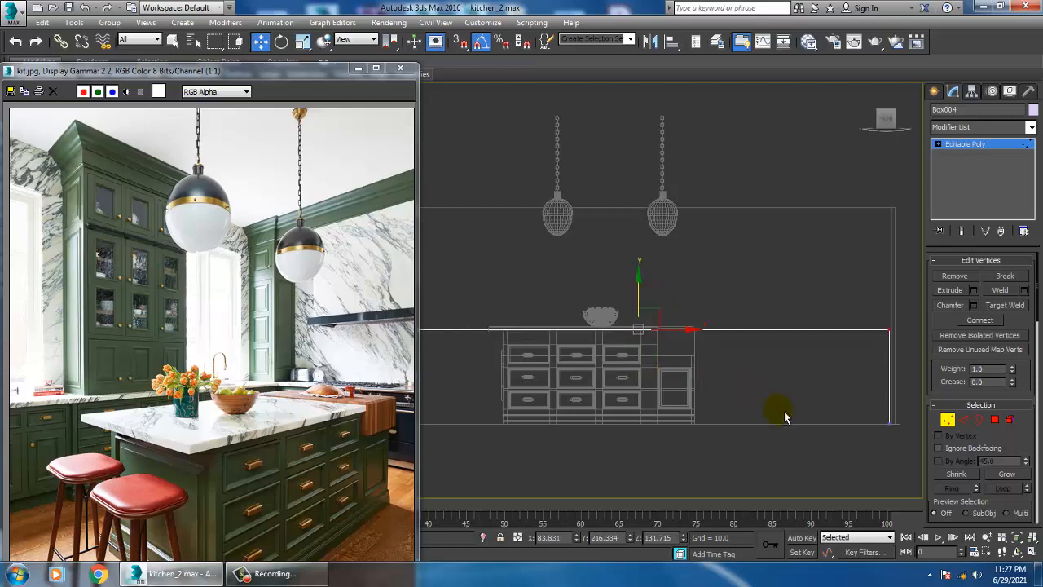
Step: Connect the back-wall box's long edges with one segment and slide the new loop about 271 along X toward the right-hand wall
key("alt+w")
middle_click(833, 437)
key("alt+w")
middle_click_drag(747, 365, 633, 314, "alt")
scroll(738, 320, "up", 3)
scroll(710, 344, "down", 3)
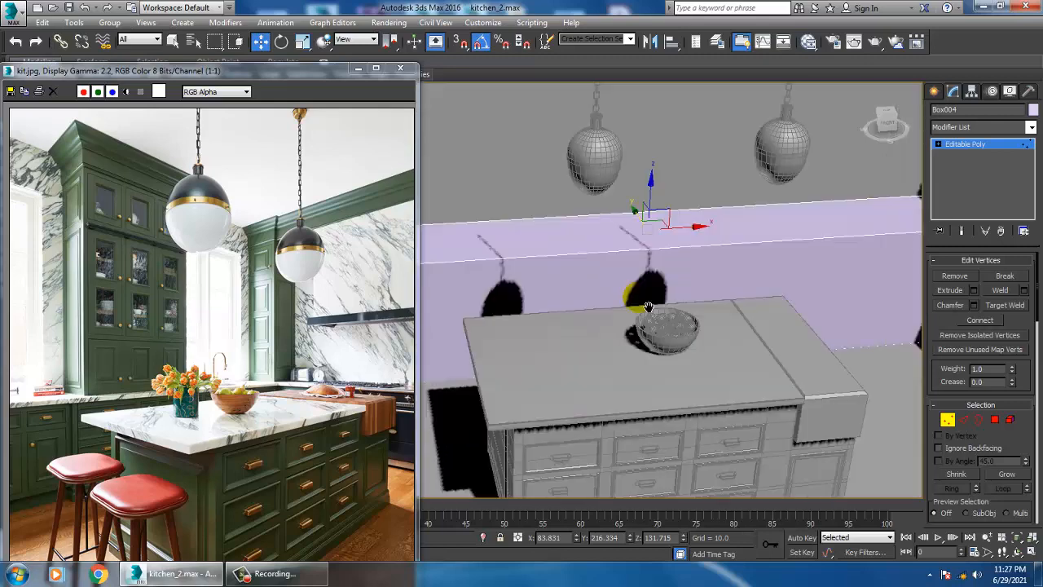
scroll(652, 318, "down", 2)
middle_click_drag(745, 334, 730, 303, "alt")
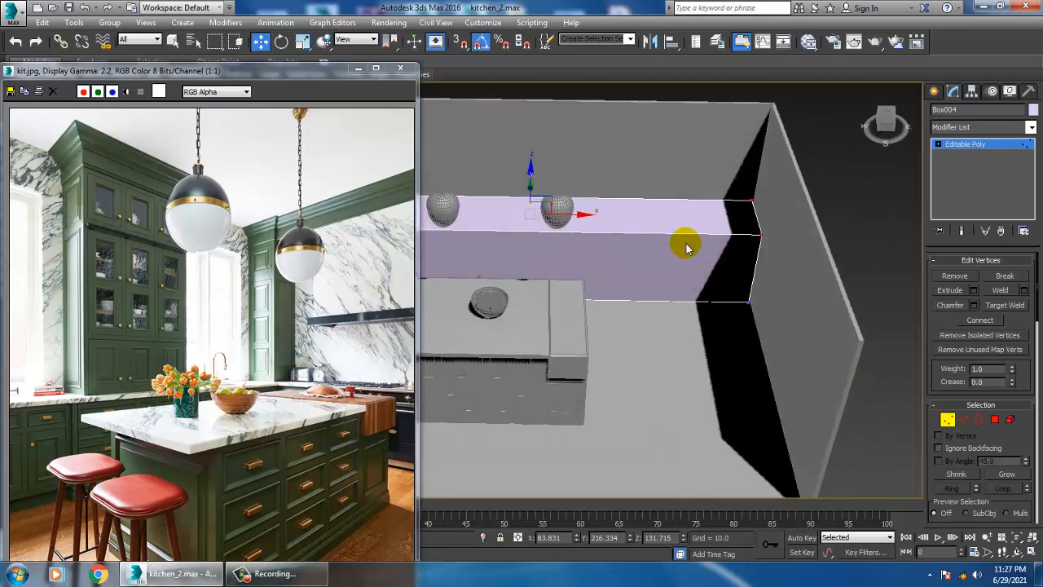
left_click(965, 419)
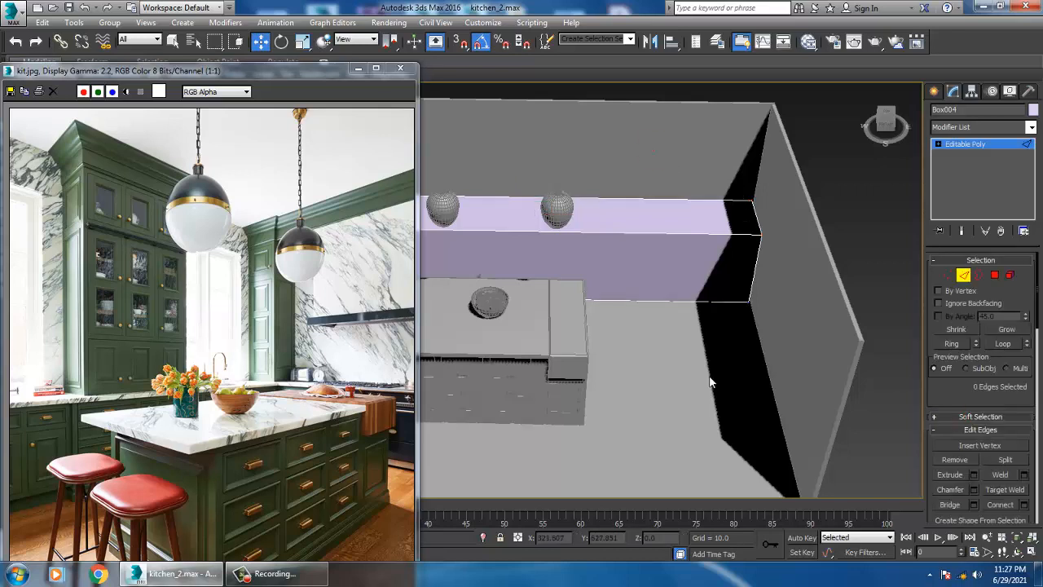
scroll(980, 318, "down", 2)
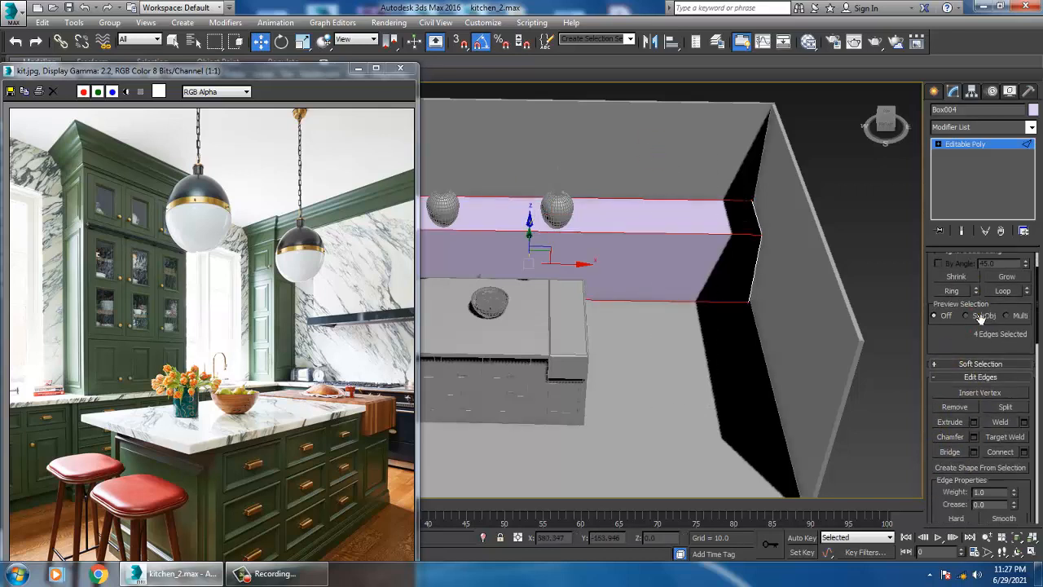
left_click(1025, 453)
left_click(511, 347)
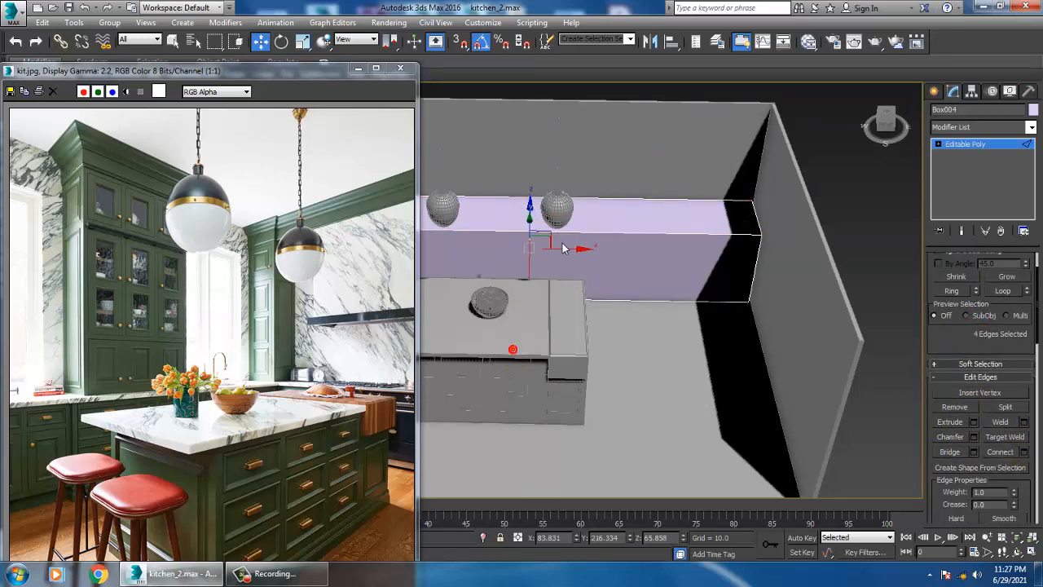
left_click_drag(668, 269, 741, 272)
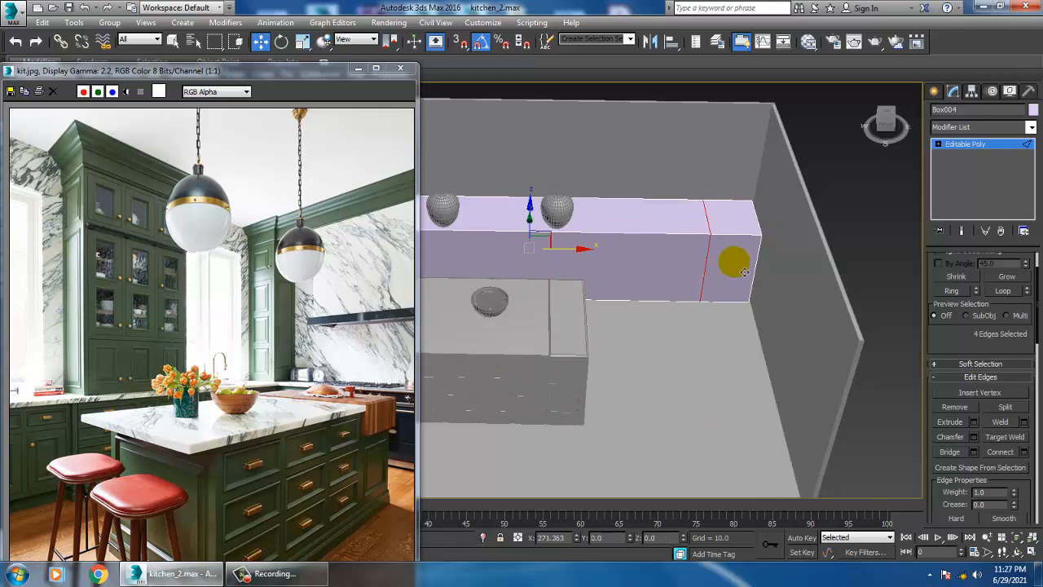
left_click_drag(744, 271, 733, 263)
Step: Extrude the front polygon at the box's right-hand end and pull it along the side wall to form an L-shaped counter base
key("4")
left_click(728, 286)
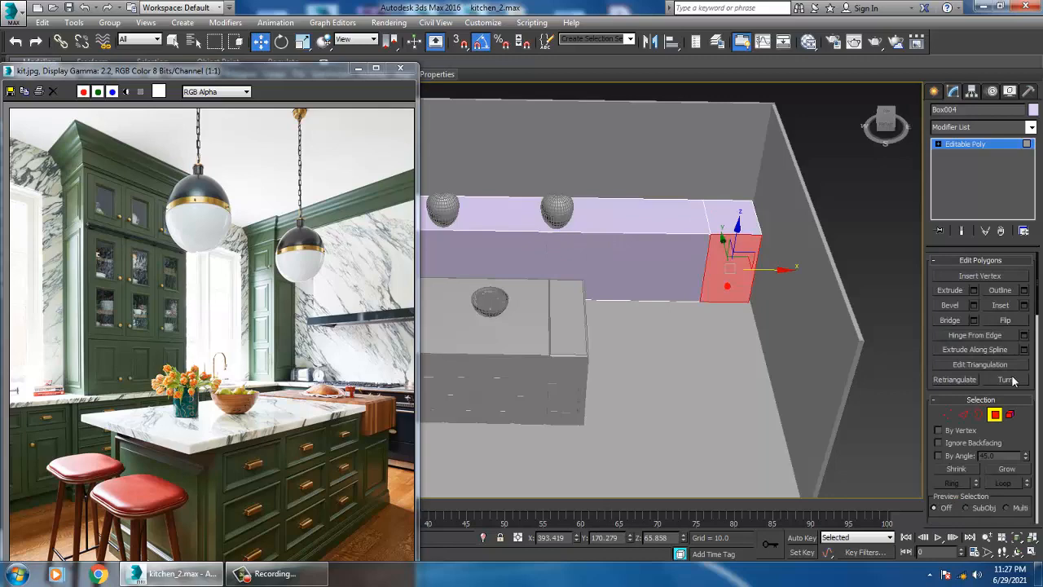
left_click(974, 290)
left_click(516, 326)
middle_click_drag(516, 326, 678, 292, "alt")
left_click_drag(765, 296, 842, 353)
middle_click_drag(842, 354, 709, 315)
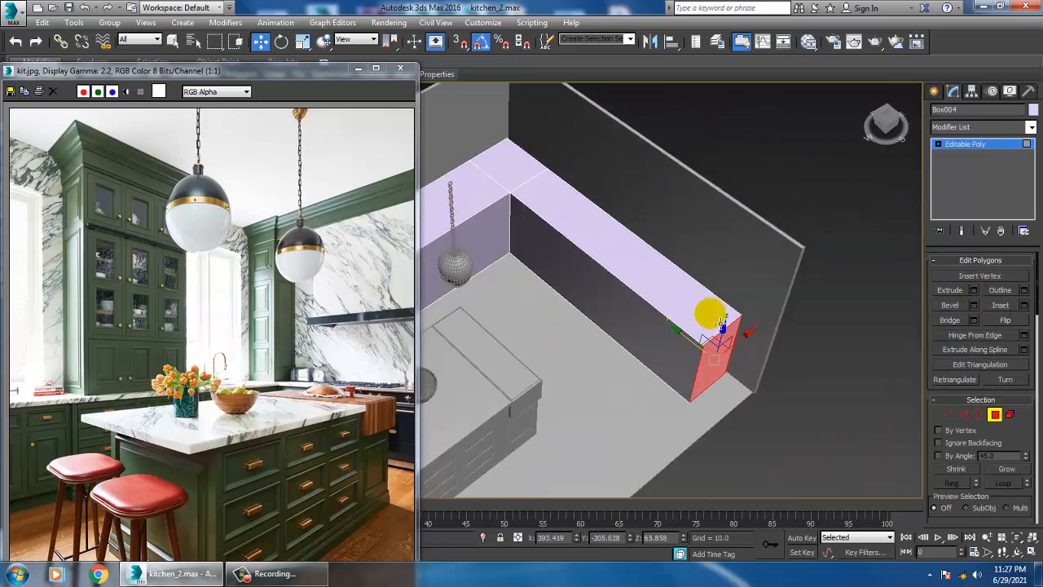
left_click_drag(684, 335, 706, 345)
middle_click_drag(675, 342, 687, 282, "alt")
Step: Move the front vertices of the back-wall run about 8 units into the room to deepen the counter base
key("1")
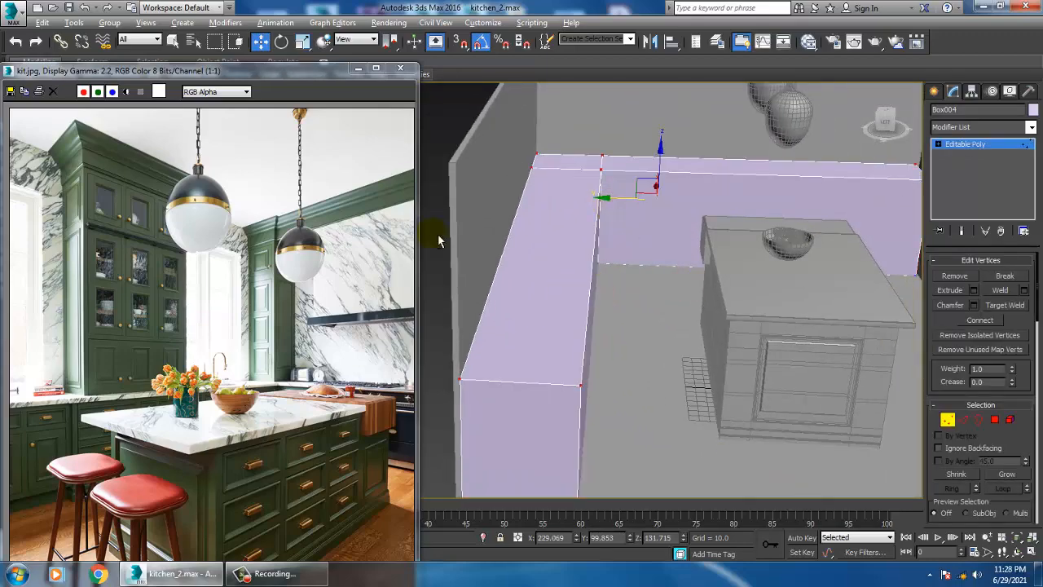
key("alt+w")
right_click(478, 200)
key("alt+w")
scroll(629, 247, "down", 2)
scroll(519, 163, "up", 1)
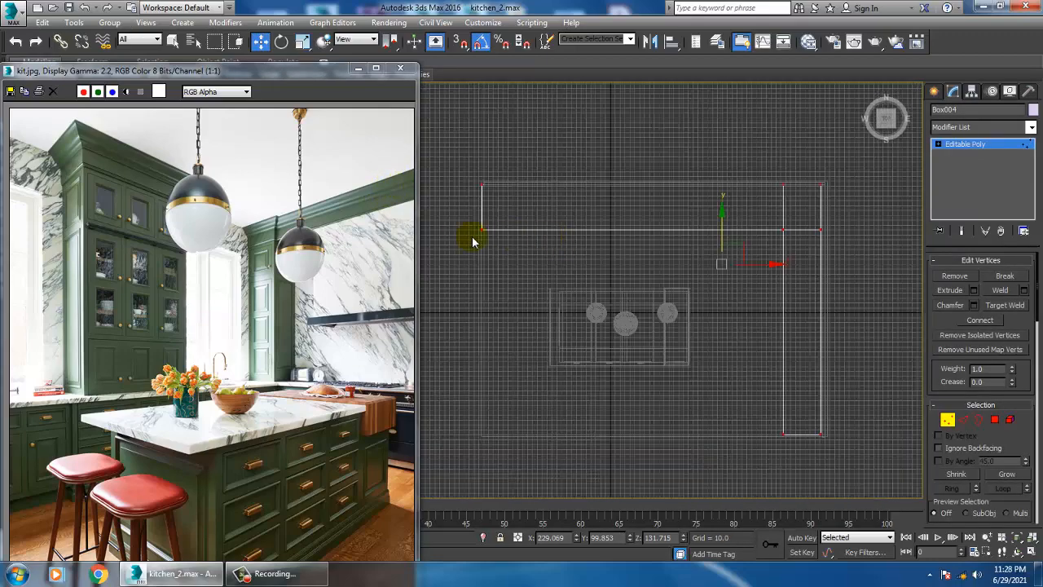
left_click_drag(845, 242, 846, 242)
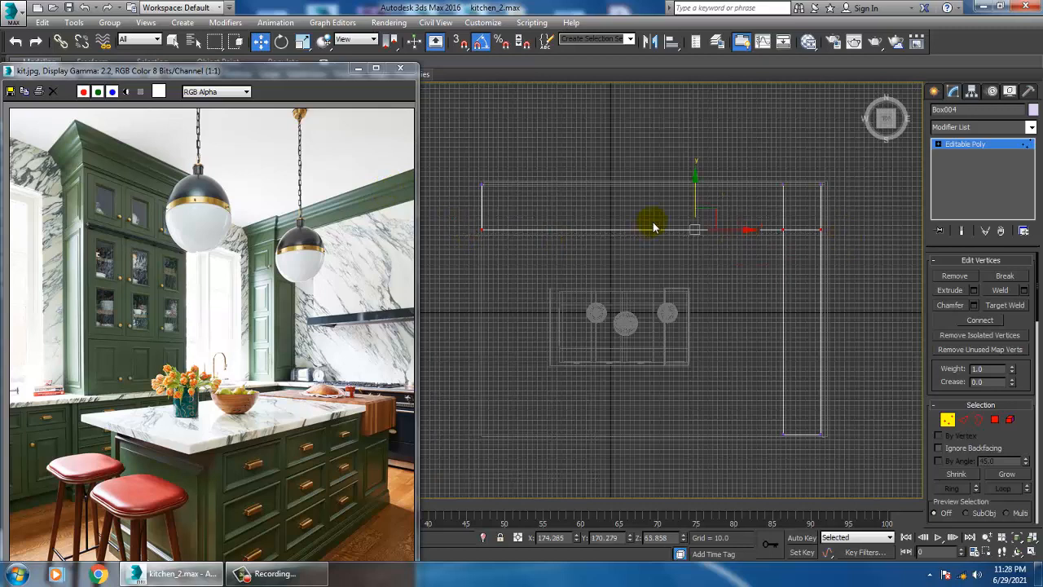
left_click_drag(704, 207, 711, 222)
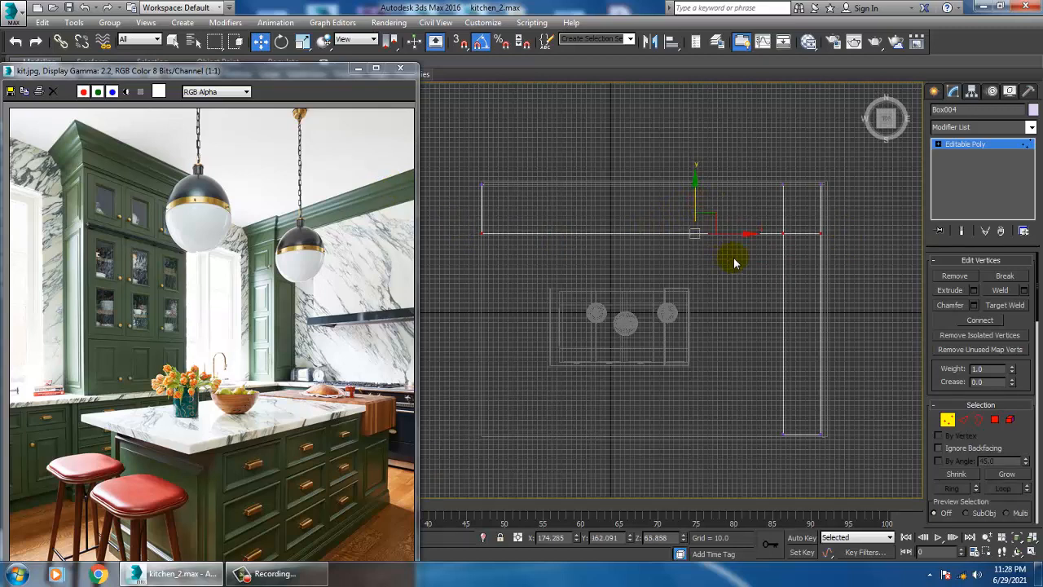
Step: Create a countertop box over the back-wall run, about 709 wide, 111 long and 8 high
left_click(934, 92)
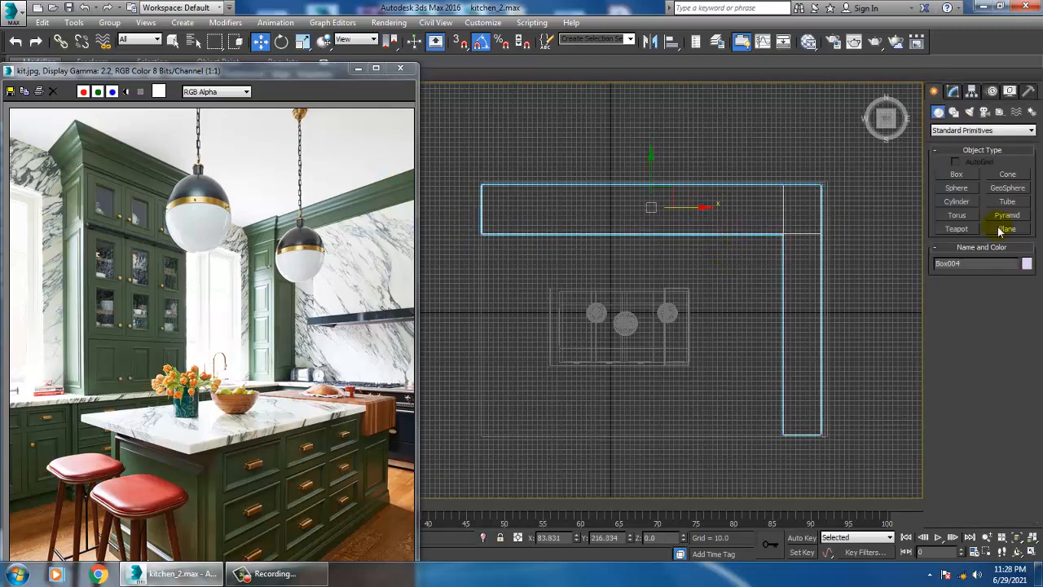
left_click(953, 175)
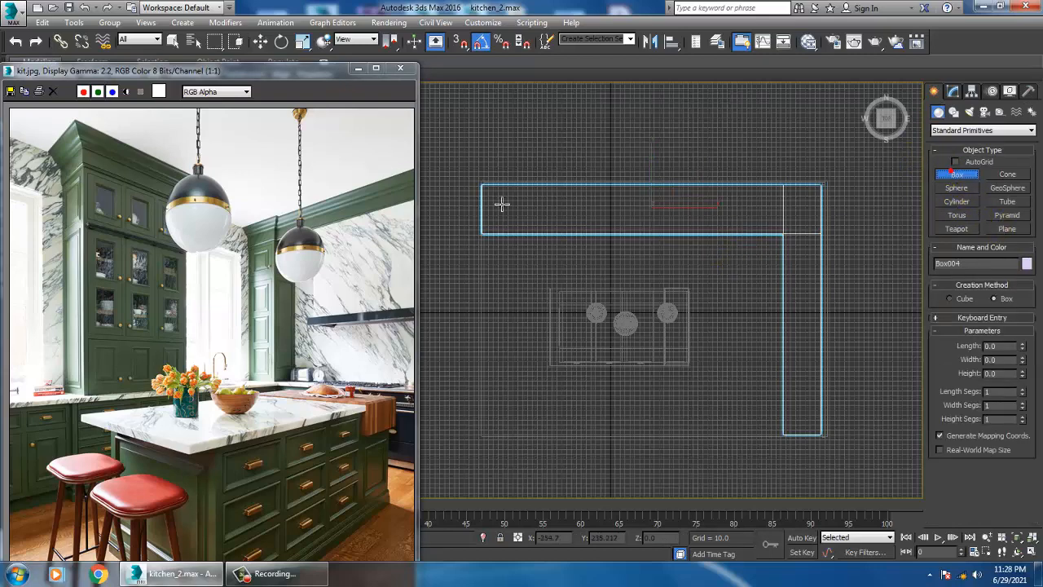
middle_click_drag(514, 217, 498, 220)
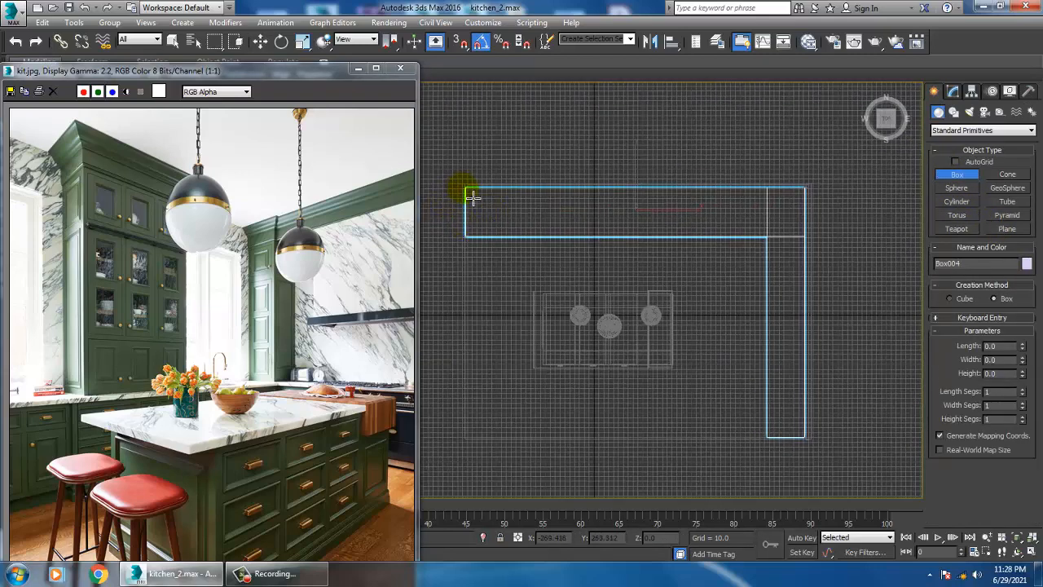
left_click_drag(471, 195, 817, 249)
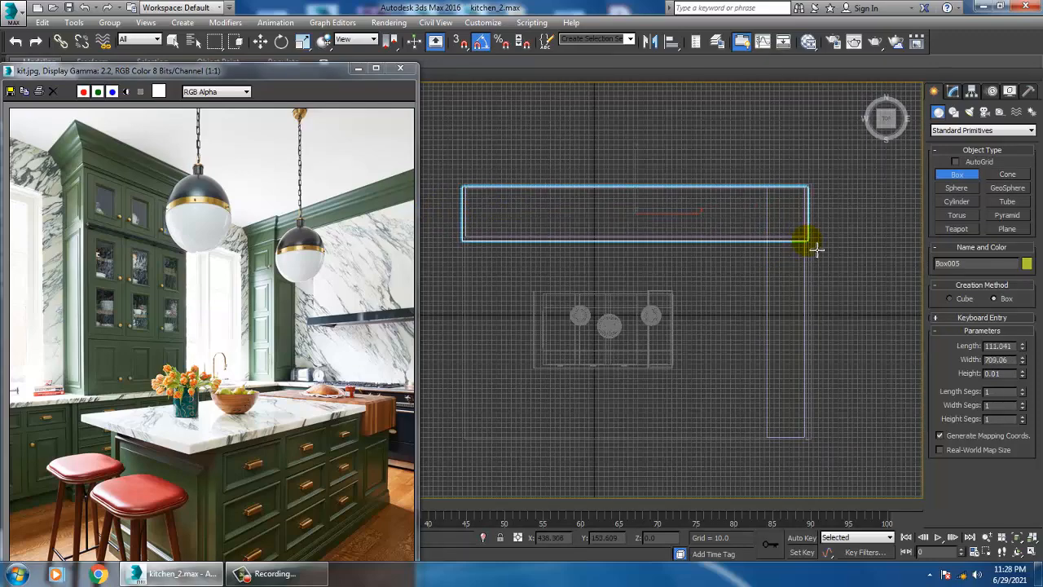
key("alt+w")
right_click(826, 366)
key("alt+w")
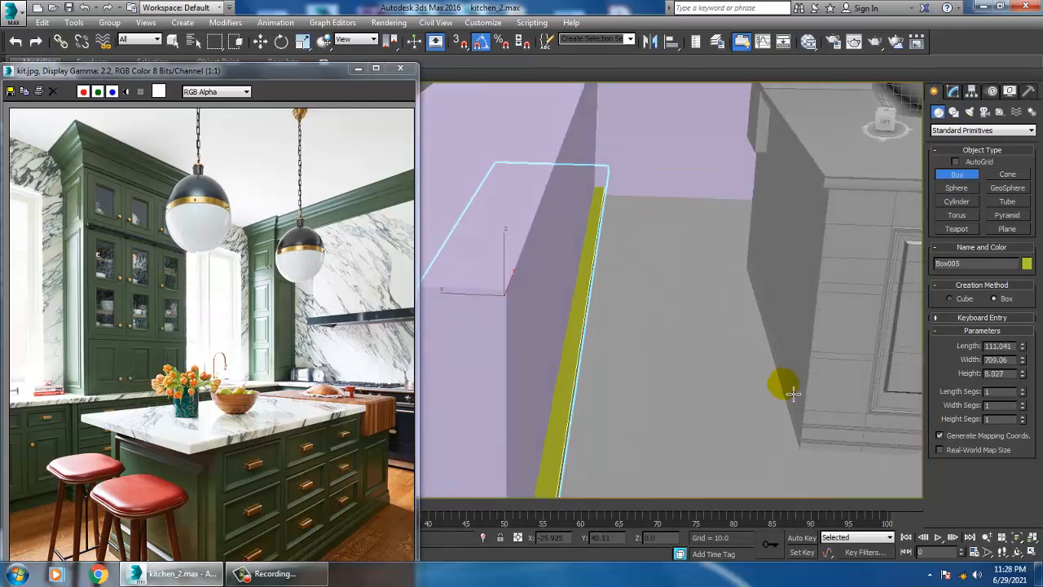
key("alt+w")
right_click(807, 193)
key("alt+w")
middle_click_drag(548, 324, 635, 321)
right_click(645, 335)
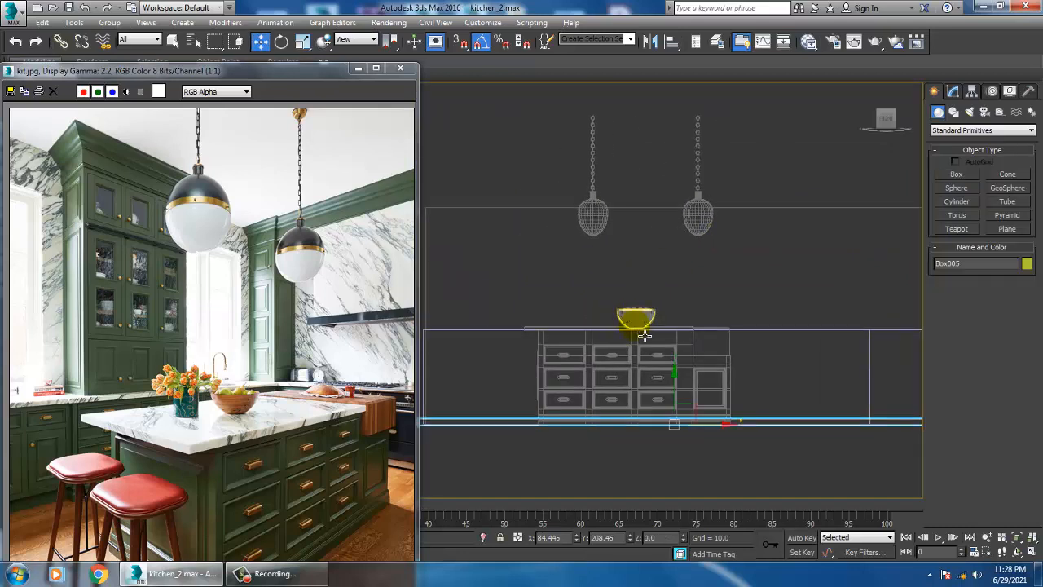
Step: Scale the countertop box thinner and raise it onto the counter base at about Z 131
key("r")
left_click_drag(685, 378, 697, 298)
key("w")
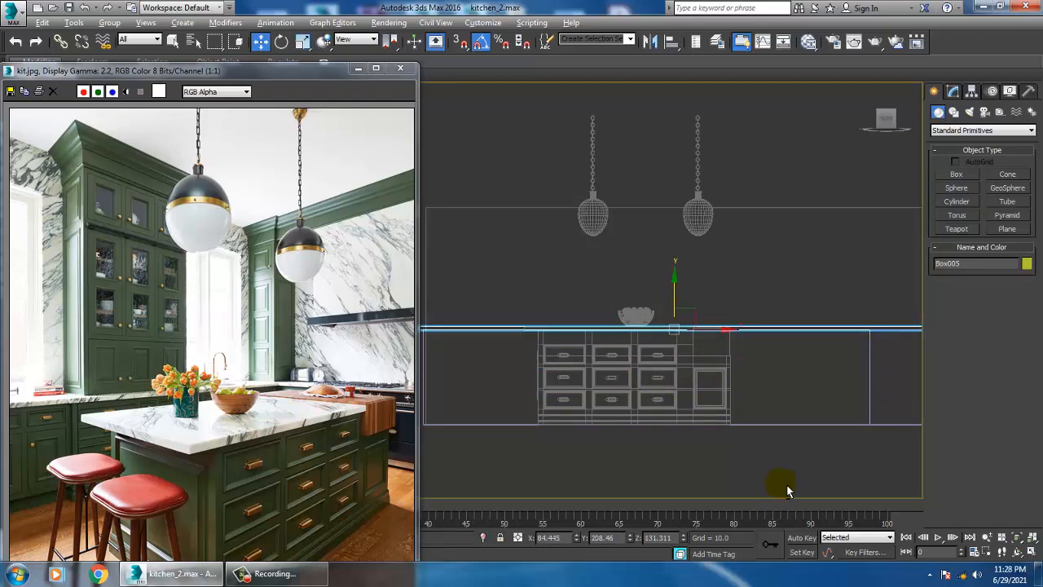
Step: Convert the countertop box to an Editable Poly
key("p")
middle_click_drag(778, 368, 735, 335, "alt")
scroll(717, 309, "down", 5)
middle_click_drag(698, 288, 653, 313, "alt")
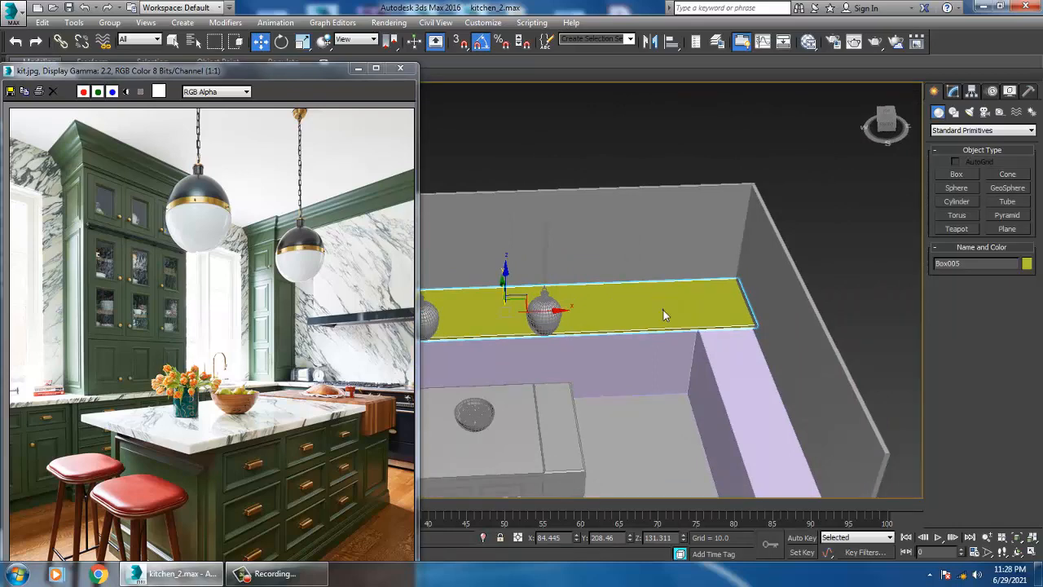
right_click(663, 310)
mouse_move(728, 441)
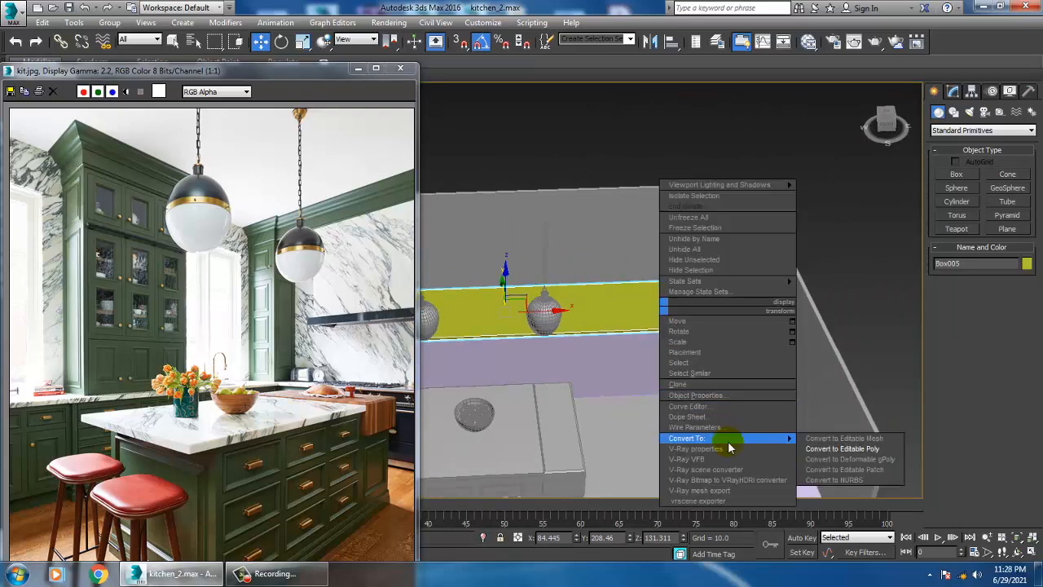
left_click(872, 448)
Step: Connect the countertop's long edges with one segment and move the loop slightly past the inner edge of the side run
key("alt+w")
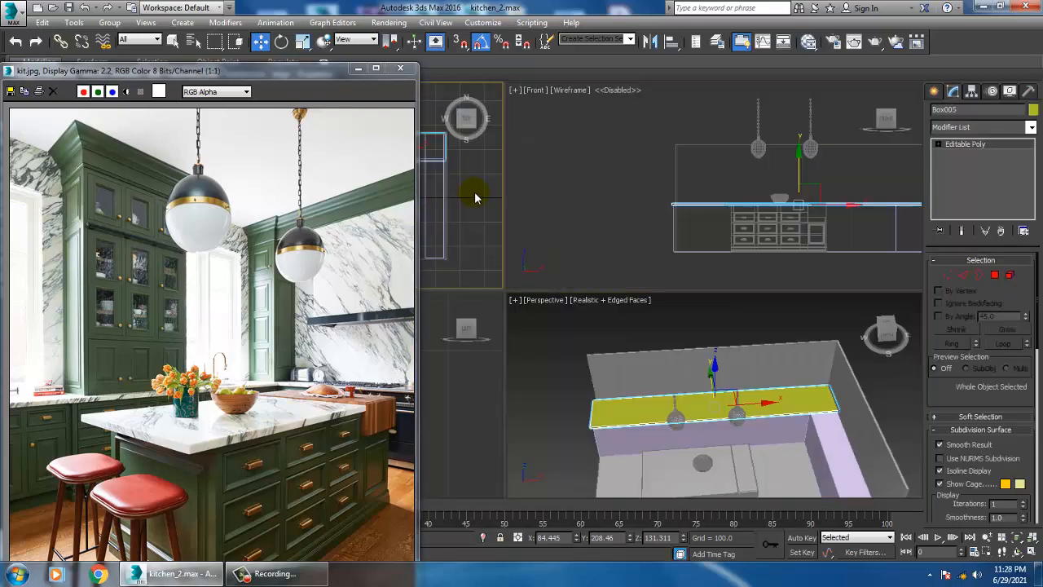
key("alt+w")
middle_click_drag(475, 198, 512, 199)
left_click(965, 274)
left_click_drag(741, 297, 713, 163)
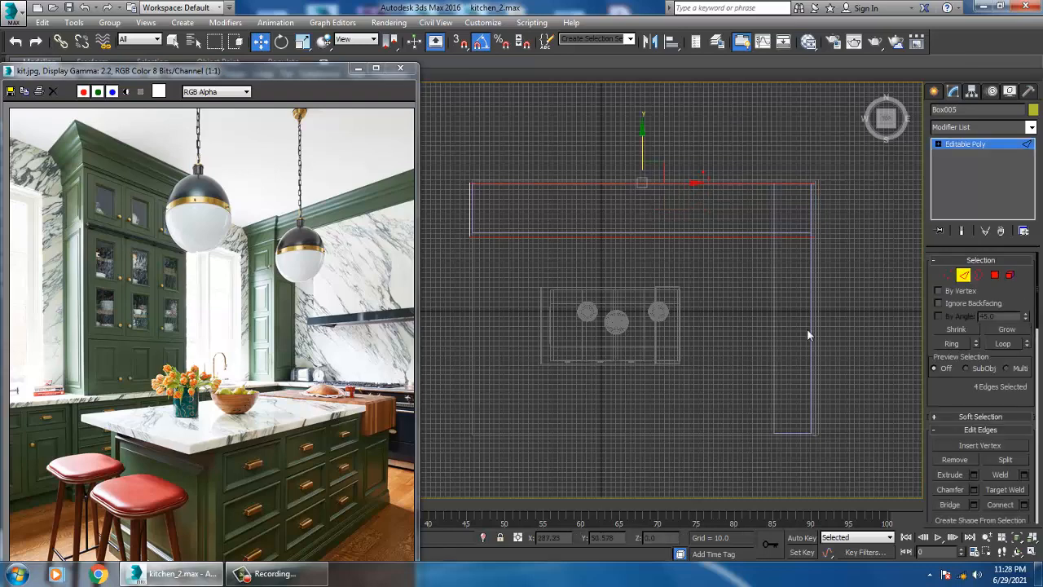
left_click(1024, 505)
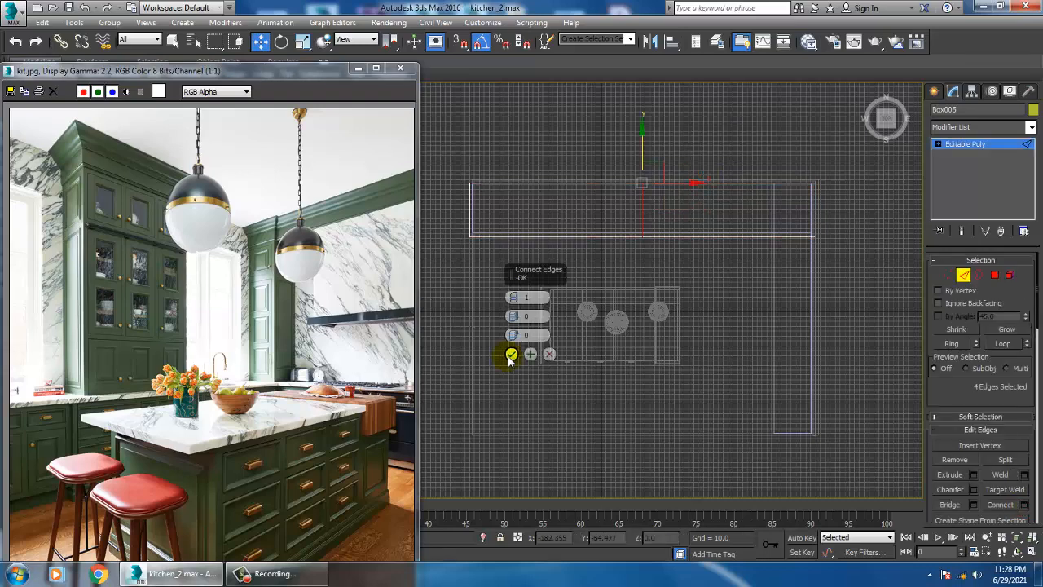
left_click(511, 354)
scroll(658, 289, "up", 3)
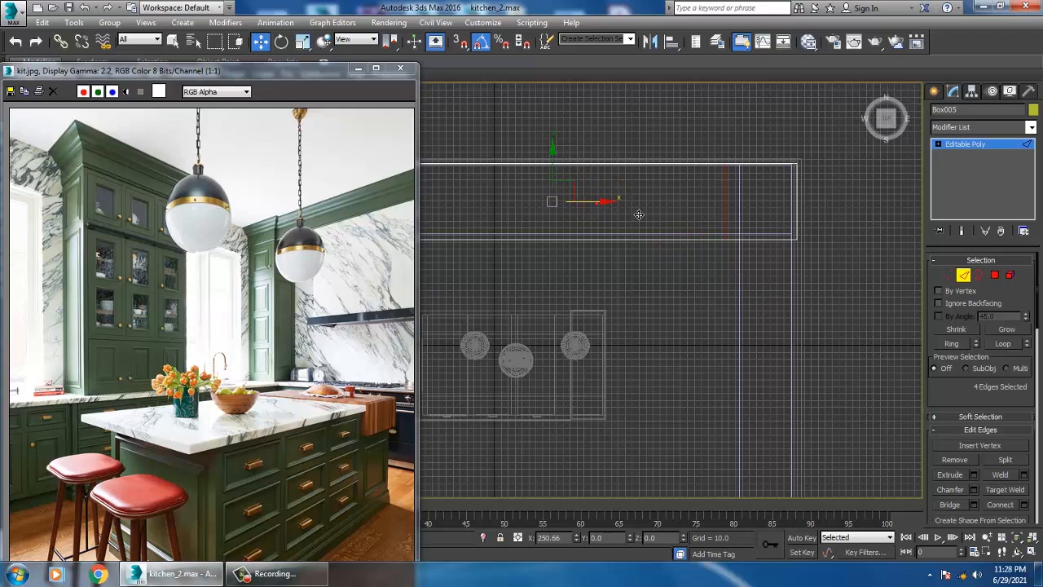
left_click(595, 203)
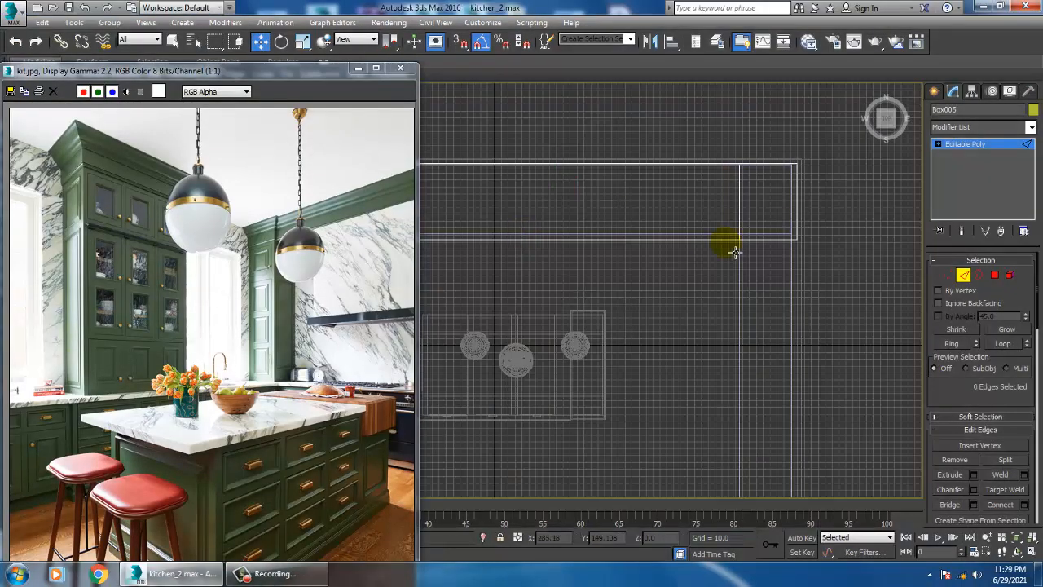
key("1")
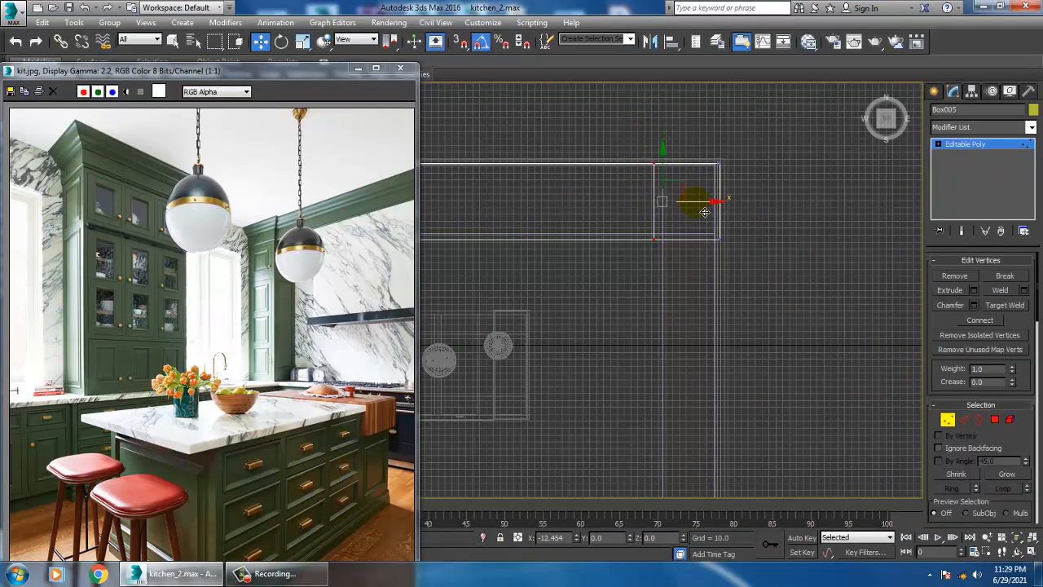
left_click_drag(695, 201, 694, 201)
Step: Extrude the front polygon at the countertop's corner end and pull it over the full length of the side run
left_click(996, 420)
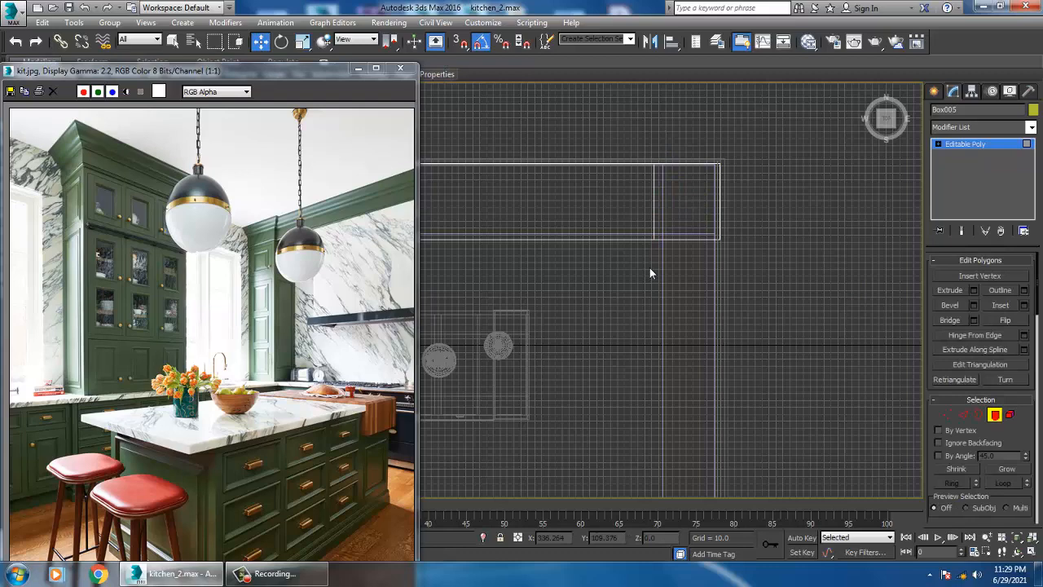
left_click(687, 242)
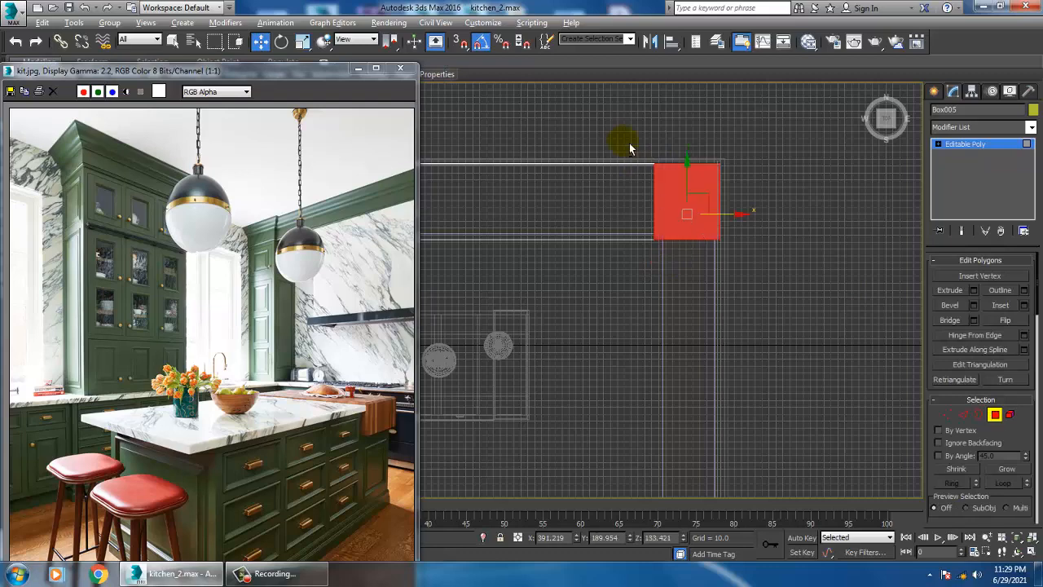
left_click(972, 290)
left_click(512, 335)
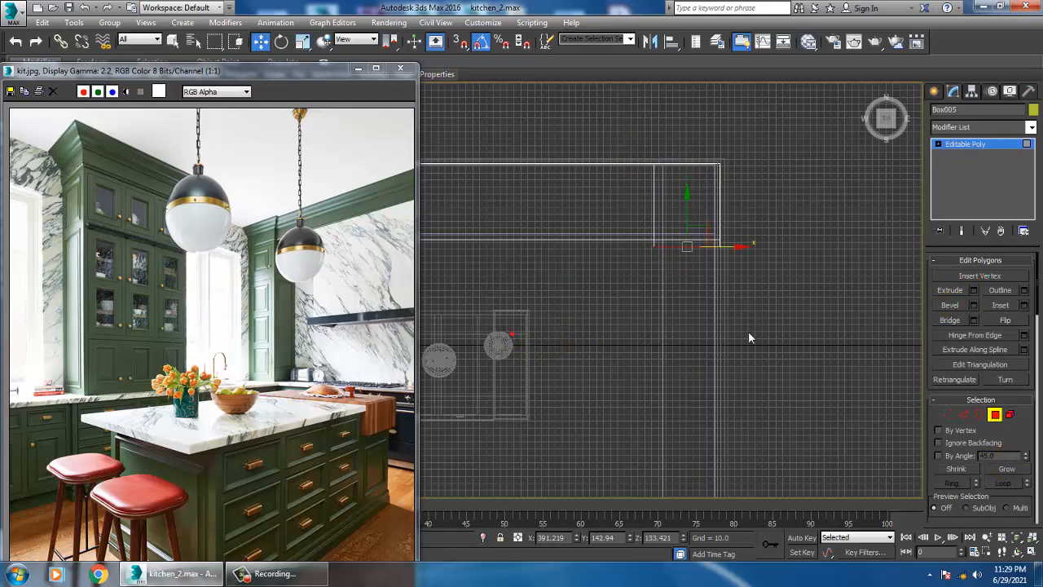
scroll(676, 204, "down", 3)
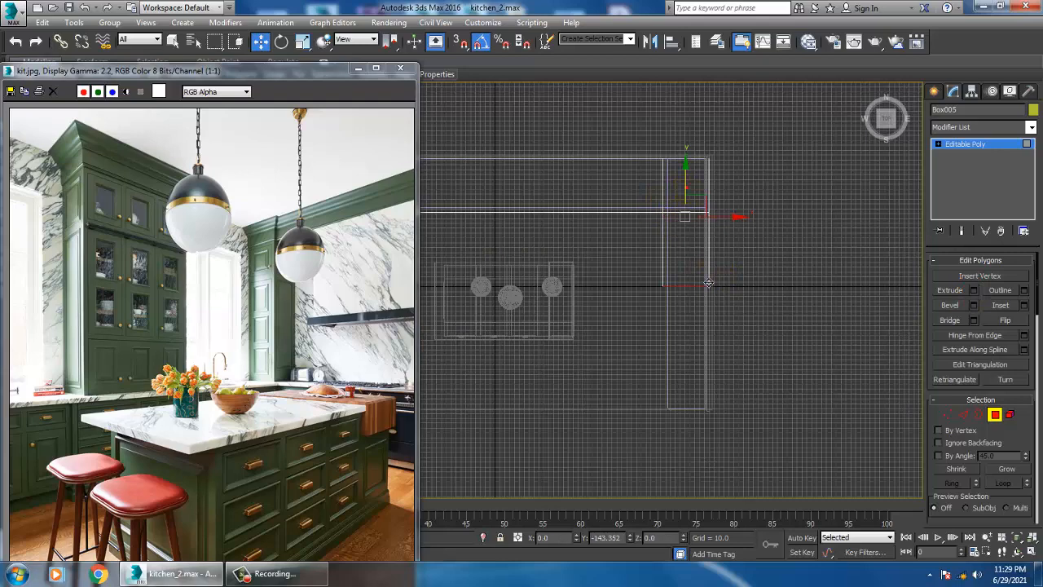
key("alt+w")
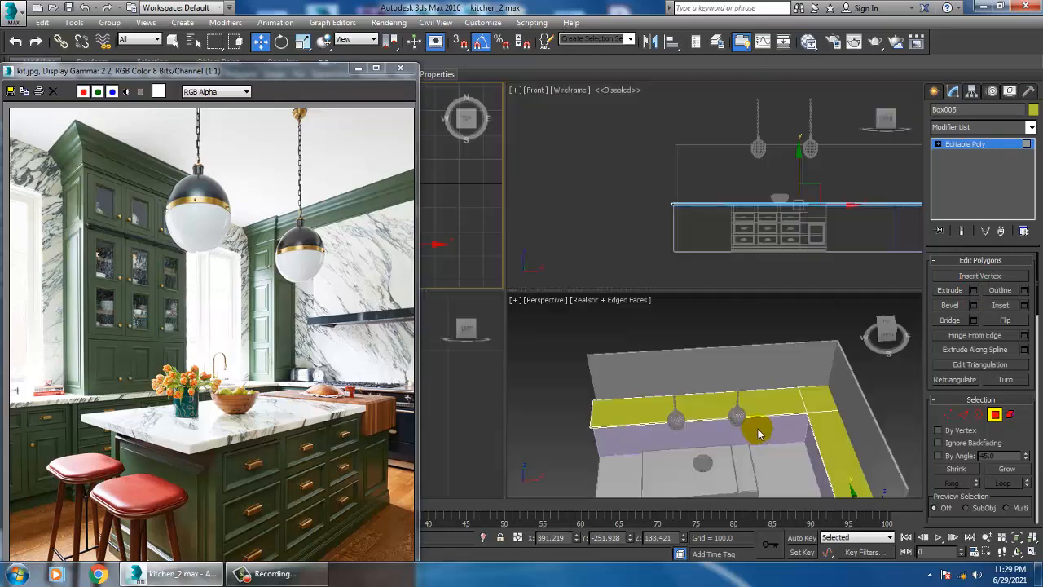
Step: Maximize the perspective viewport, examine the L-shaped countertop from several angles, and leave its polygon editing
middle_click(758, 432)
key("alt+w")
middle_click_drag(768, 377, 746, 403, "alt")
scroll(711, 343, "down", 3)
scroll(644, 301, "up", 4)
scroll(684, 305, "up", 5)
scroll(729, 358, "down", 4)
middle_click_drag(745, 403, 772, 345)
middle_click_drag(807, 265, 612, 330)
mouse_move(750, 383)
middle_mouse_down("alt")
mouse_move(793, 331)
mouse_move(756, 368)
middle_mouse_up("alt")
mouse_move(717, 335)
middle_mouse_down("alt")
mouse_move(753, 342)
mouse_move(763, 290)
mouse_move(722, 309)
mouse_move(729, 336)
mouse_move(706, 347)
middle_mouse_up("alt")
left_click(974, 145)
Step: Select the top vertices of the room walls, raise them to about Z 437, and leave vertex editing
left_click(721, 310)
scroll(731, 319, "down", 3)
left_click_drag(443, 234, 722, 207)
scroll(710, 302, "up", 5)
scroll(722, 312, "down", 3)
middle_click_drag(696, 326, 722, 258)
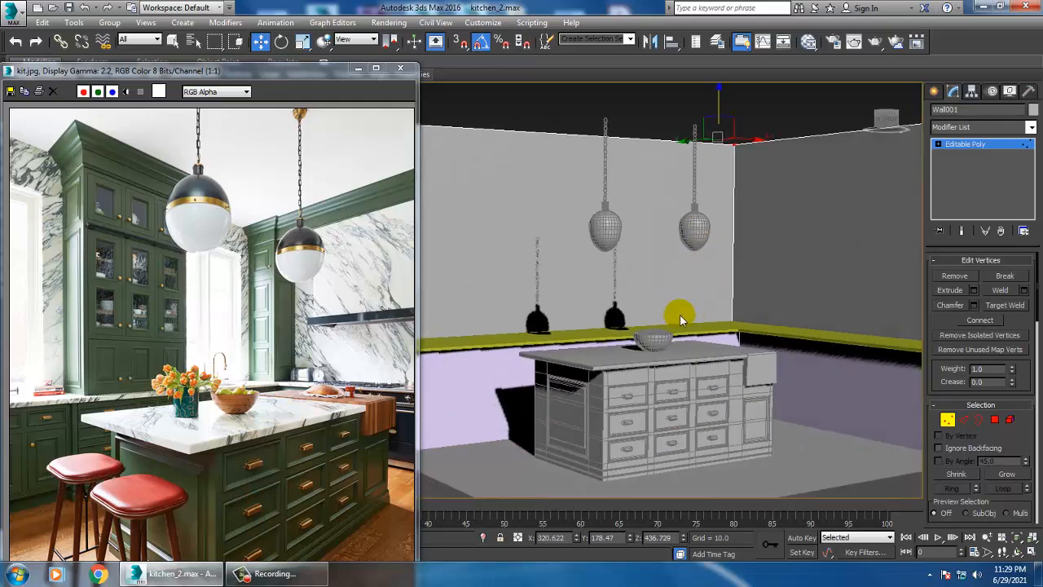
left_click(980, 144)
Step: Minimize the reference photo, deselect the walls, and examine the proportions of walls, counter and island in the whole kitchen
left_click(358, 70)
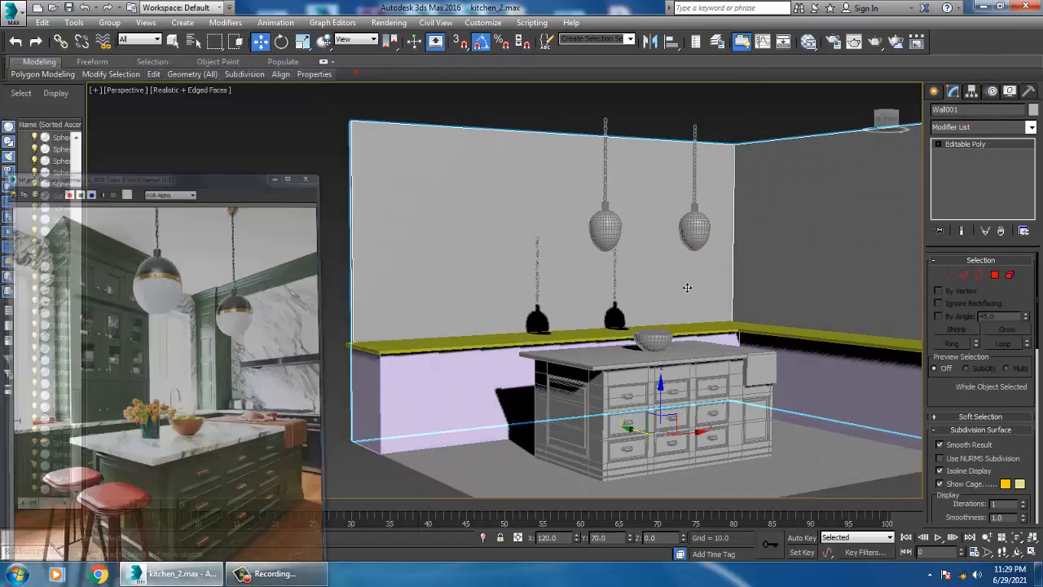
middle_click_drag(686, 288, 651, 279, "alt")
scroll(643, 331, "up", 2)
scroll(704, 228, "down", 2)
middle_click_drag(706, 230, 660, 300)
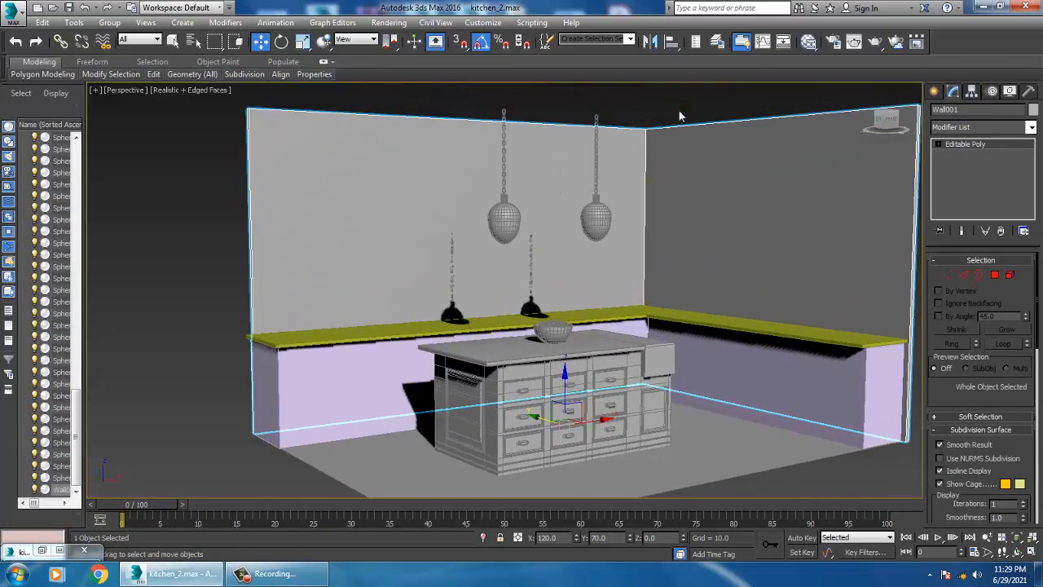
left_click(679, 112)
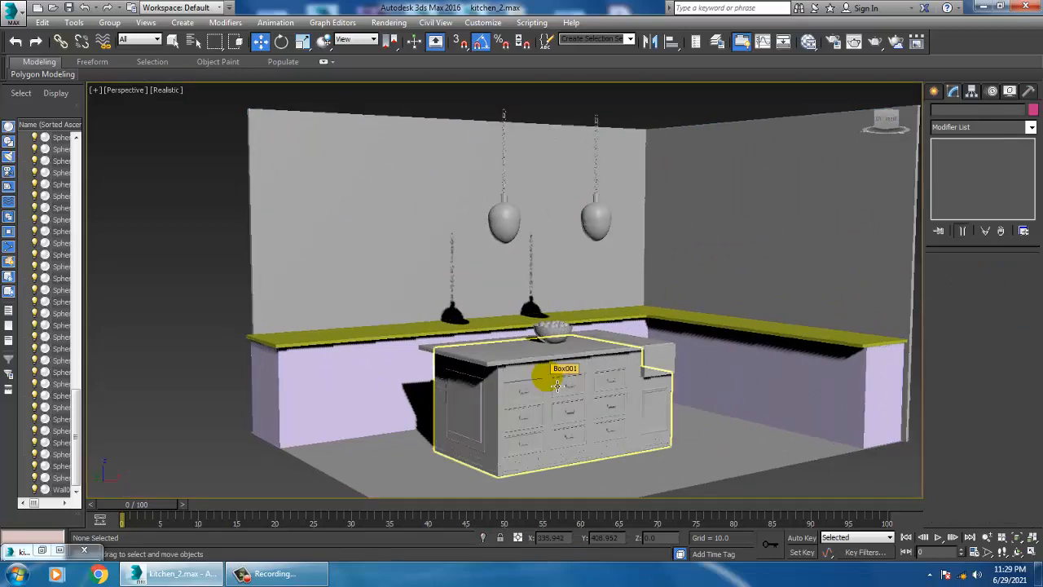
scroll(559, 367, "up", 3)
scroll(559, 368, "down", 3)
middle_click_drag(585, 355, 547, 364)
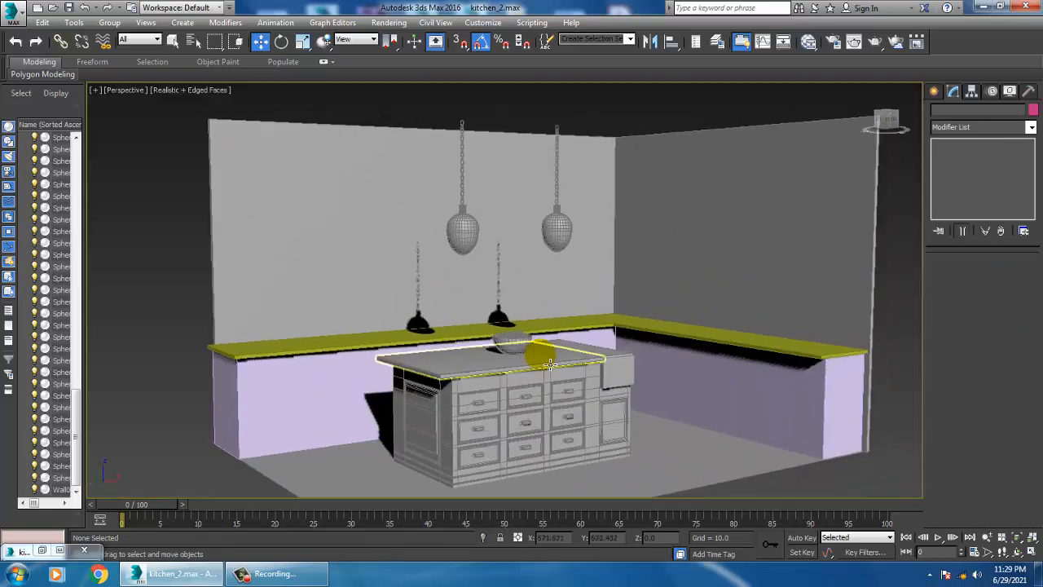
scroll(550, 364, "up", 3)
middle_click_drag(606, 332, 559, 339)
scroll(558, 340, "down", 4)
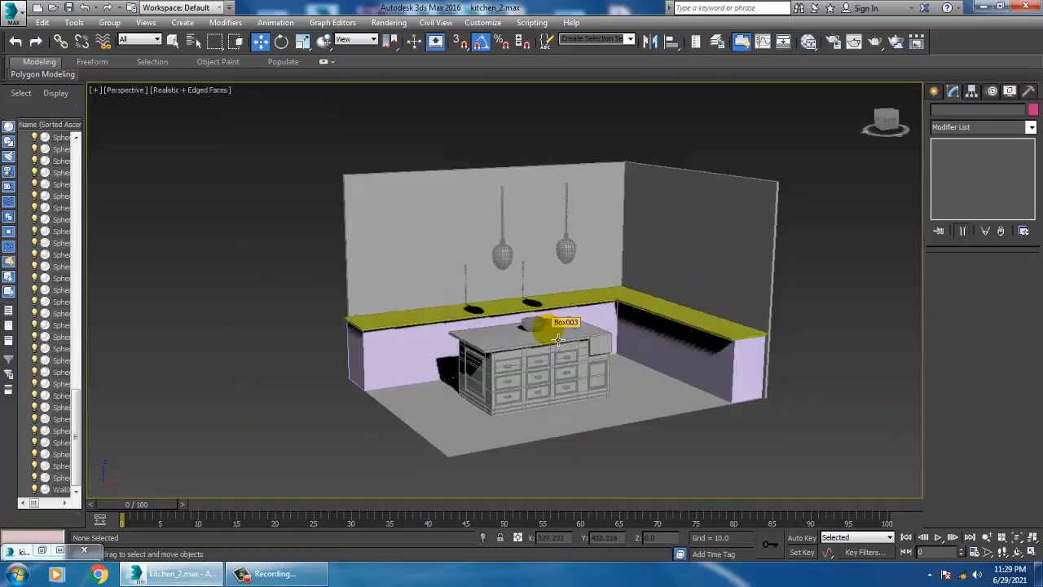